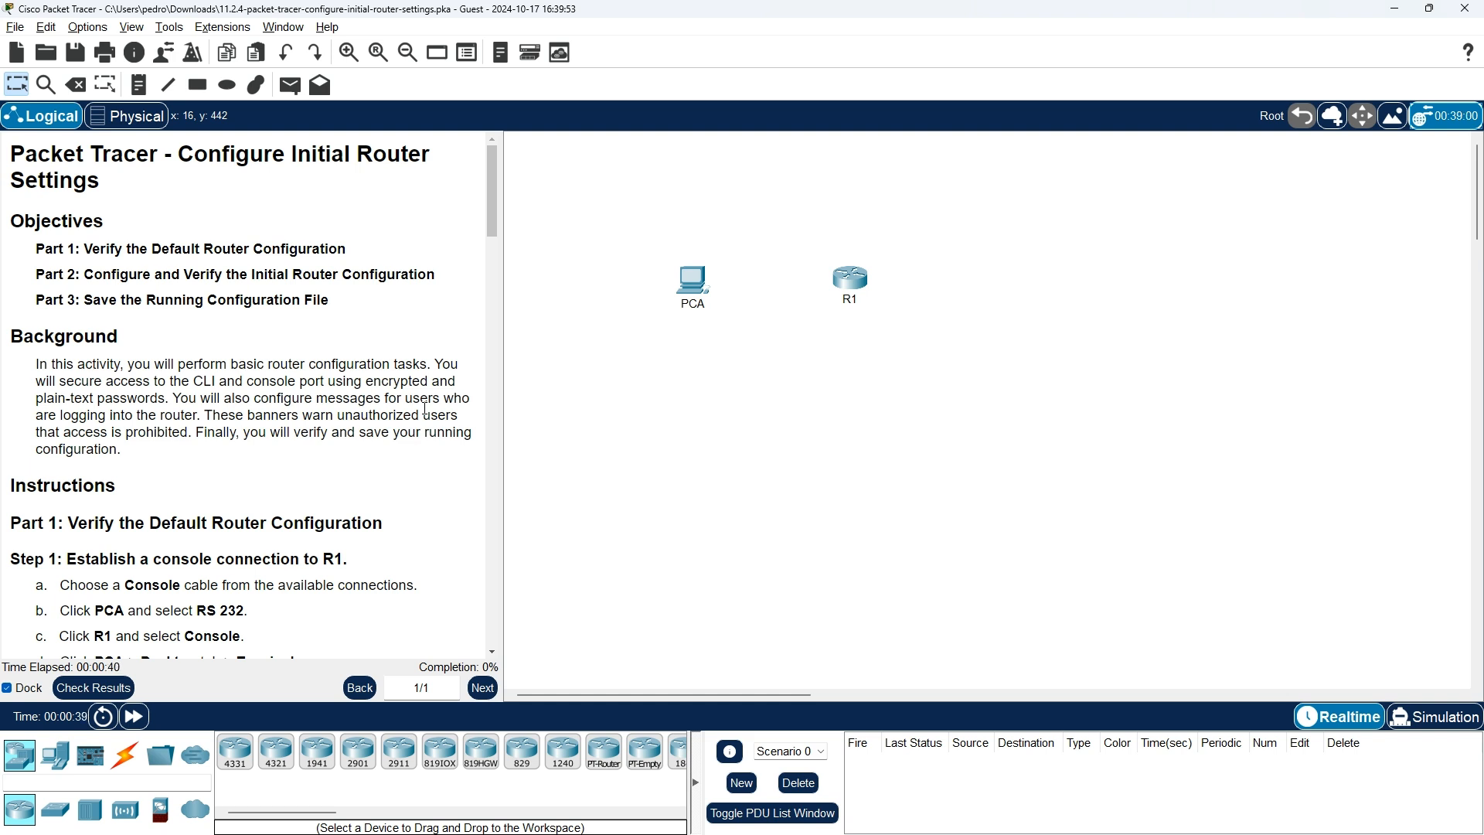
Bring up the NetAcad 11.2.1 Basic Router Configuration lesson in the browser, expanded
key("alt+Tab")
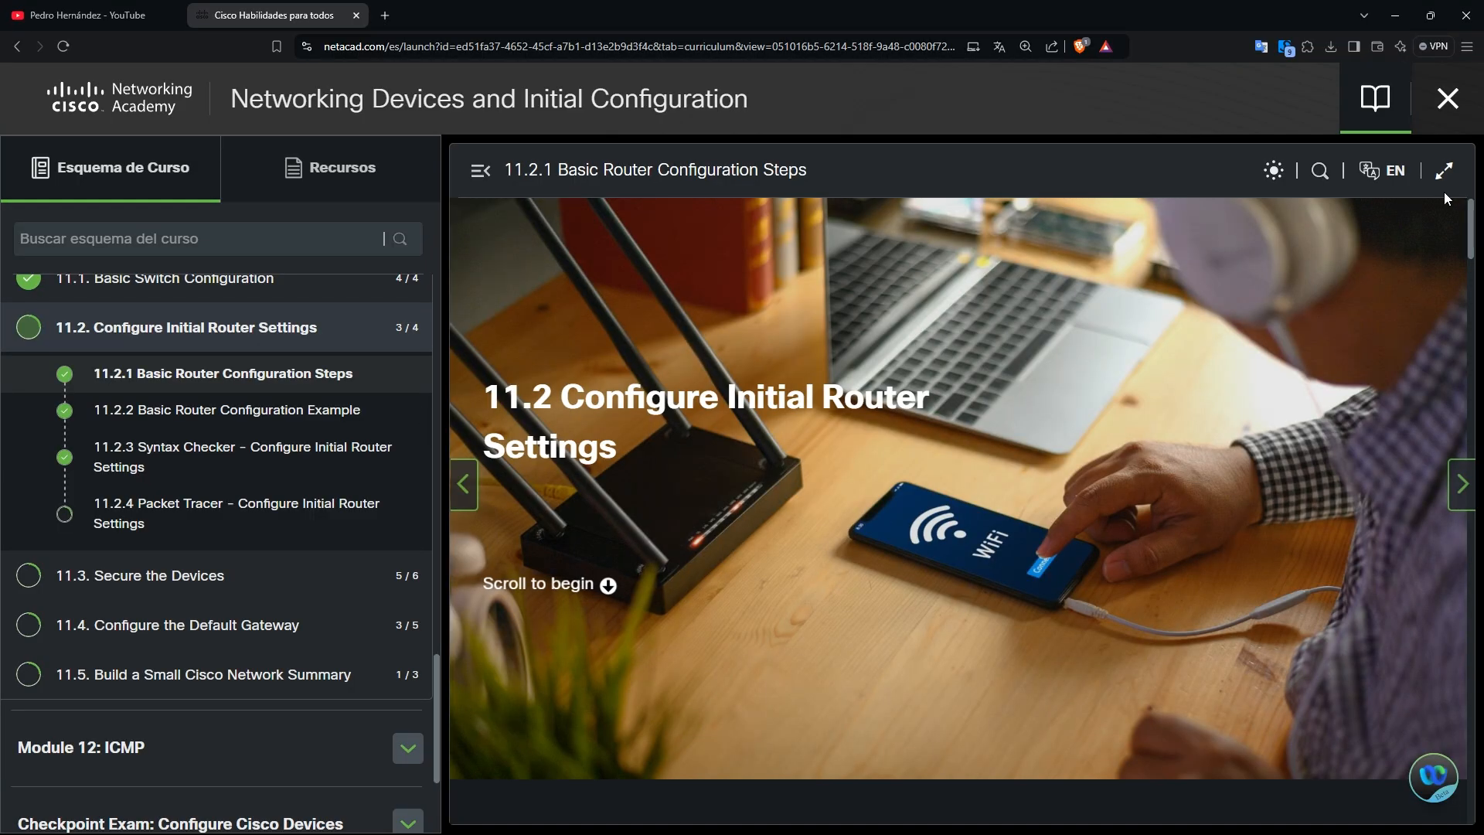
left_click(1443, 170)
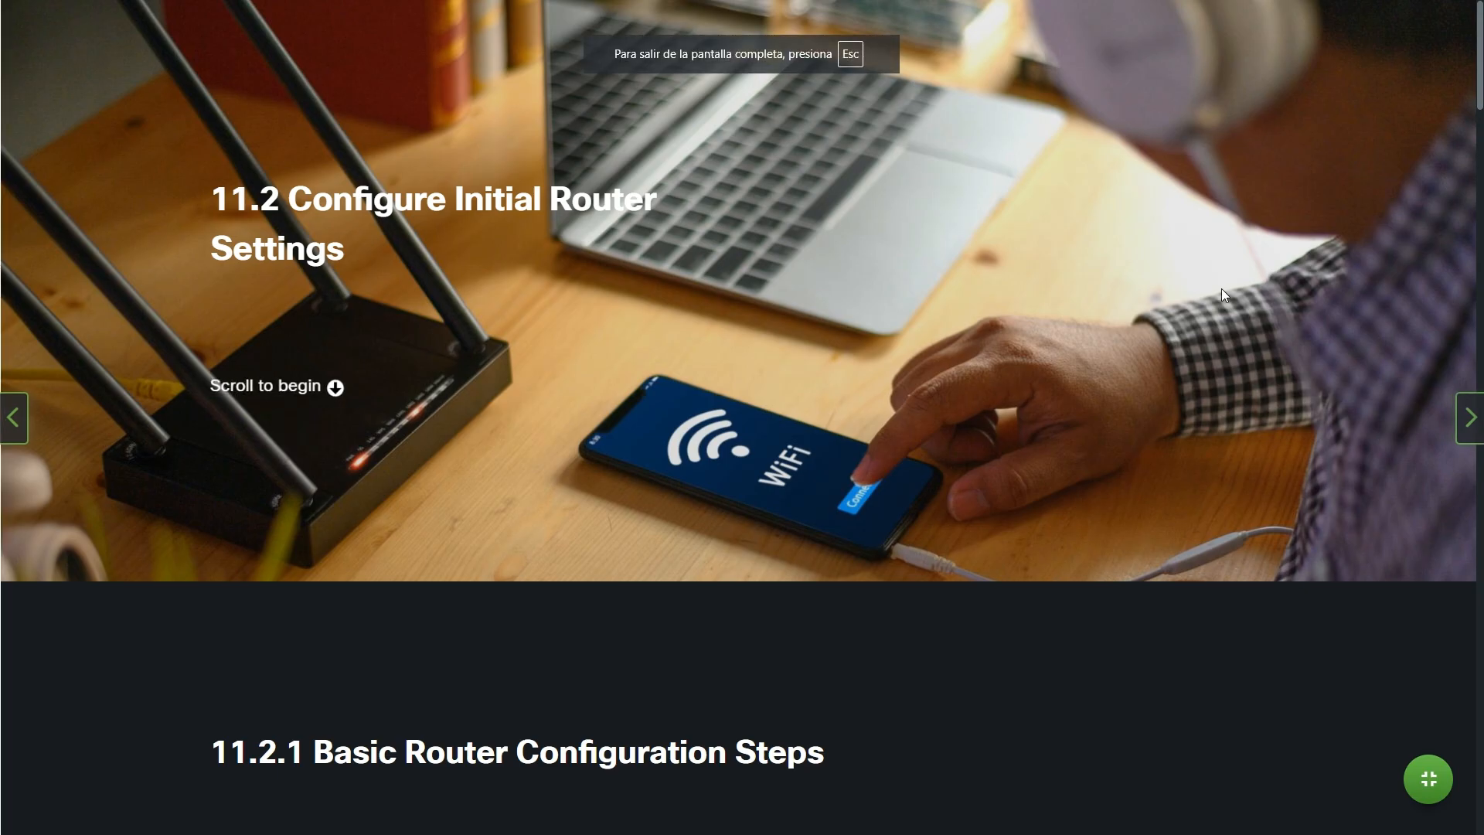
Read through 11.2.1 Steps 1–7 down to the 11.2.2 Basic Router Configuration Example heading
scroll(1221, 290, "down", 4)
scroll(1221, 289, "down", 2)
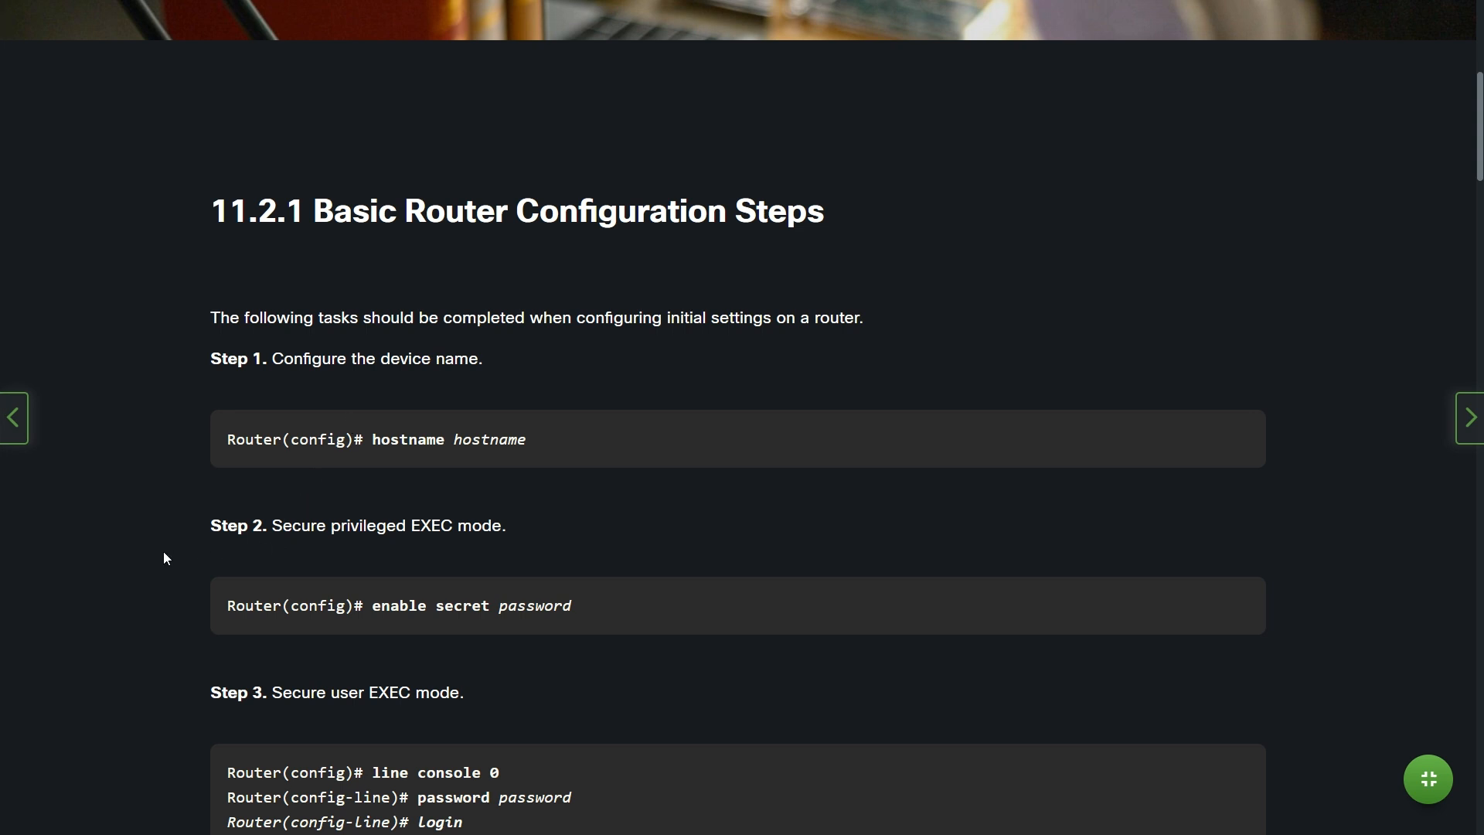
scroll(164, 556, "down", 3)
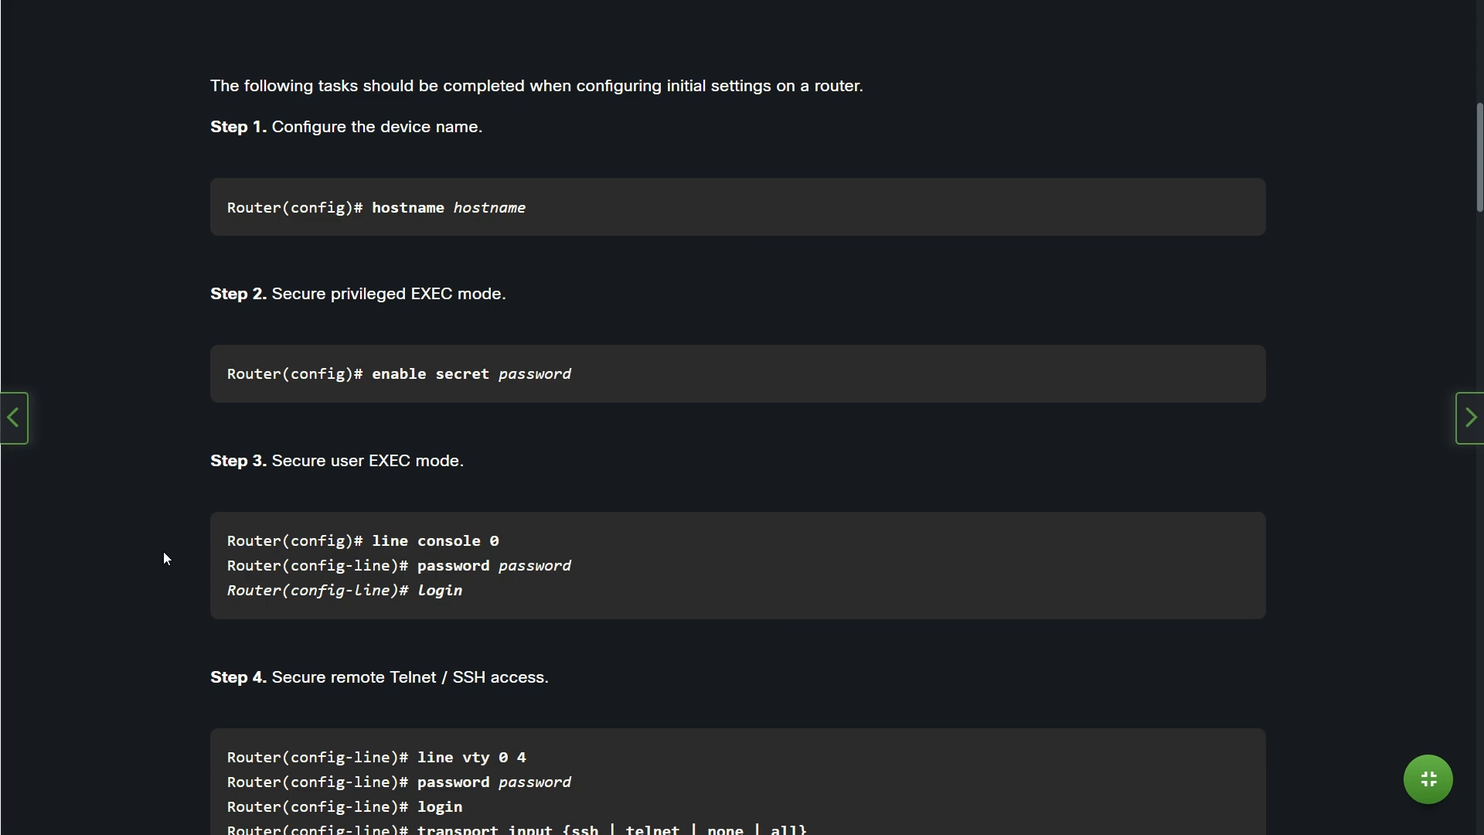
scroll(164, 553, "down", 4)
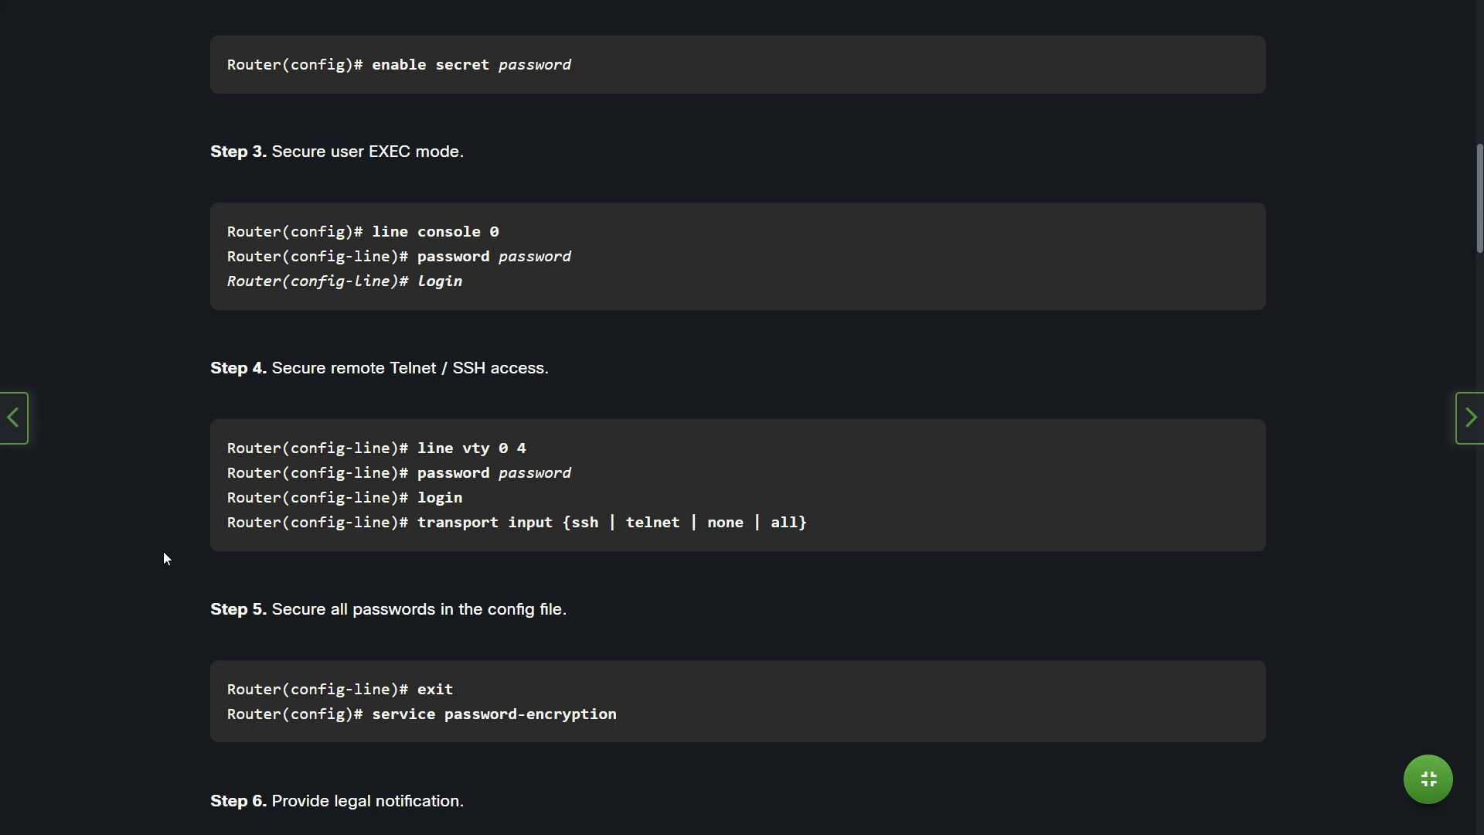
scroll(163, 554, "down", 2)
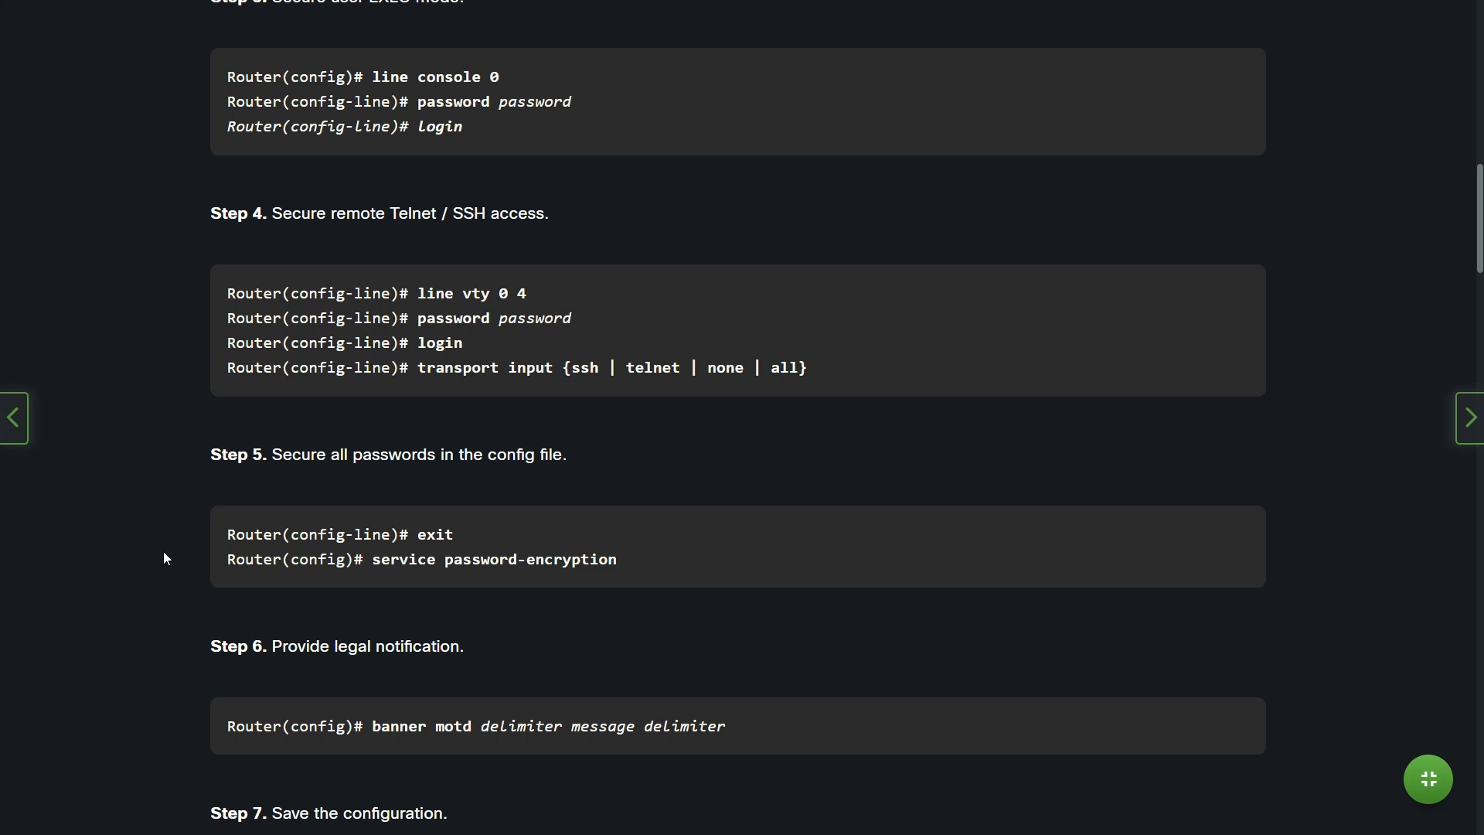
scroll(164, 558, "down", 1)
scroll(163, 558, "down", 2)
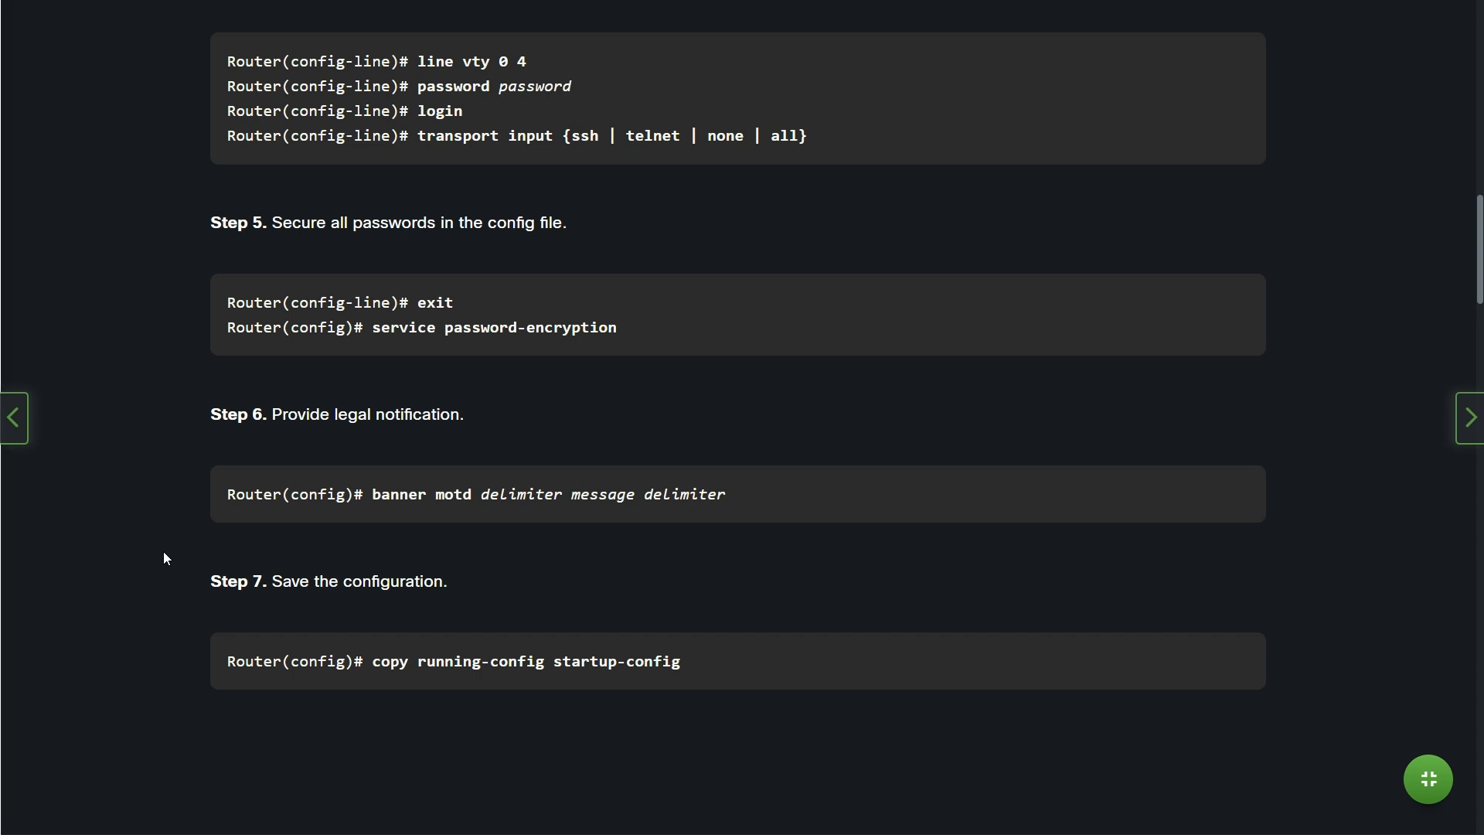
scroll(164, 552, "down", 2)
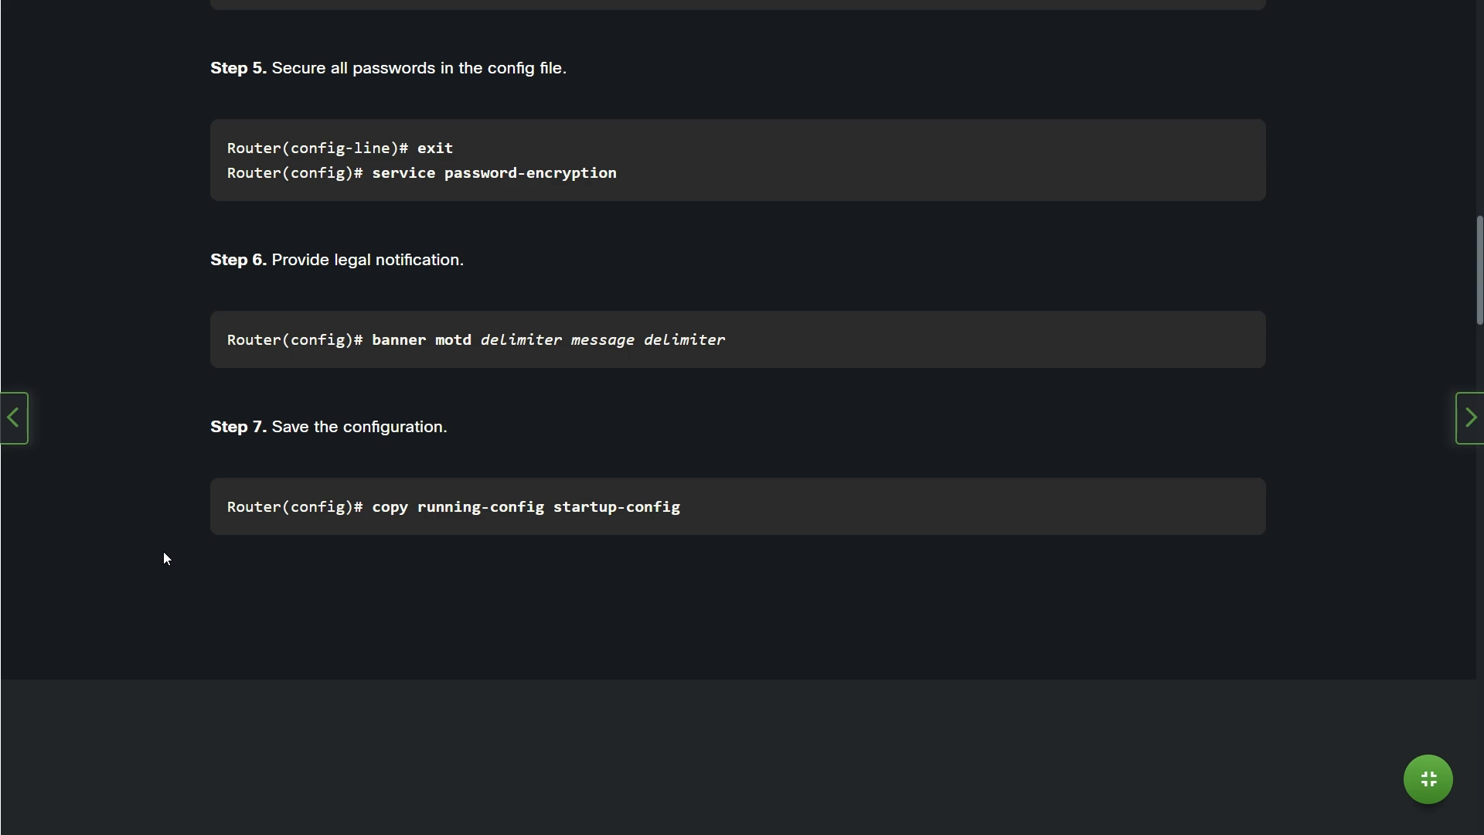
scroll(164, 558, "down", 6)
scroll(163, 558, "down", 2)
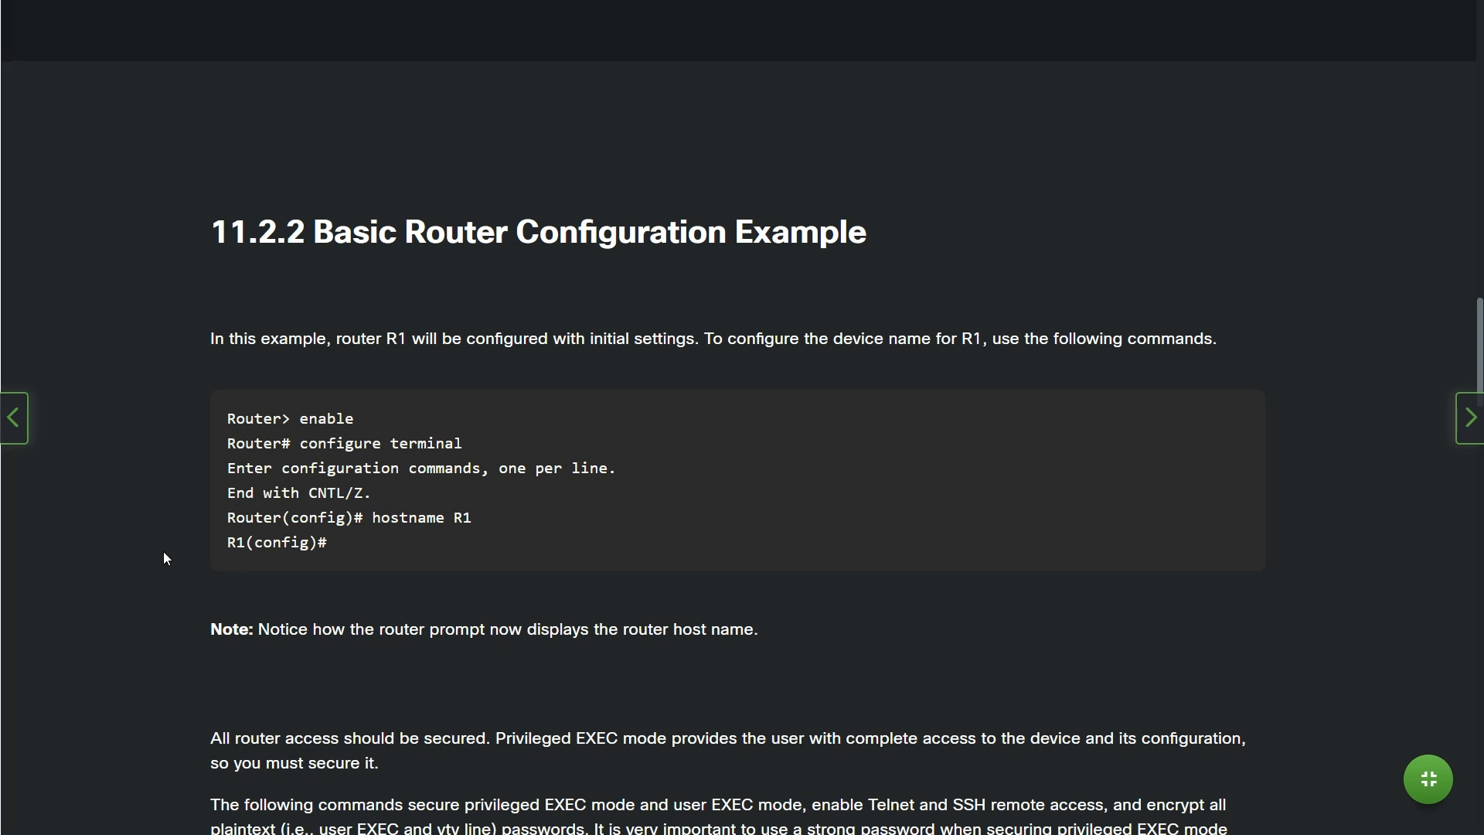
Read down to the enable secret class, line console 0 and service password-encryption commands
scroll(376, 421, "down", 1)
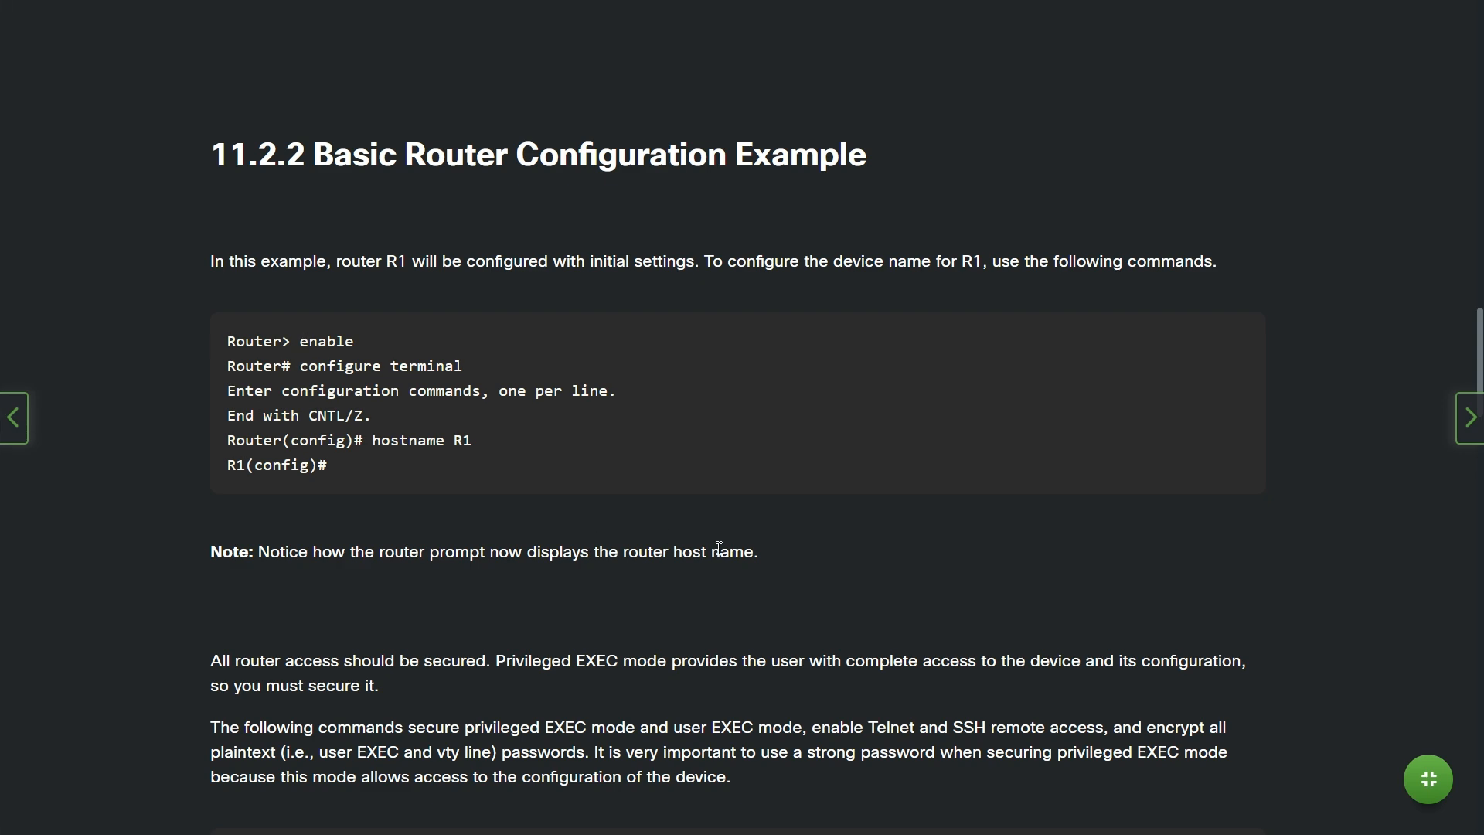
scroll(745, 570, "down", 3)
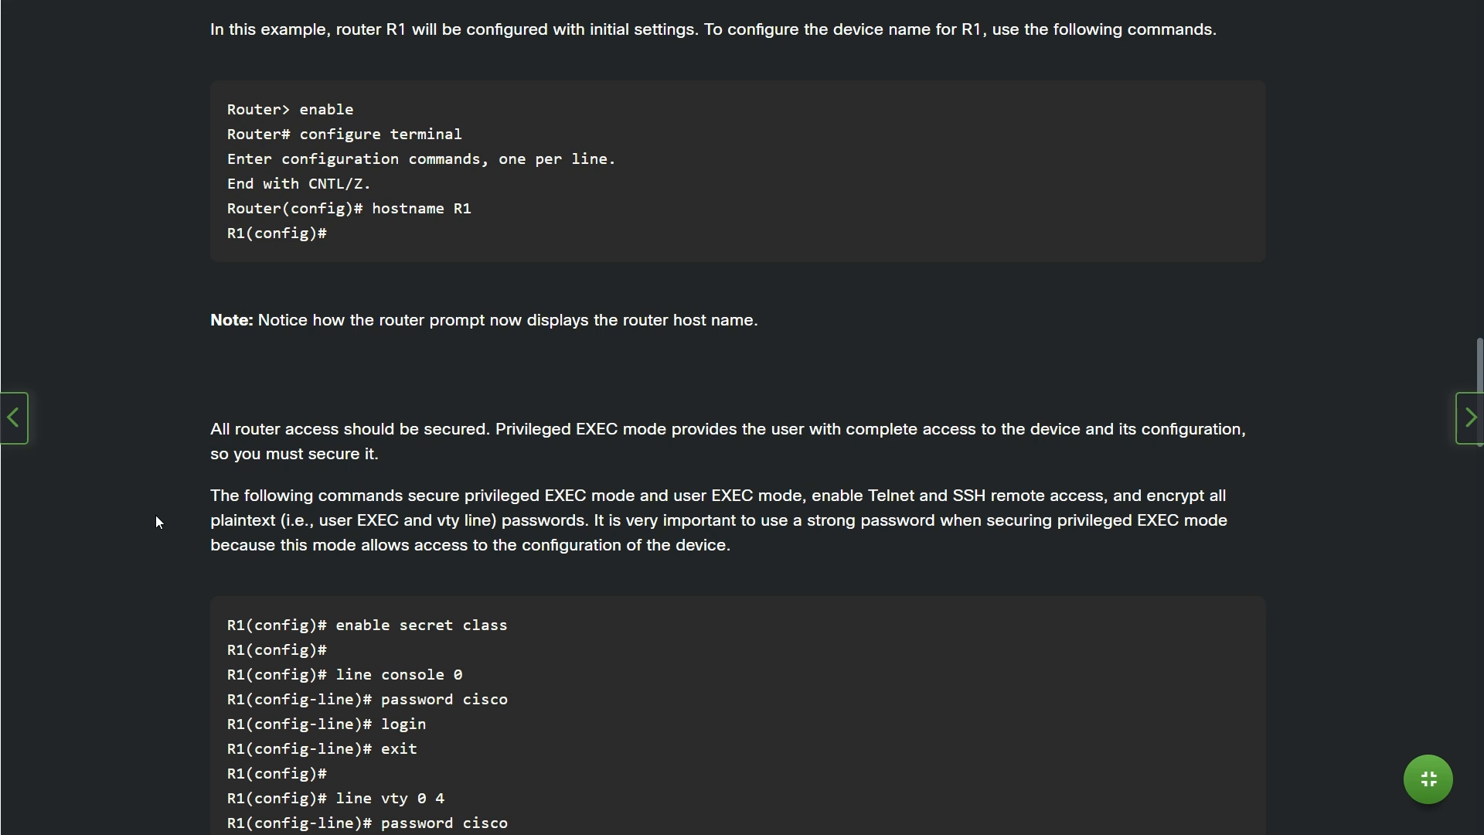
scroll(156, 516, "down", 3)
scroll(156, 515, "down", 1)
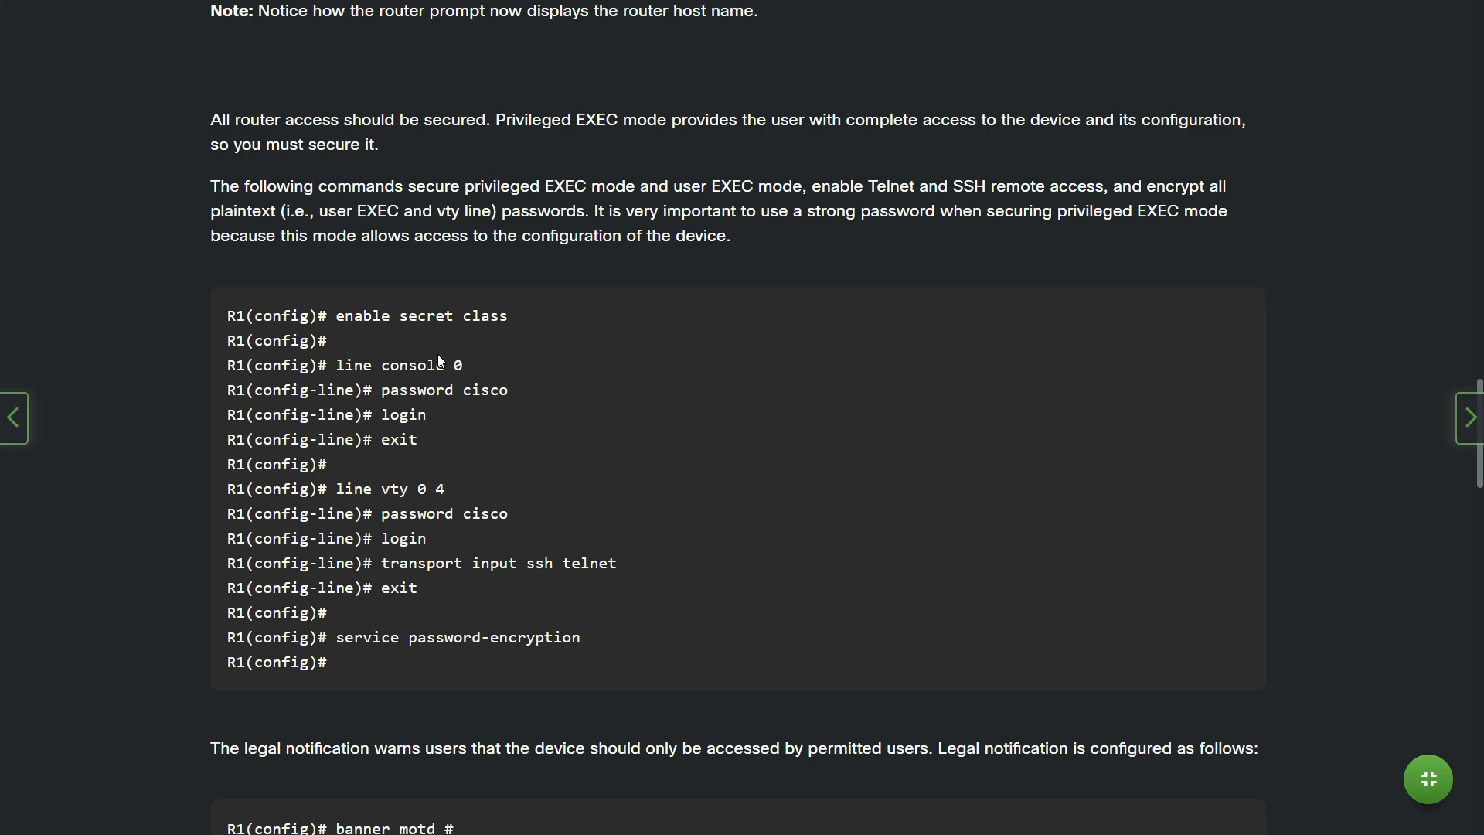
Read past the banner motd and copy running-config examples to the 11.2.4 Packet Tracer section
scroll(122, 435, "down", 3)
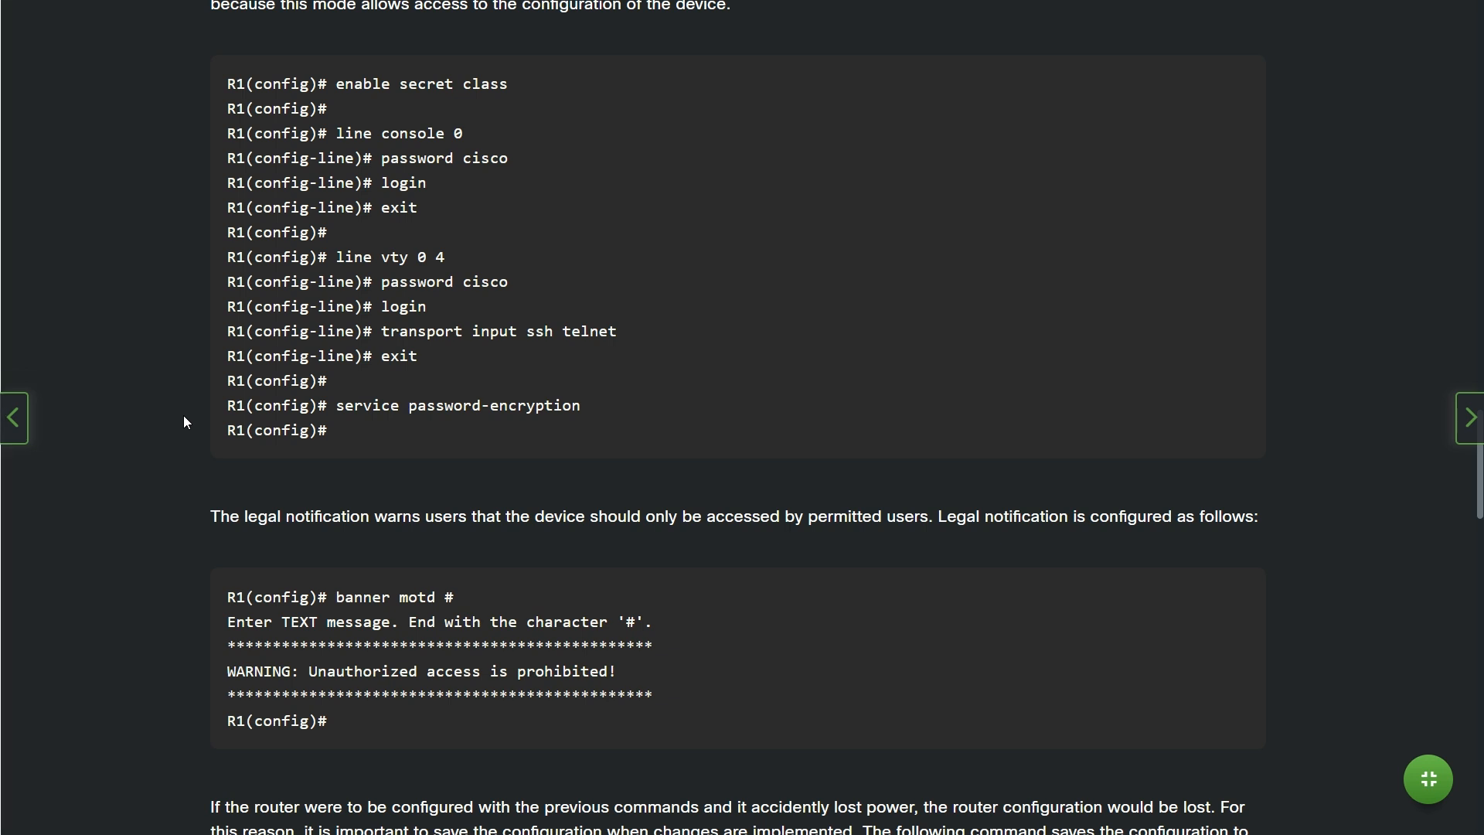
scroll(183, 421, "down", 2)
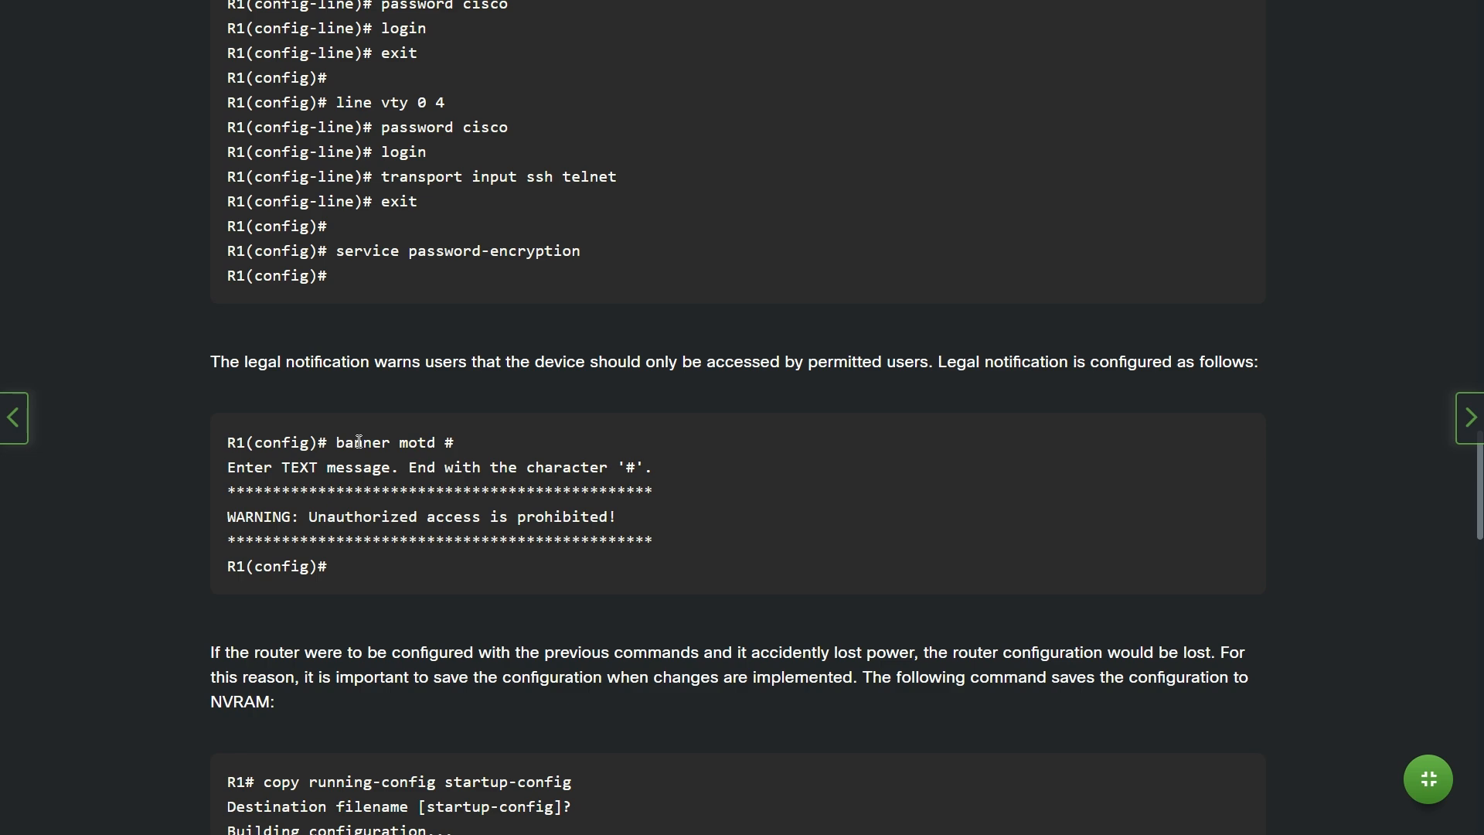
scroll(736, 449, "down", 2)
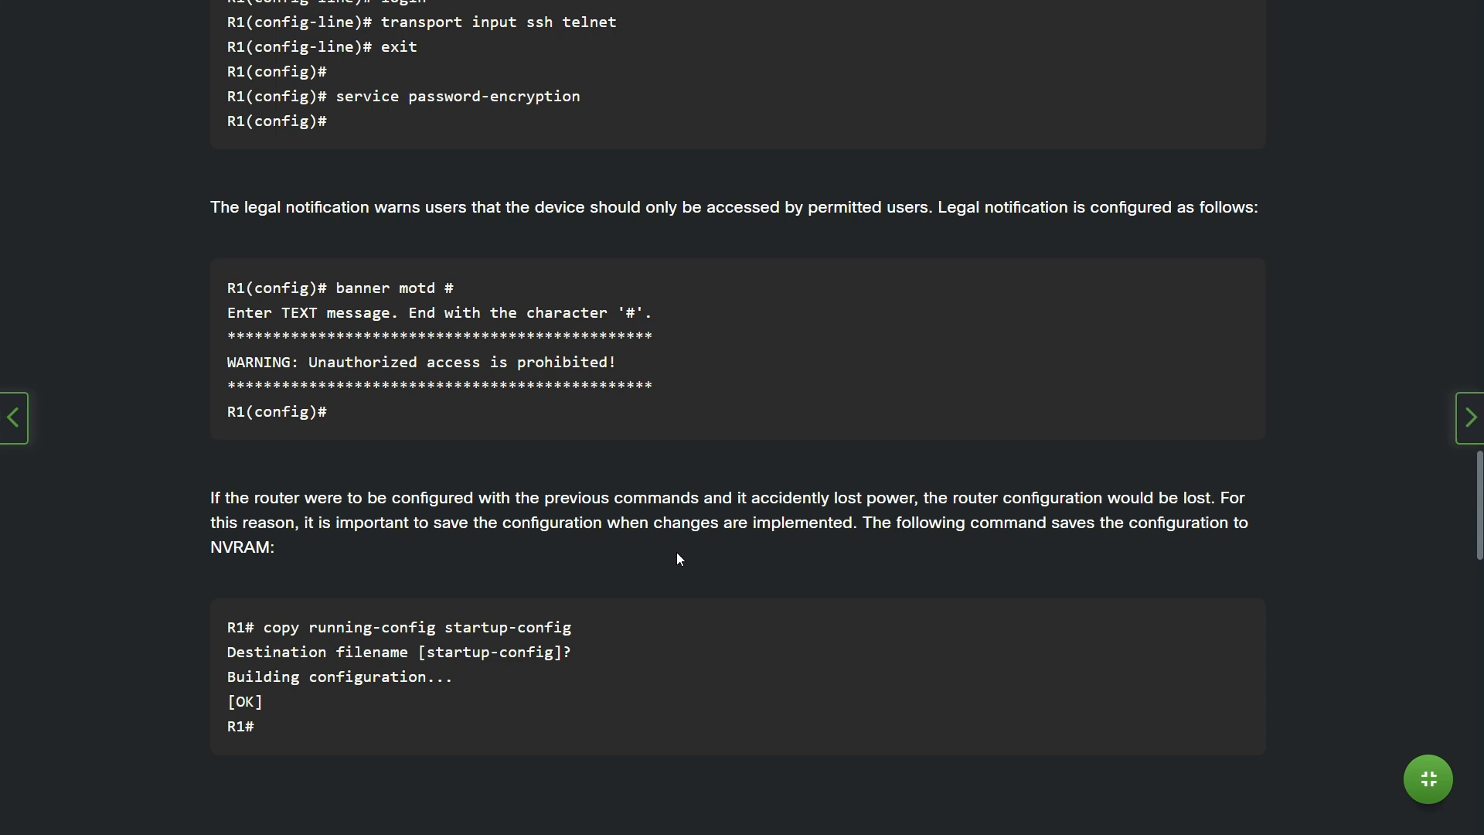
scroll(678, 557, "down", 3)
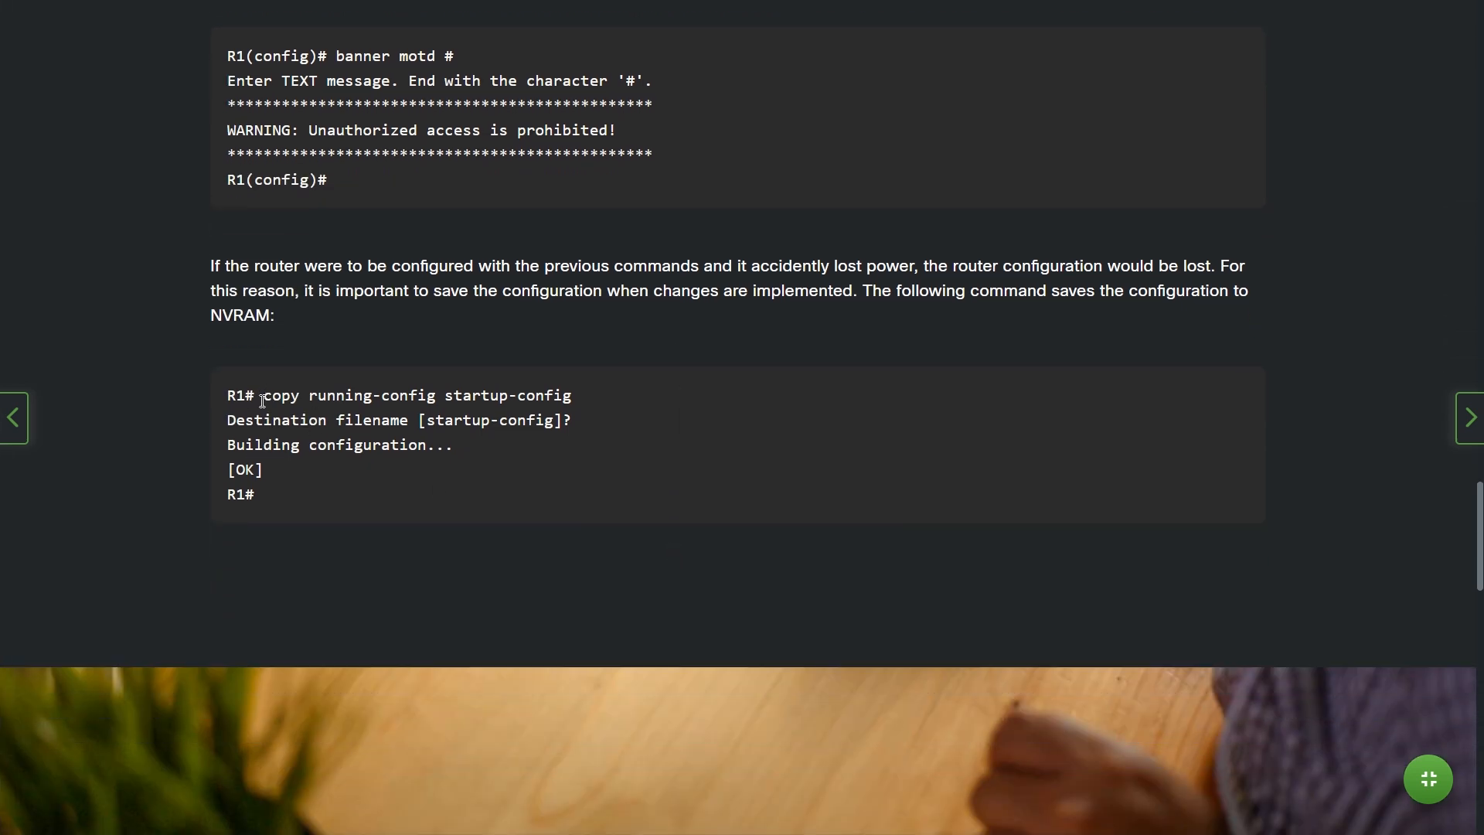
left_click_drag(263, 395, 435, 396)
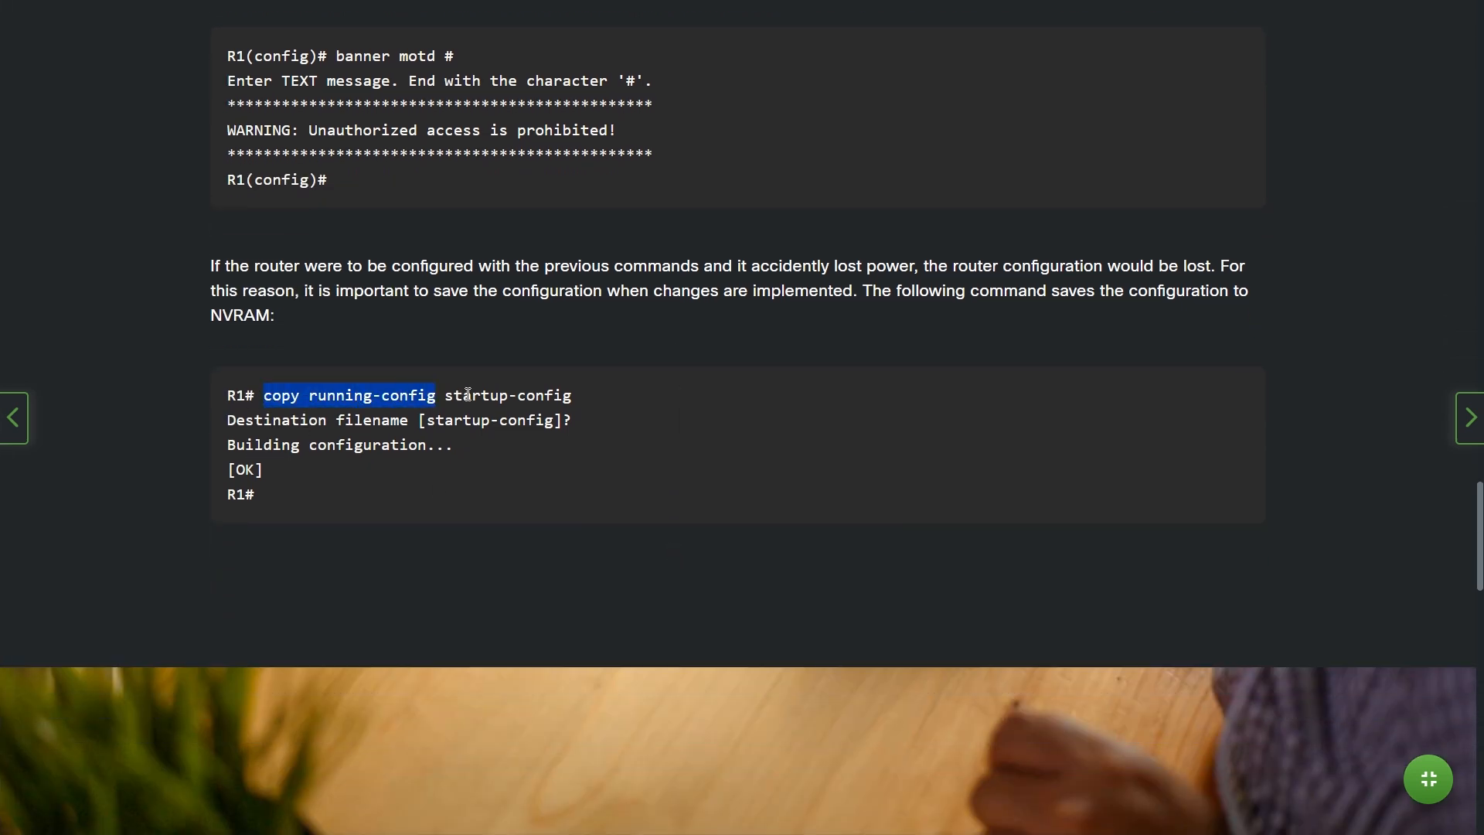
scroll(660, 407, "down", 9)
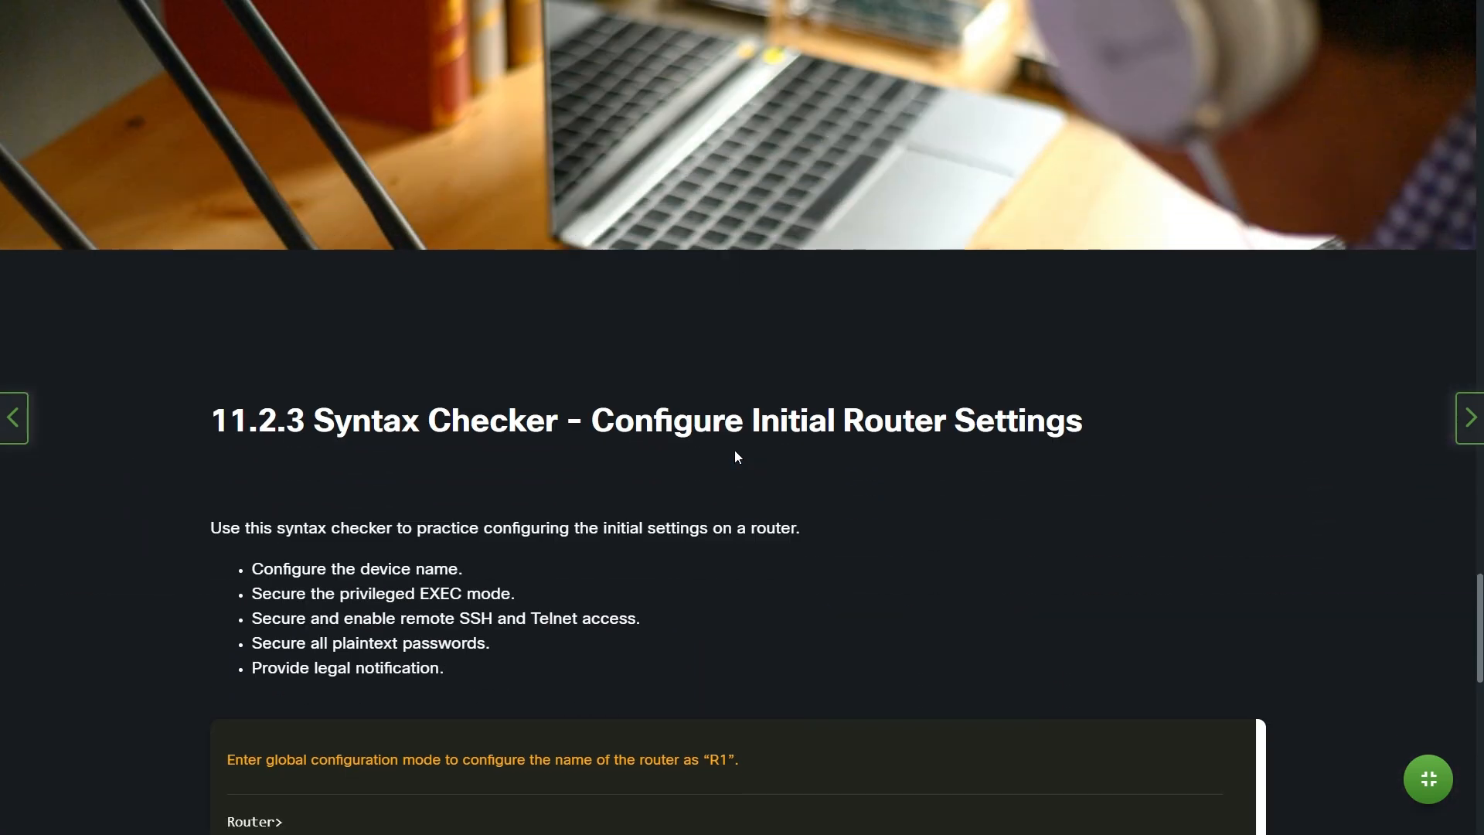
scroll(736, 450, "down", 15)
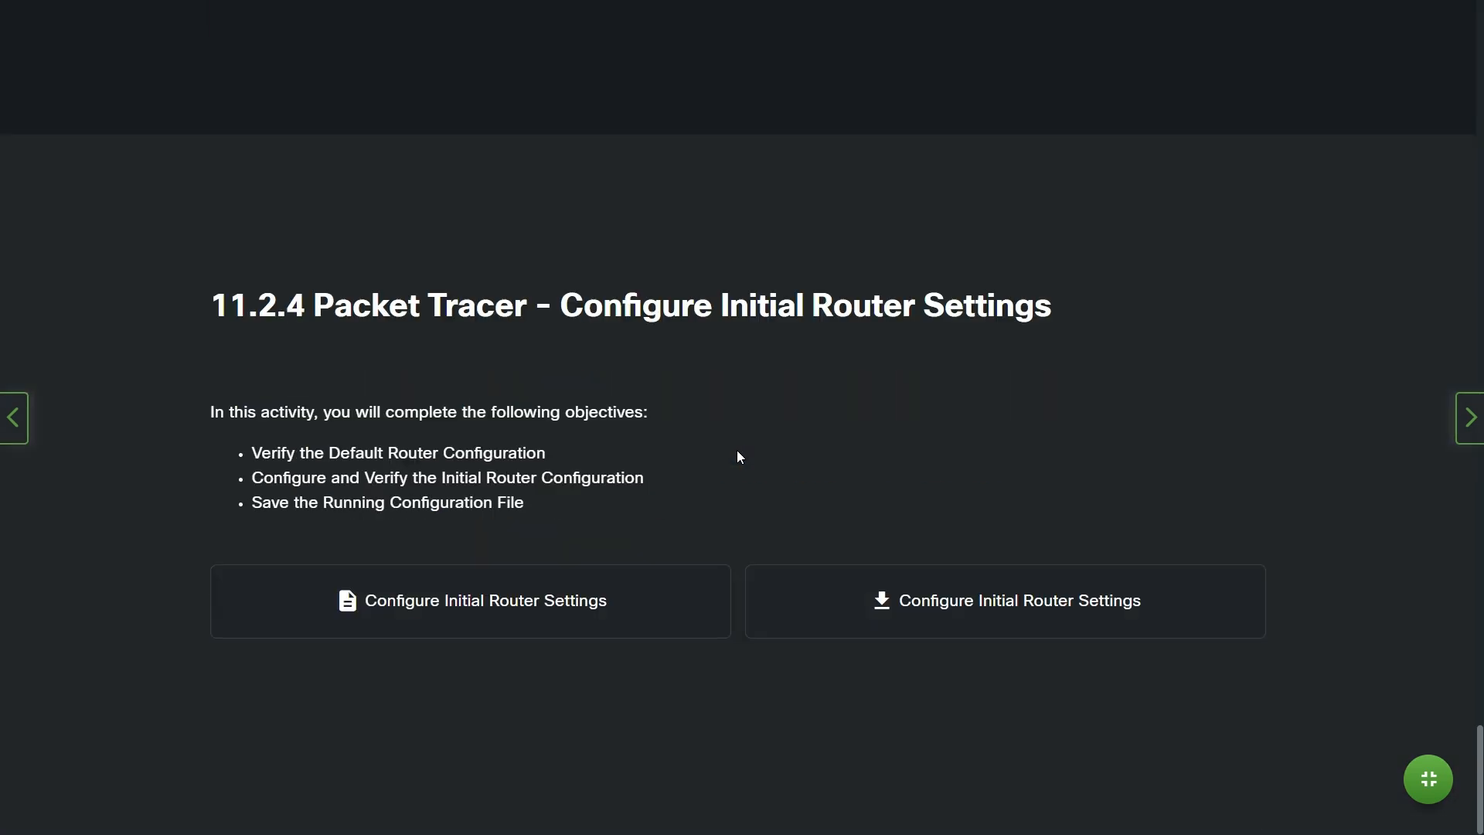
Return to the Packet Tracer activity and scroll its instructions to Part 1, Step 1
key("alt+Tab")
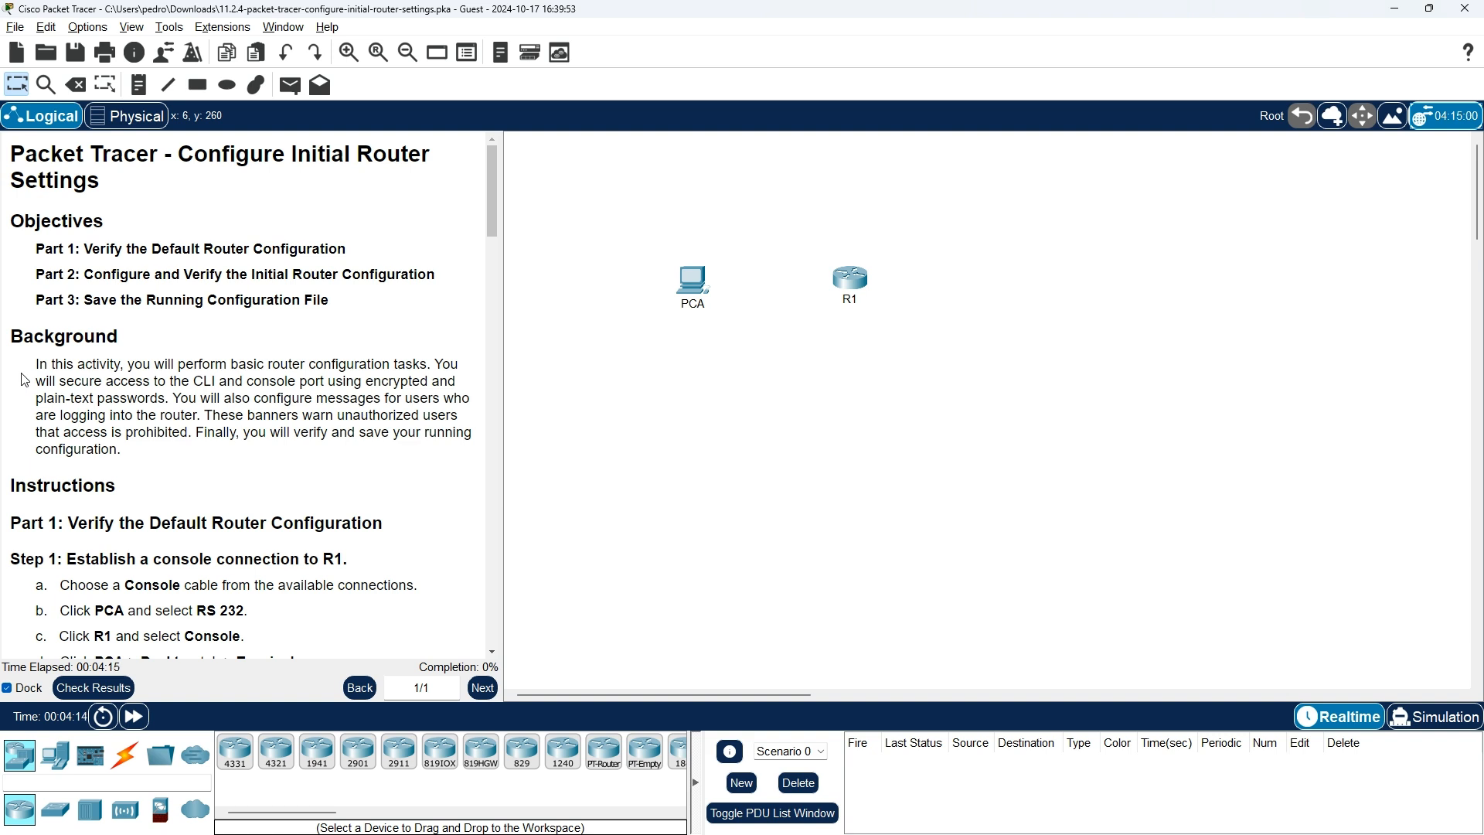
scroll(24, 379, "down", 3)
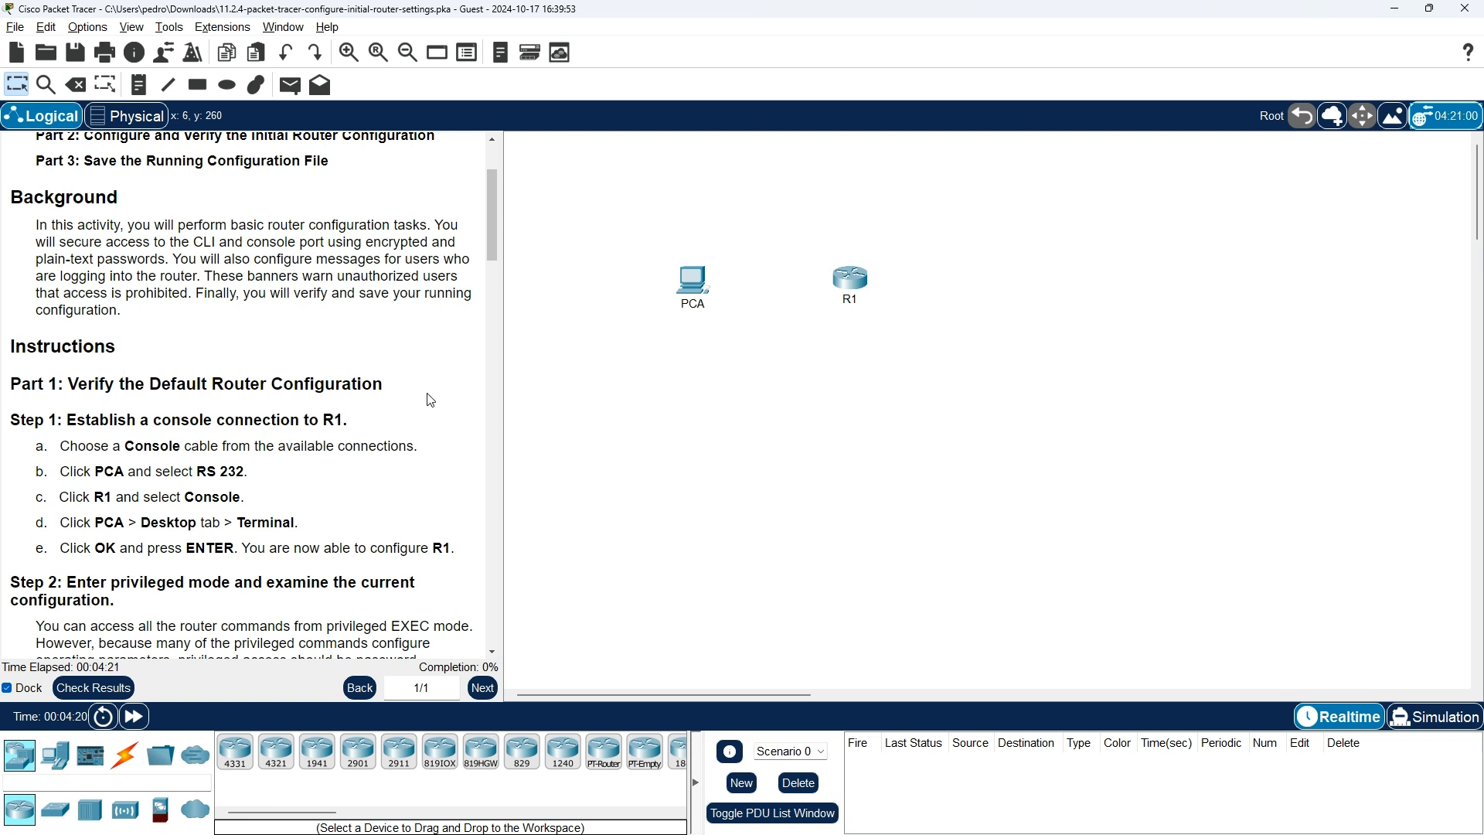
scroll(37, 439, "down", 1)
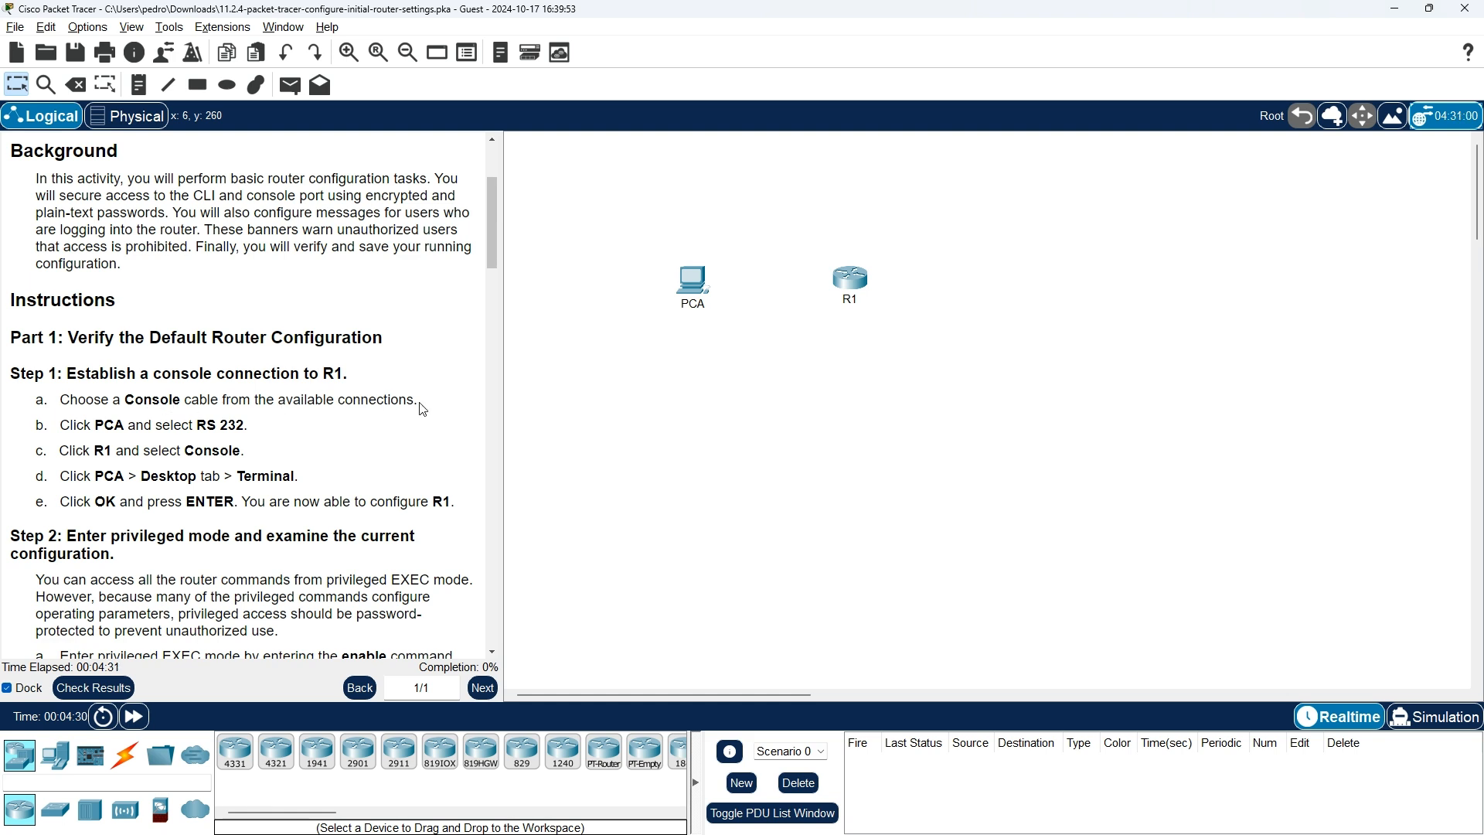
Run a console cable from PCA's RS 232 port to R1's Console port
left_click(125, 755)
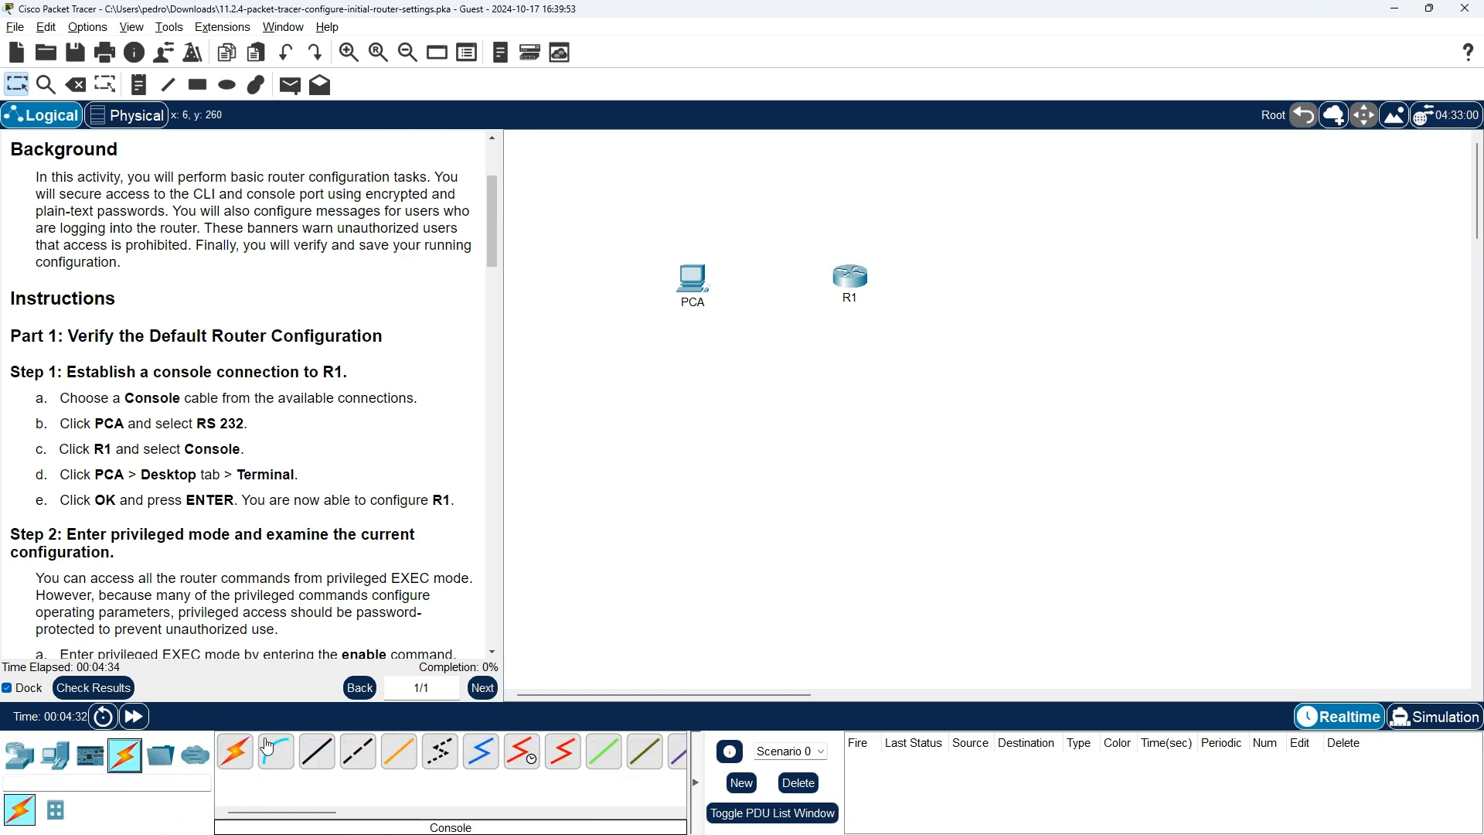
left_click(282, 755)
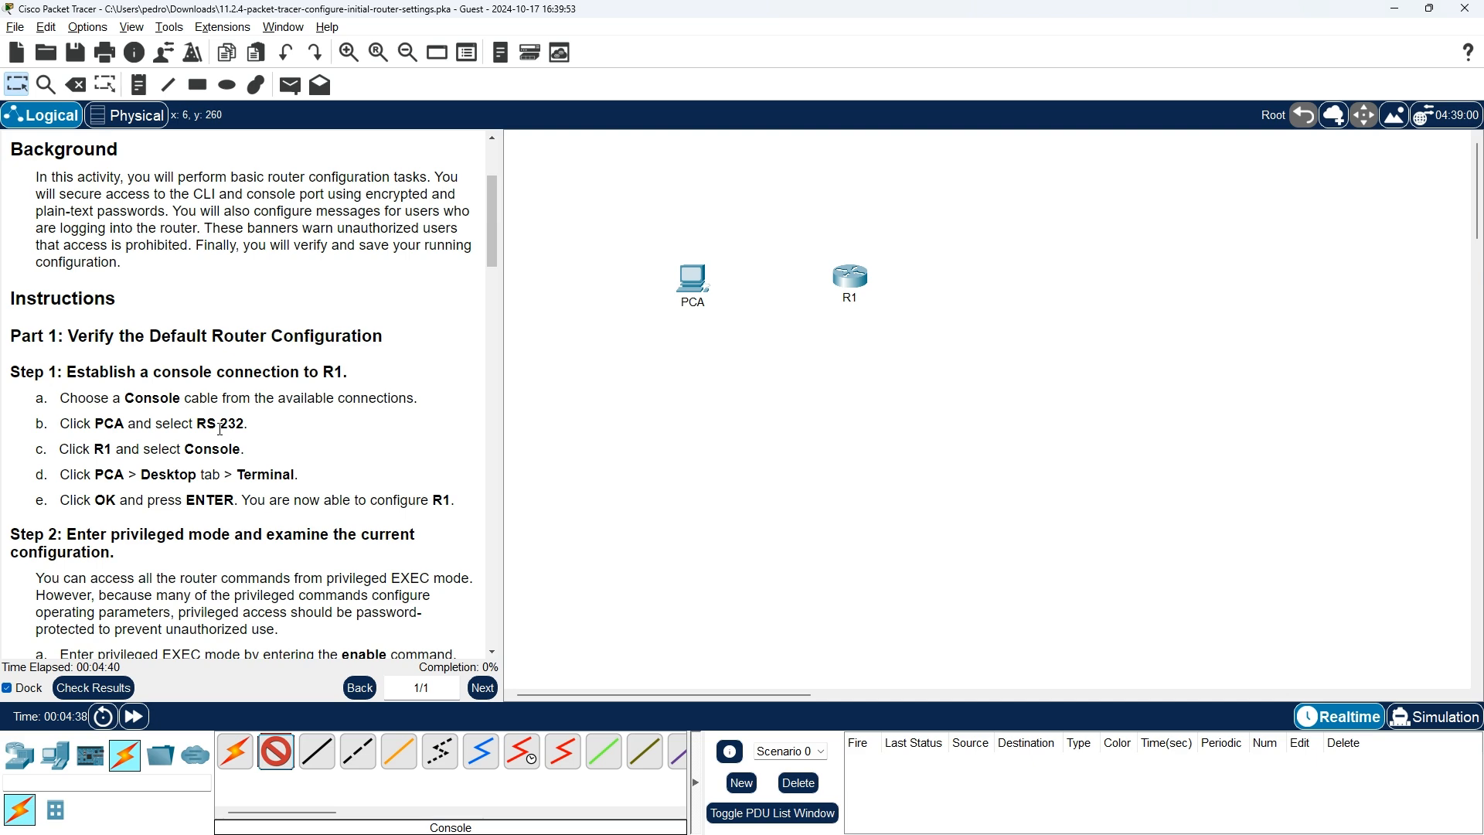
left_click(683, 281)
left_click(717, 288)
left_click(854, 276)
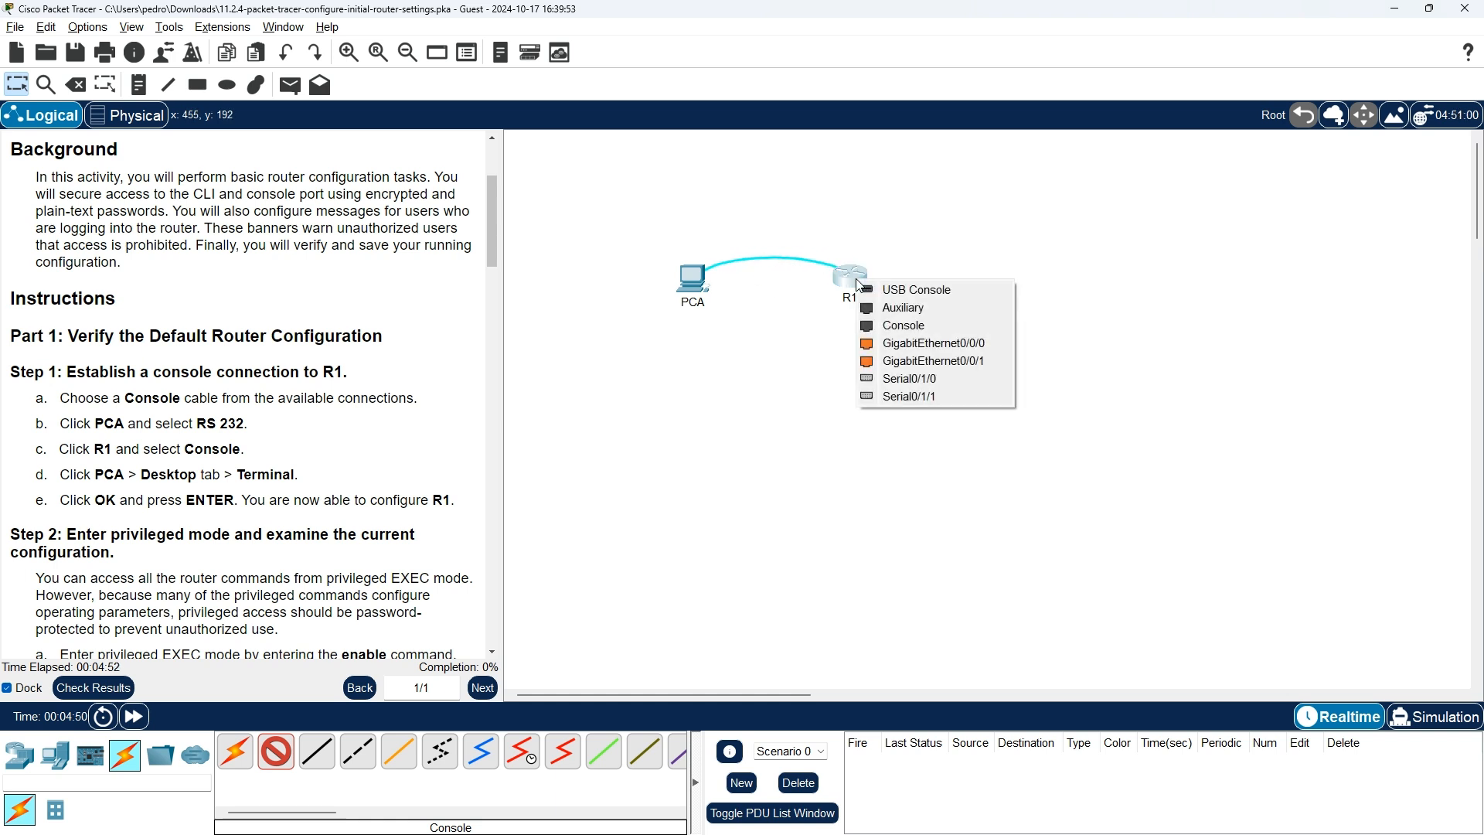
left_click(927, 324)
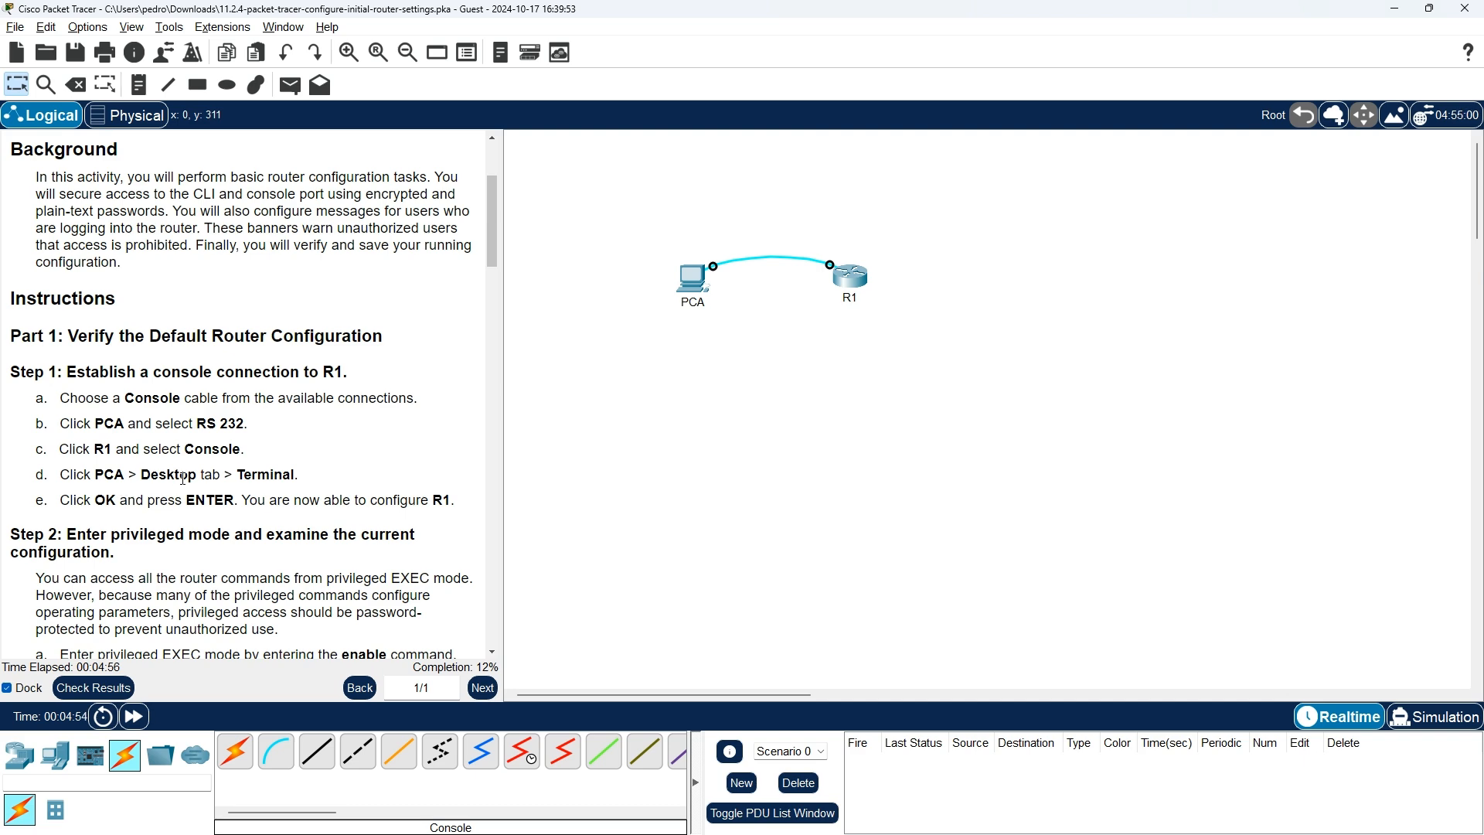
Open PCA's Desktop Terminal with default settings and read R1's IOS startup messages
left_click(693, 291)
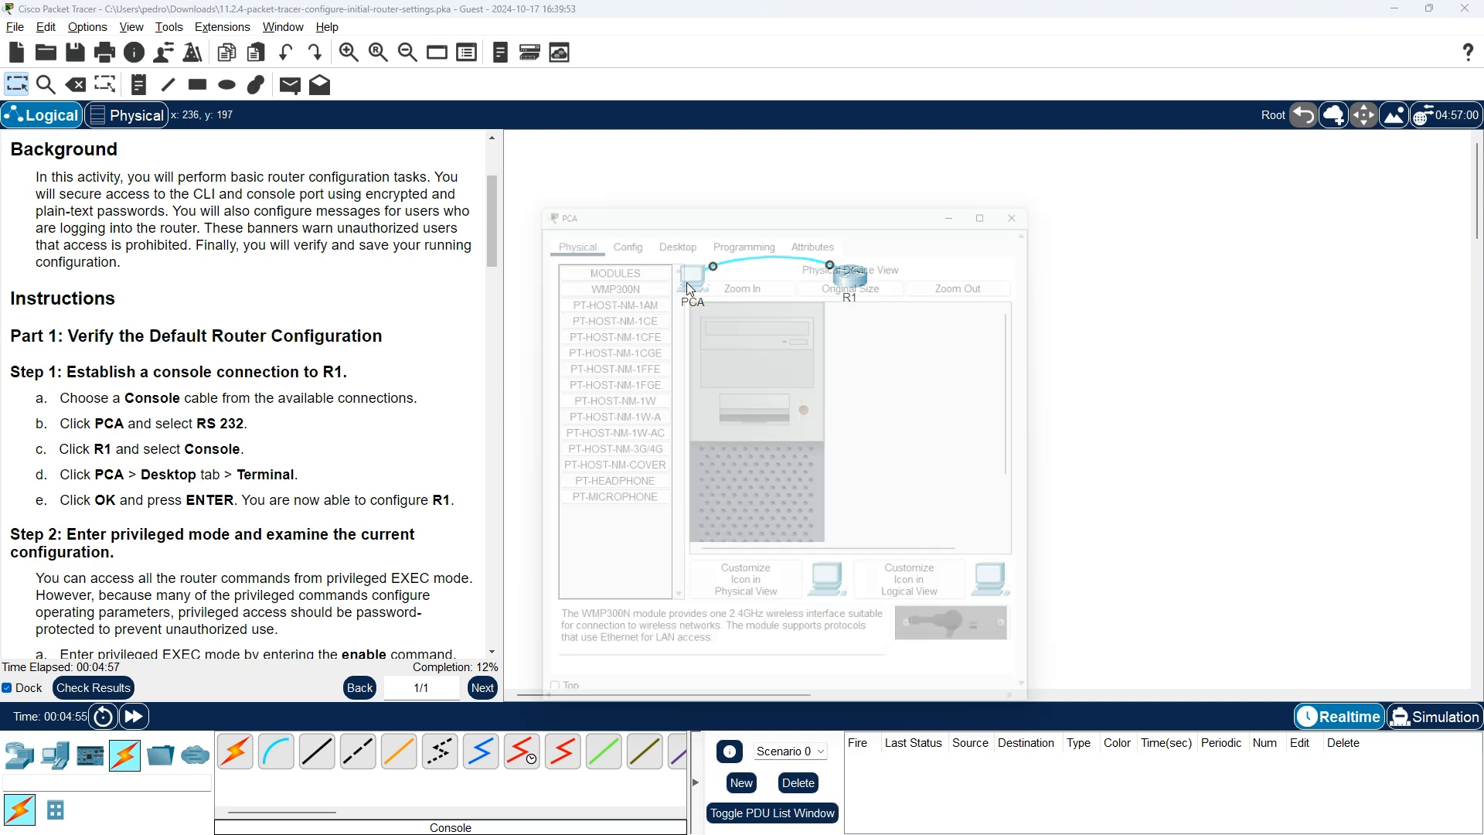
left_click(671, 226)
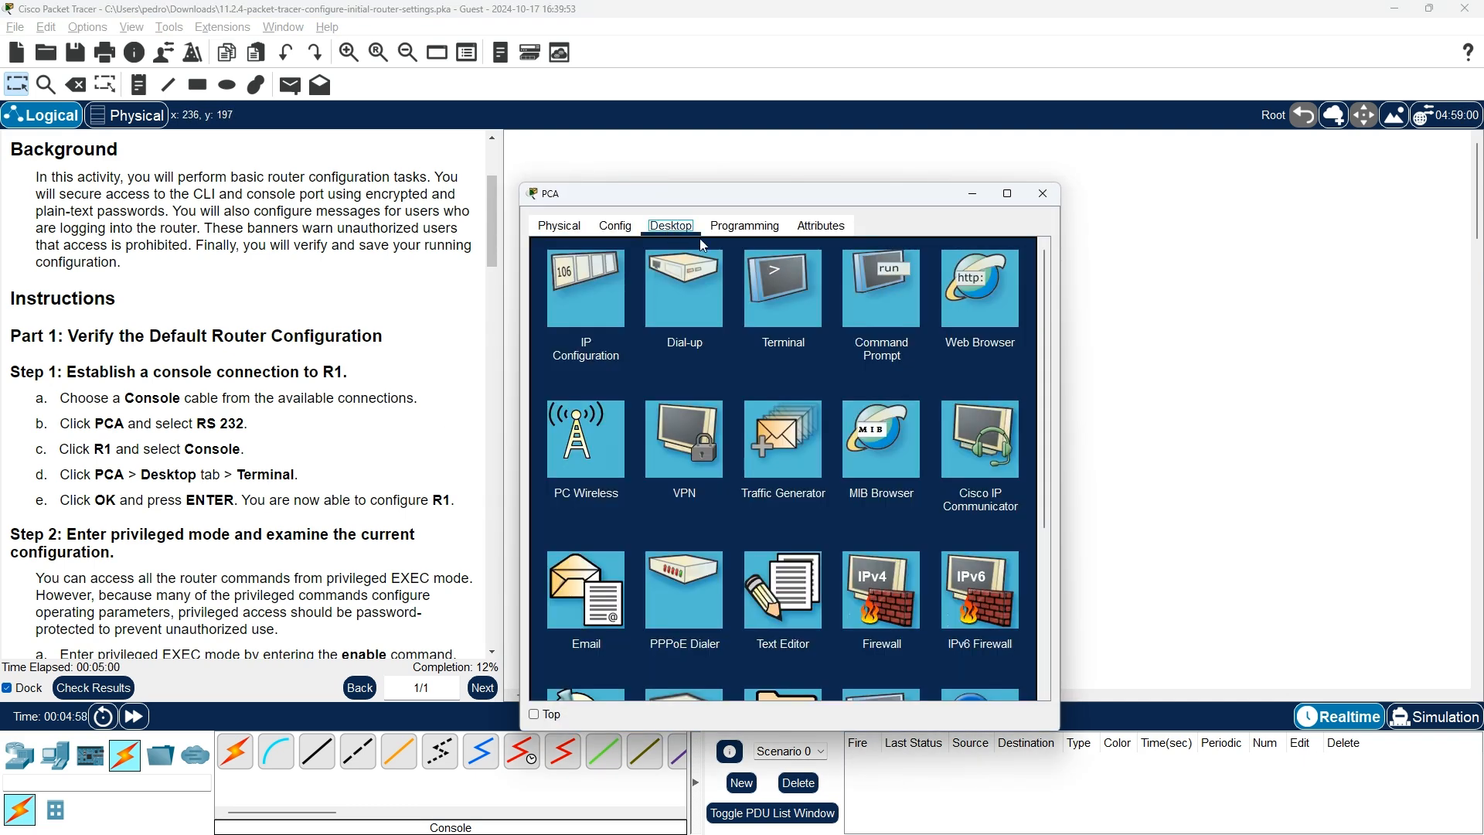
left_click(779, 291)
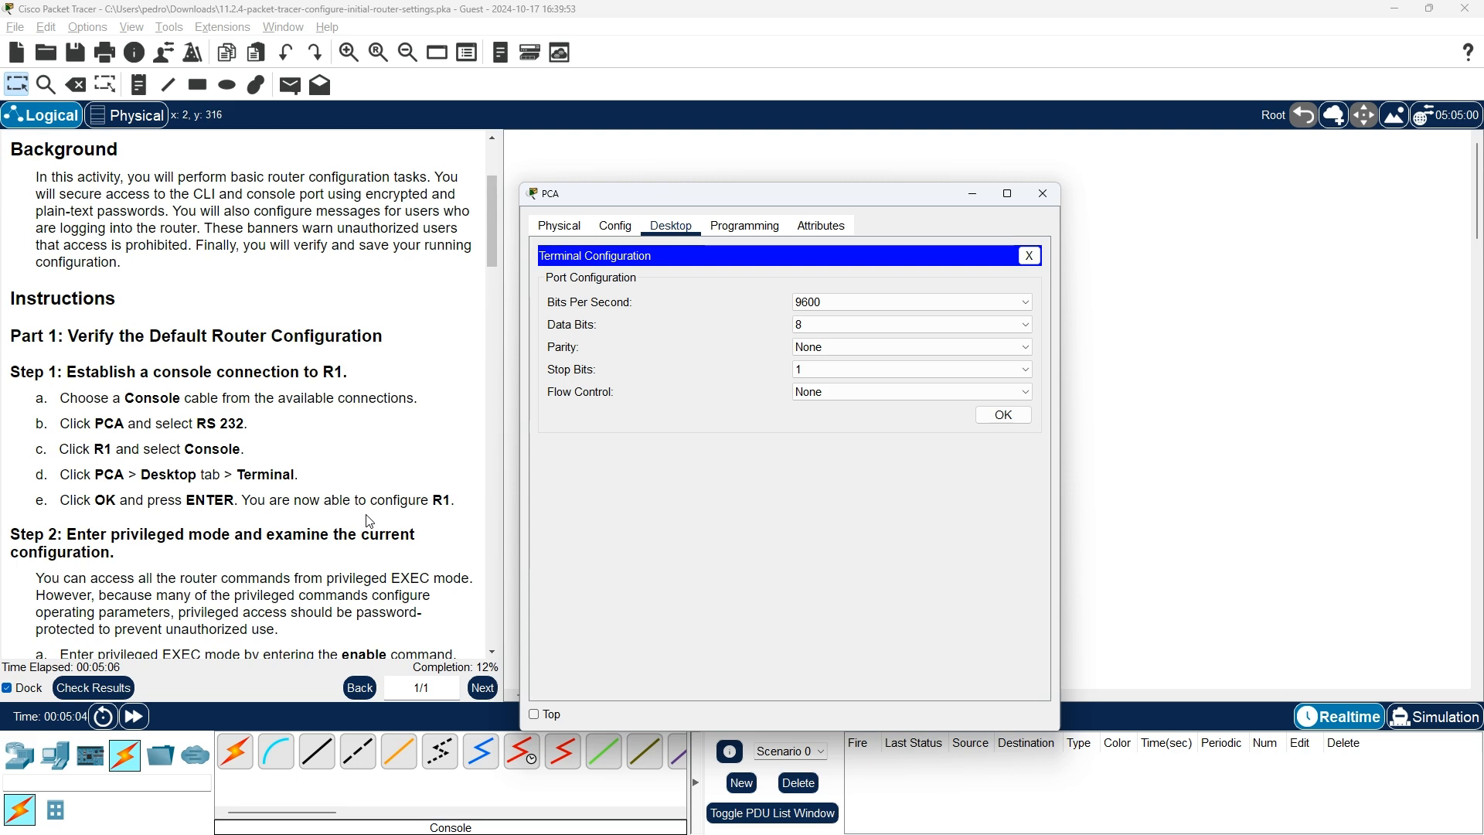
left_click(1002, 418)
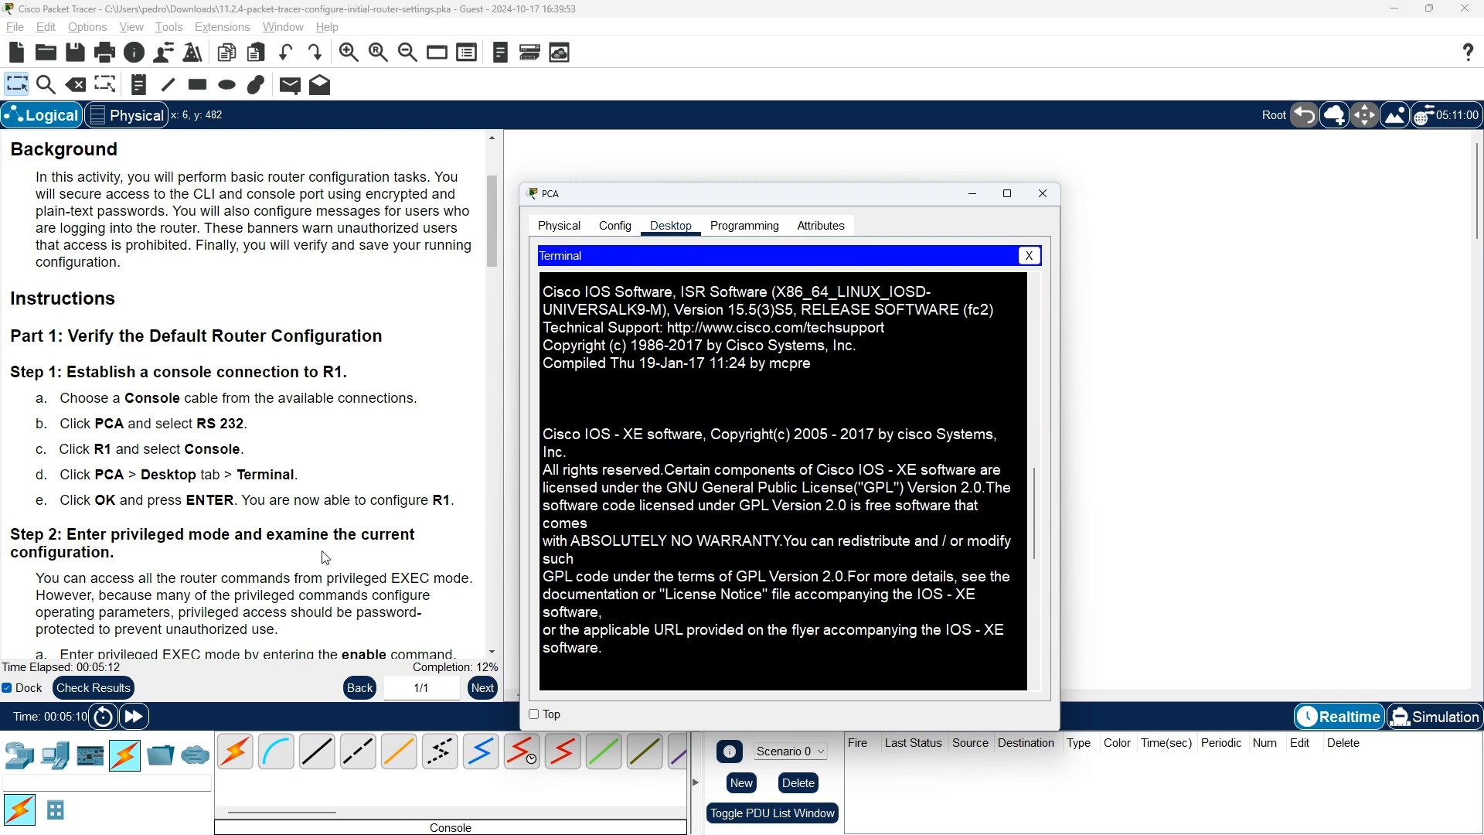
scroll(106, 461, "down", 3)
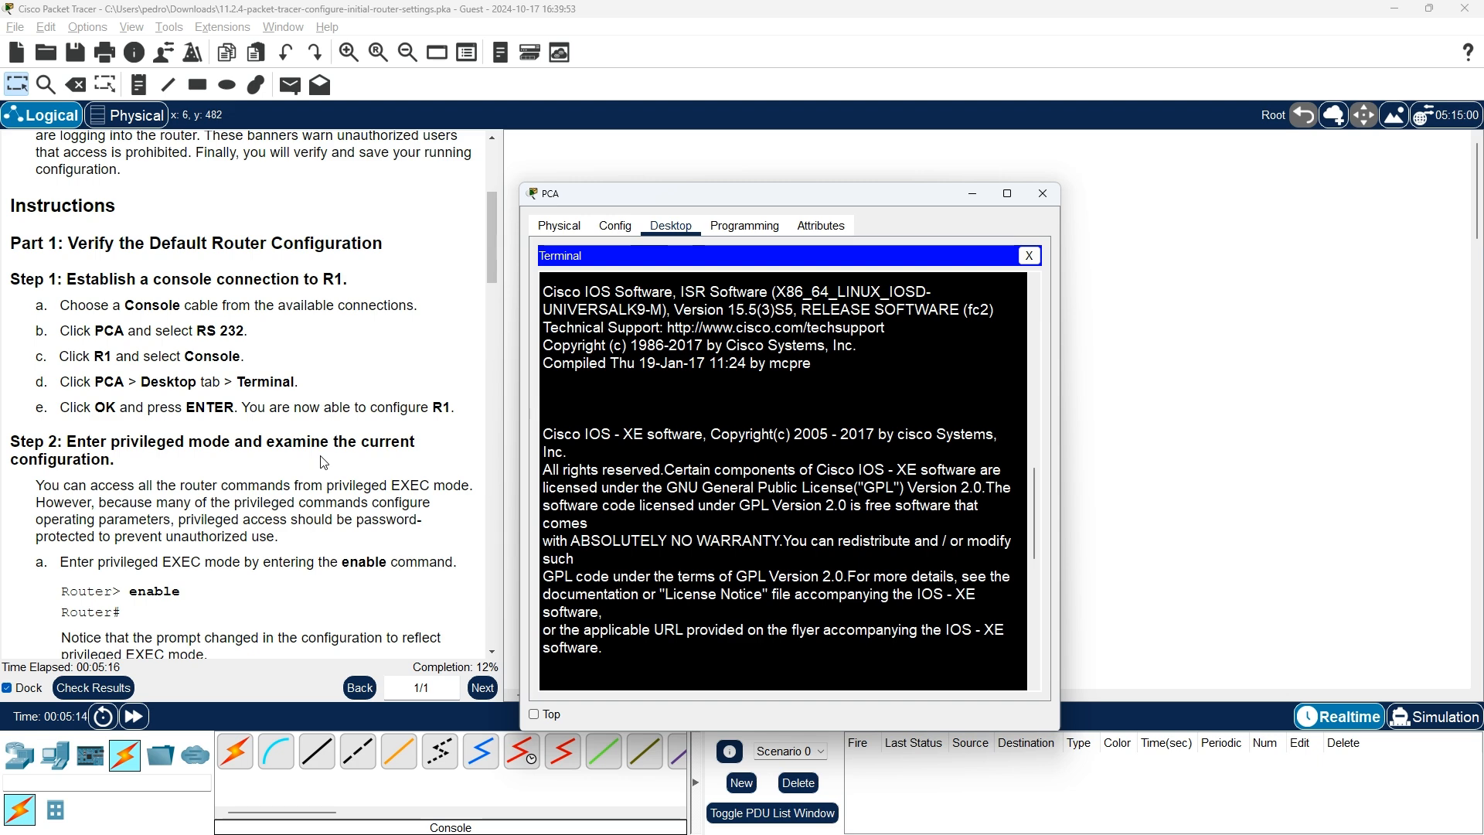
scroll(162, 472, "down", 1)
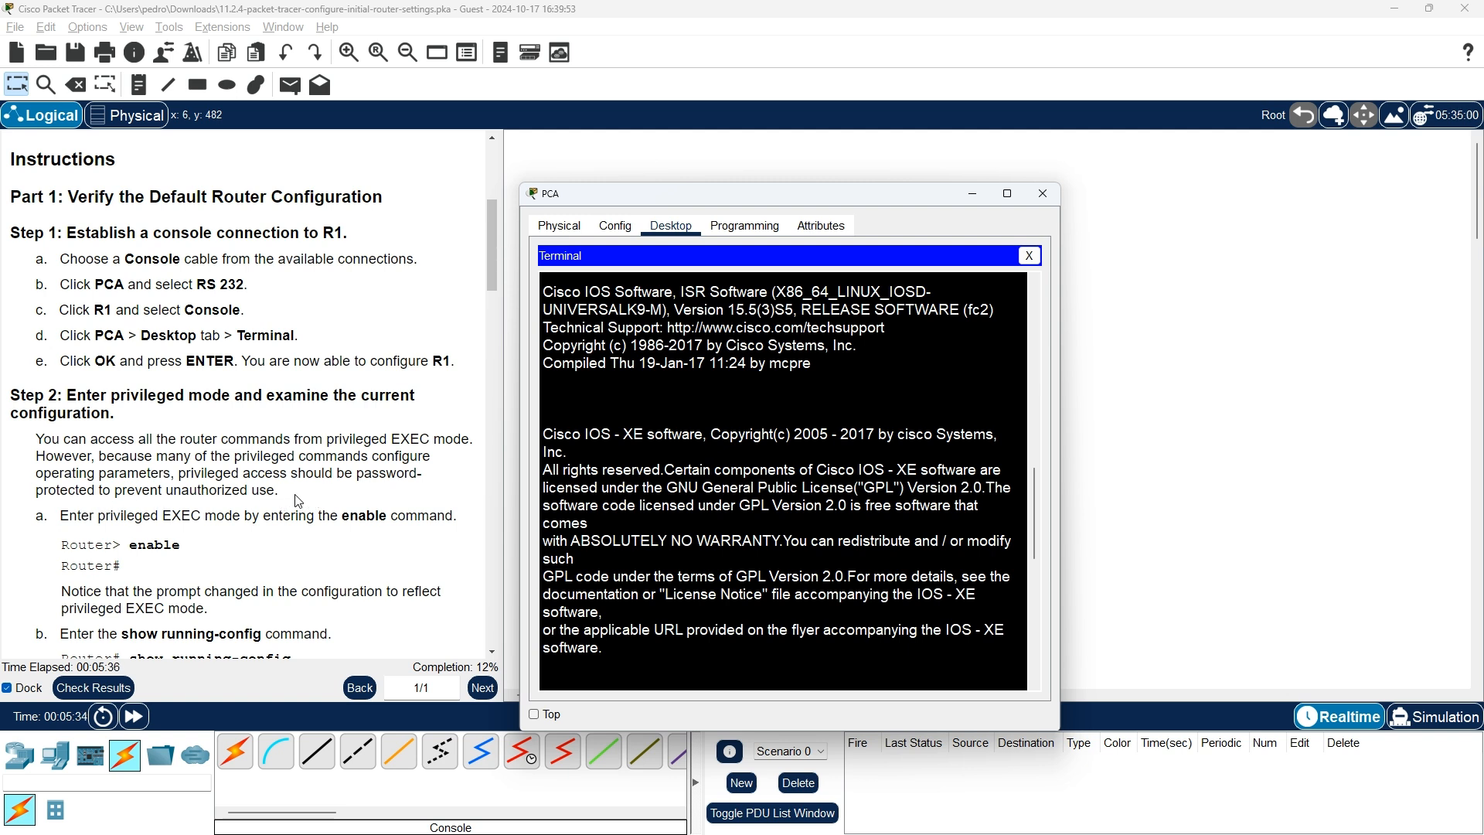
scroll(298, 501, "down", 1)
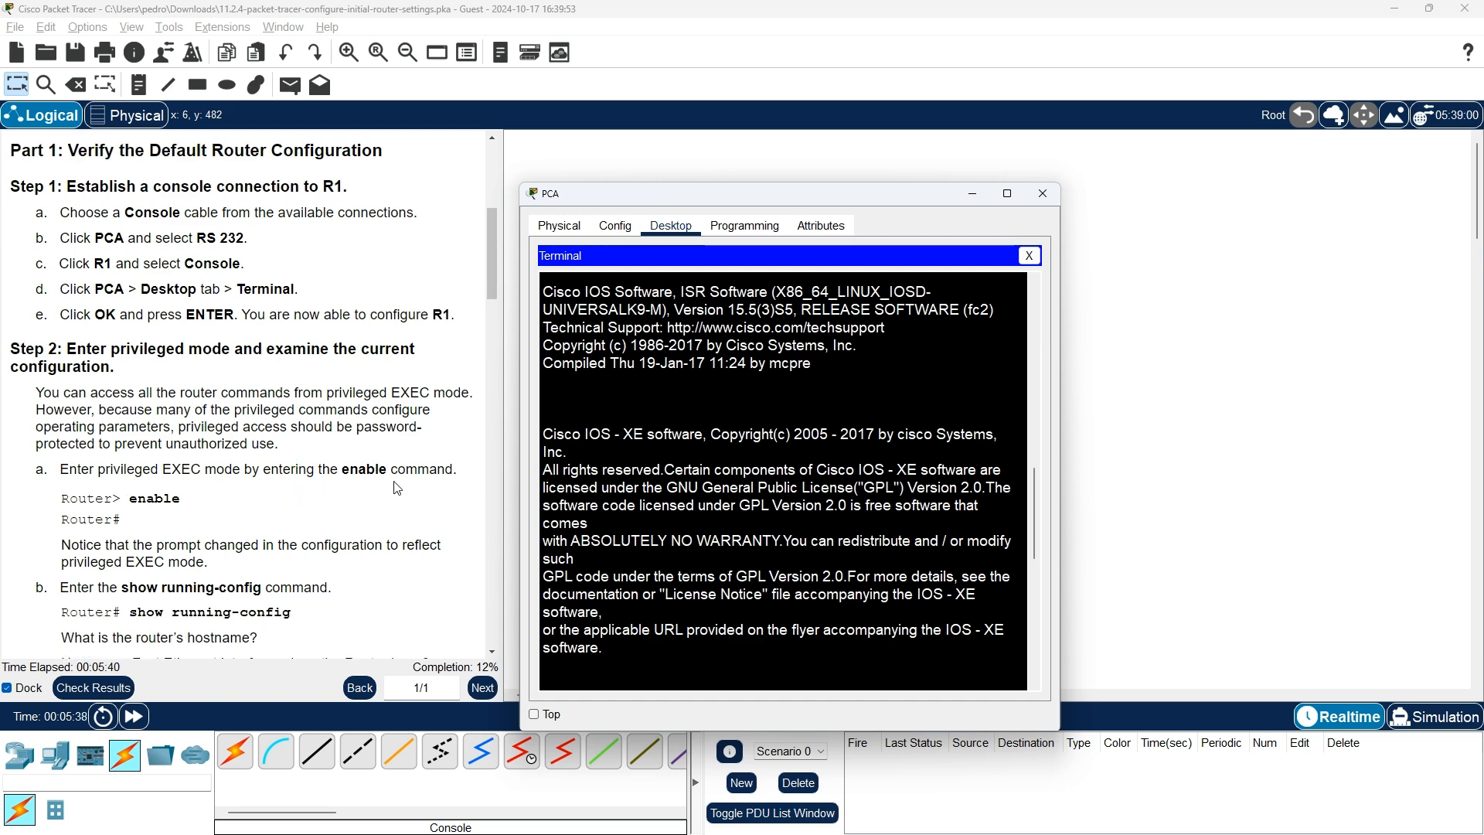
scroll(410, 489, "down", 1)
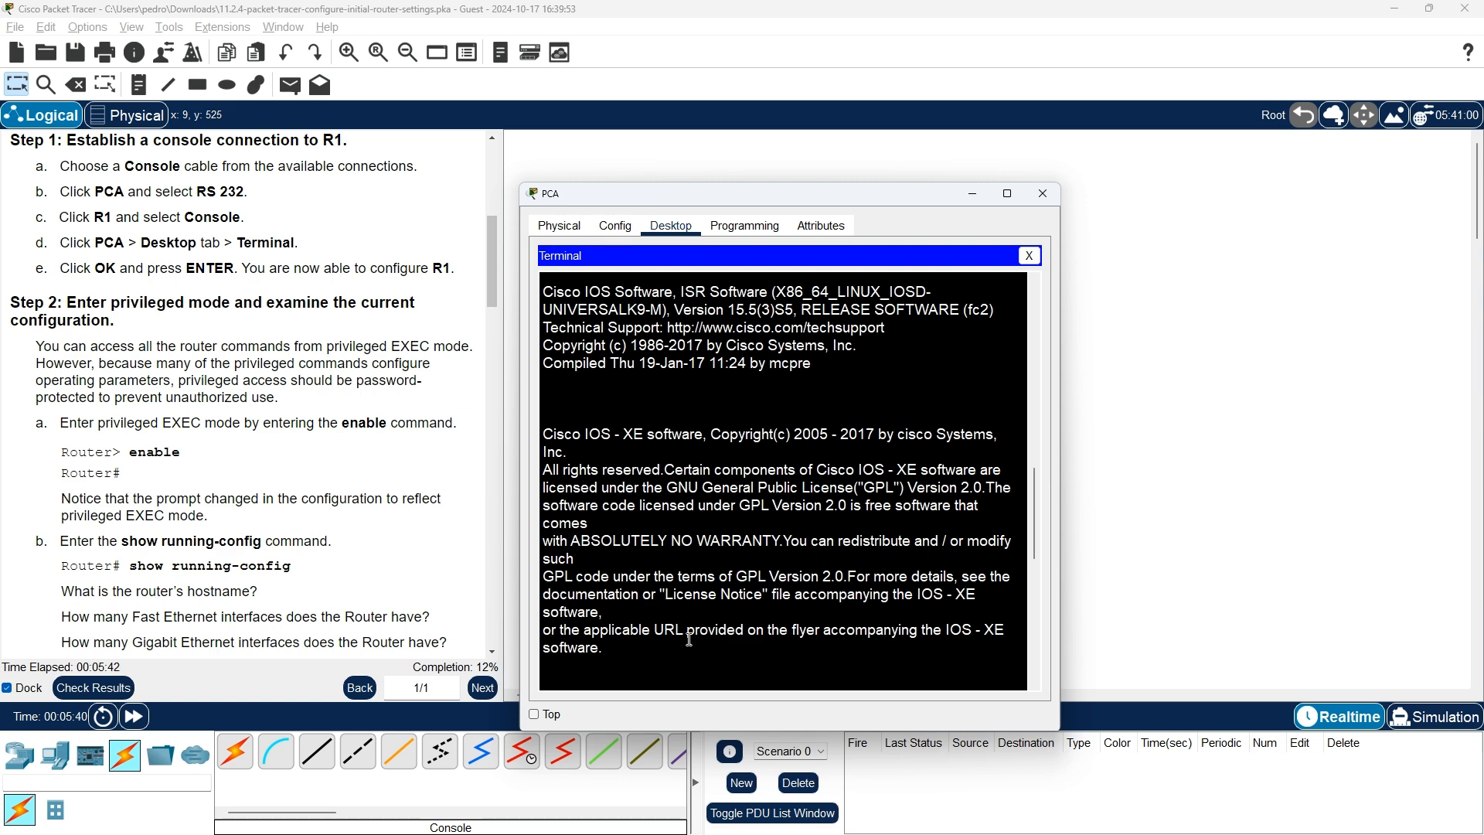
Enter privileged EXEC mode on R1 with the enable command
key("Return")
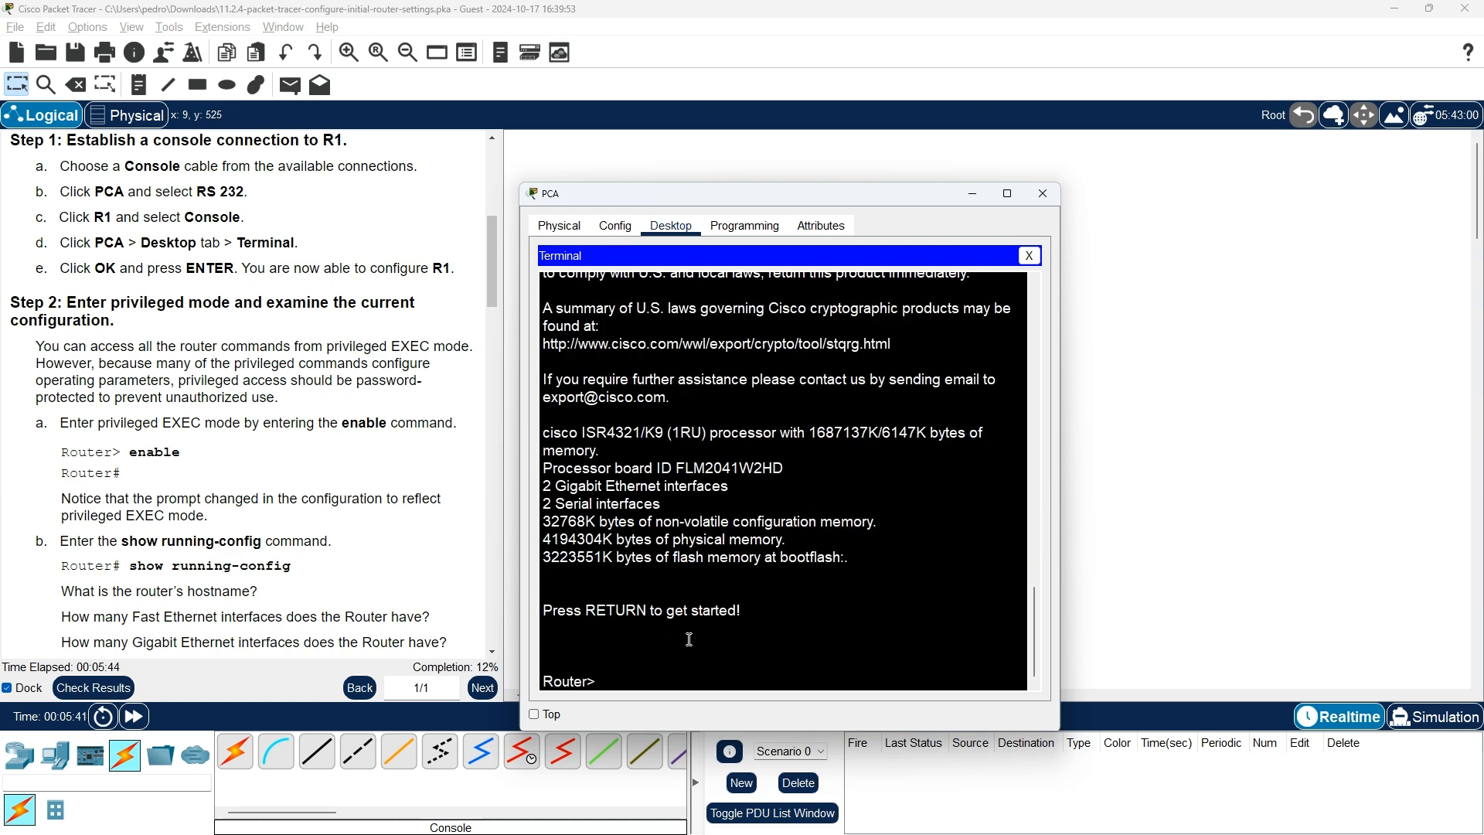
type("enable")
key("Return")
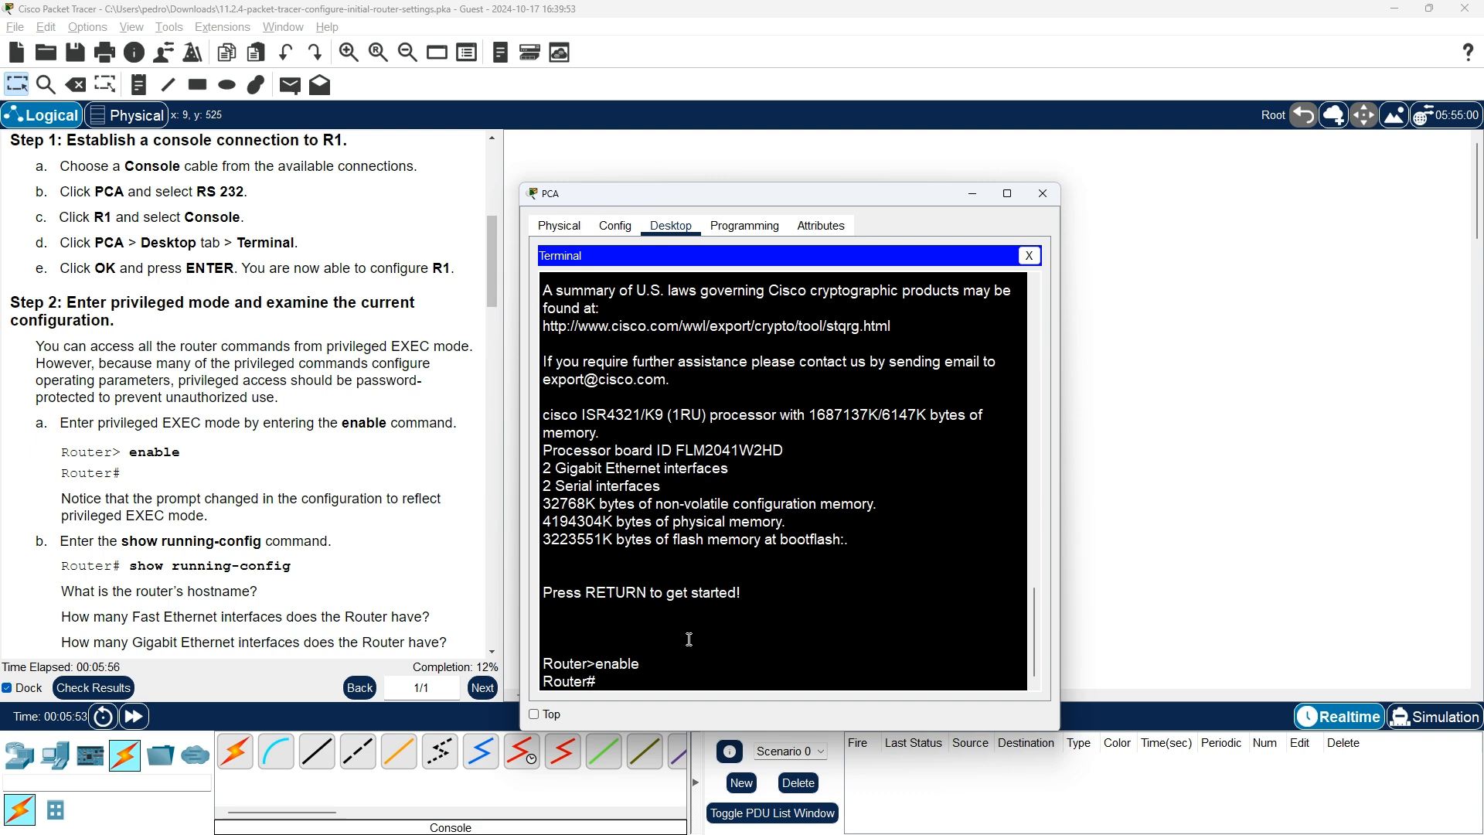
List R1's full 712-byte running-config, paging to the end, showing hostname Router
type("show run")
key("Tab")
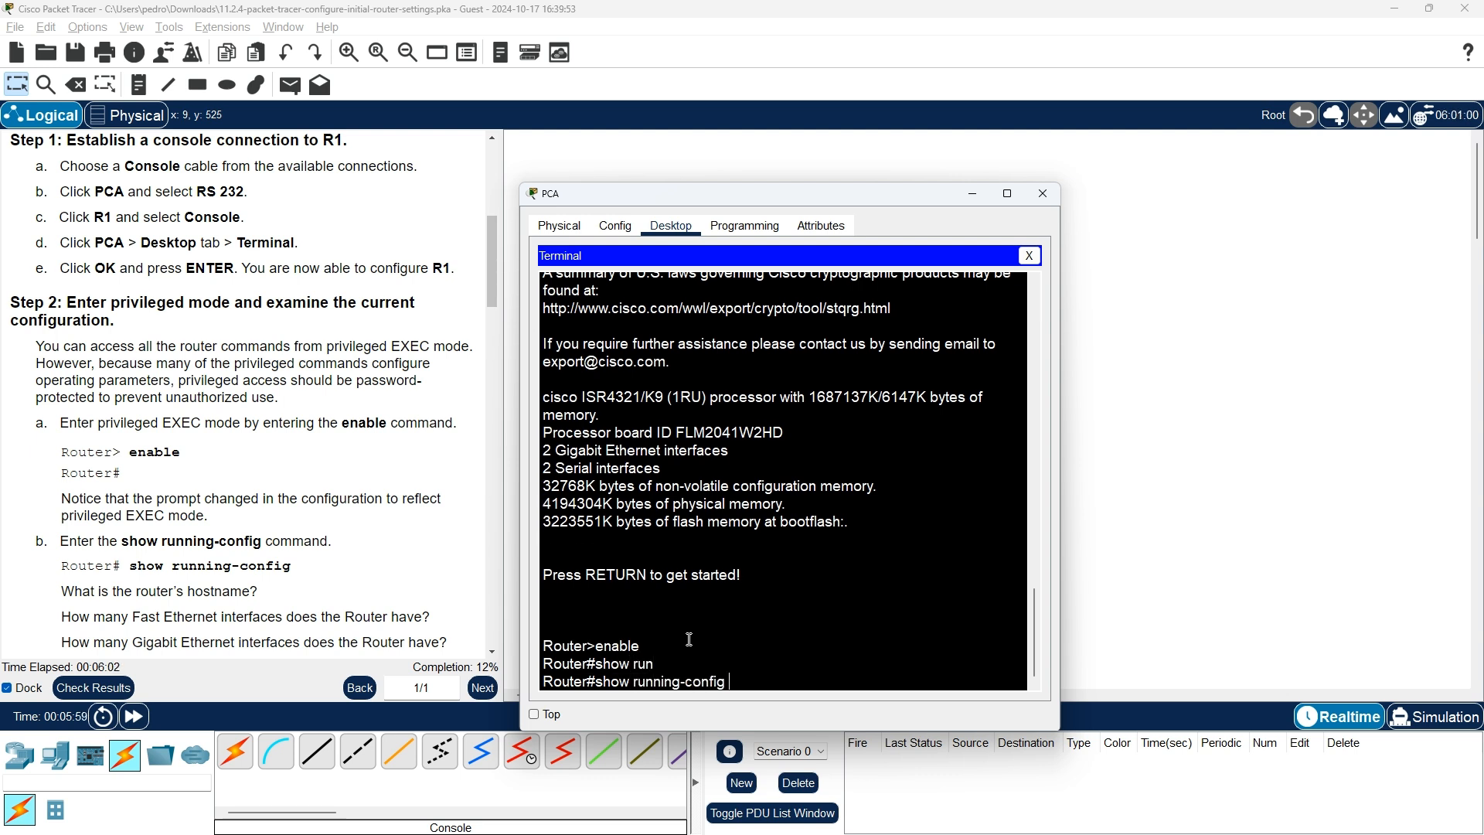
key("Return")
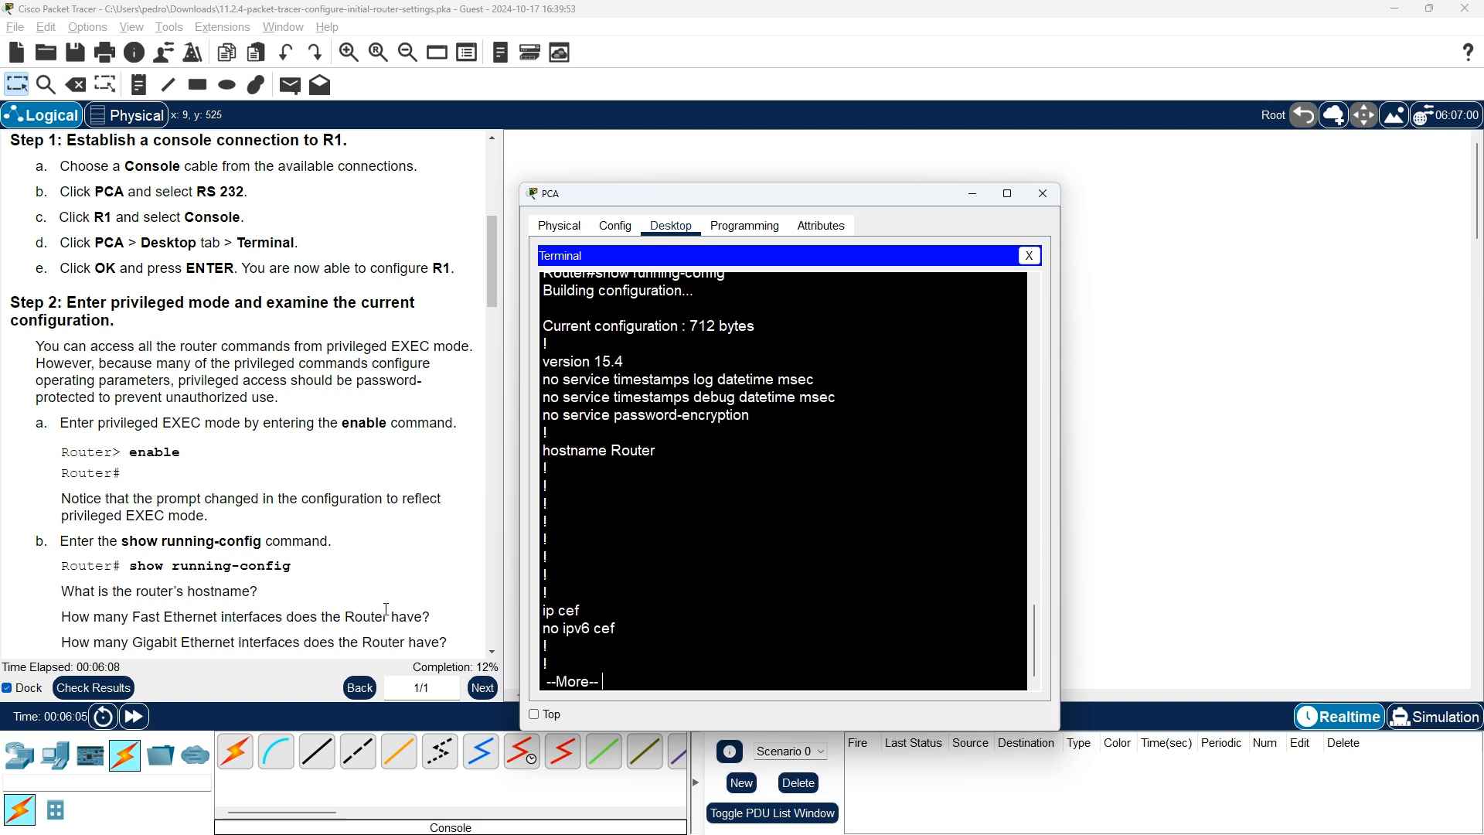
scroll(371, 592, "down", 1)
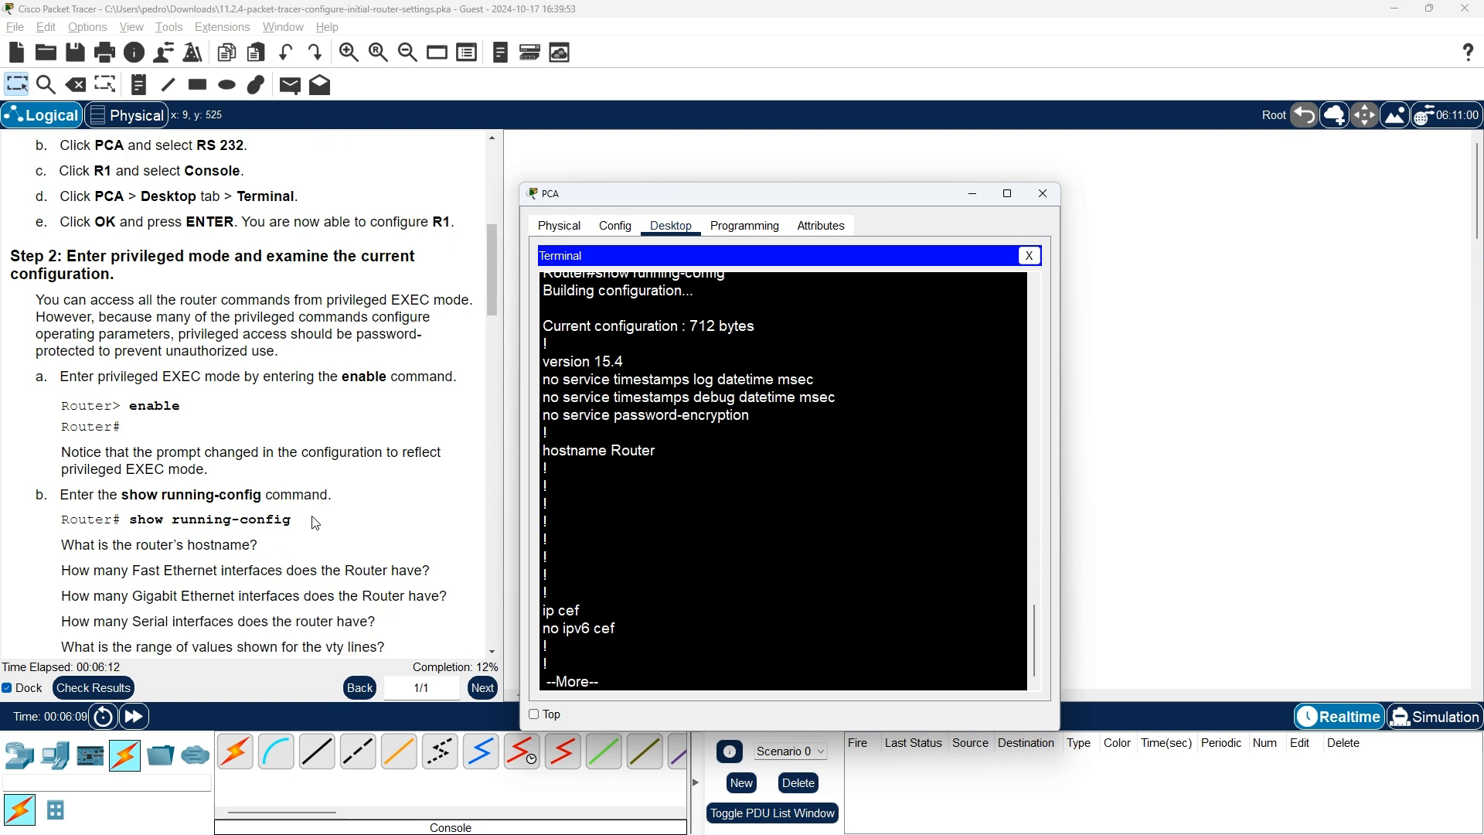
scroll(712, 492, "up", 3)
scroll(712, 492, "up", 3)
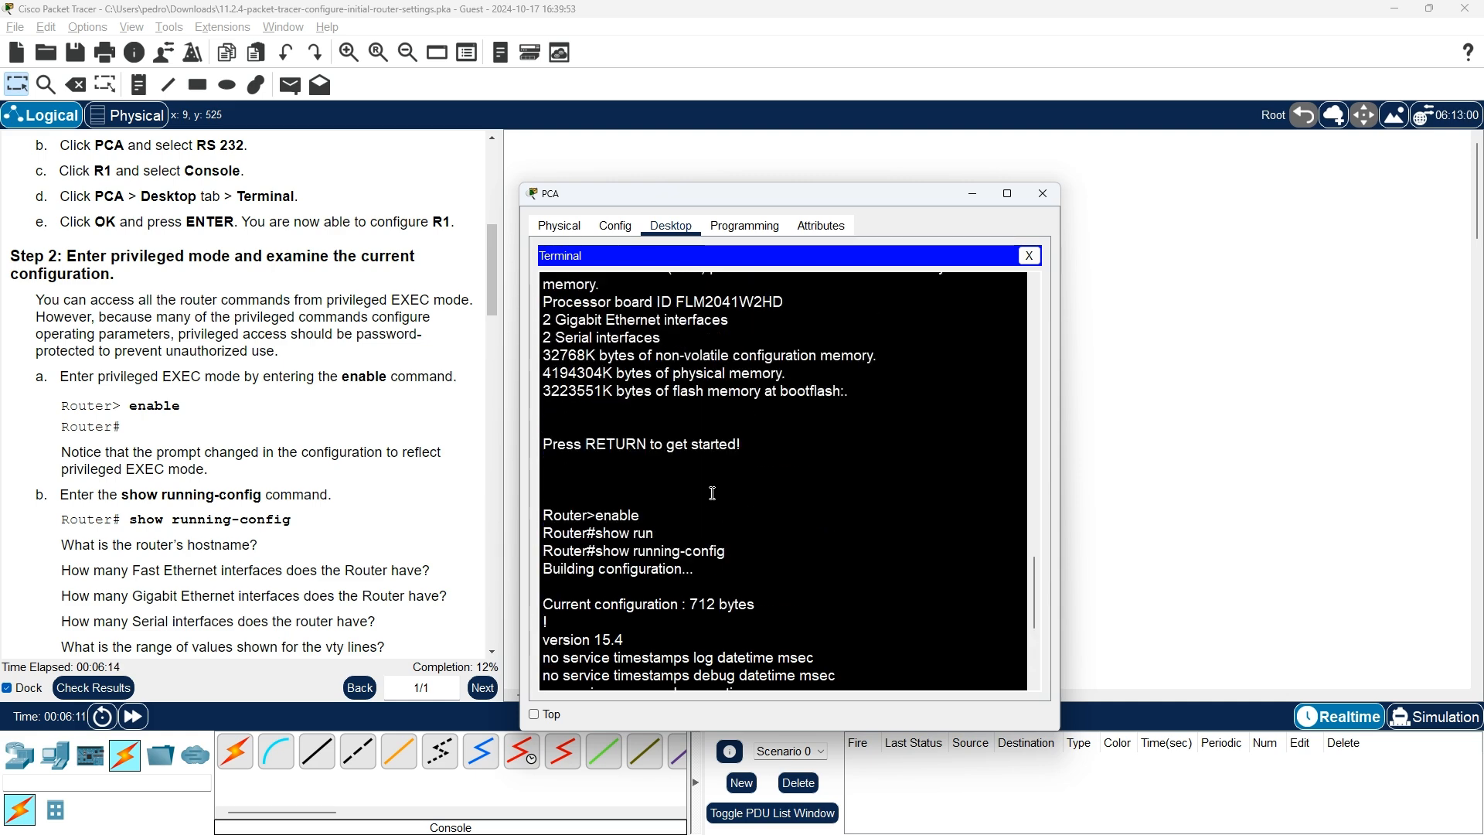
scroll(712, 492, "down", 3)
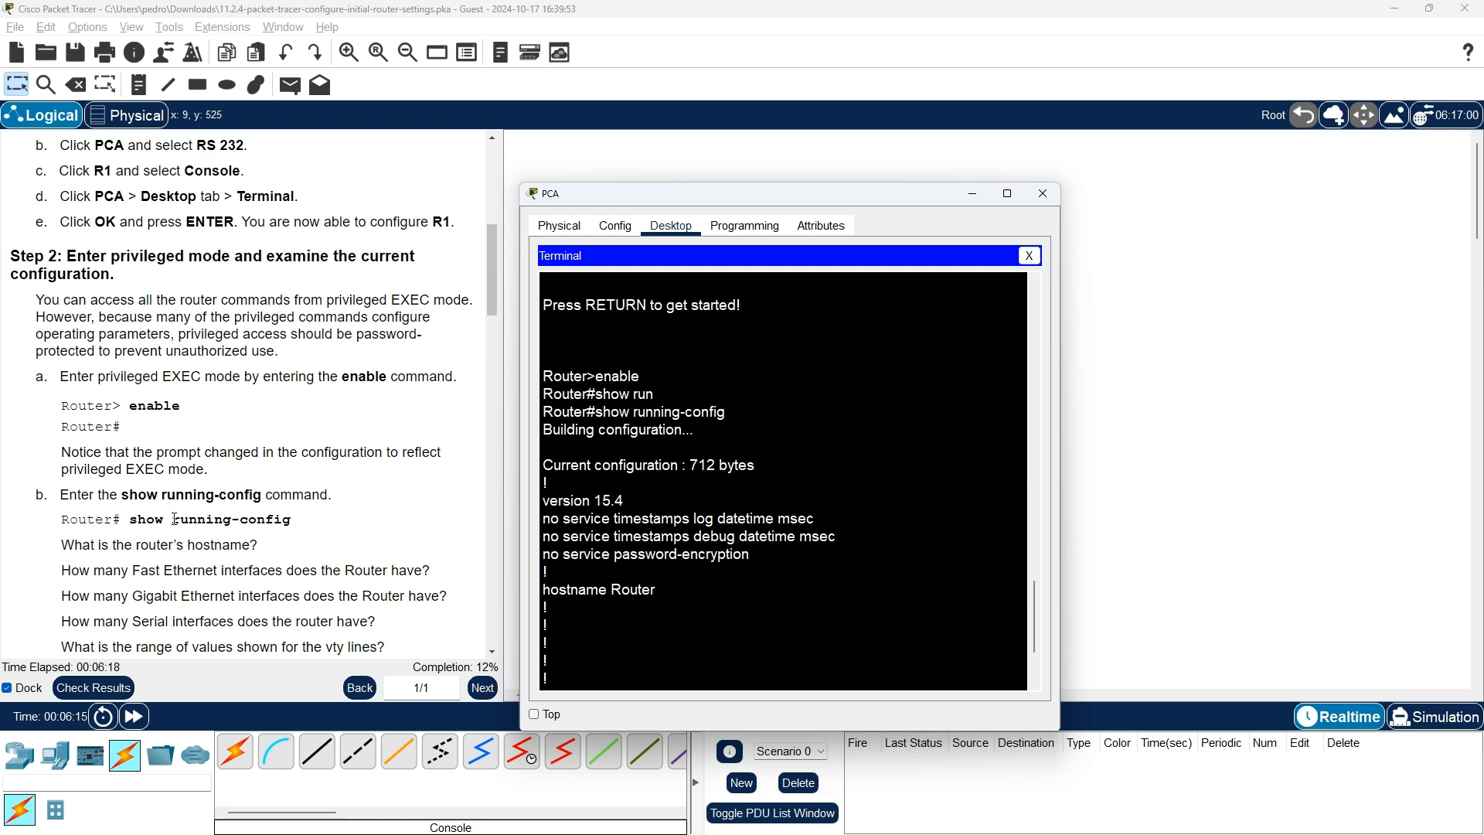
scroll(174, 518, "down", 1)
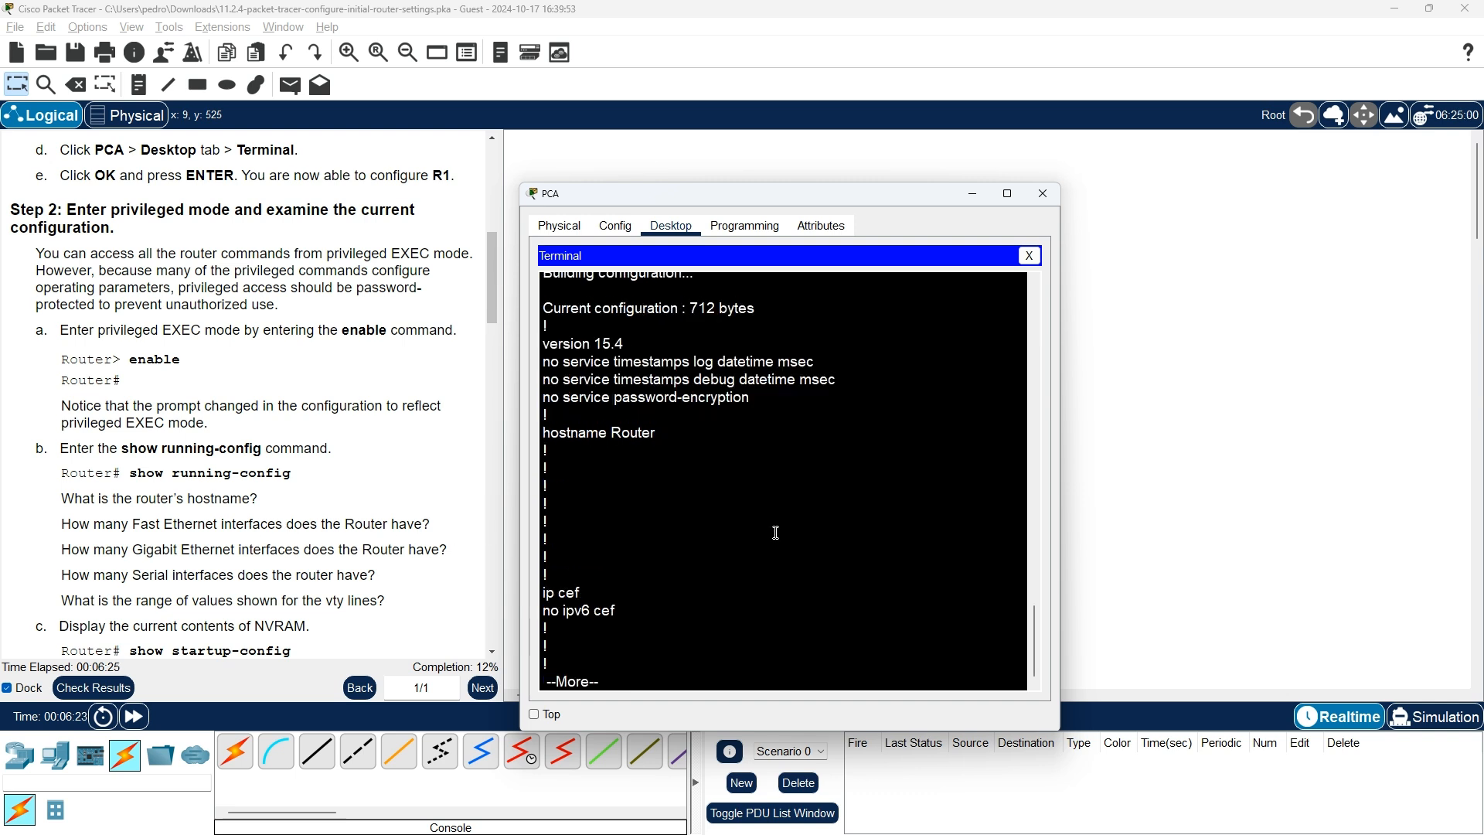
key("space")
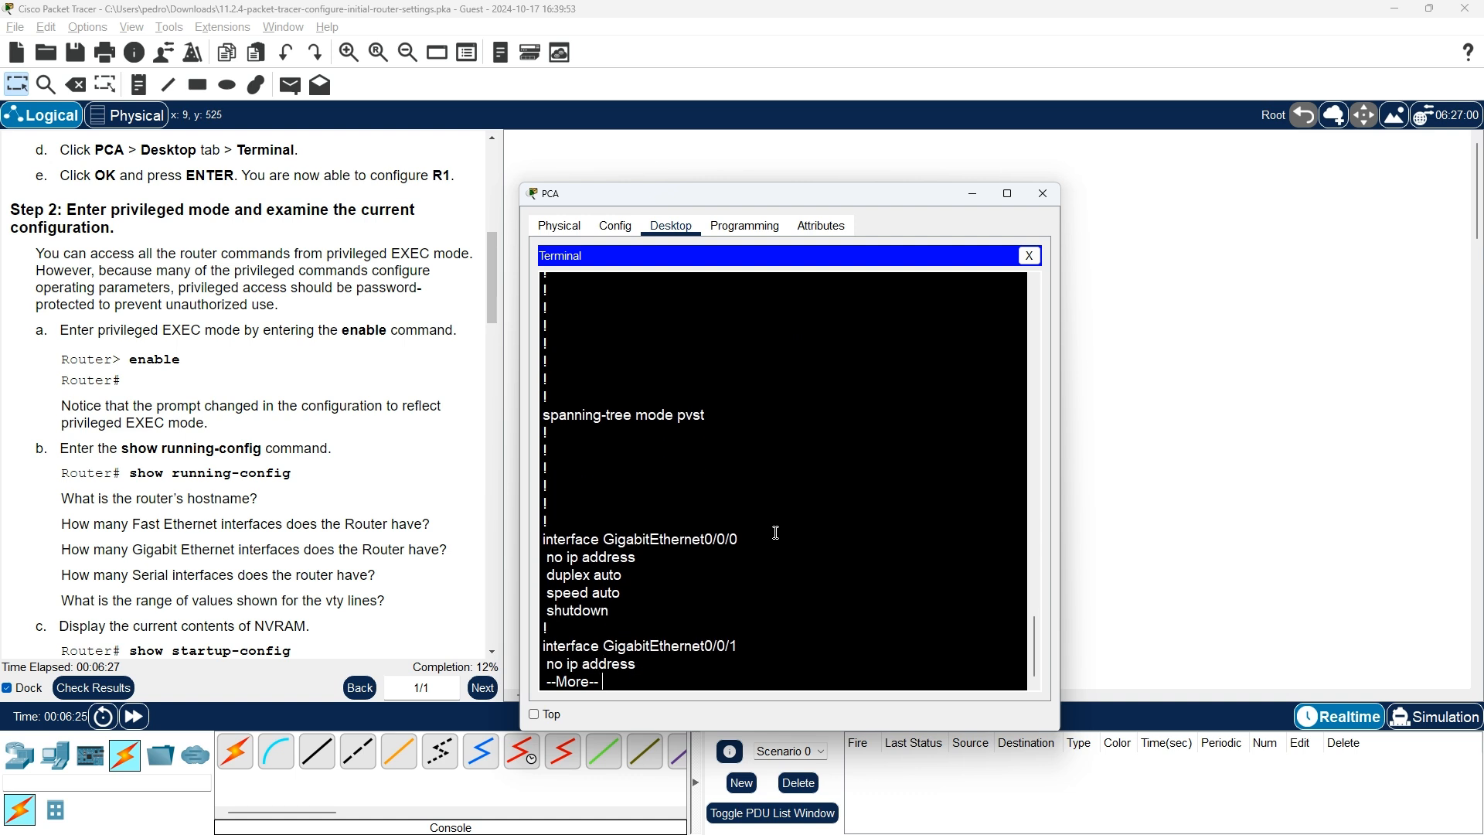
key("space")
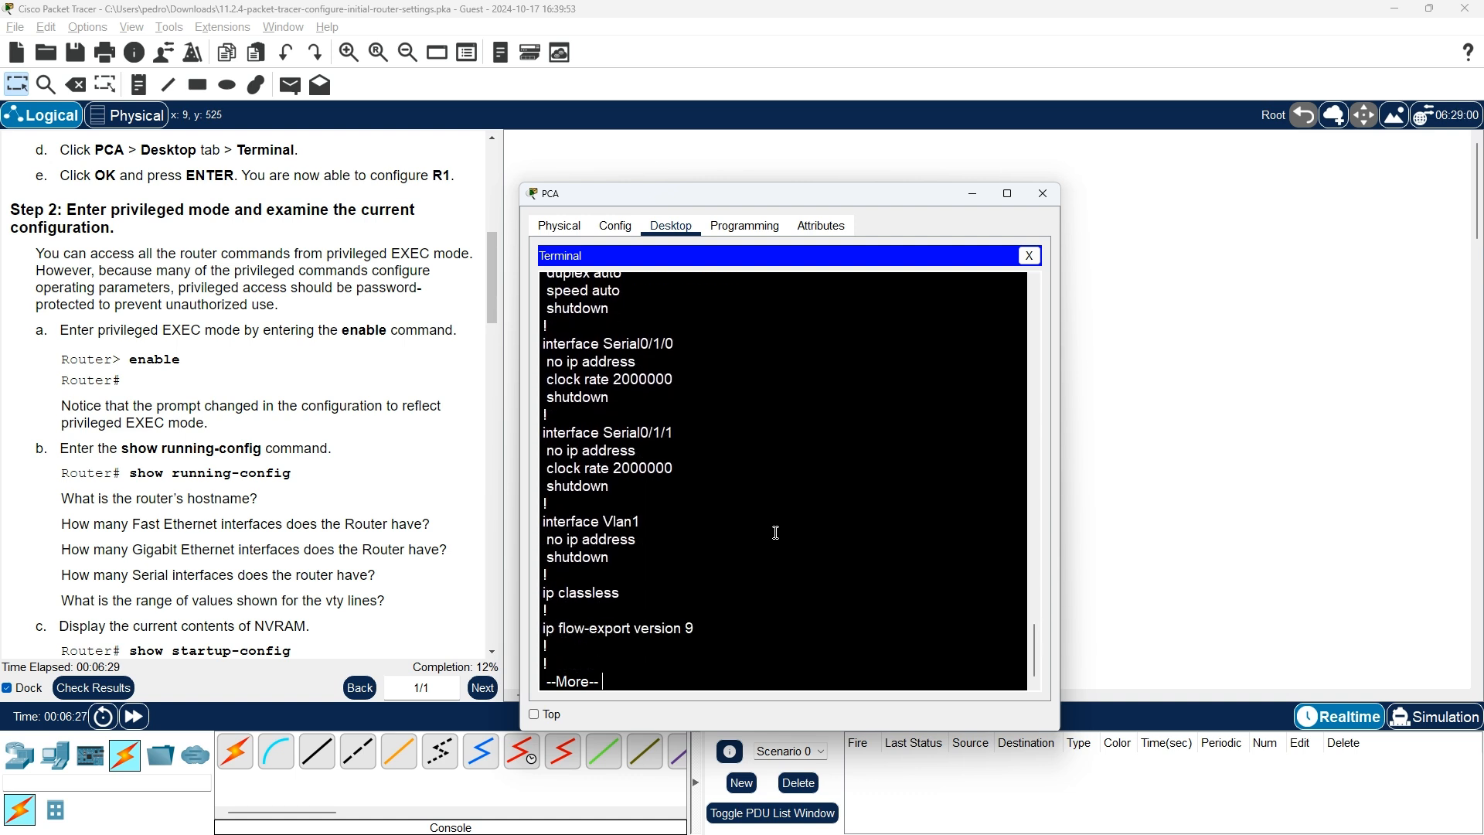
key("space")
key("Return")
key("Return")
key("Return")
key("Return")
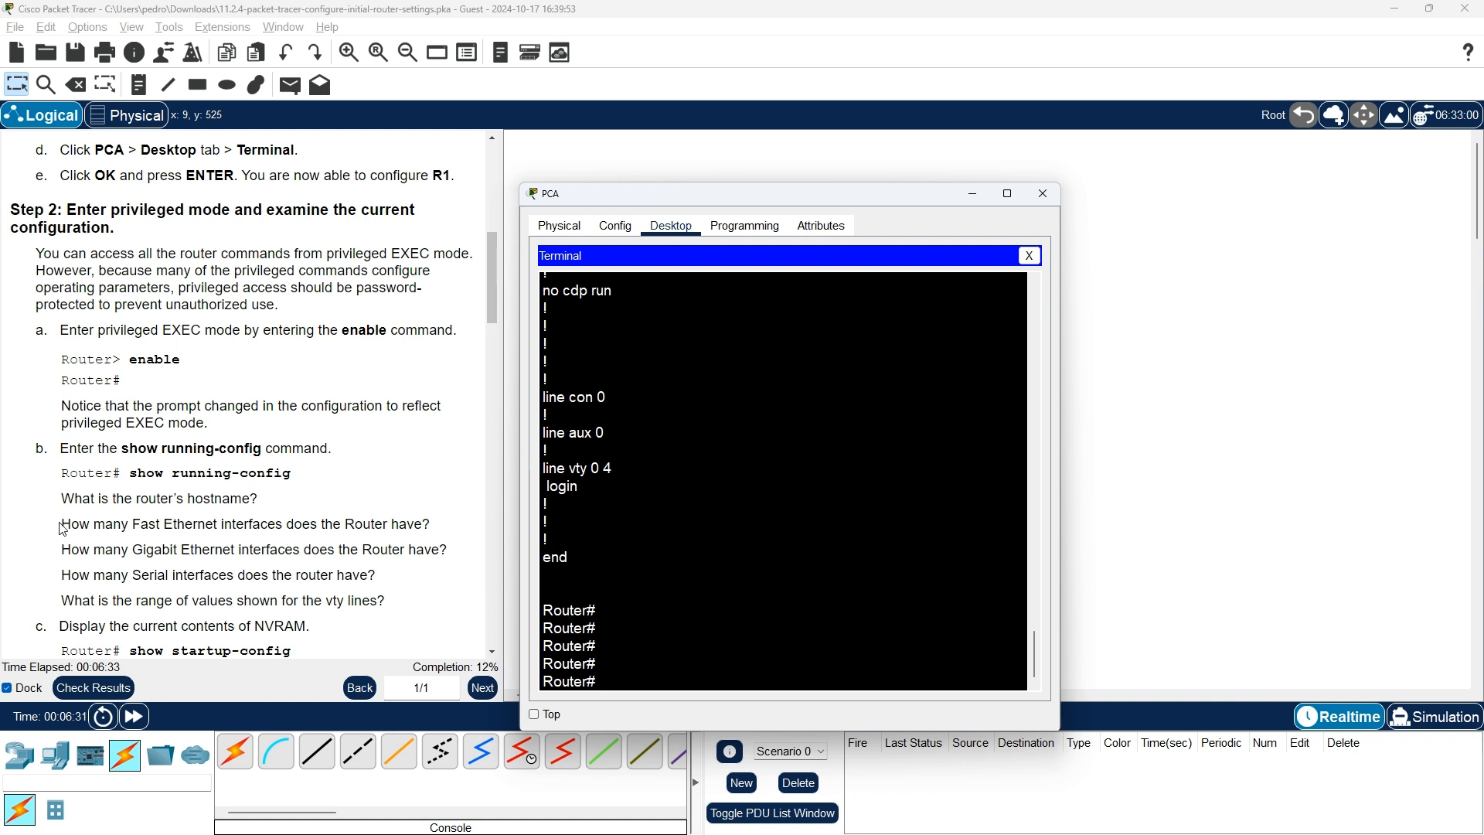
left_click_drag(66, 523, 442, 534)
key("alt+Tab")
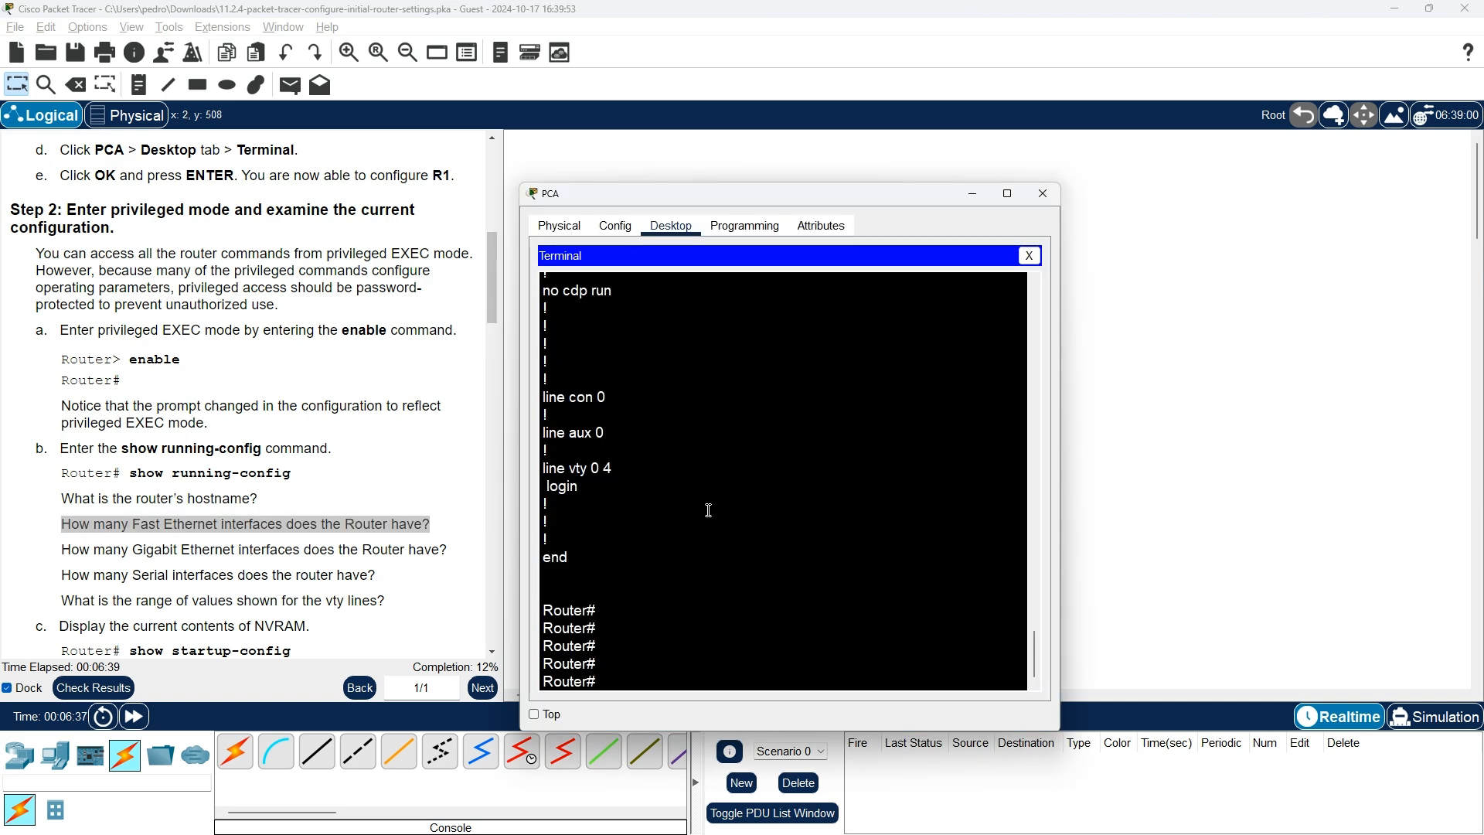
scroll(733, 515, "up", 5)
scroll(732, 515, "up", 3)
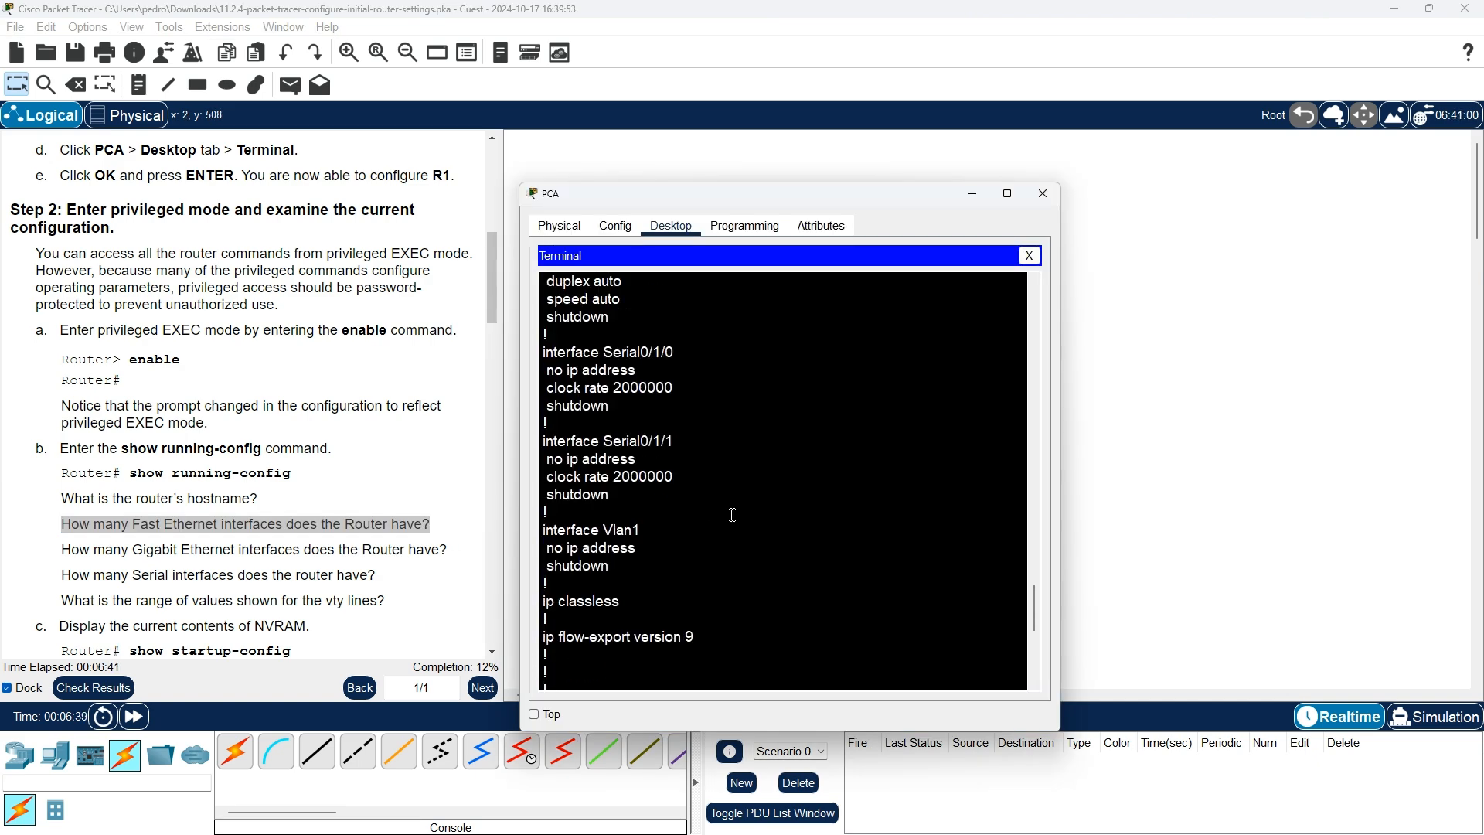
scroll(734, 515, "up", 1)
scroll(733, 515, "up", 2)
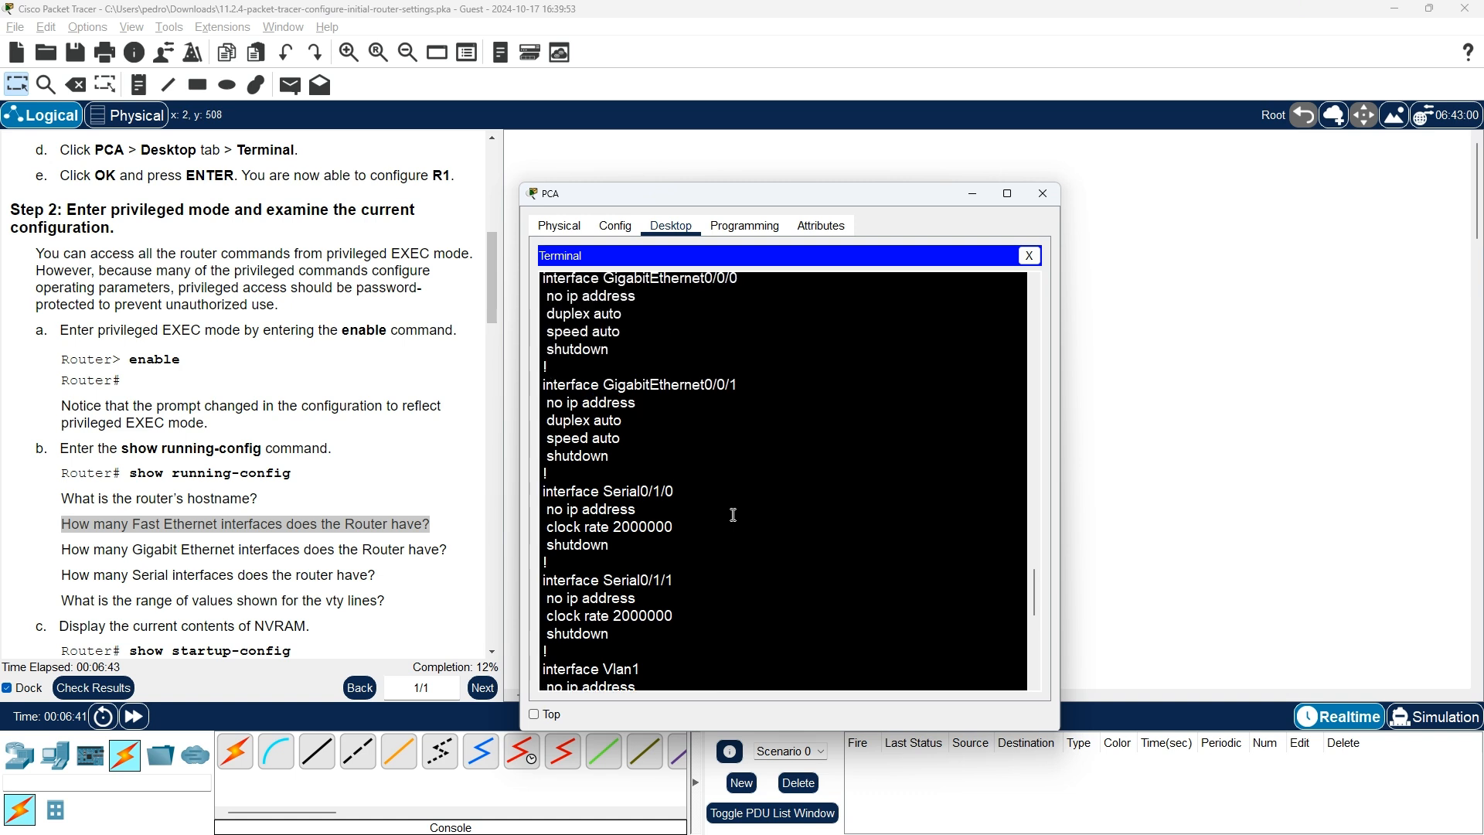
scroll(732, 516, "down", 2)
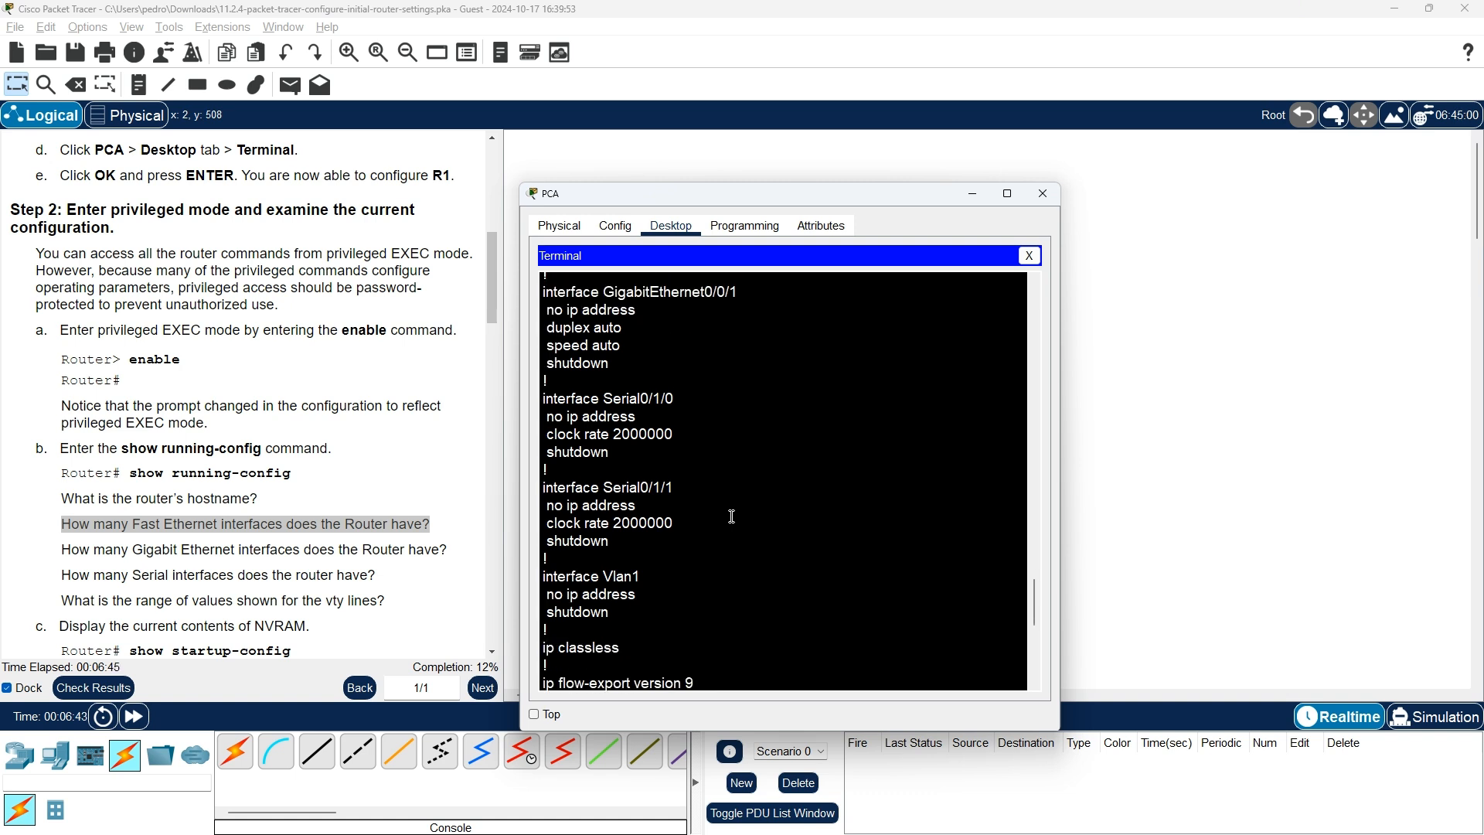
scroll(732, 516, "down", 4)
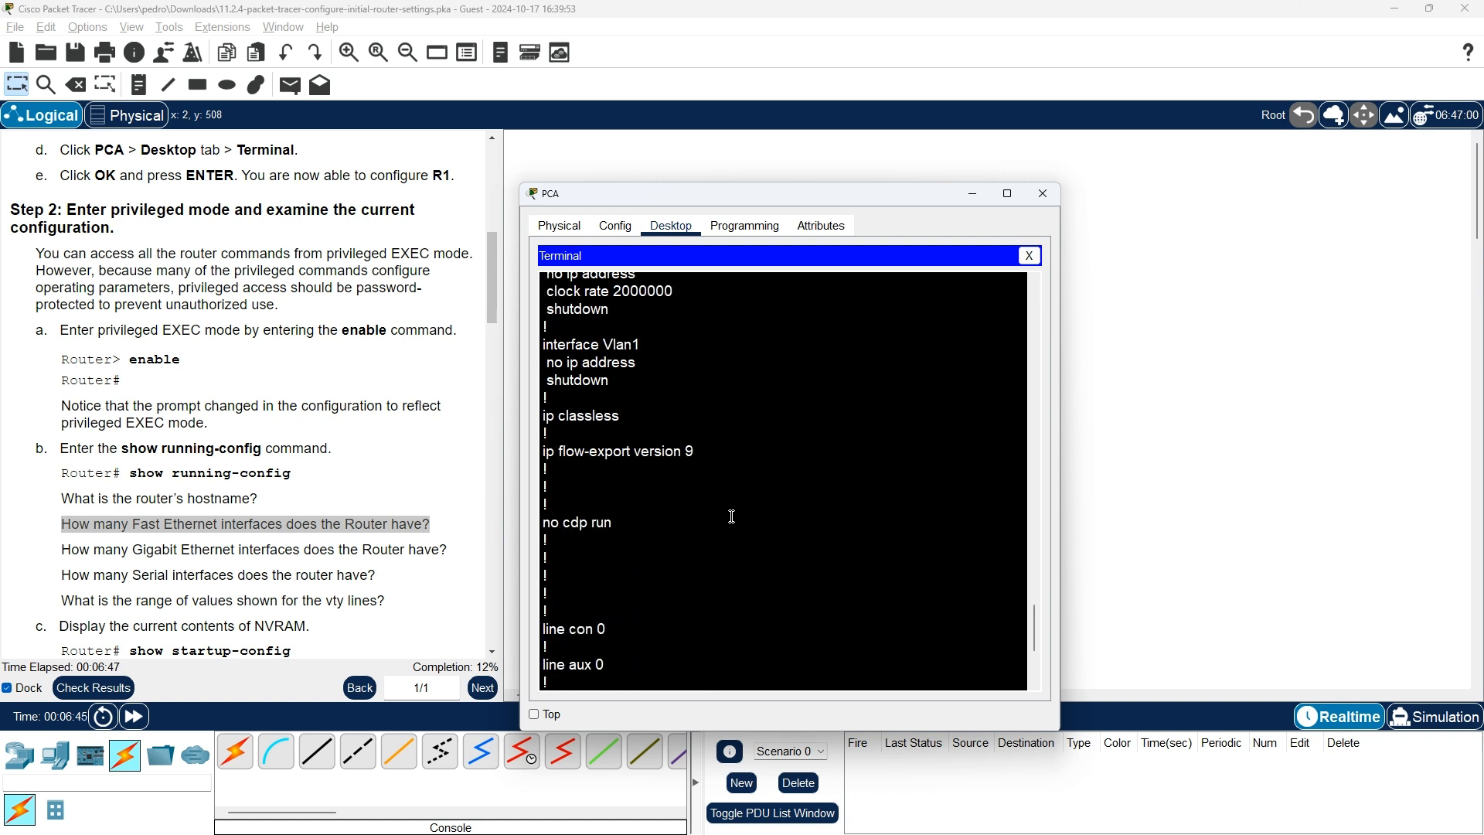
scroll(732, 516, "down", 3)
scroll(732, 516, "up", 7)
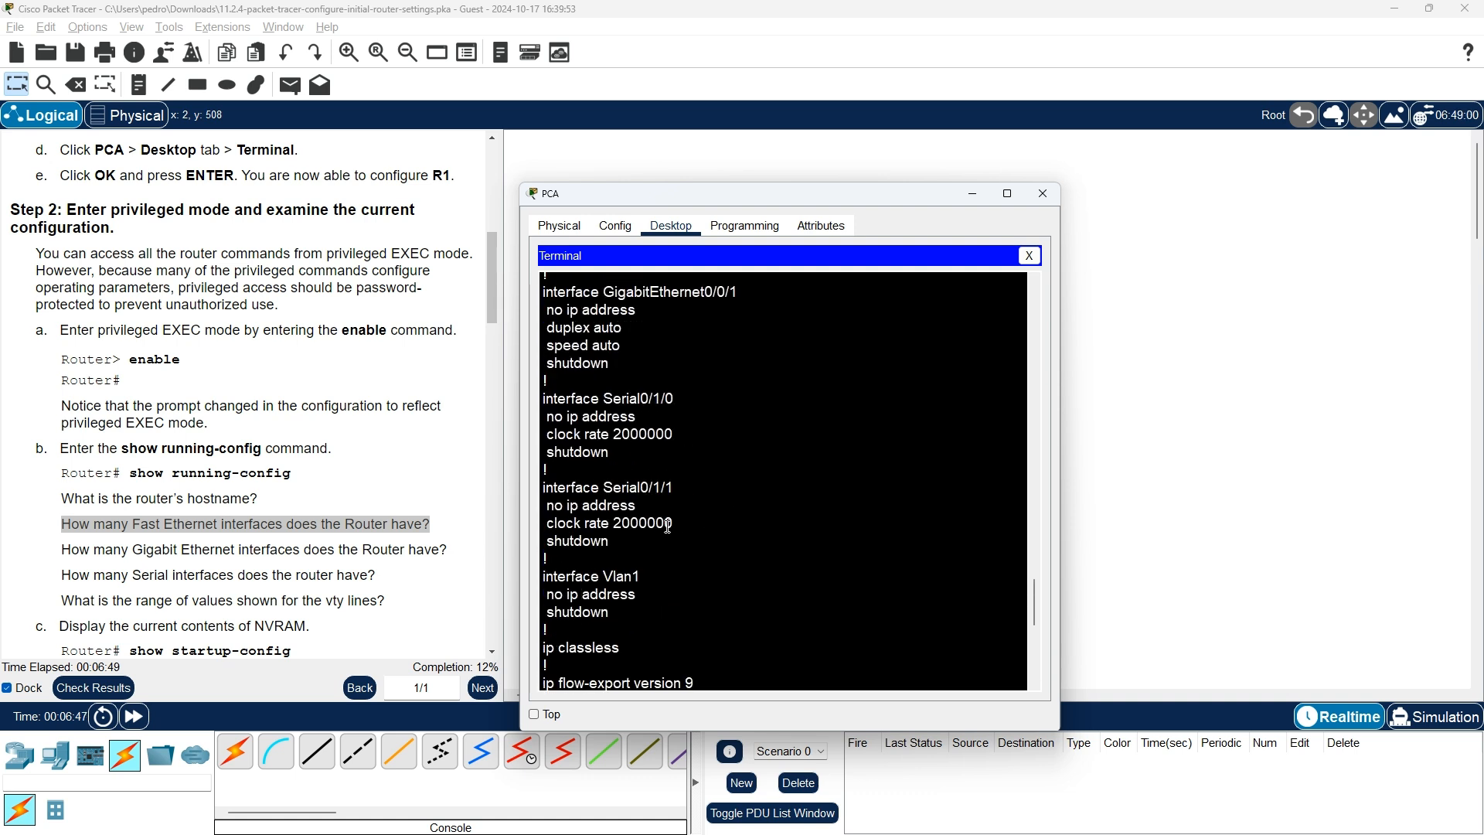
scroll(623, 487, "up", 3)
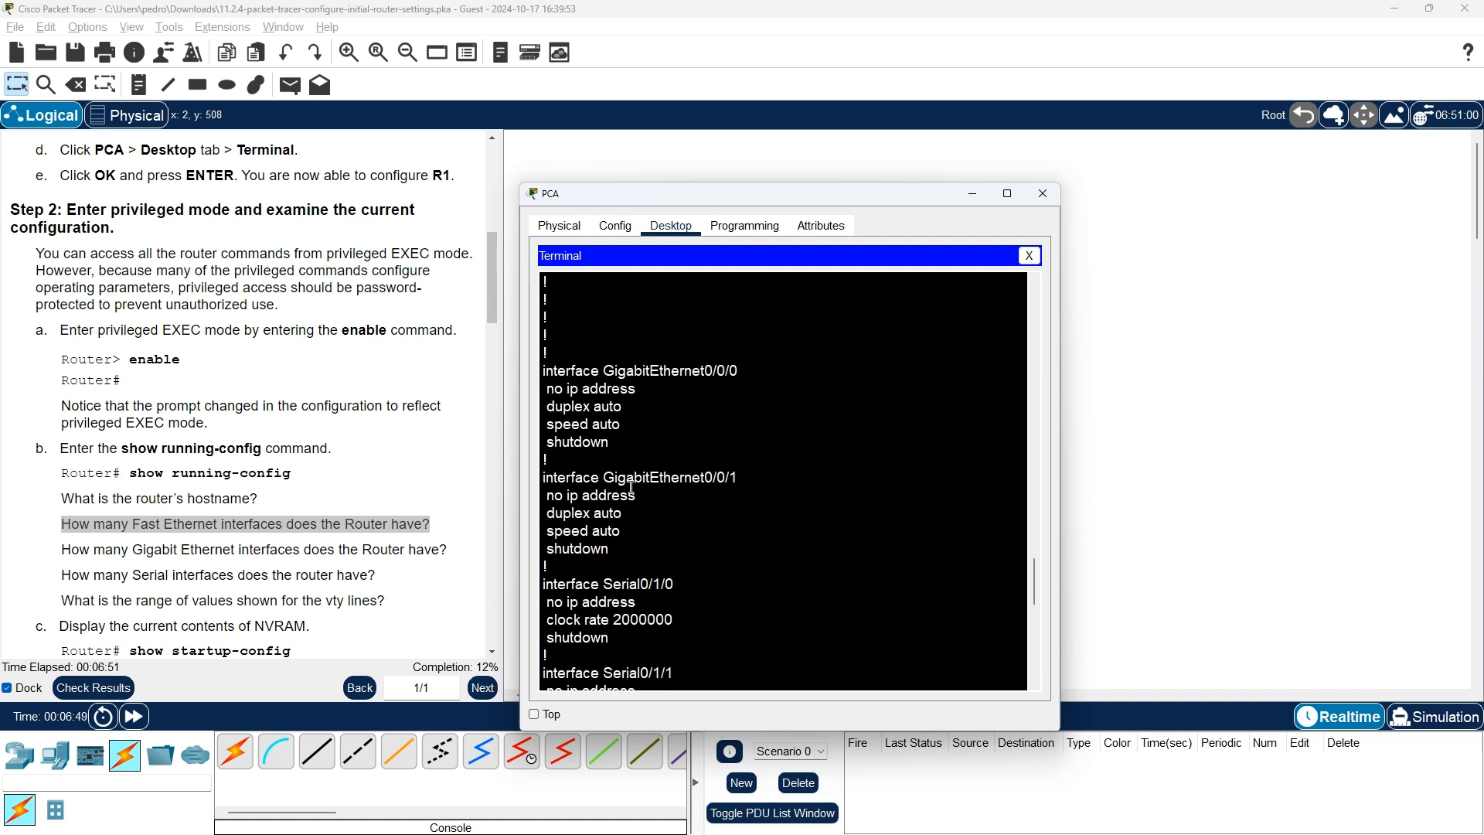
scroll(632, 487, "up", 5)
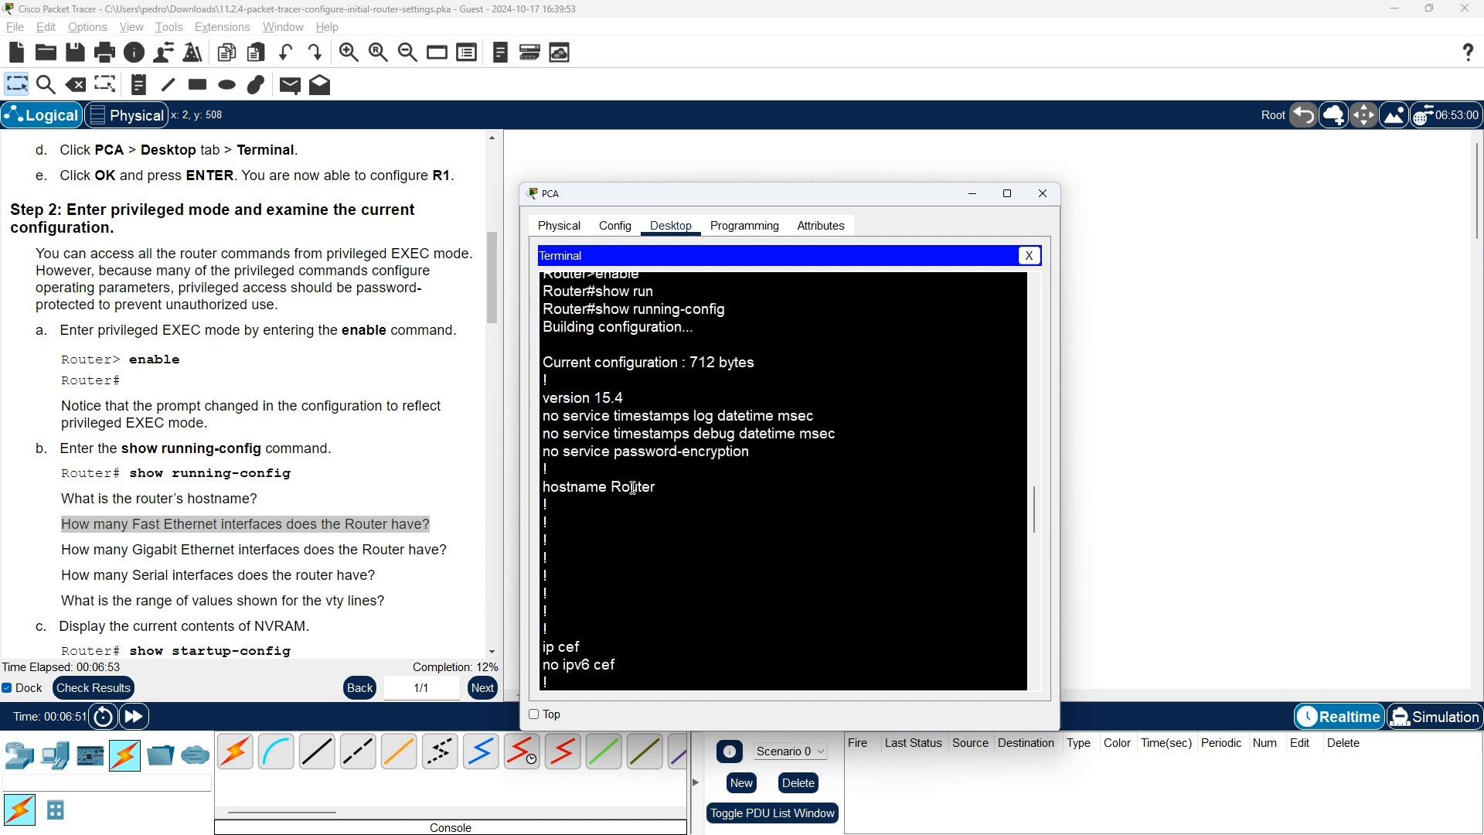
scroll(633, 487, "up", 2)
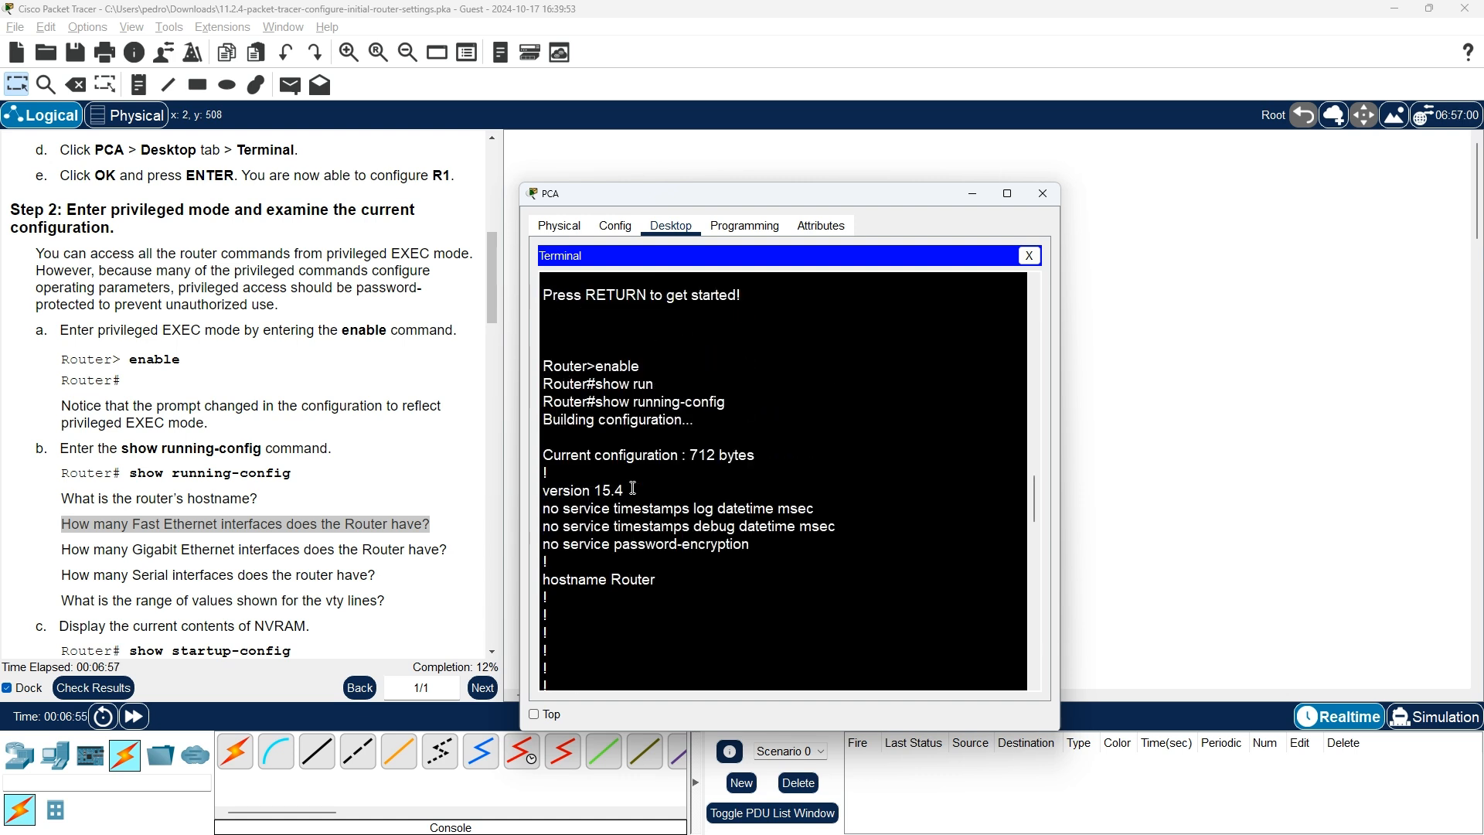
scroll(633, 488, "down", 3)
scroll(633, 488, "up", 2)
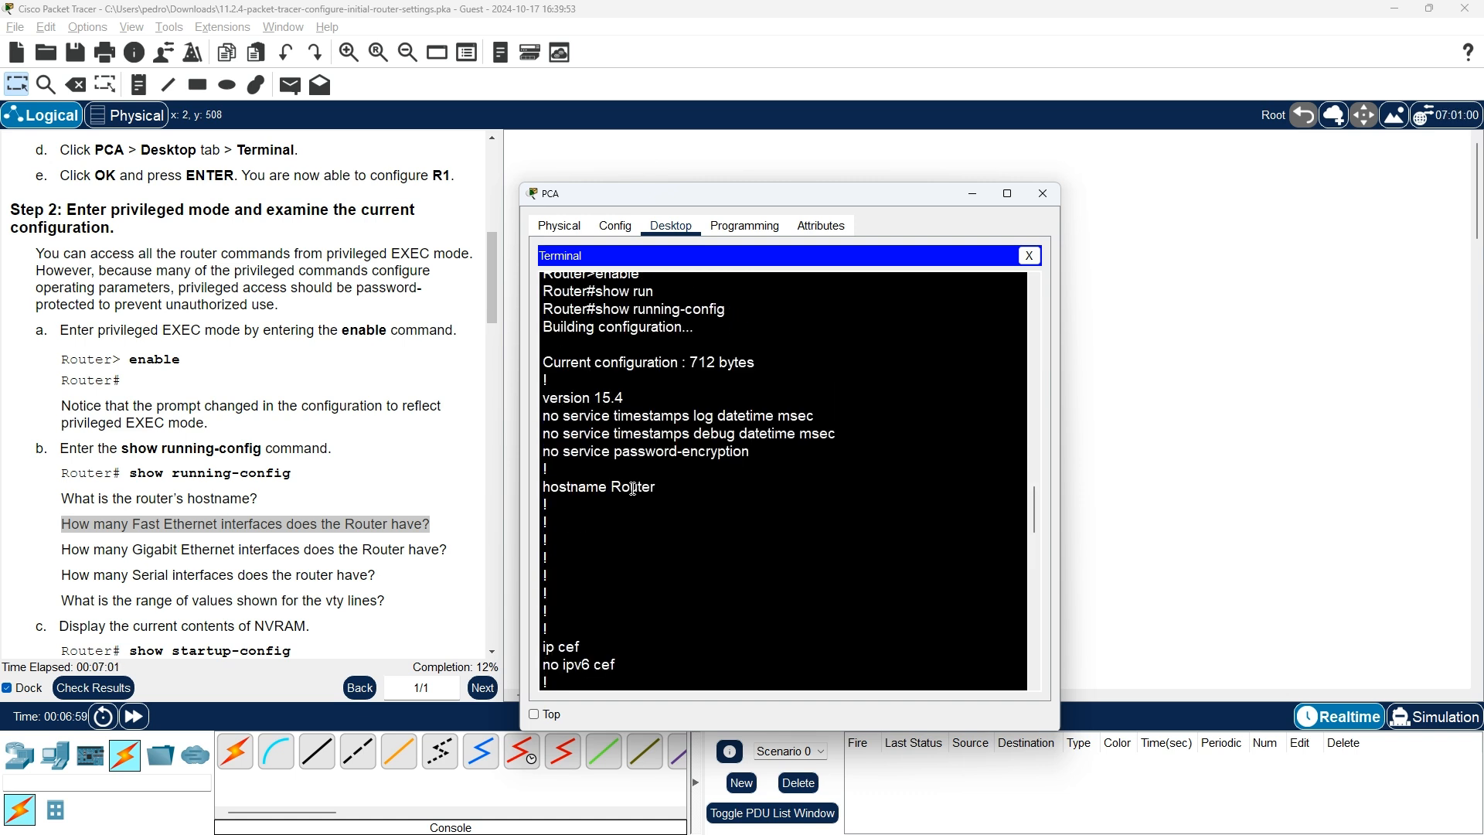
scroll(633, 488, "down", 5)
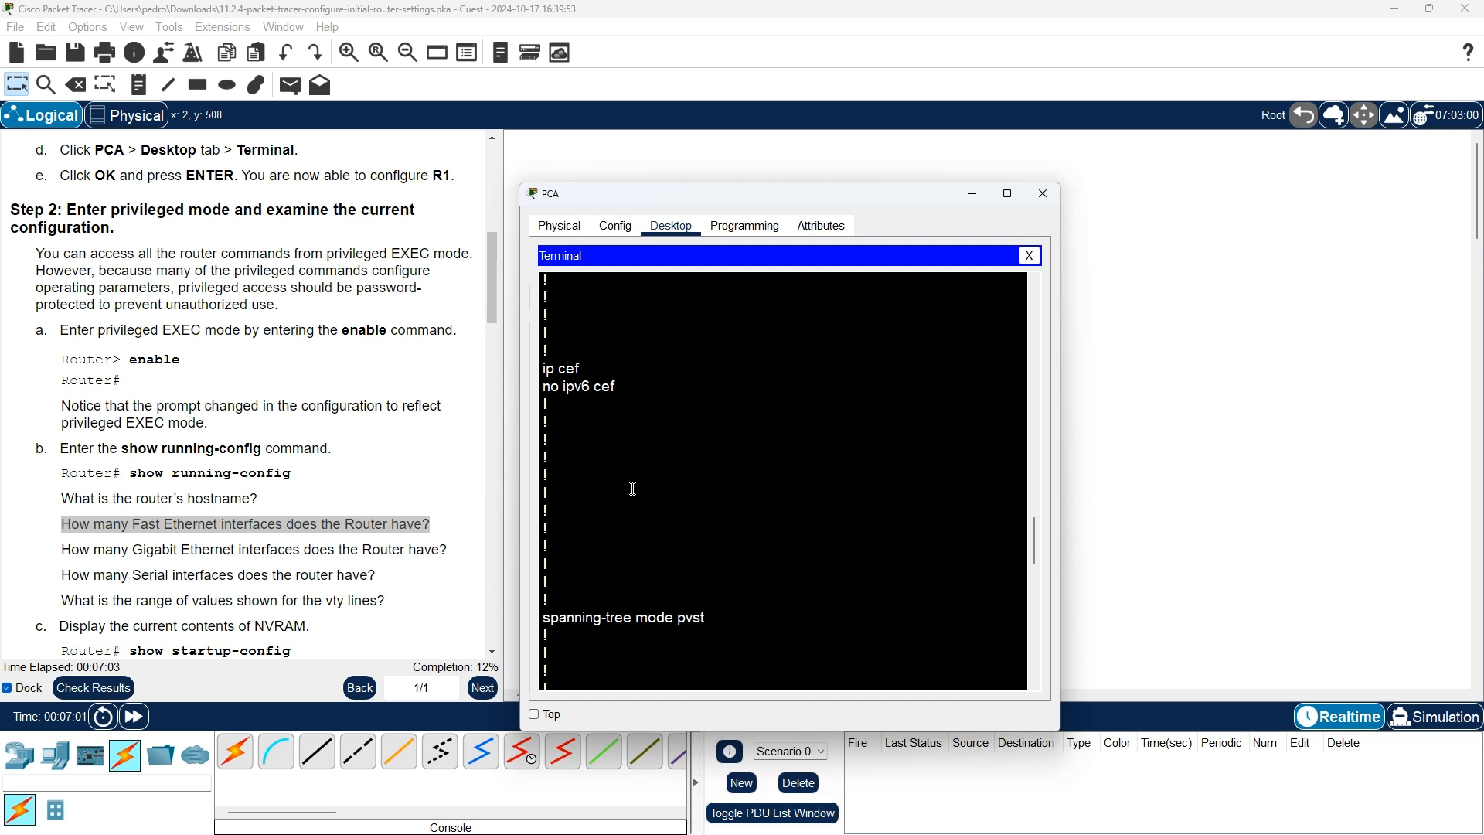
scroll(633, 488, "down", 4)
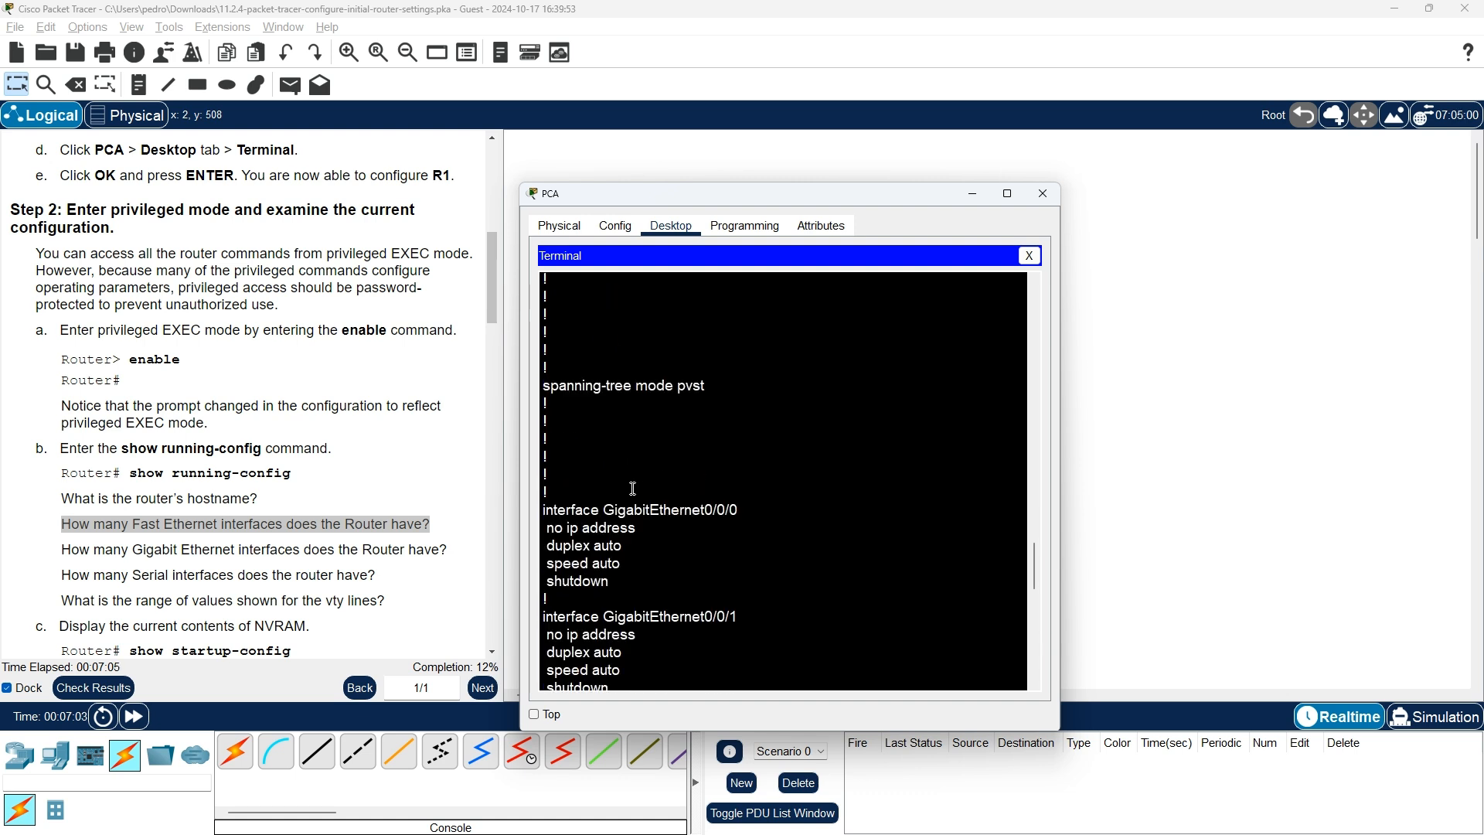
scroll(633, 488, "down", 1)
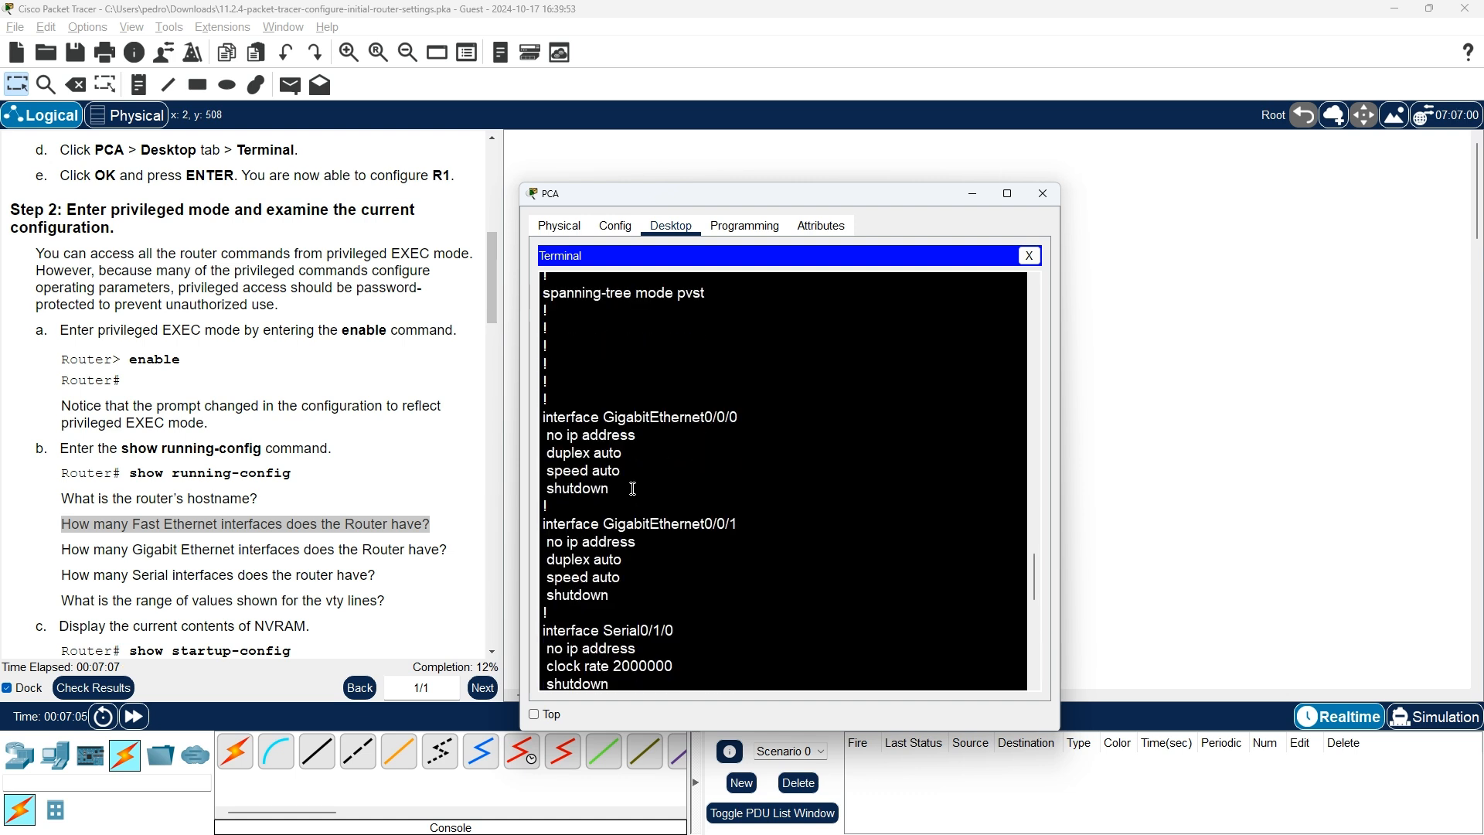
scroll(633, 488, "down", 2)
scroll(633, 488, "down", 2)
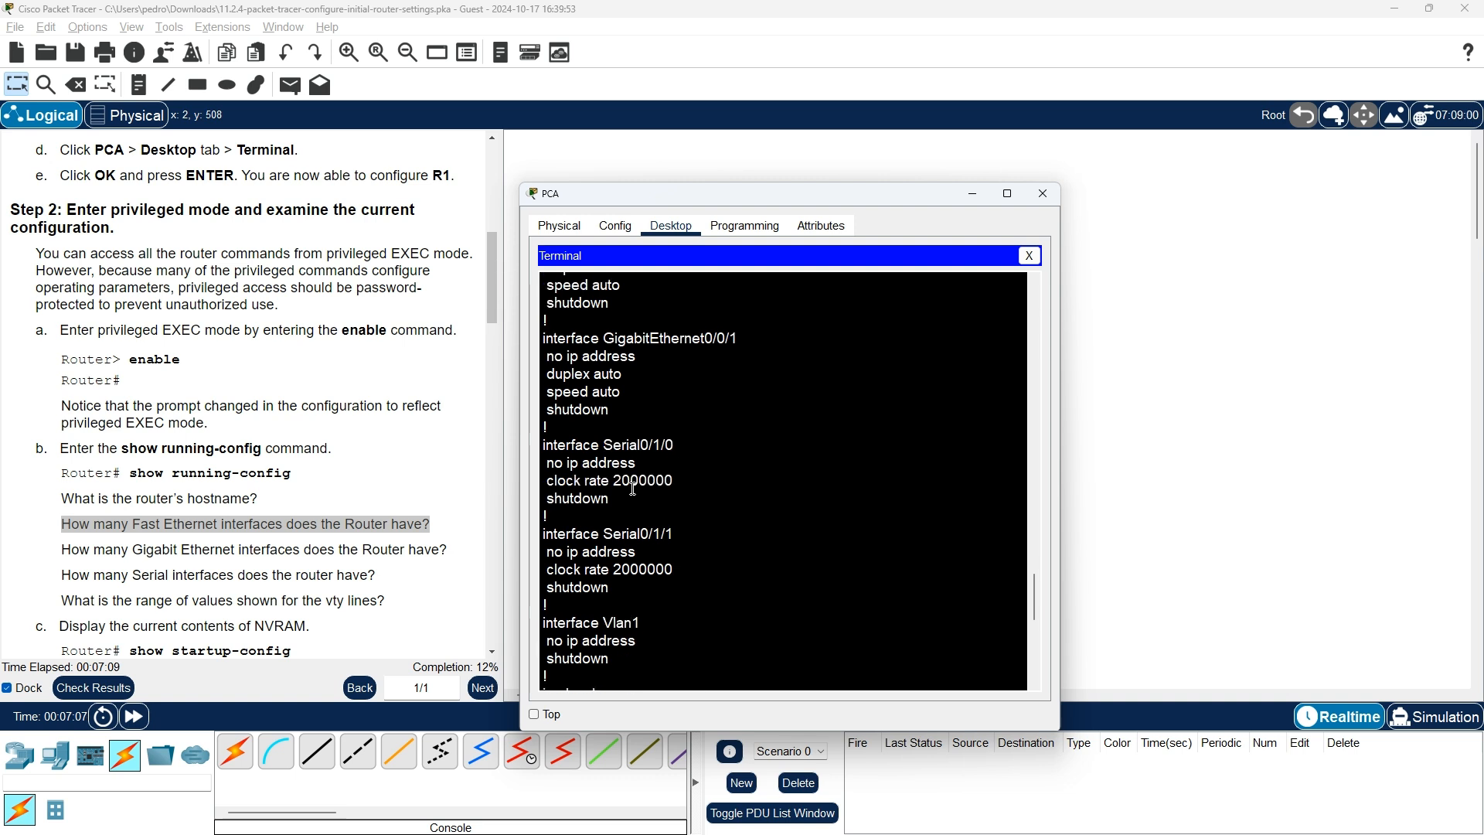
scroll(633, 487, "down", 3)
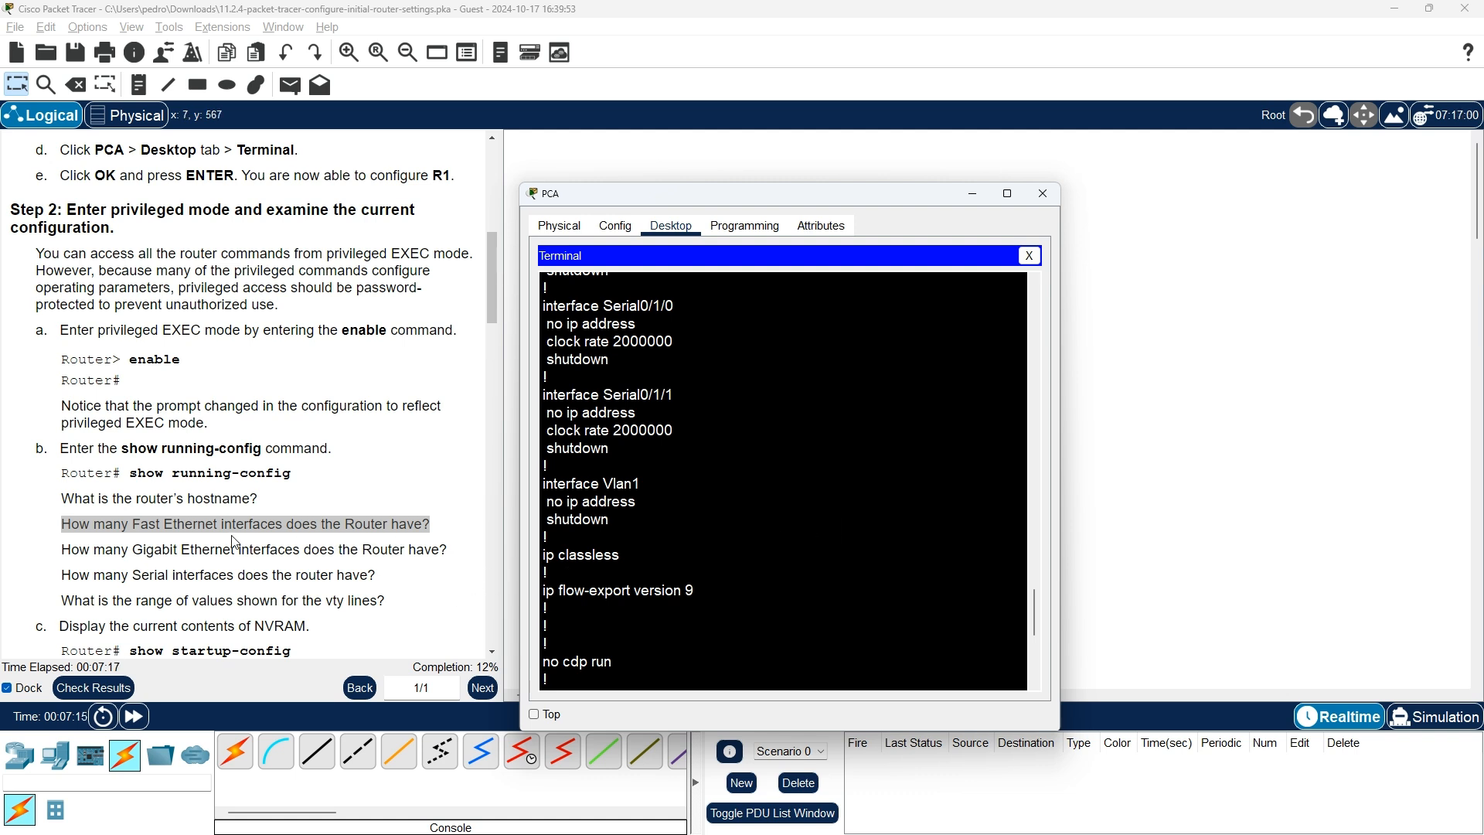
scroll(781, 539, "up", 3)
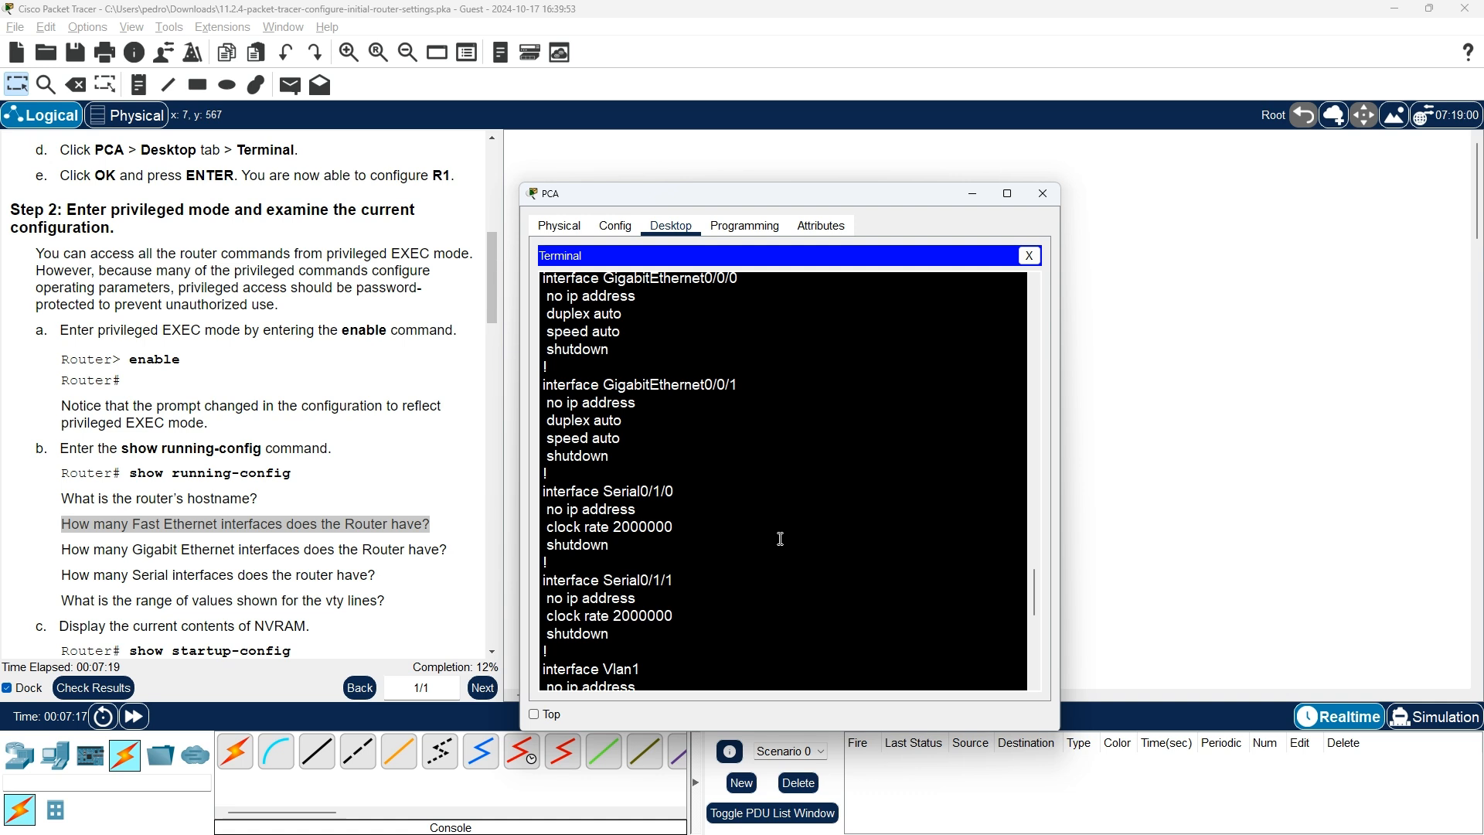
scroll(781, 538, "up", 3)
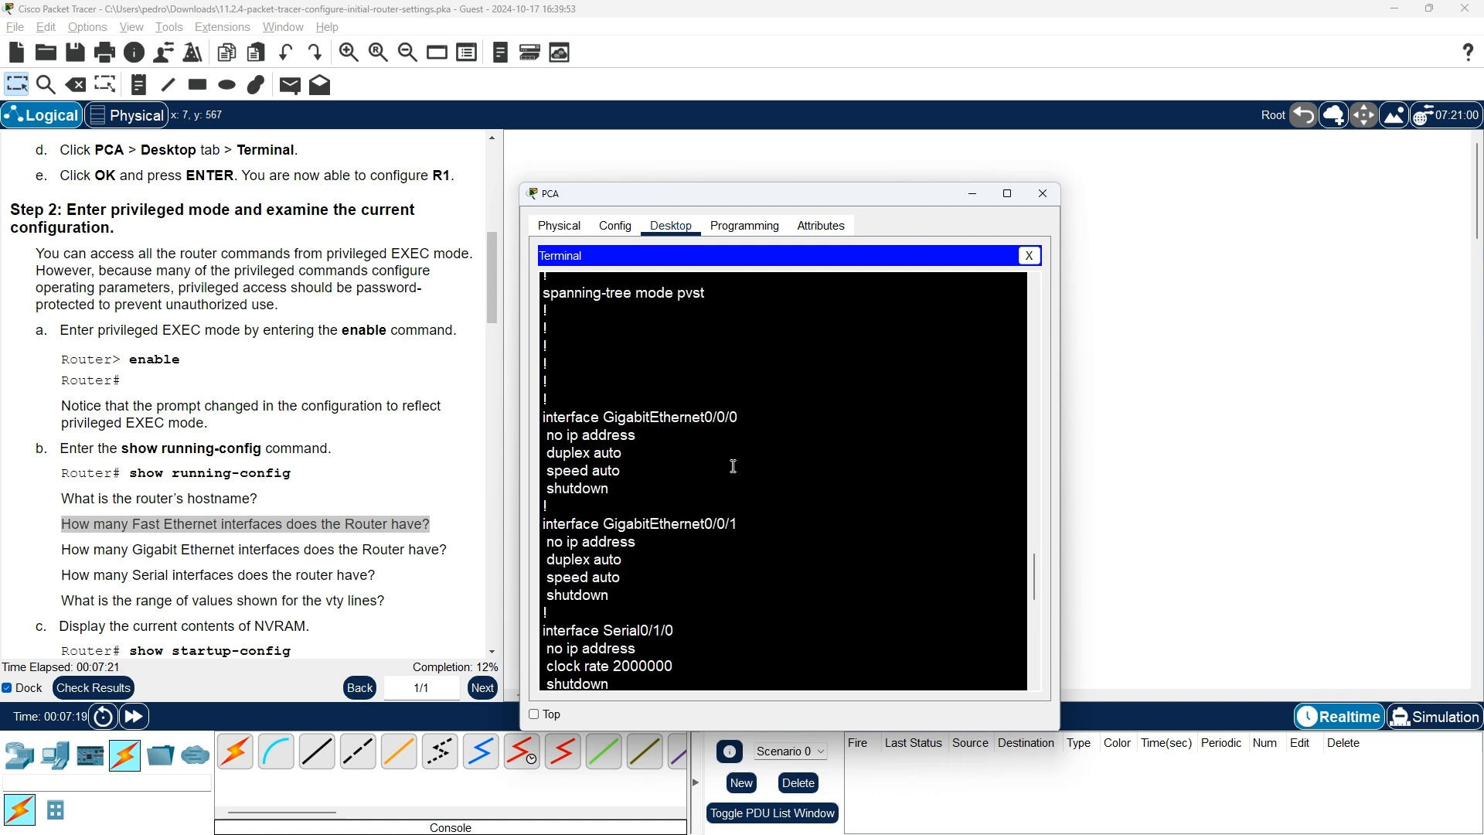
scroll(726, 471, "down", 1)
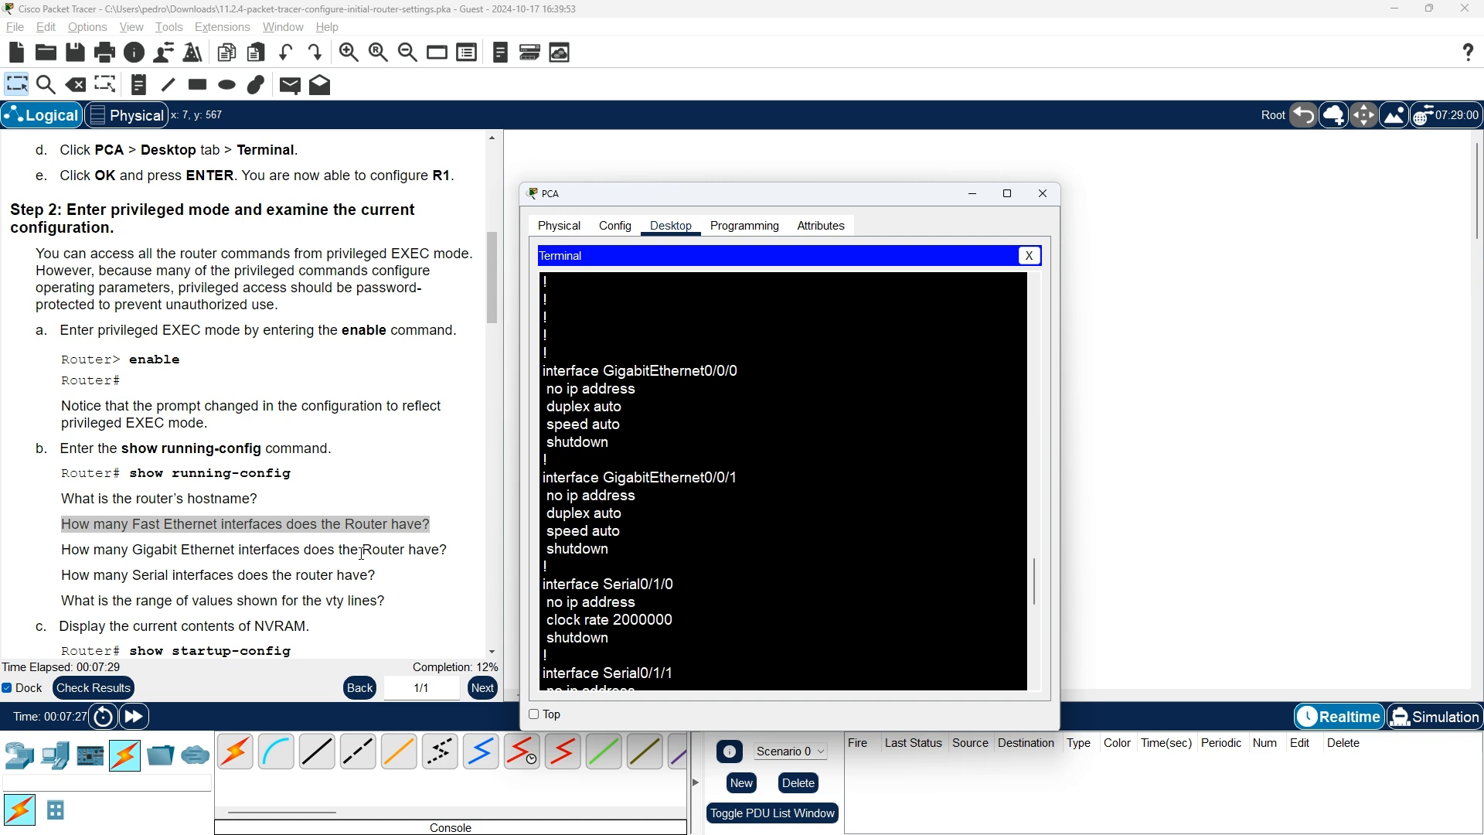
scroll(624, 565, "down", 3)
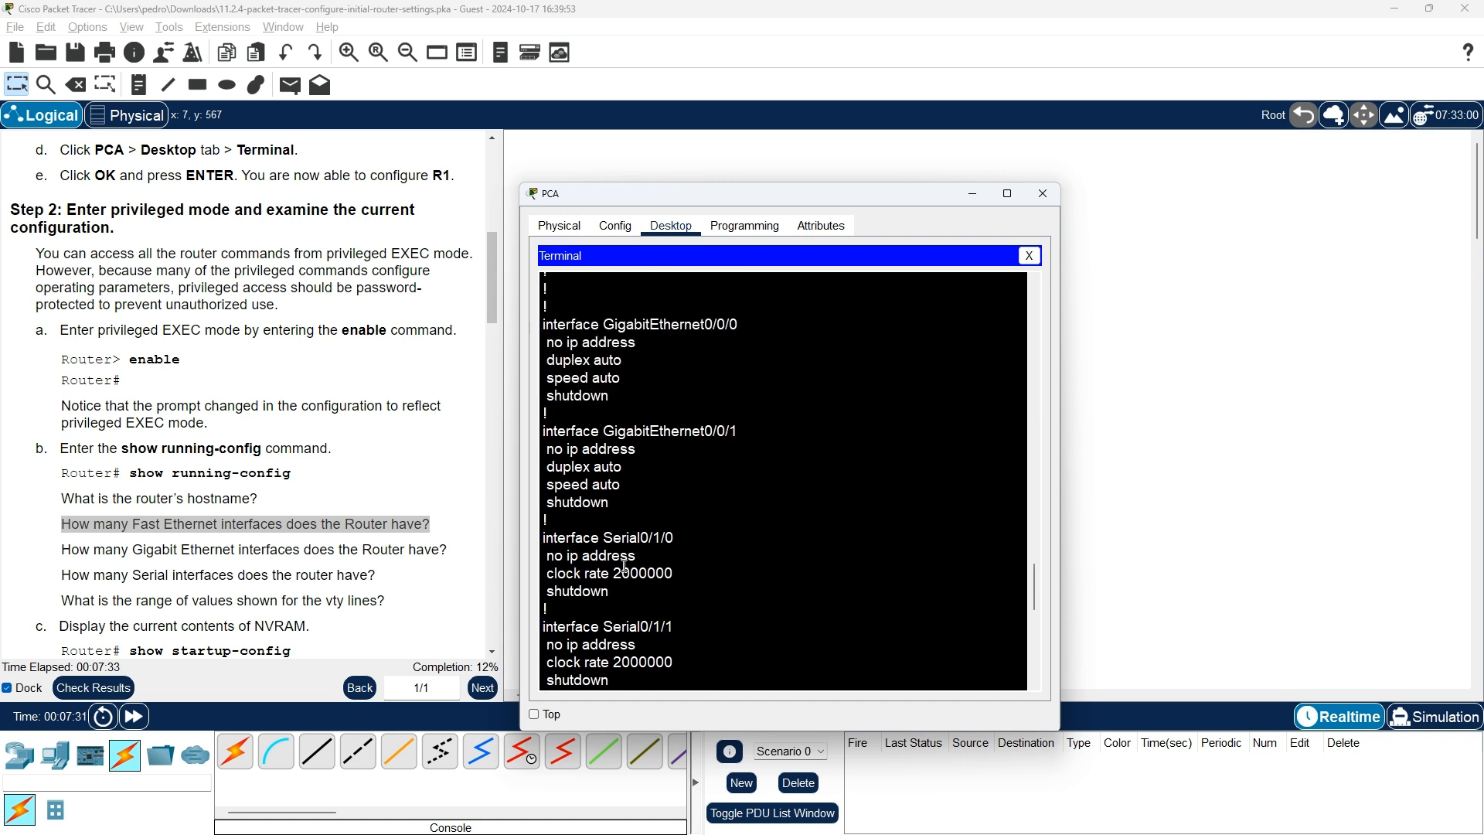
scroll(624, 565, "down", 1)
scroll(651, 575, "down", 1)
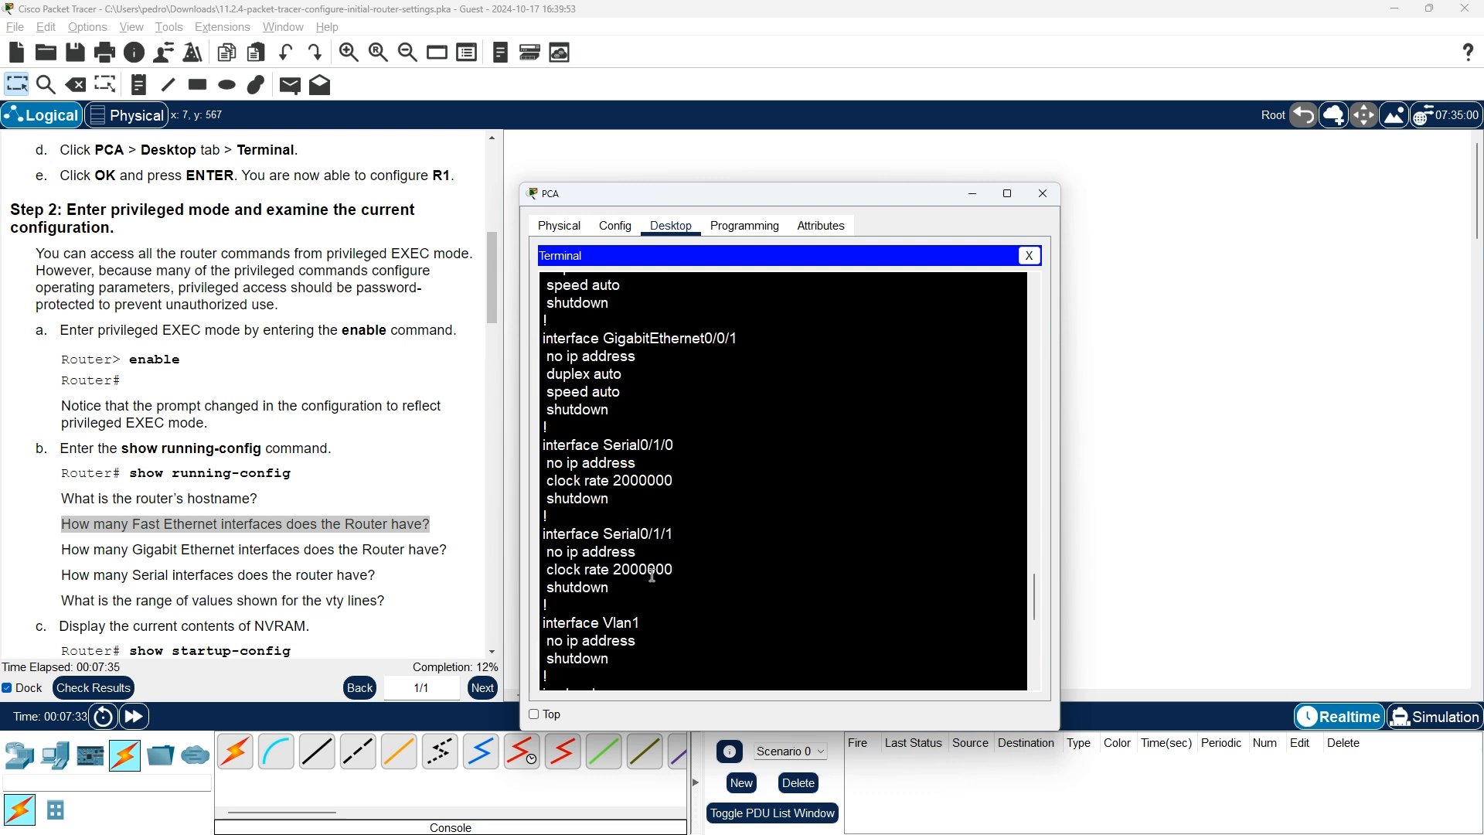
scroll(651, 577, "down", 1)
scroll(652, 577, "down", 1)
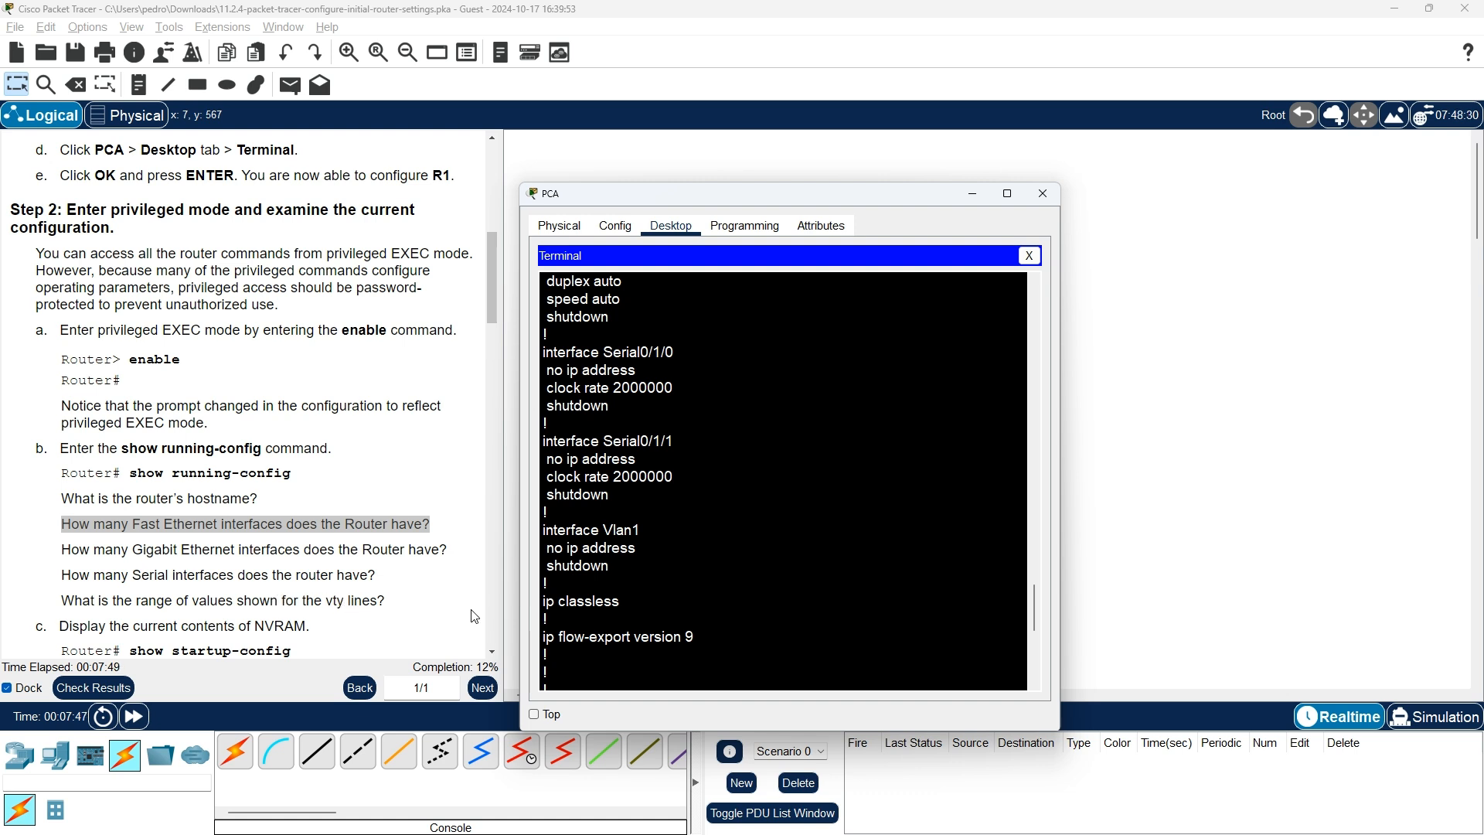
scroll(664, 603, "down", 1)
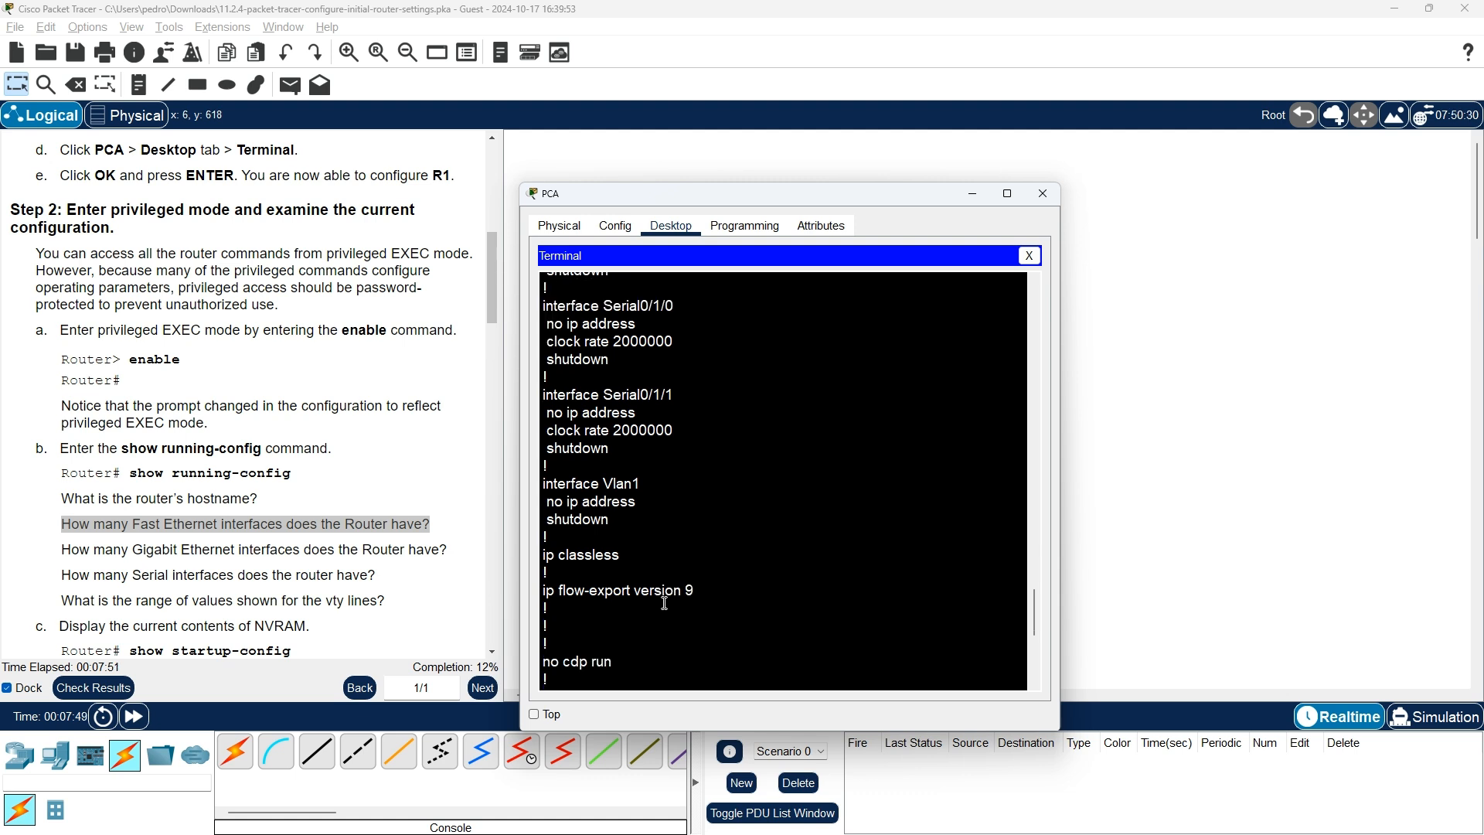
scroll(665, 603, "down", 1)
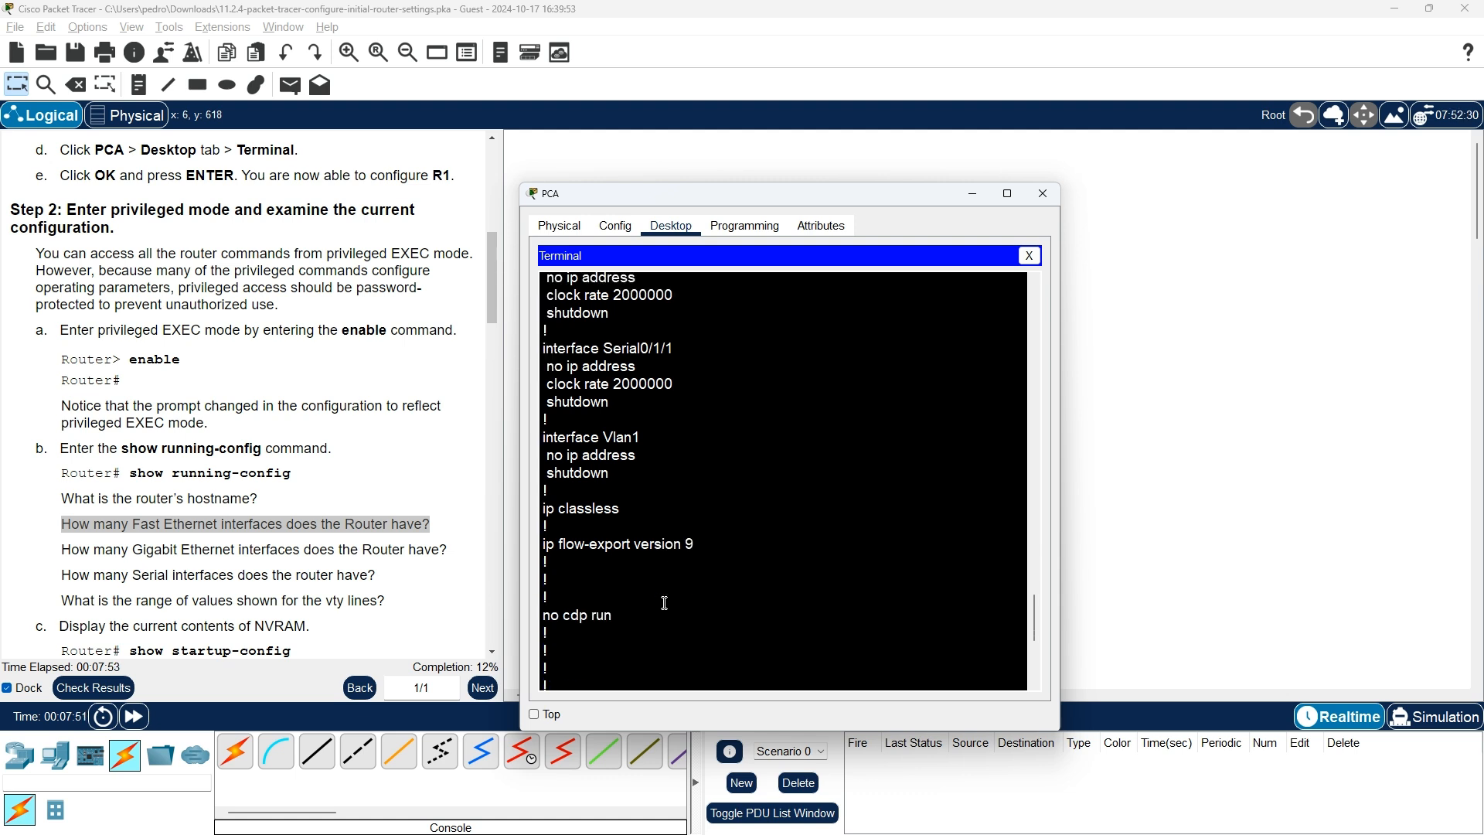
scroll(664, 603, "down", 4)
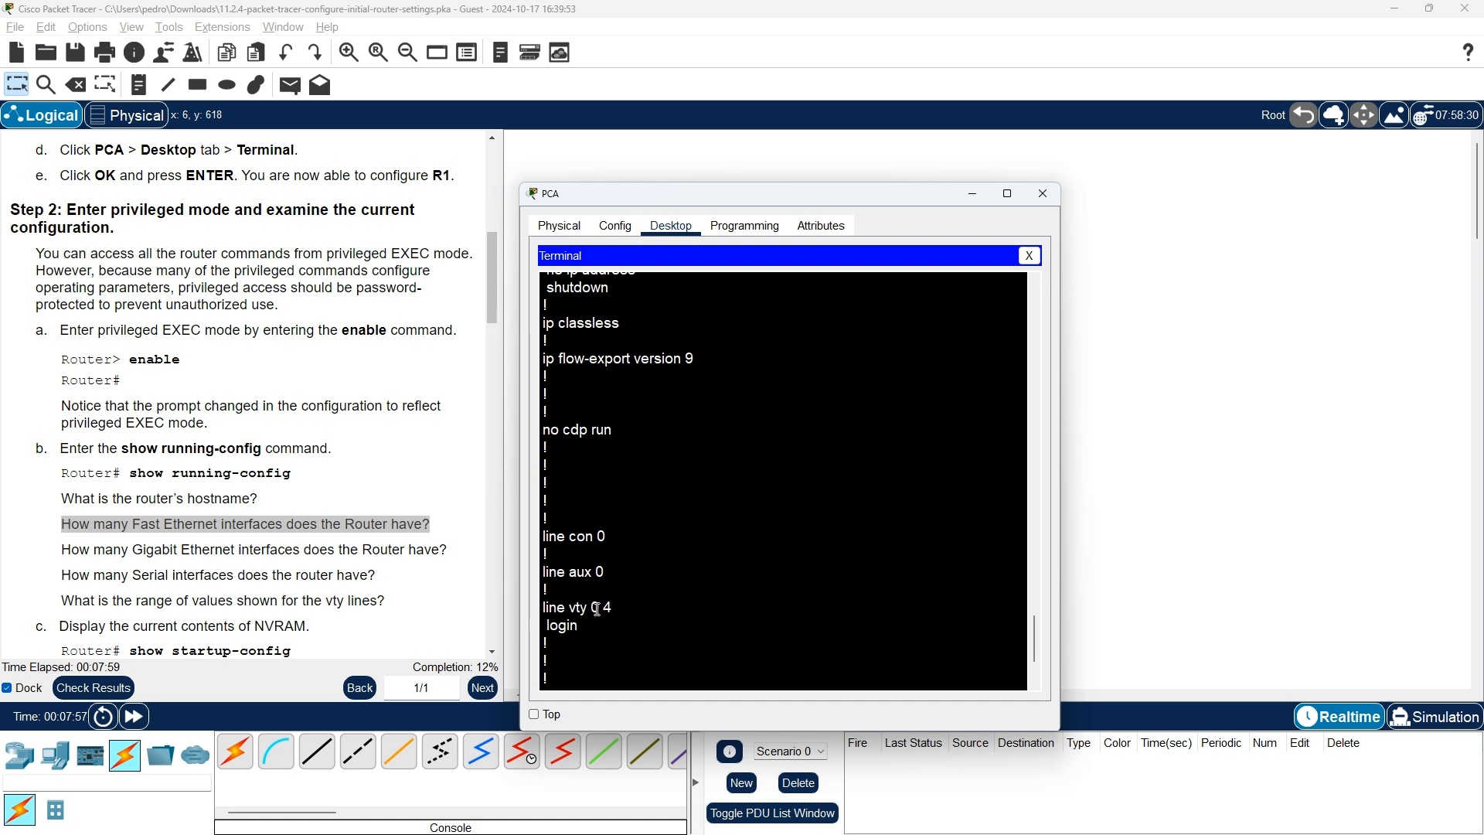
scroll(437, 610, "down", 1)
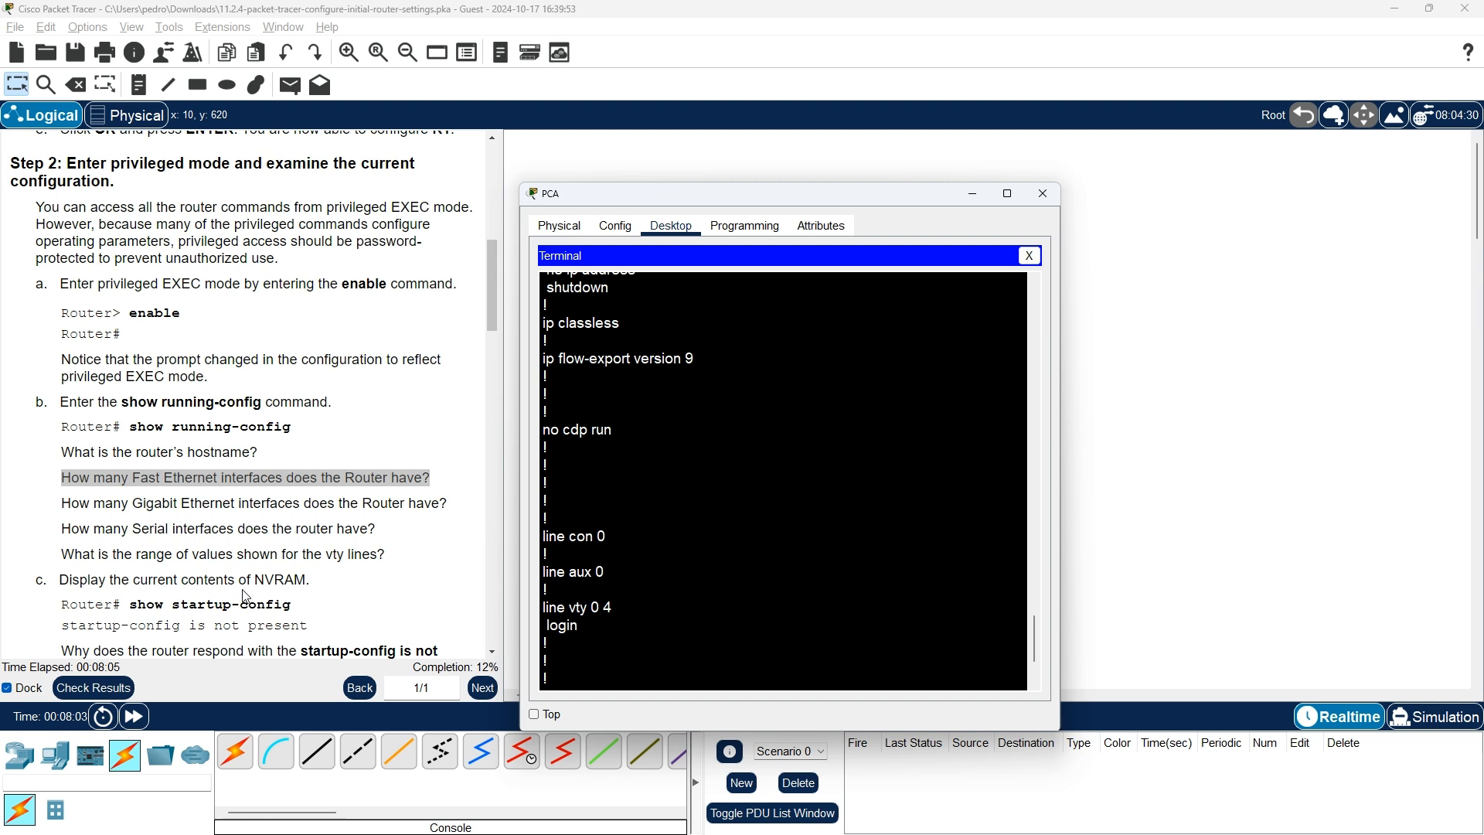
Run show startup-config, which reports 'startup-config is not present'
scroll(588, 592, "down", 2)
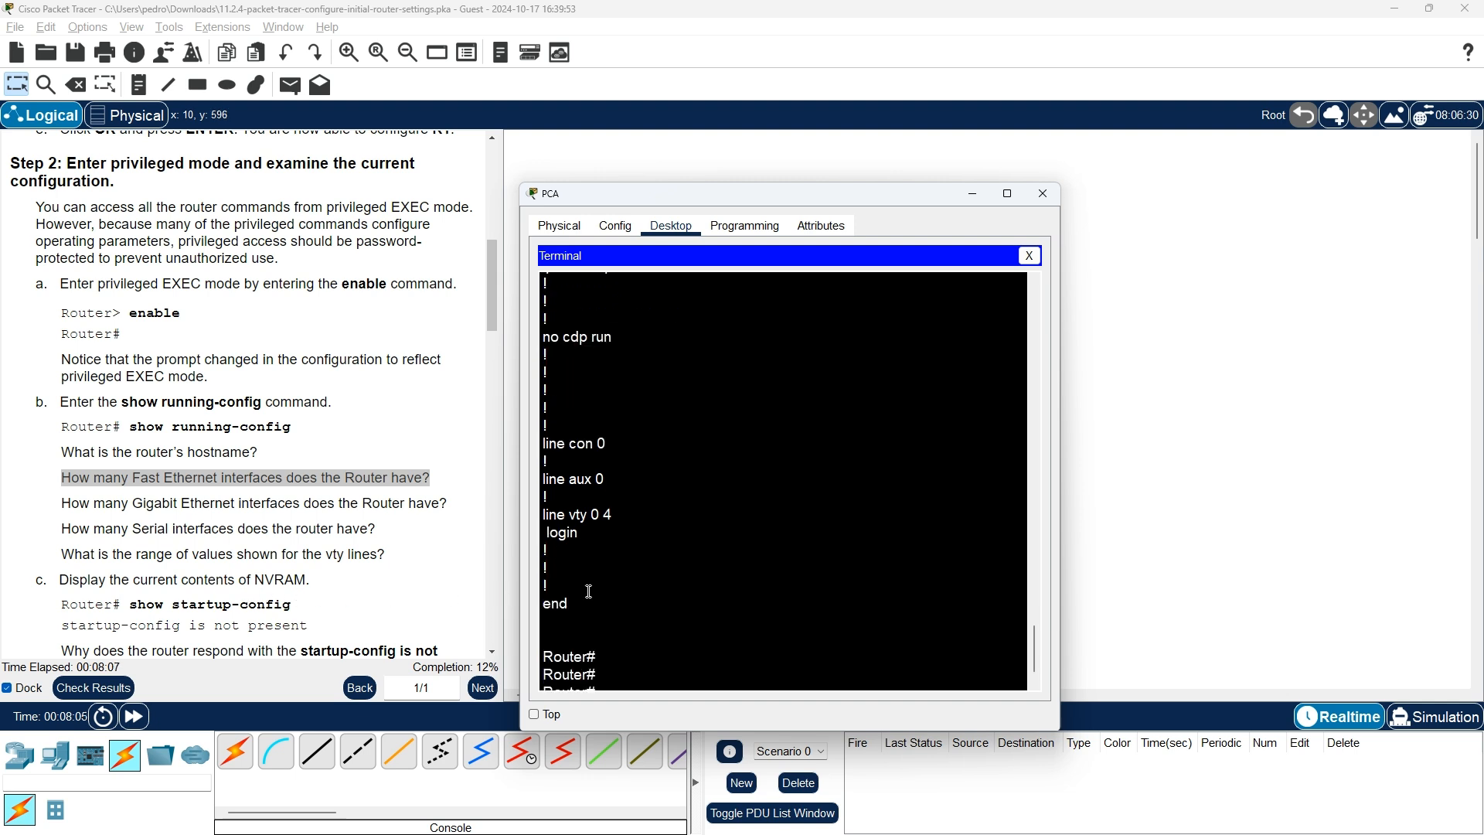
scroll(186, 608, "down", 2)
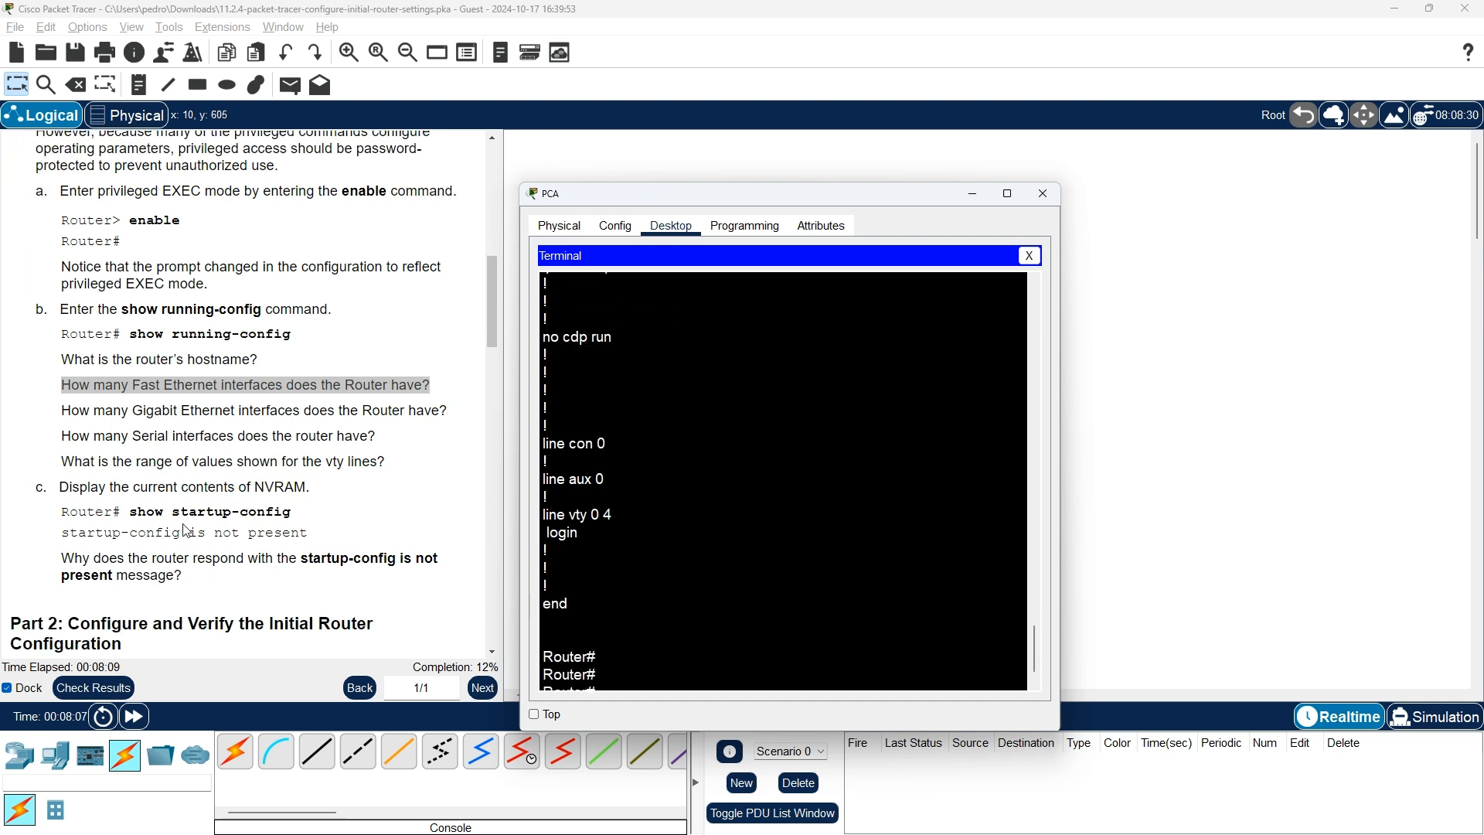
scroll(680, 615, "down", 1)
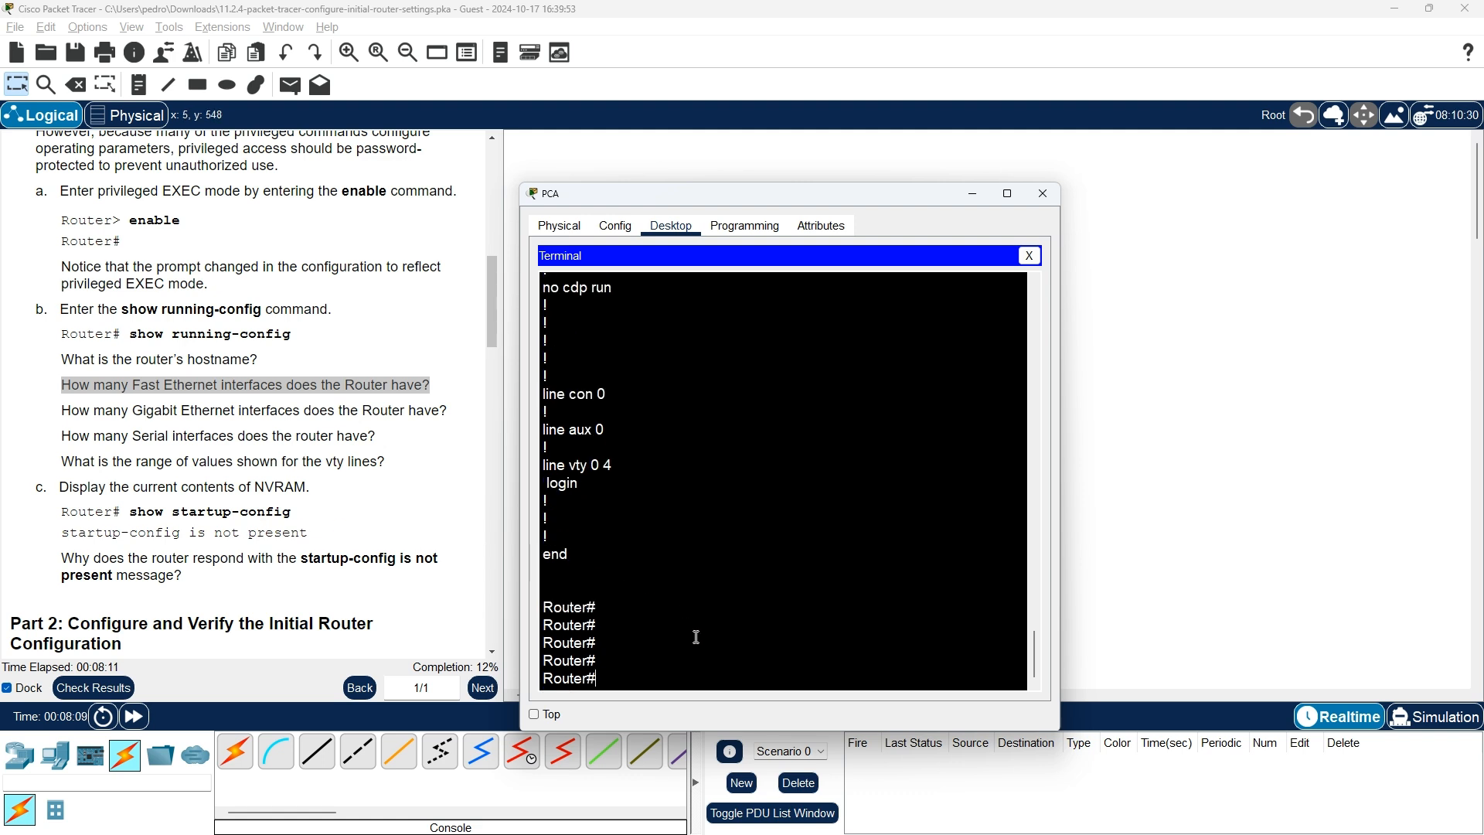
type("sh")
key("Tab")
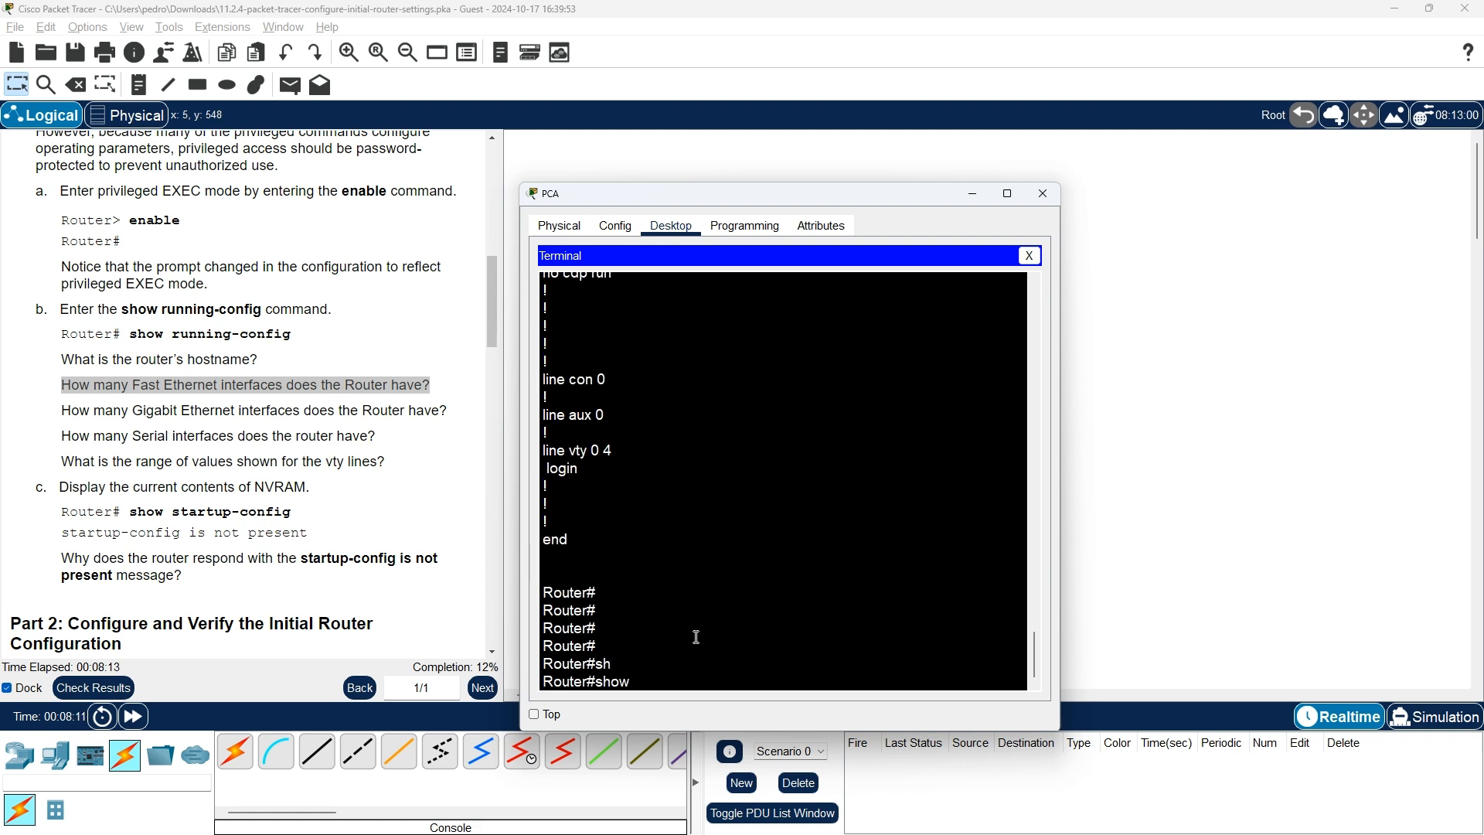
type("sta")
type("r")
key("Tab")
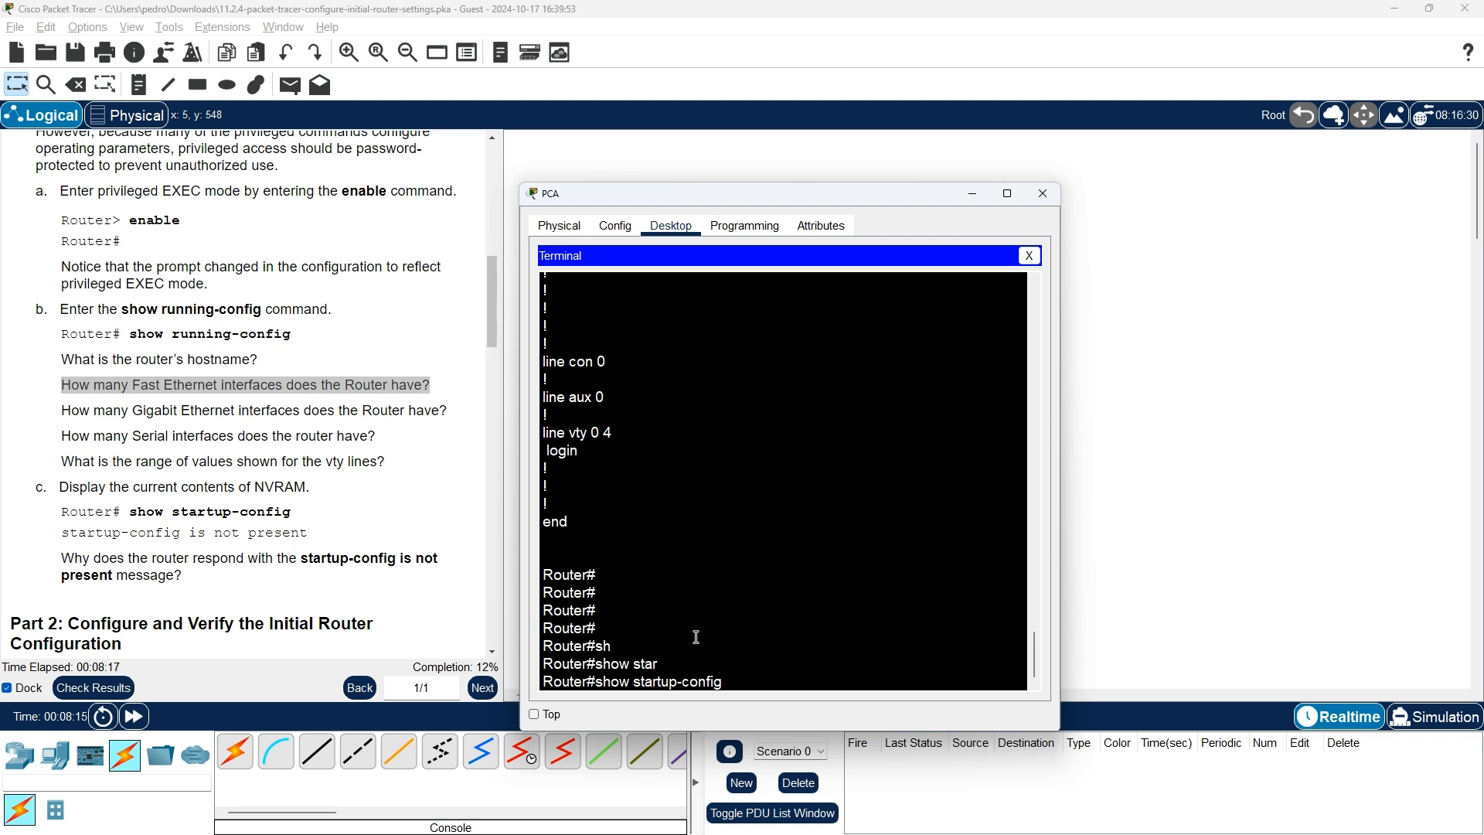
key("Return")
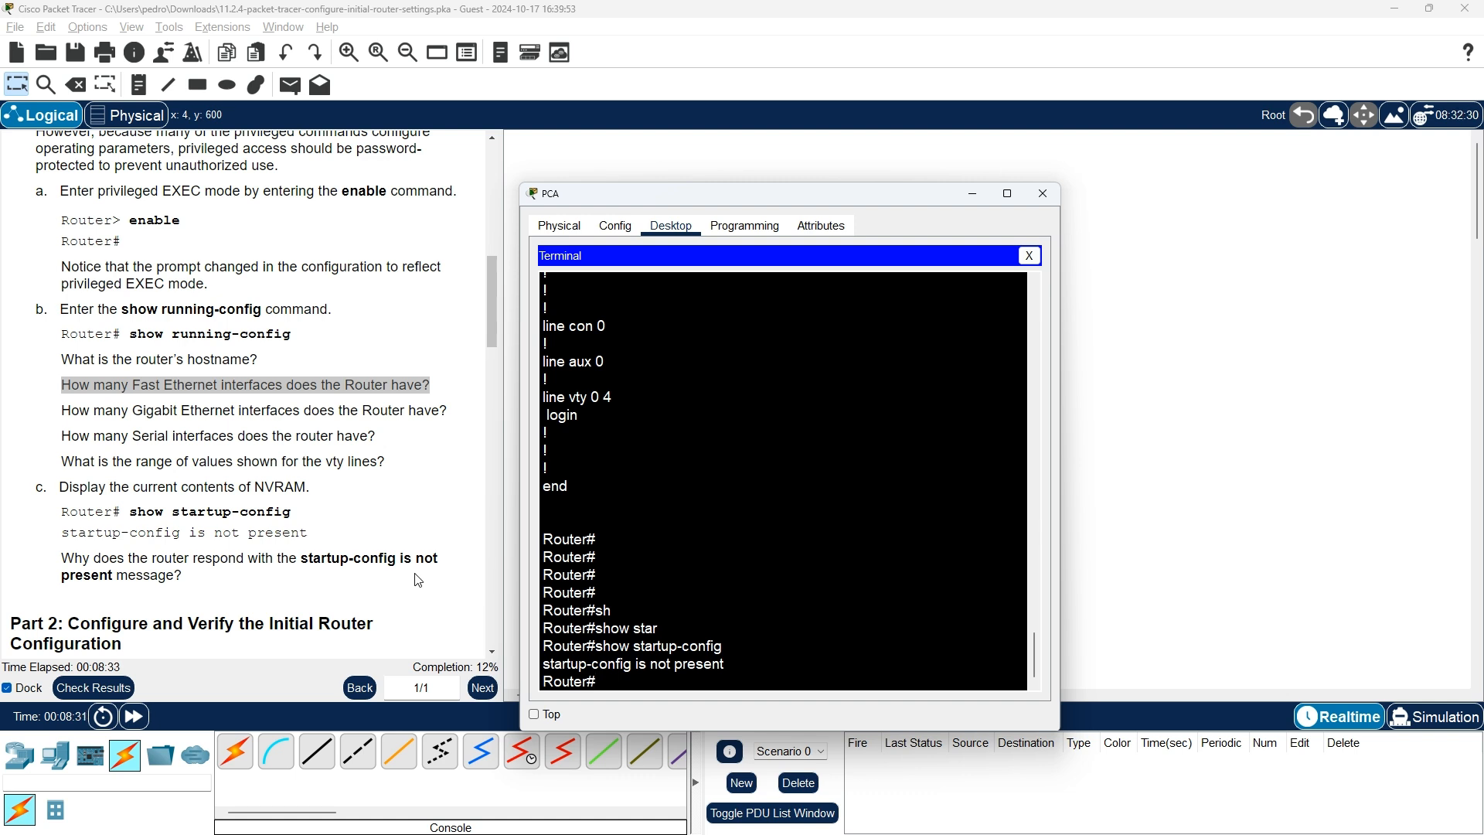
scroll(418, 579, "down", 3)
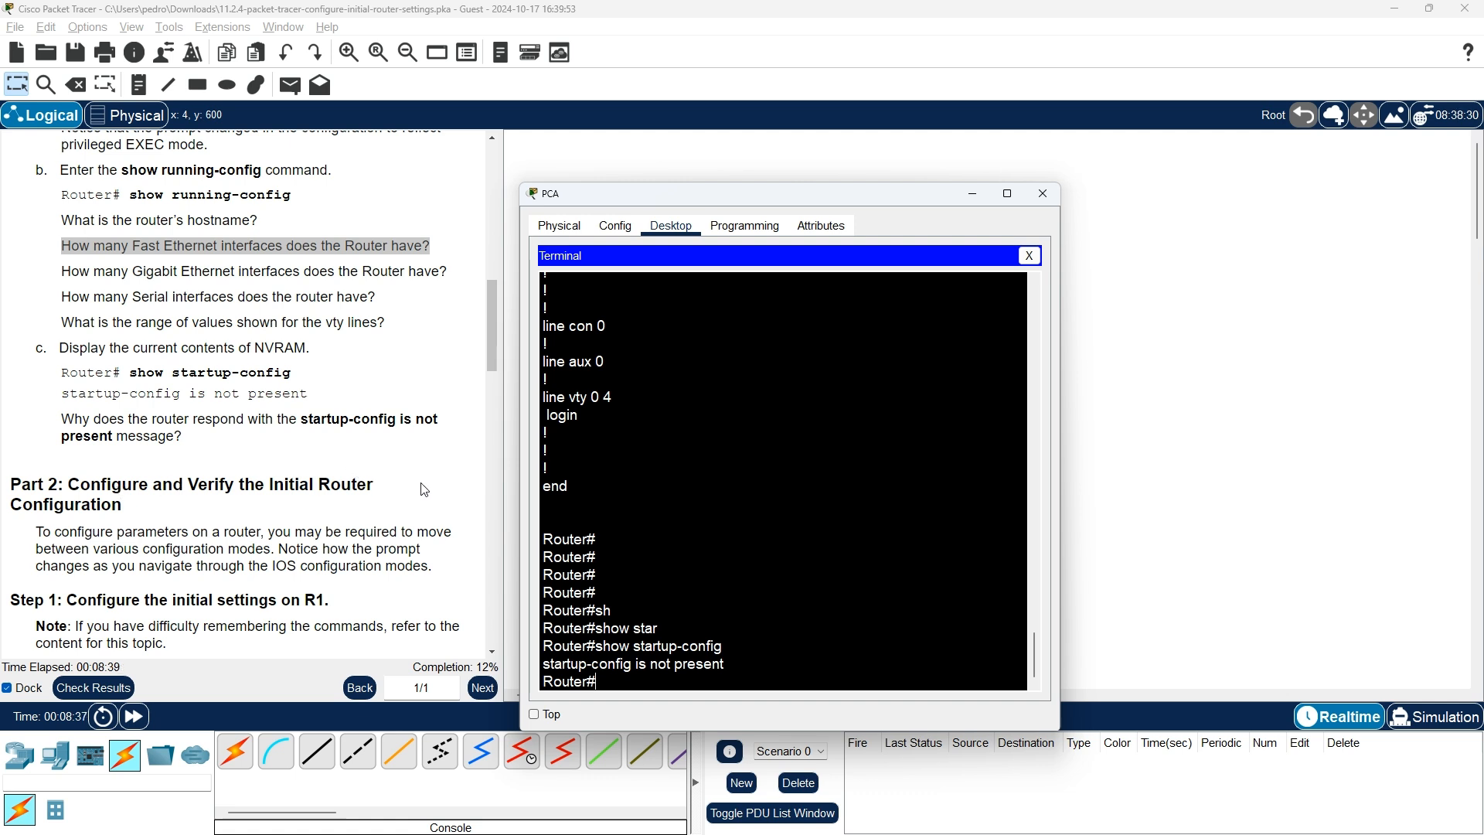
scroll(424, 489, "down", 2)
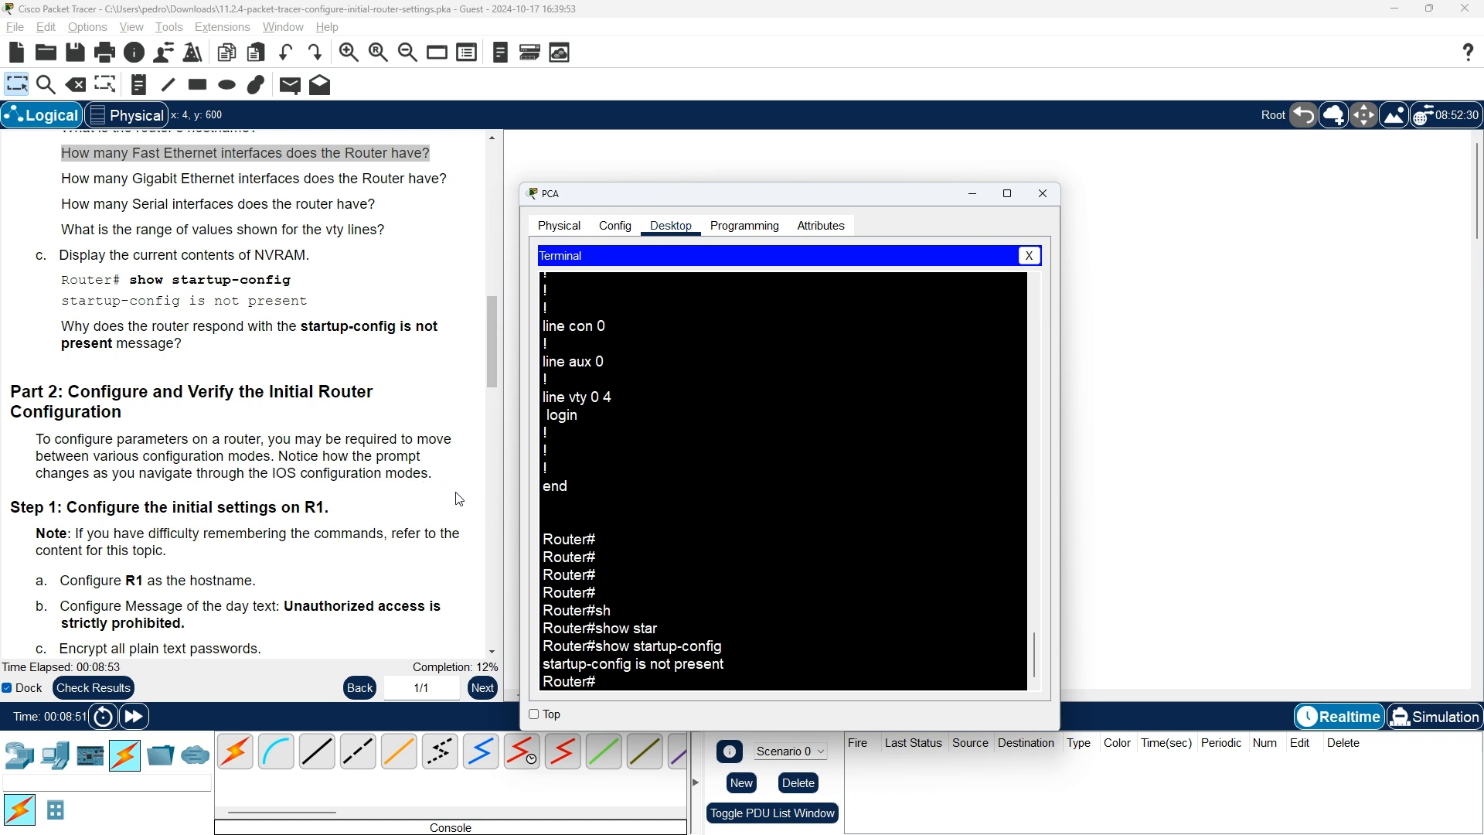
scroll(459, 499, "down", 1)
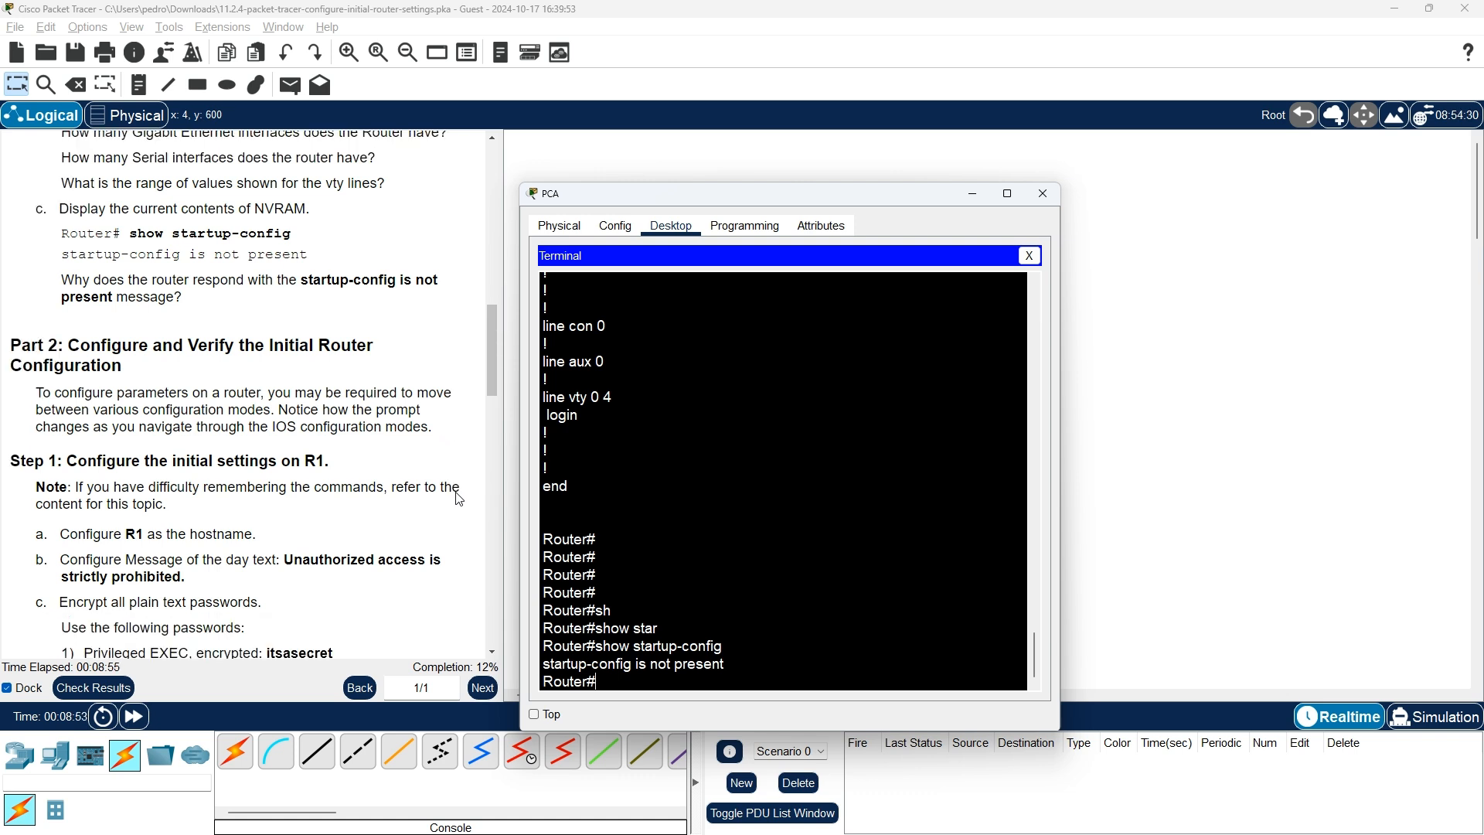
scroll(459, 499, "down", 2)
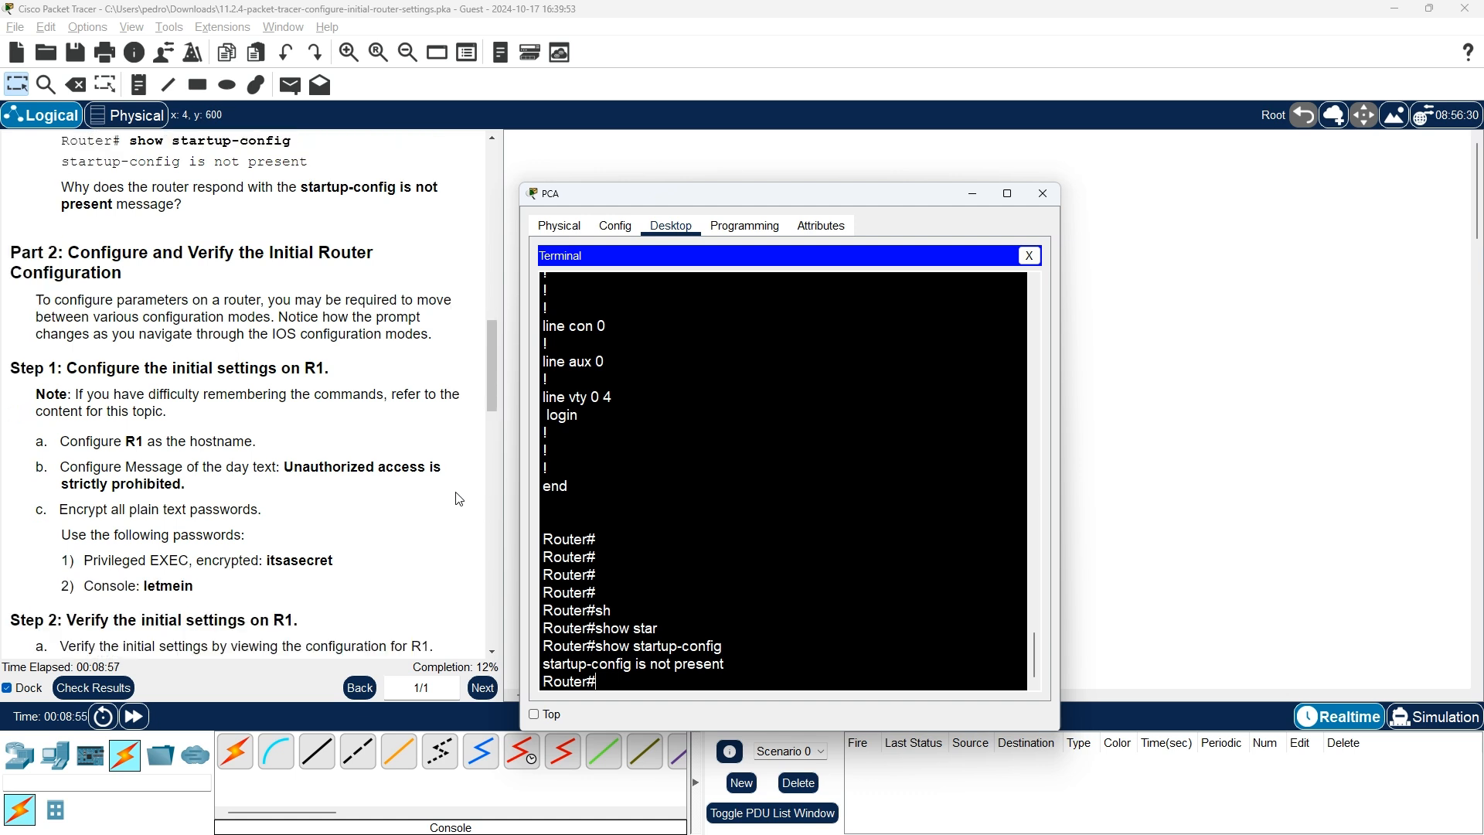
scroll(460, 499, "up", 1)
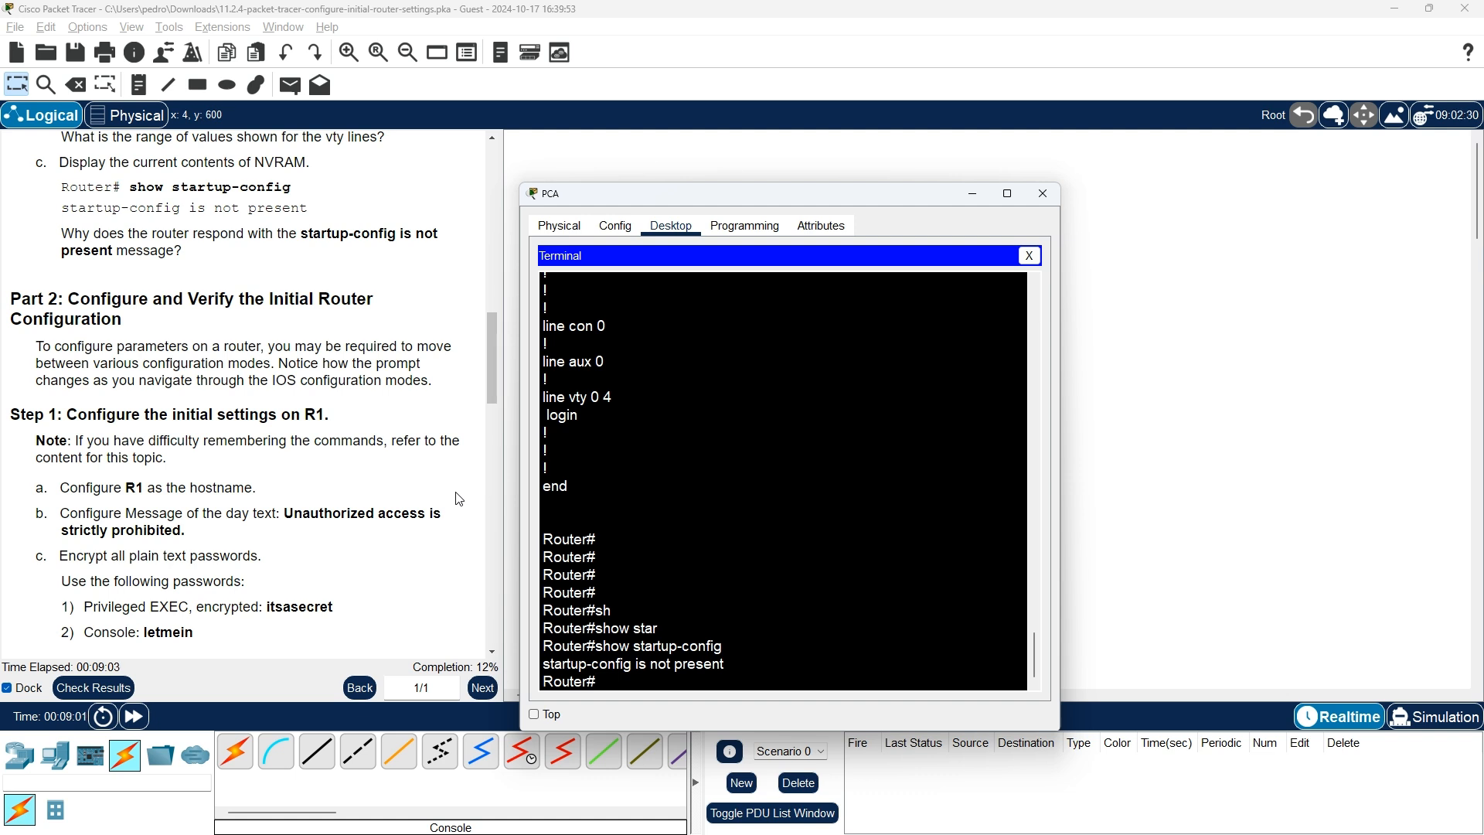
scroll(459, 499, "down", 3)
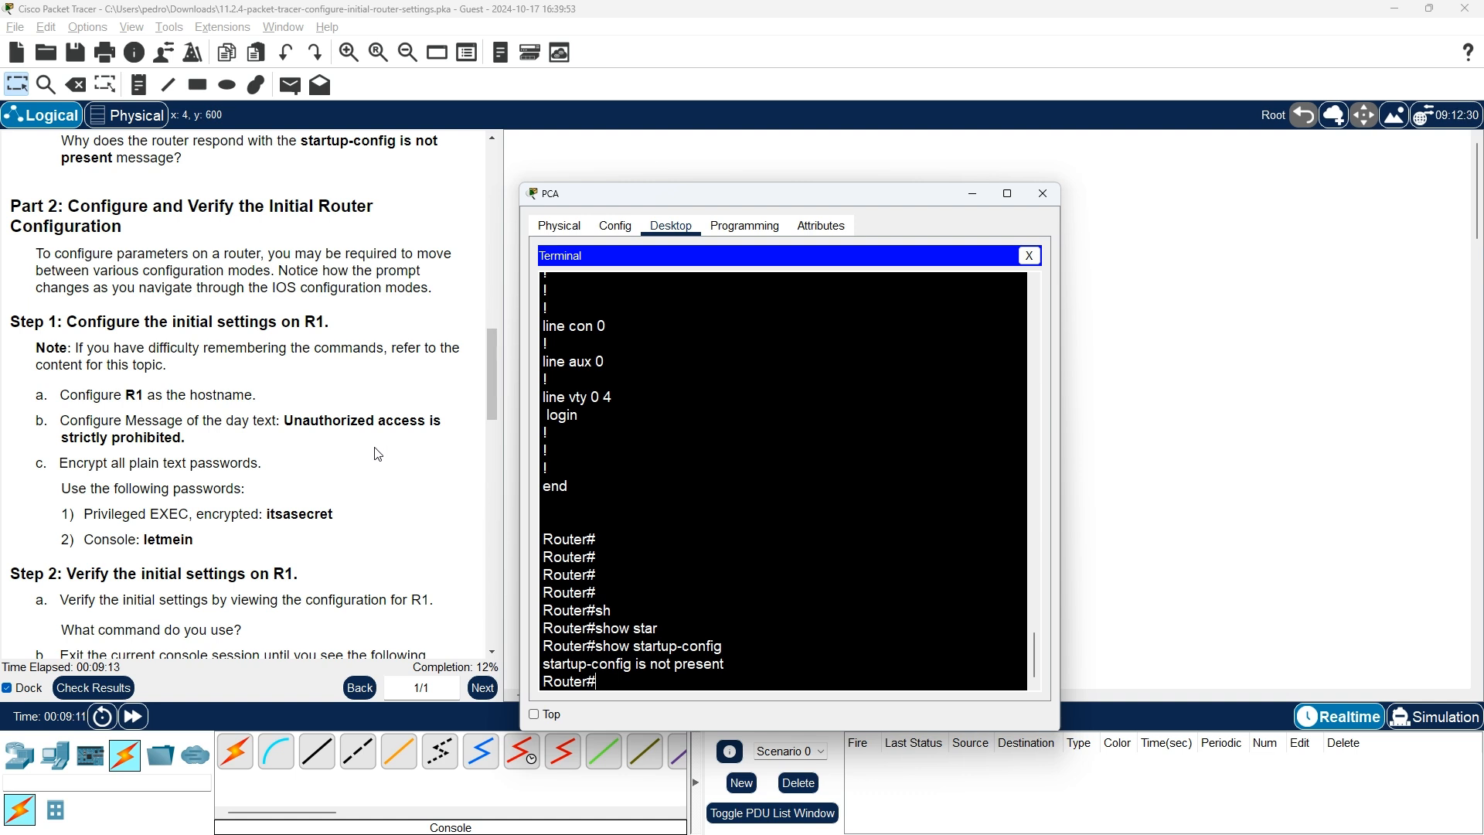
left_click_drag(183, 438, 64, 395)
Back in PCA's terminal, enter global configuration mode with configure terminal
key("alt+Tab")
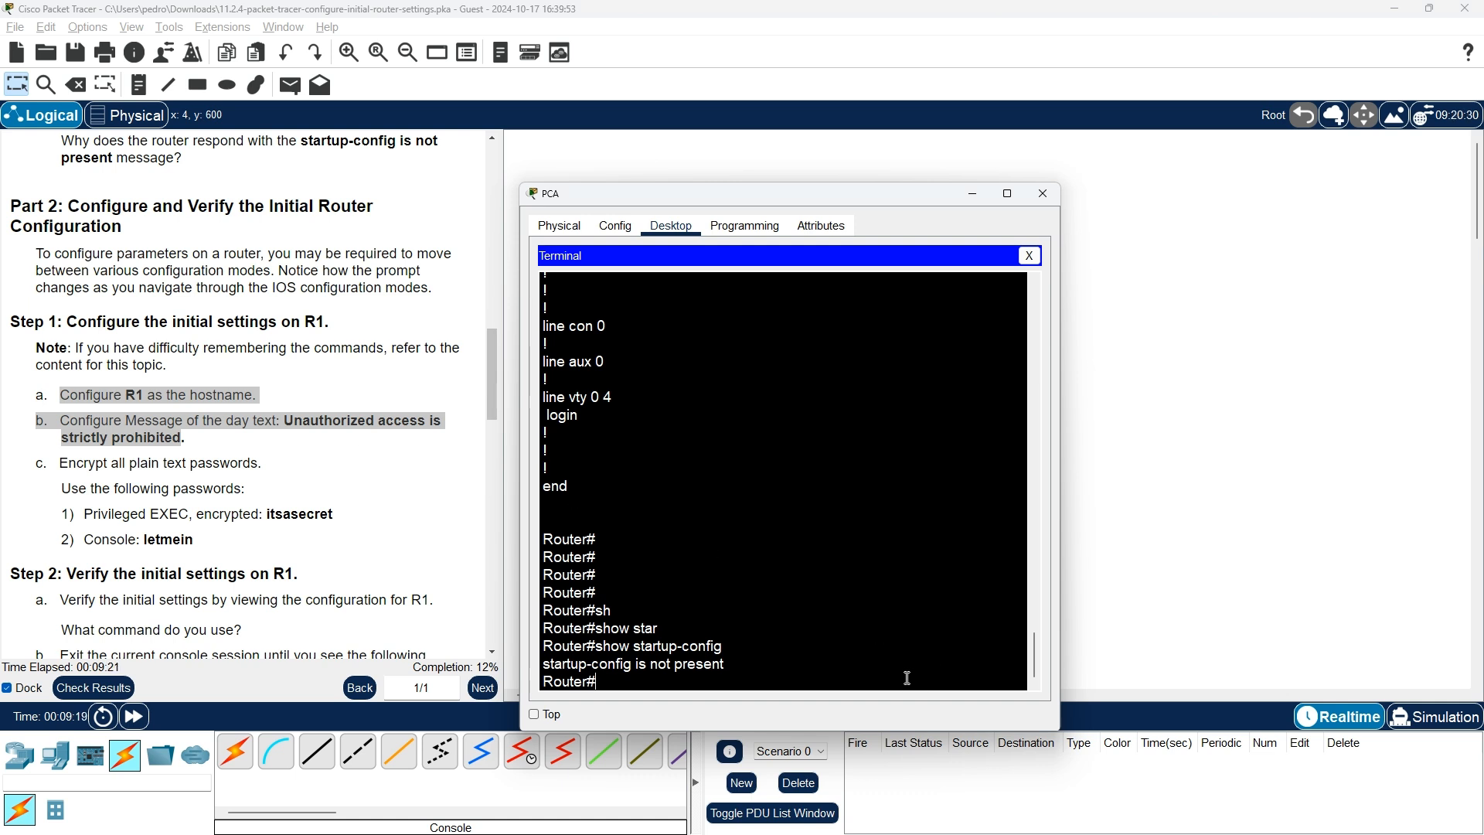
type("conf")
key("Tab")
type("ter")
key("Tab")
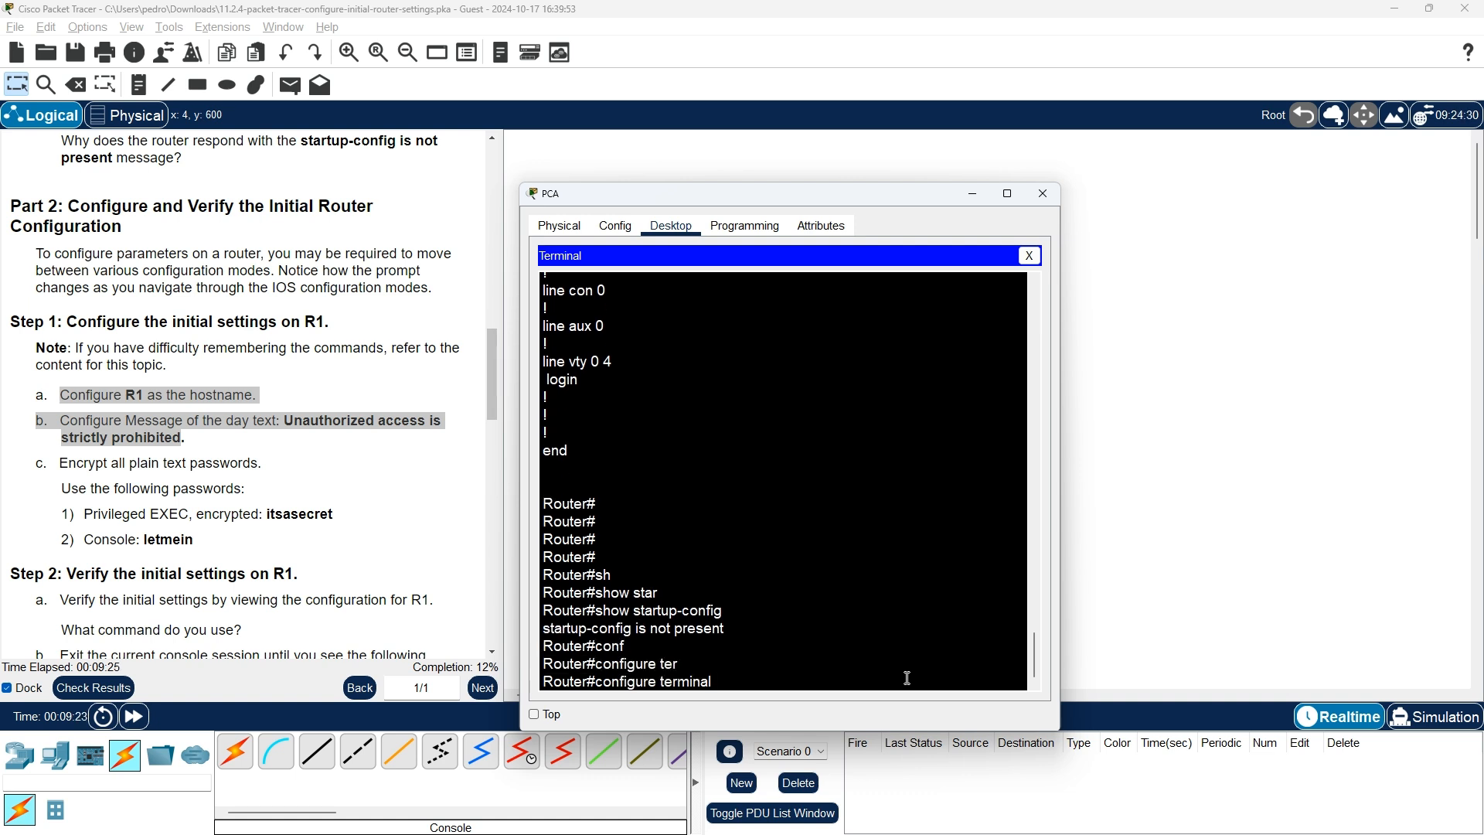
key("Return")
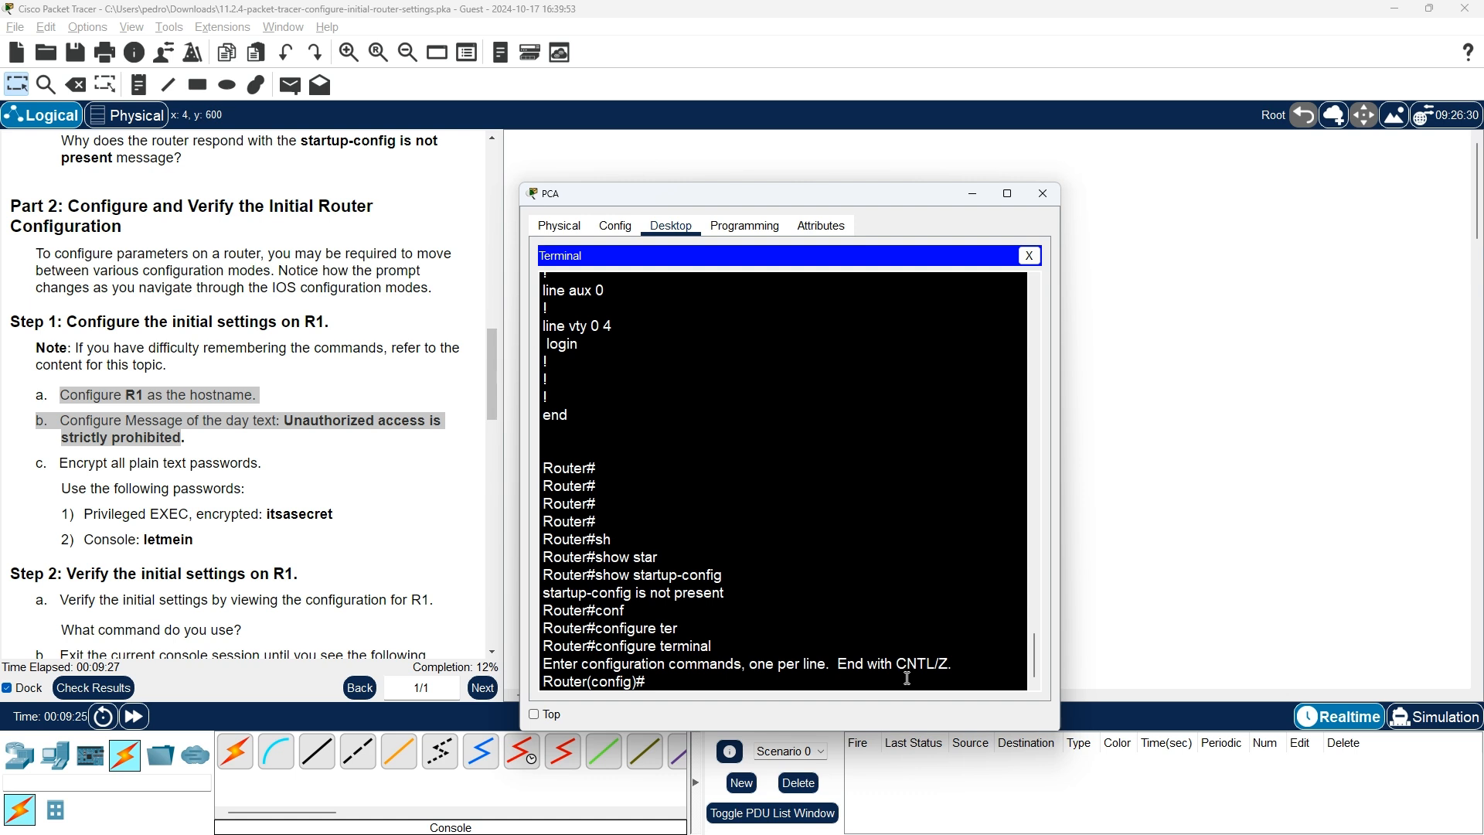
Set the router hostname to R1, then switch to the 11.2.4 course page
type("hos")
type("tnam")
key("BackSpace")
key("BackSpace")
key("BackSpace")
type("bane")
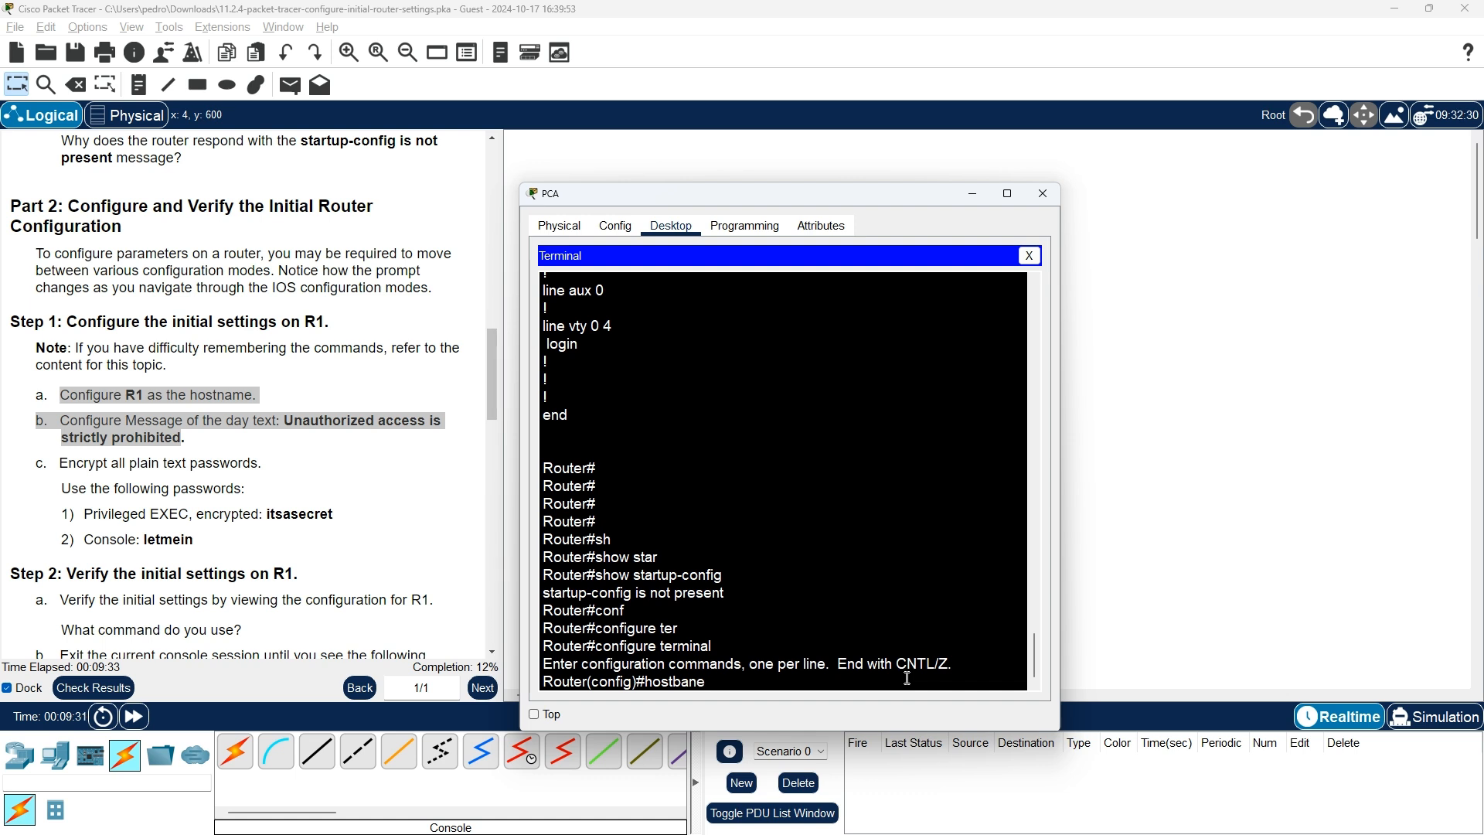
key("BackSpace")
key("BackSpace")
key("BackSpace")
key("BackSpace")
type("name")
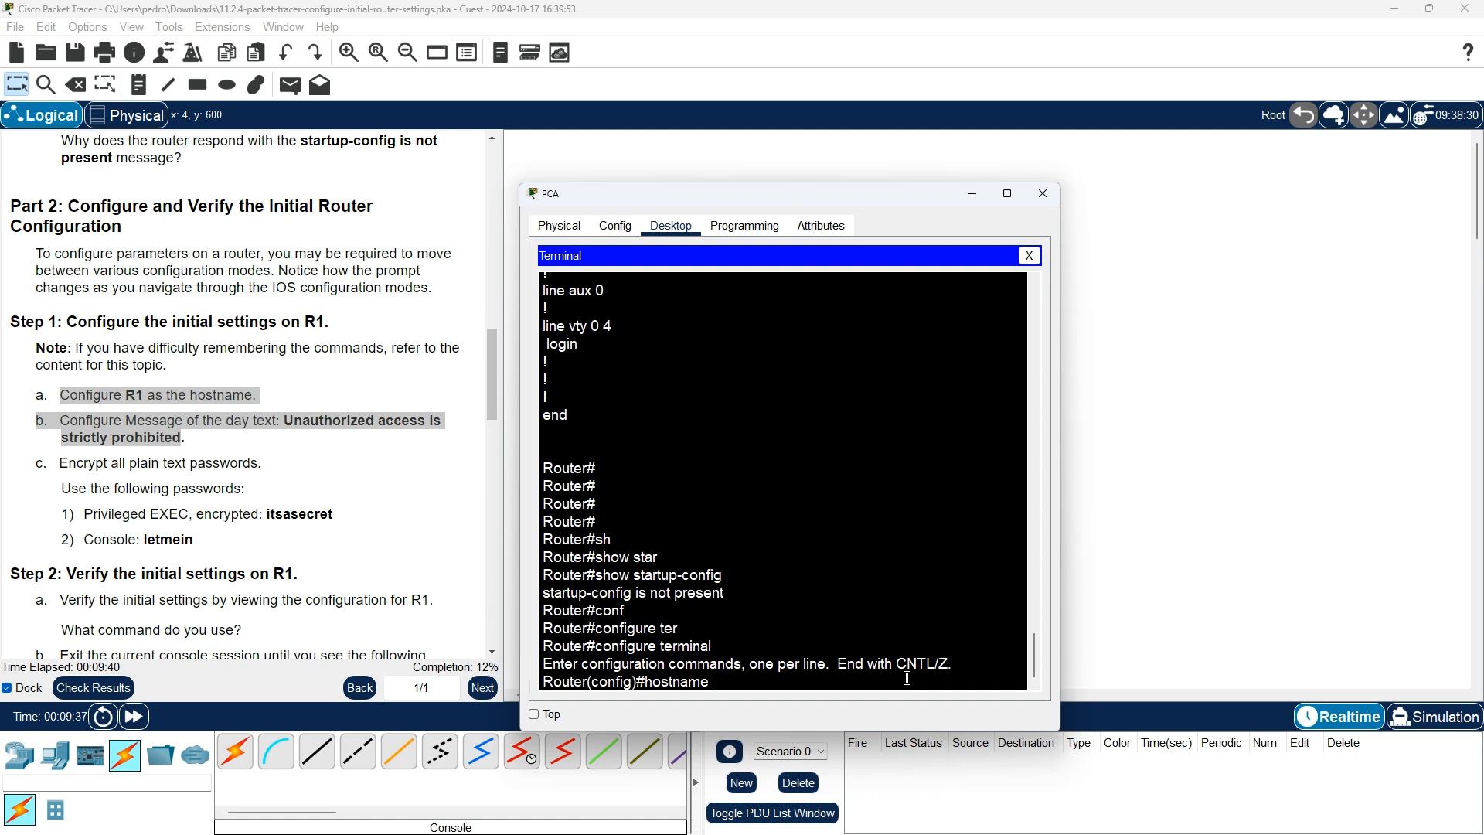
type(" R1")
key("Return")
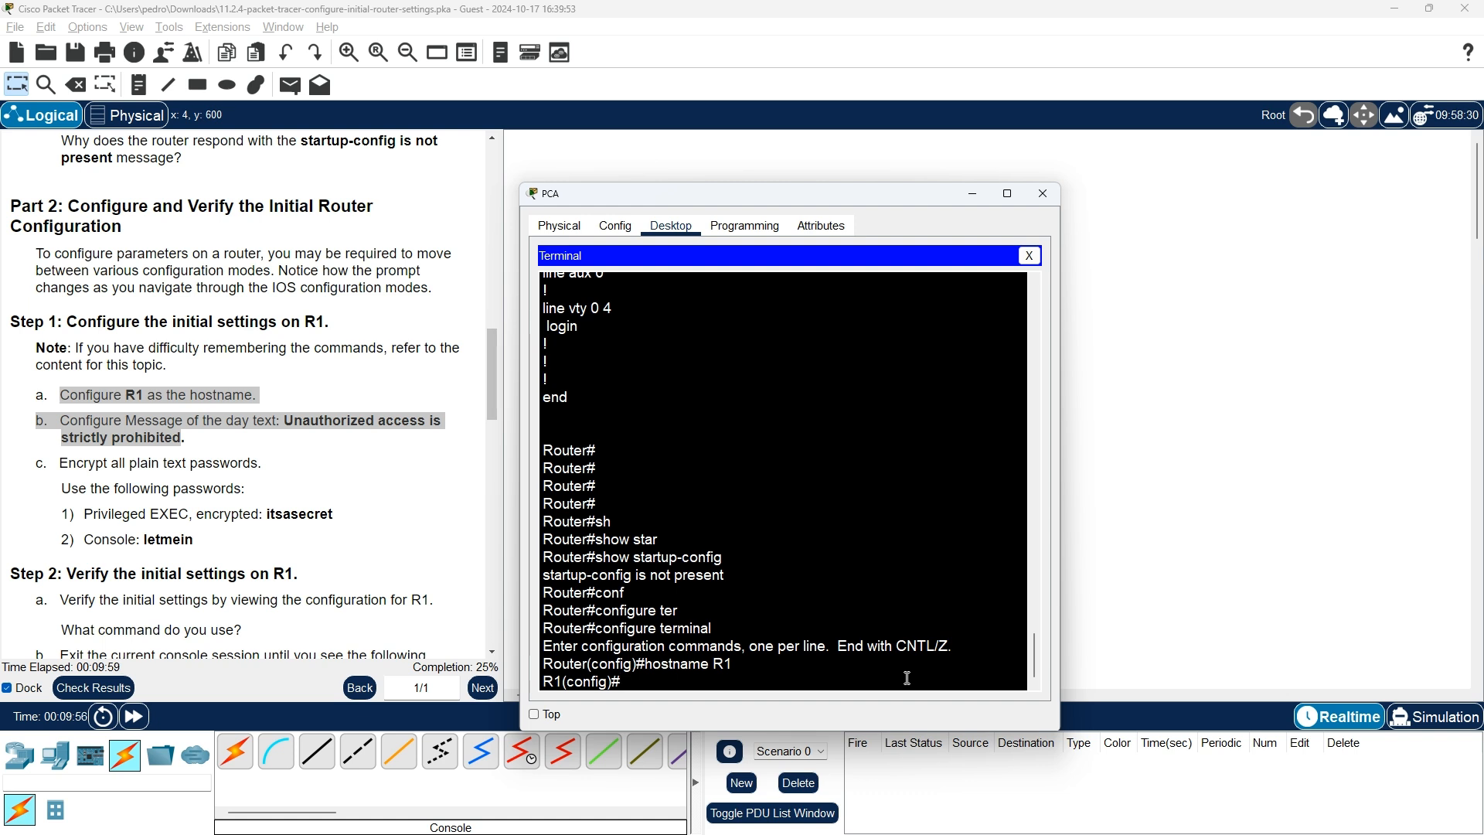
type("banned")
key("alt+Tab")
key("alt+Tab")
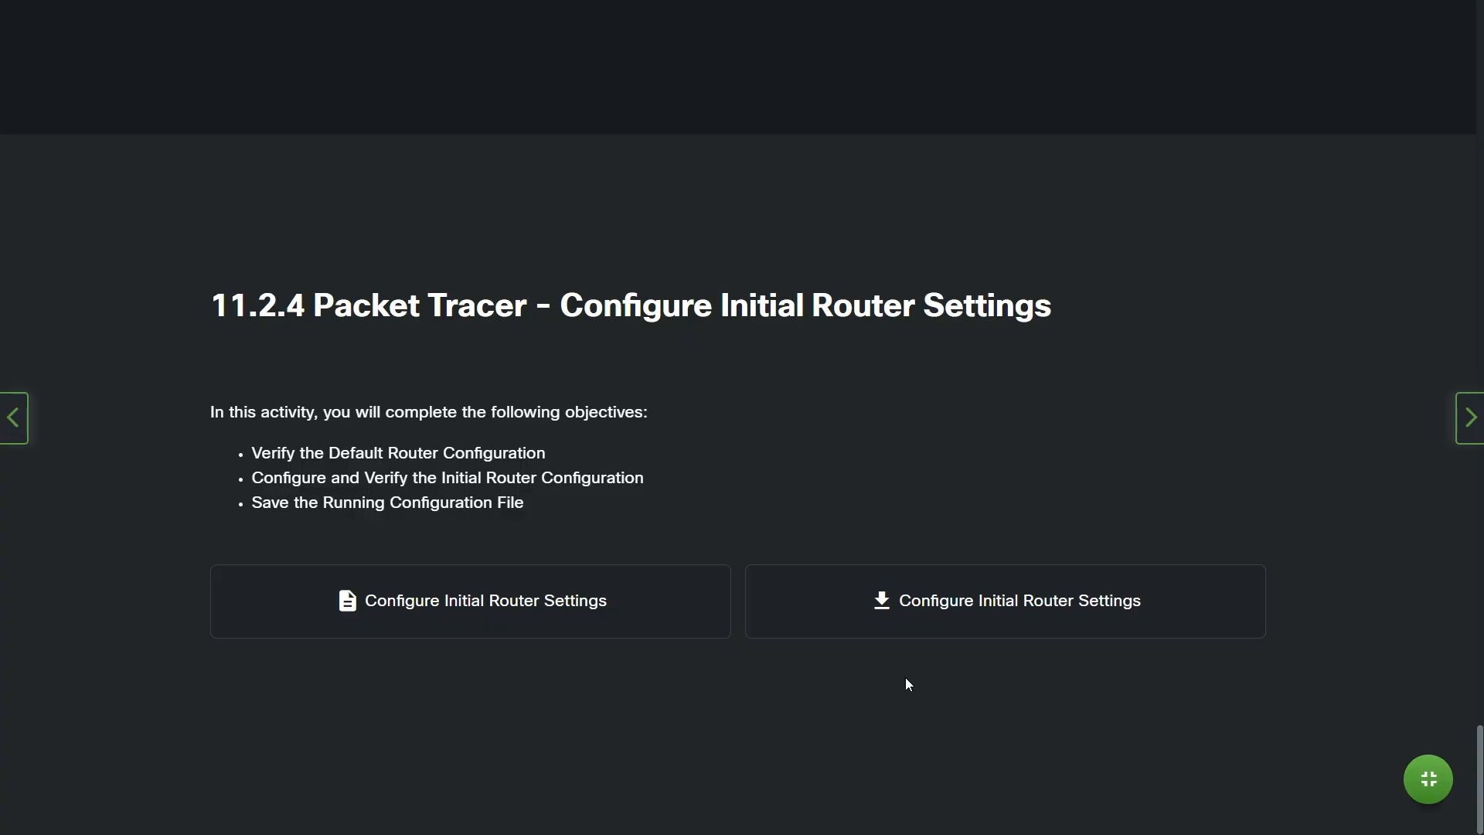
Scroll NetAcad up to the enable secret and banner motd examples, then return to the terminal
scroll(1342, 582, "up", 20)
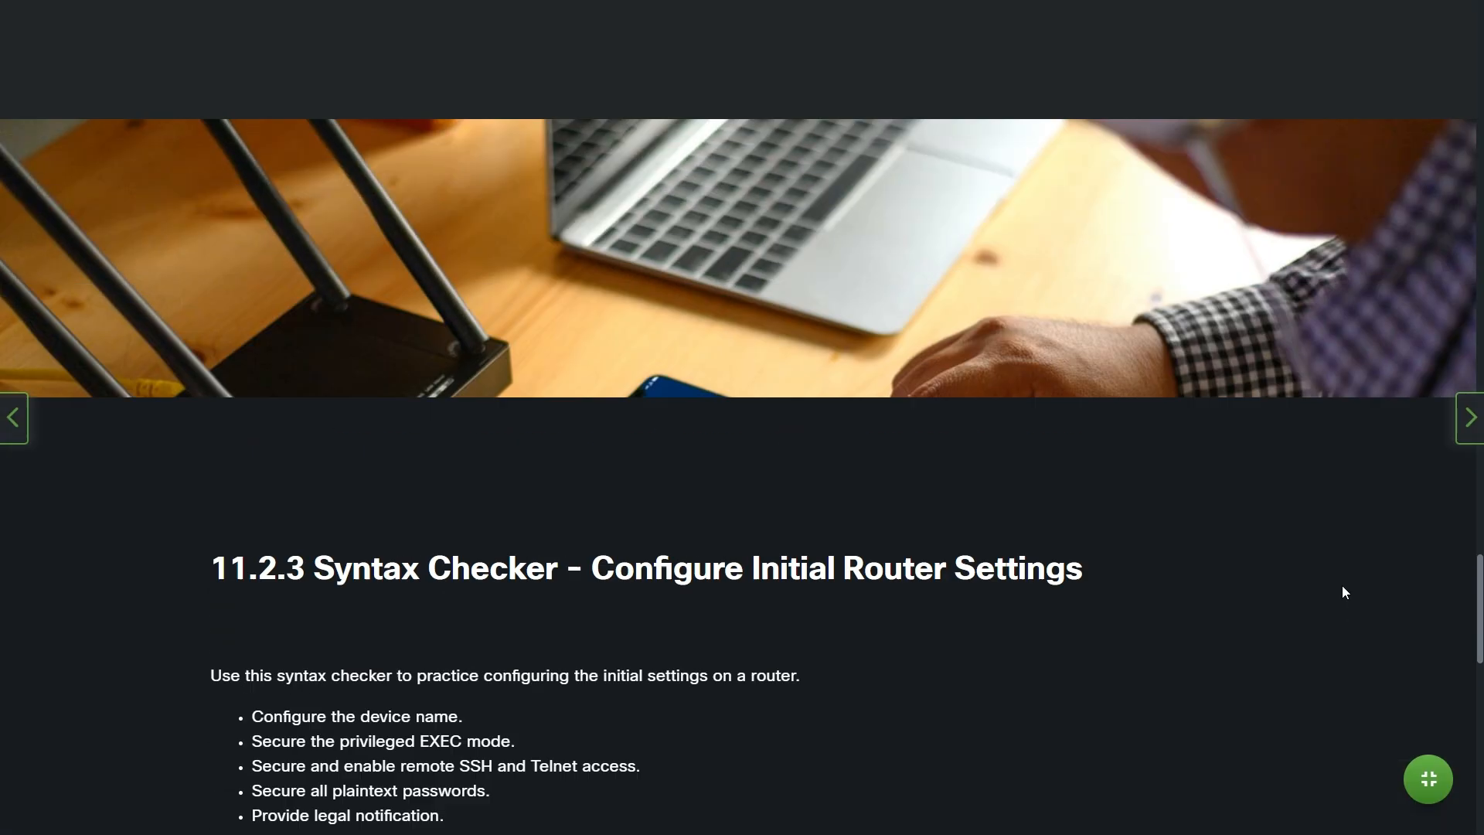
scroll(1339, 594, "up", 4)
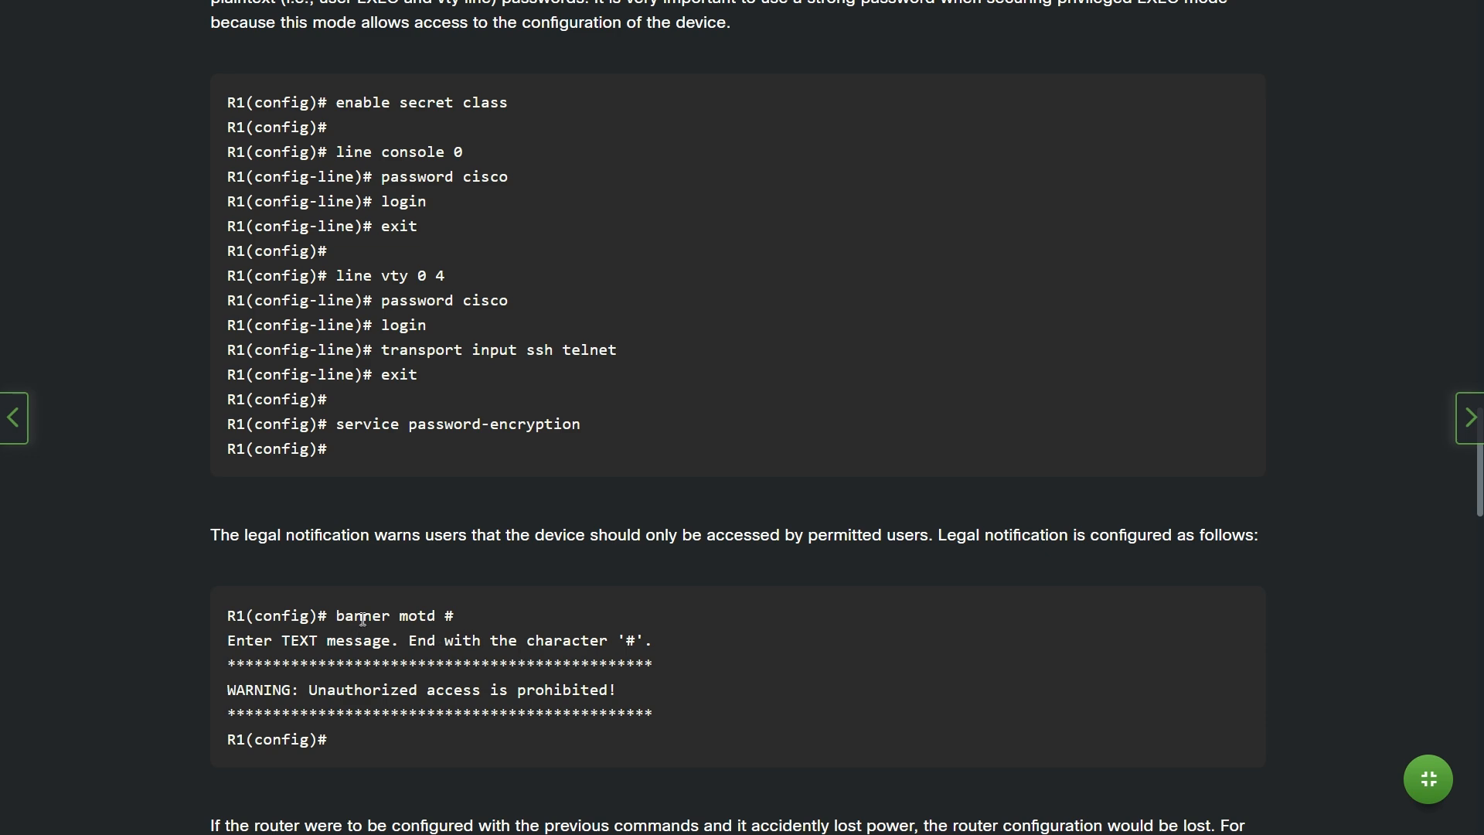
key("alt+Tab")
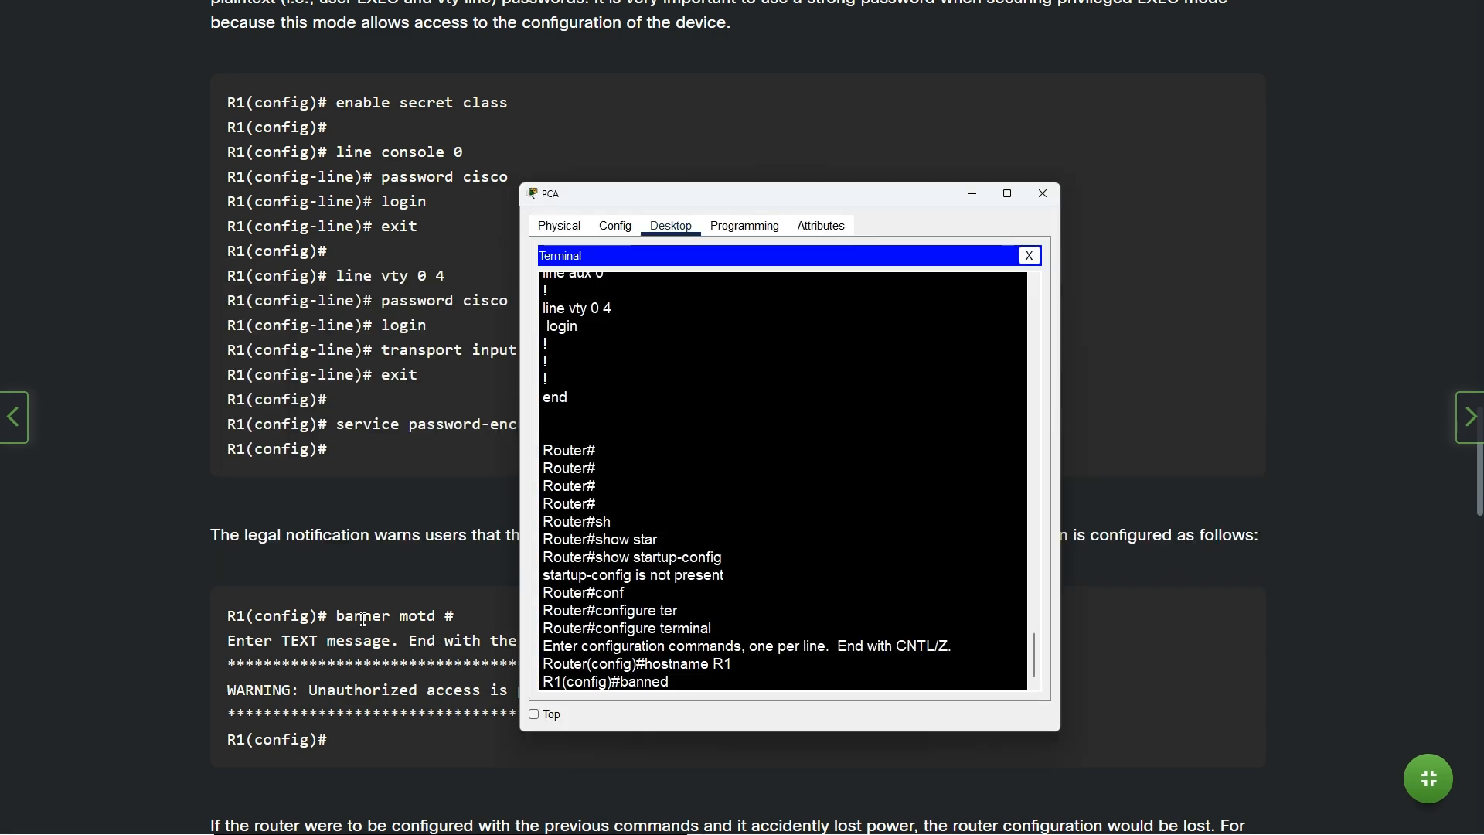
Correct the command line to 'banner motd ##', using # as the banner delimiter
key("BackSpace")
type("r")
type(" motd")
type(" %")
key("BackSpace")
type("&&")
key("BackSpace")
key("BackSpace")
type("%")
key("BackSpace")
type("##")
Copy 'Unauthorized access is strictly prohibited' from the instructions, paste it between the # marks, and run it
key("alt+Tab")
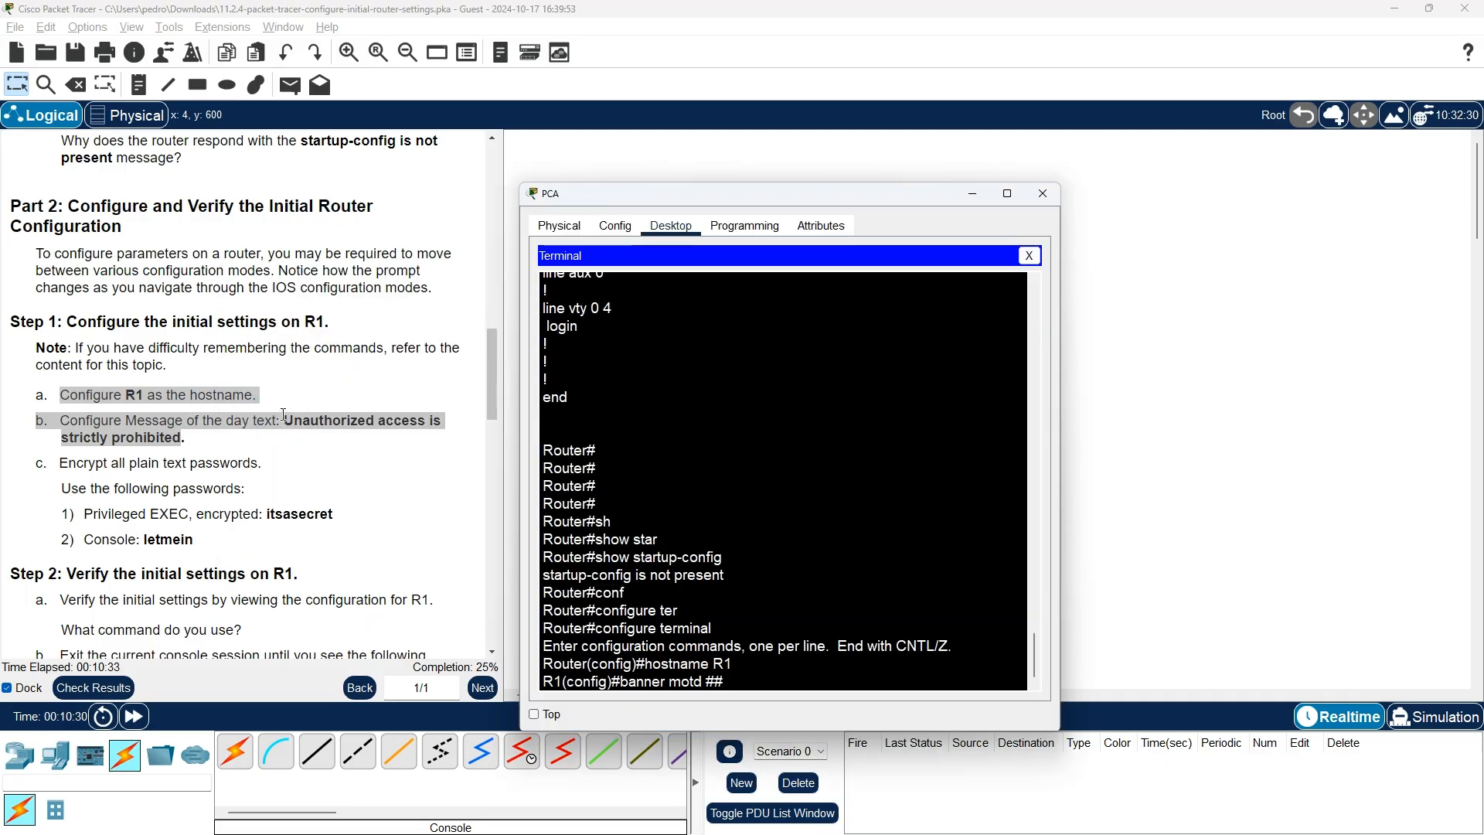
left_click_drag(286, 420, 279, 420)
left_click_drag(287, 422, 179, 438)
right_click(179, 438)
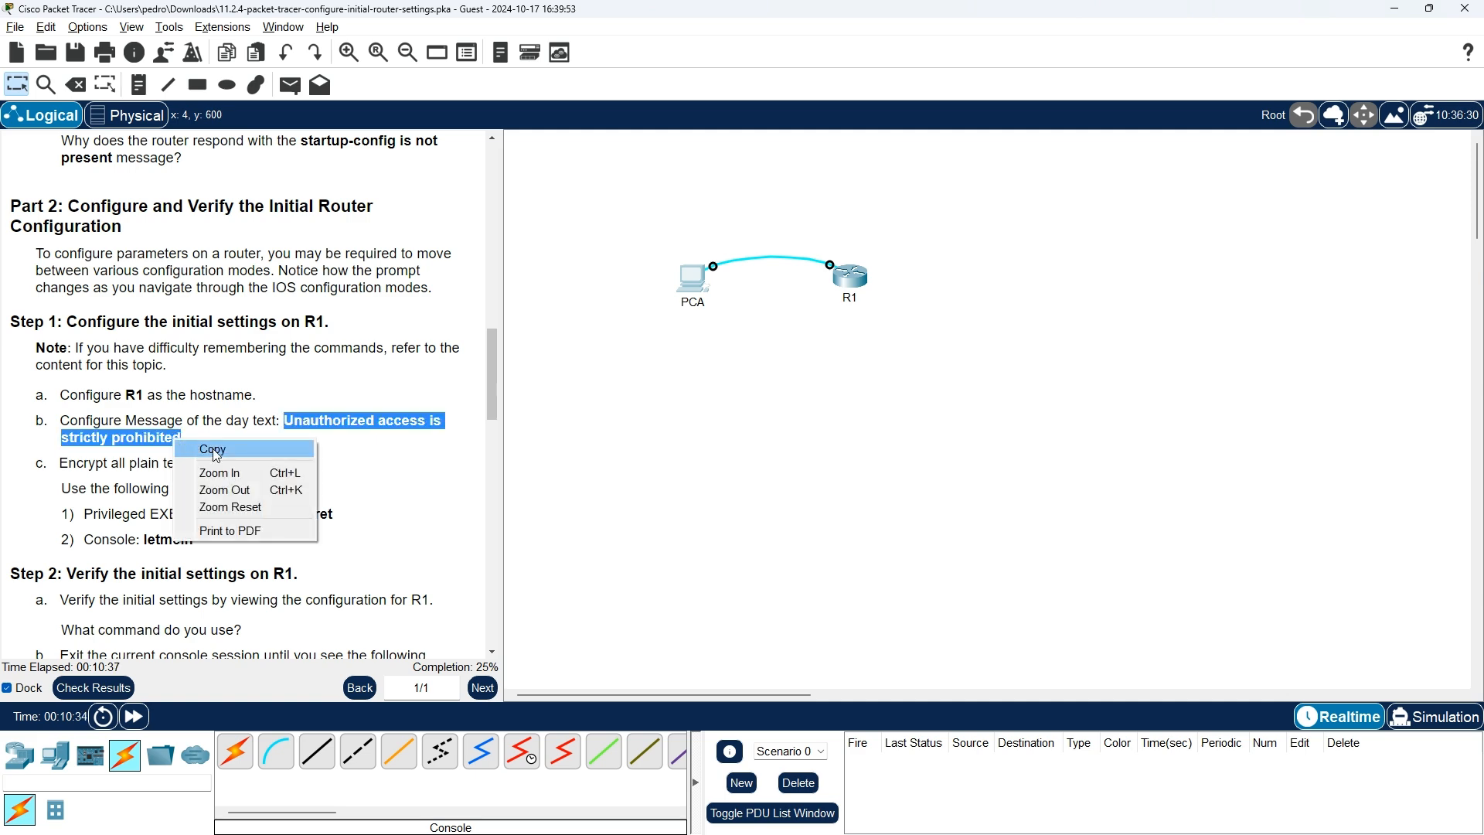
left_click(212, 449)
key("alt+Tab")
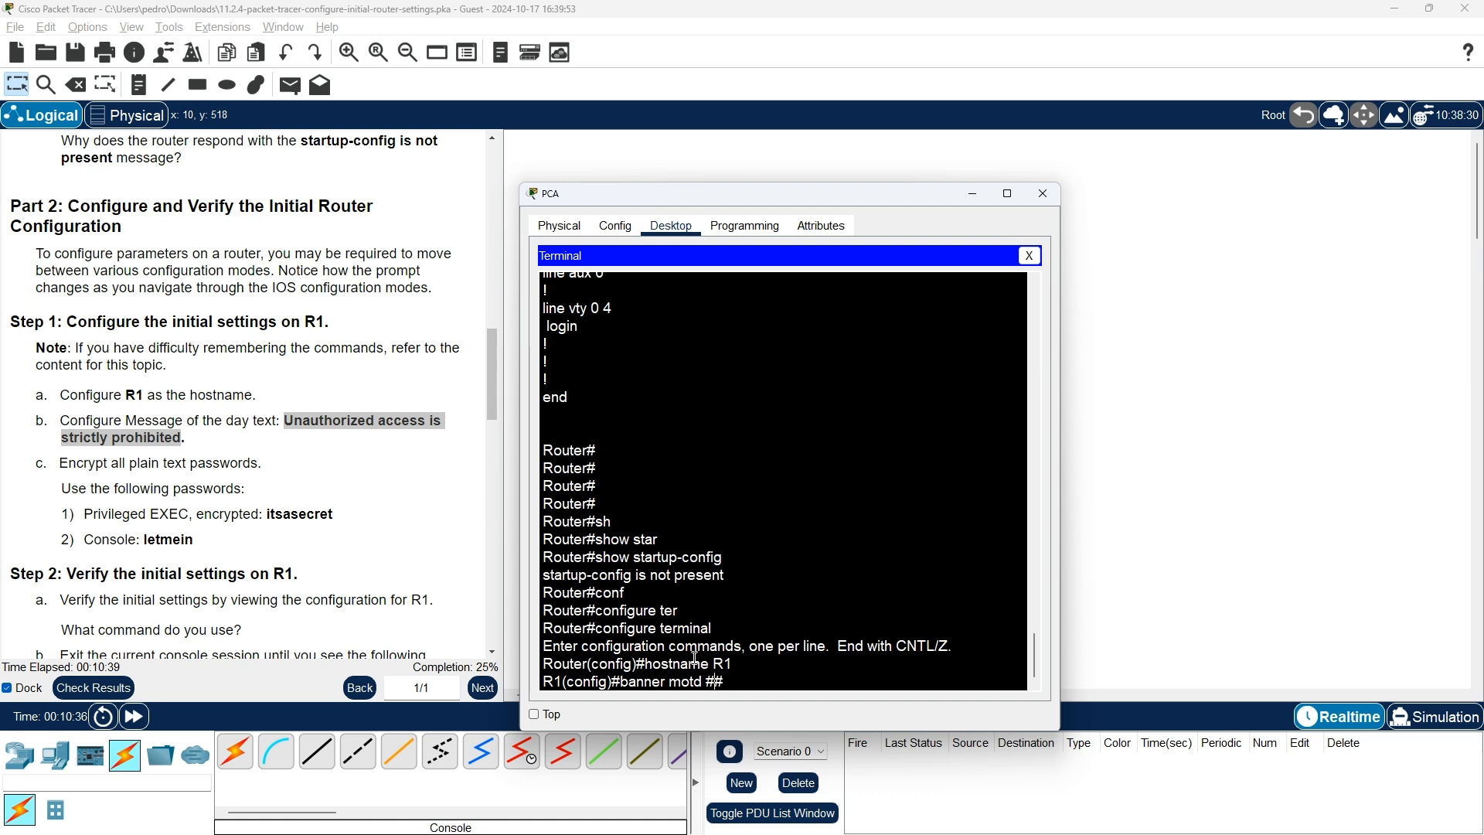
right_click(719, 677)
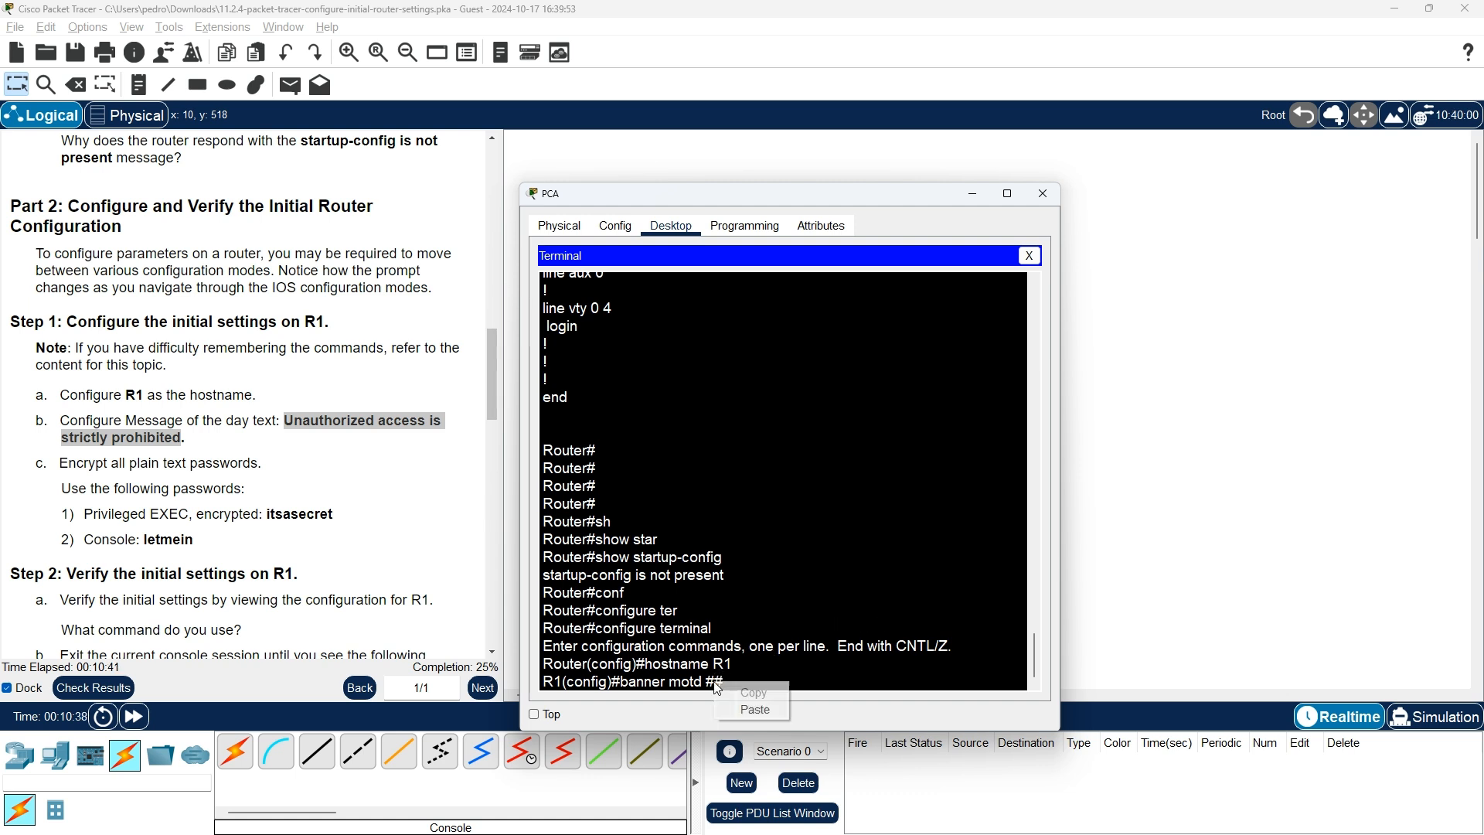
left_click(761, 709)
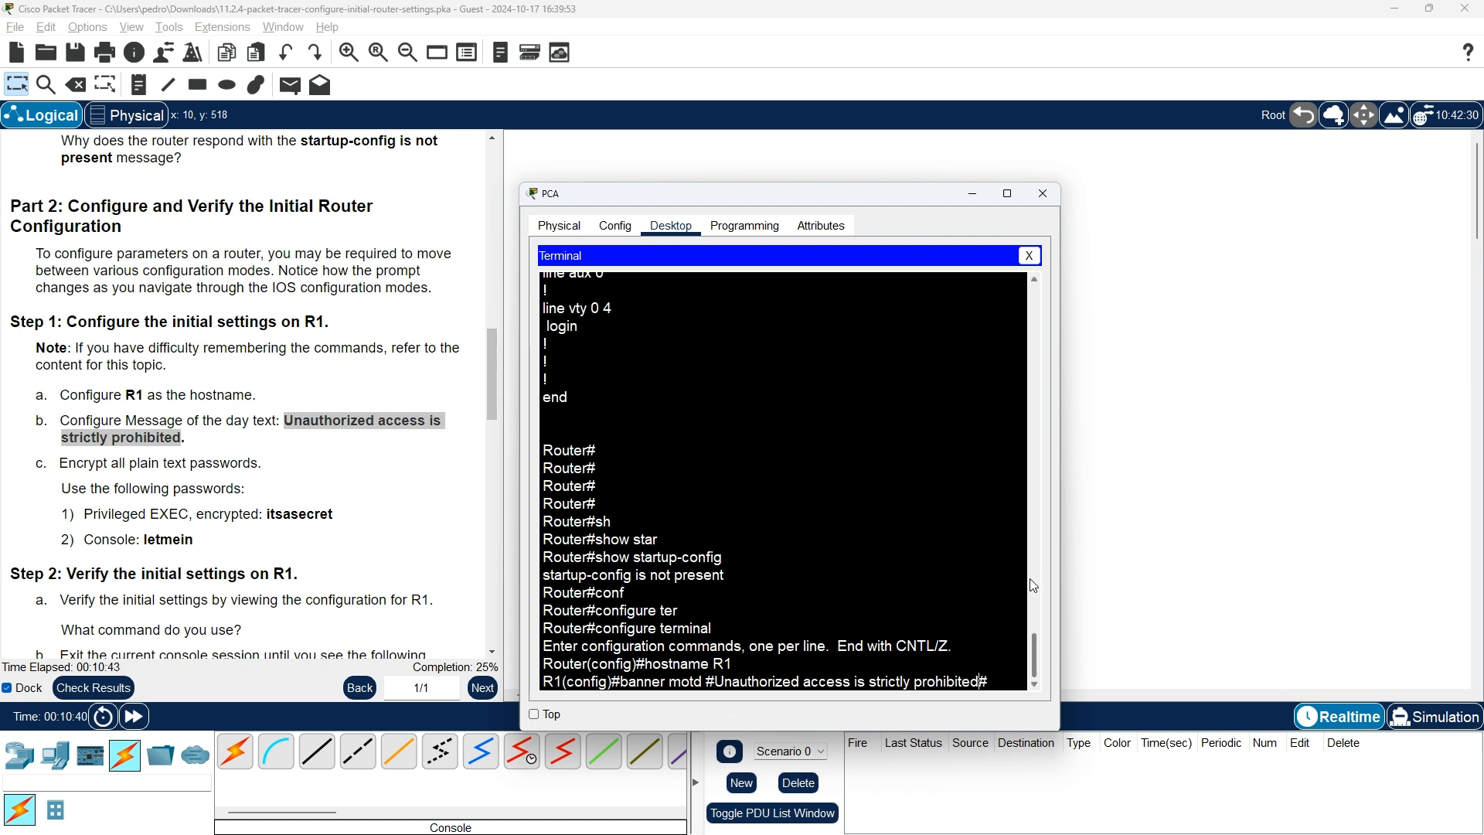
key("Return")
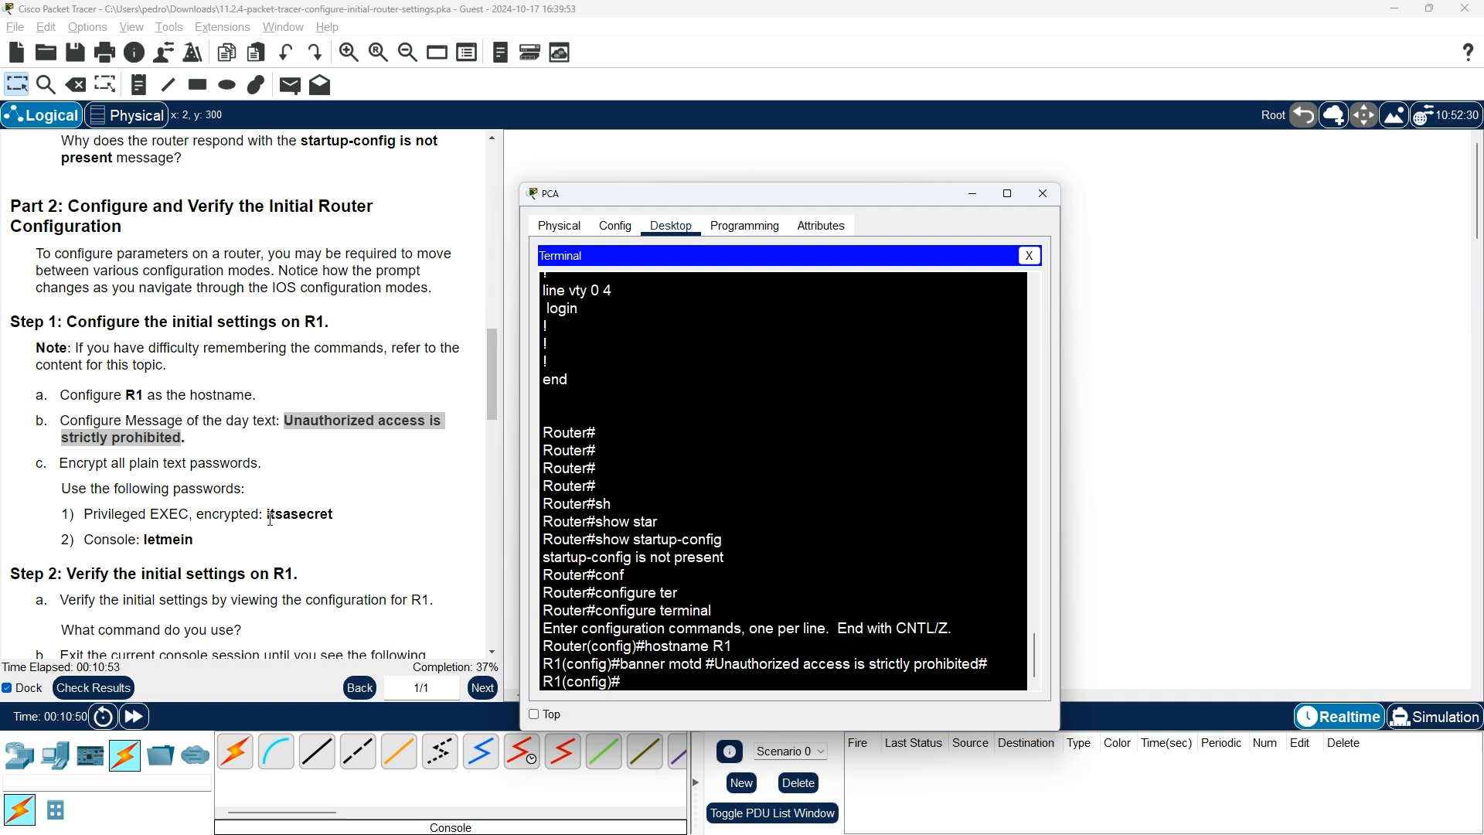
Look up the privileged EXEC and console passwords in the instructions and the NetAcad examples
left_click_drag(268, 514, 355, 523)
left_click(123, 540)
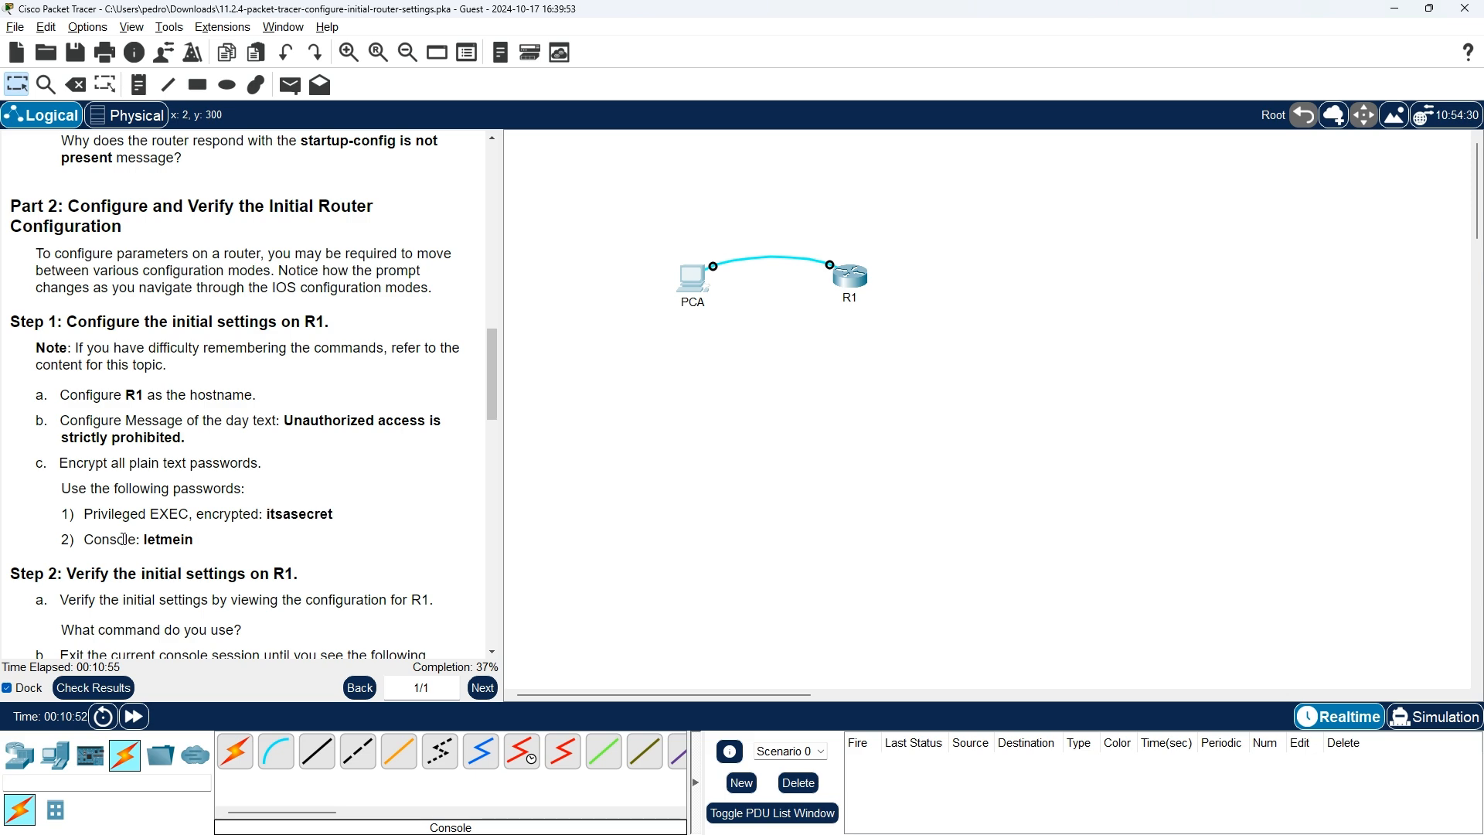
left_click_drag(147, 540, 194, 540)
left_click(286, 540)
key("alt+Tab")
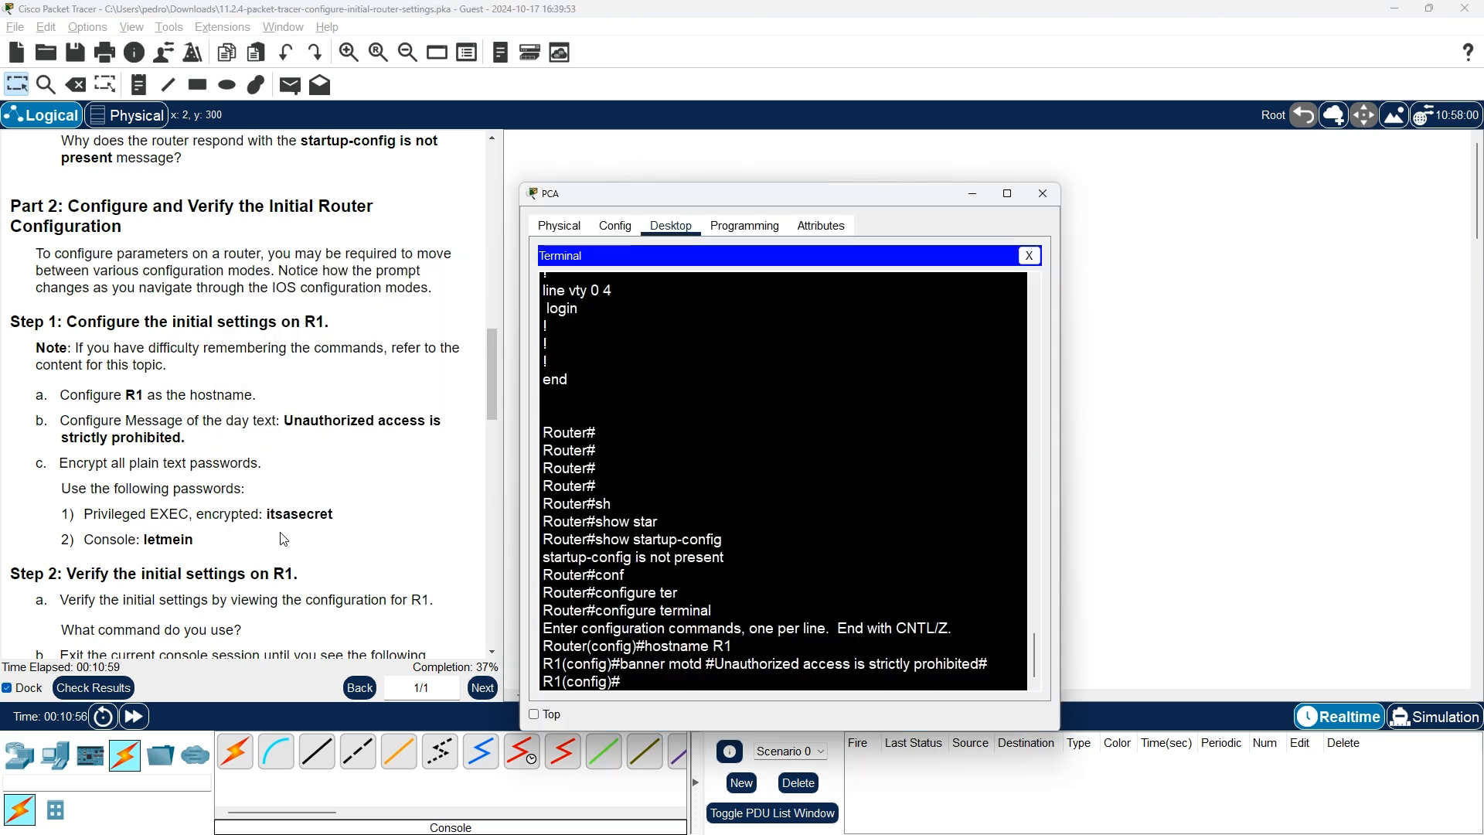
key("alt+Tab")
key("alt+Tab")
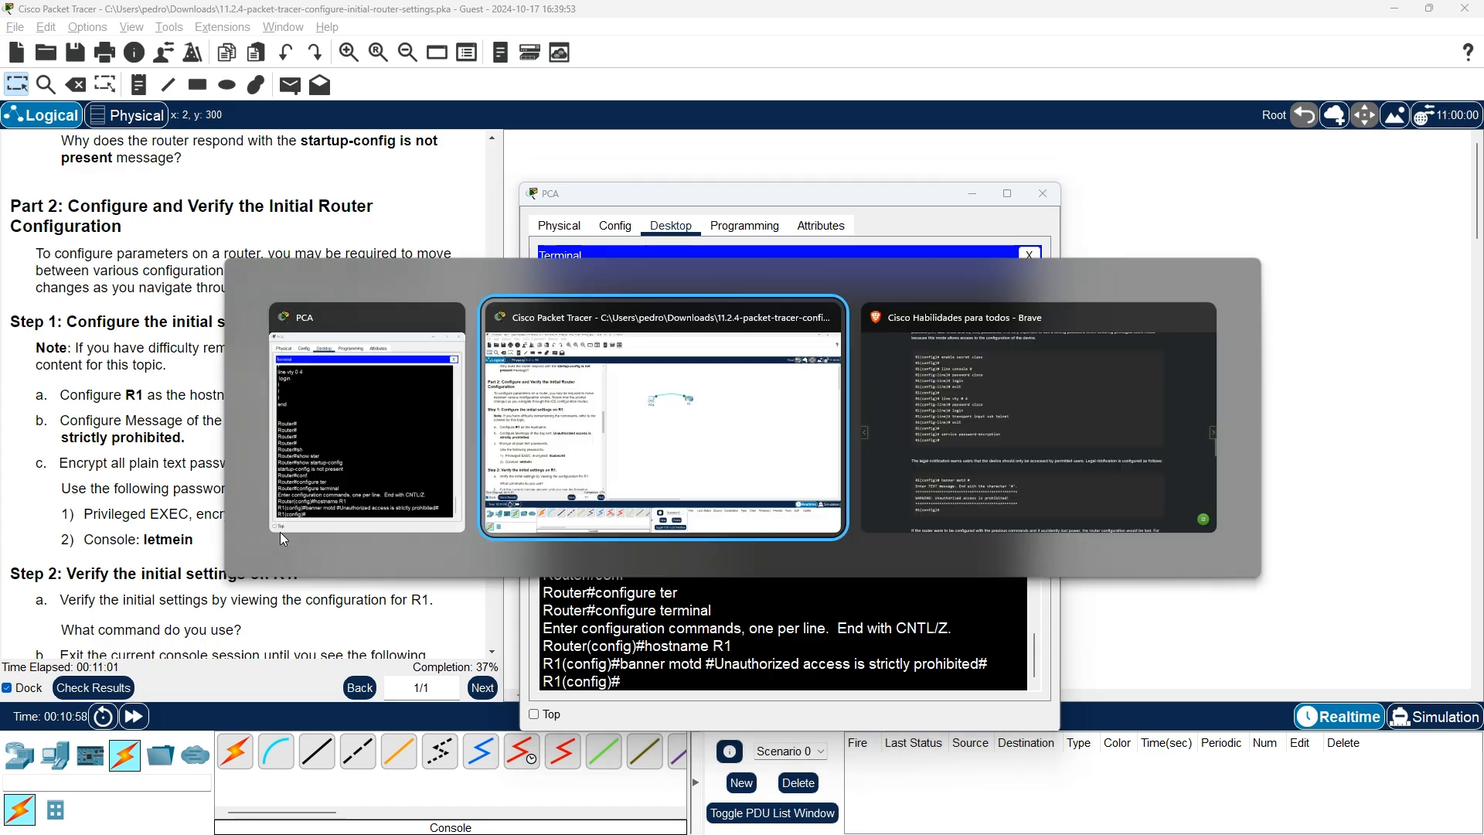
scroll(688, 487, "up", 1)
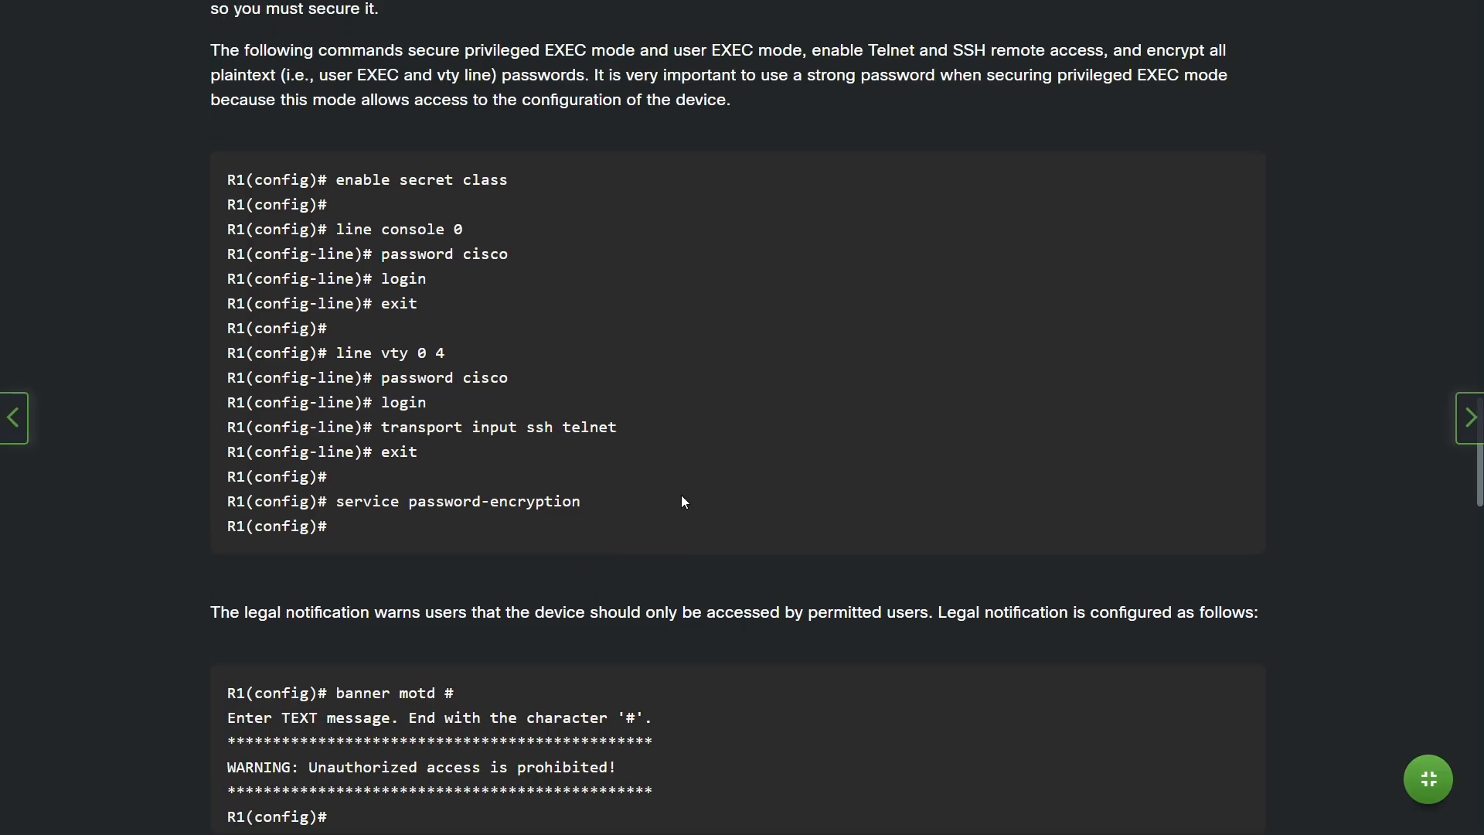
scroll(565, 331, "up", 2)
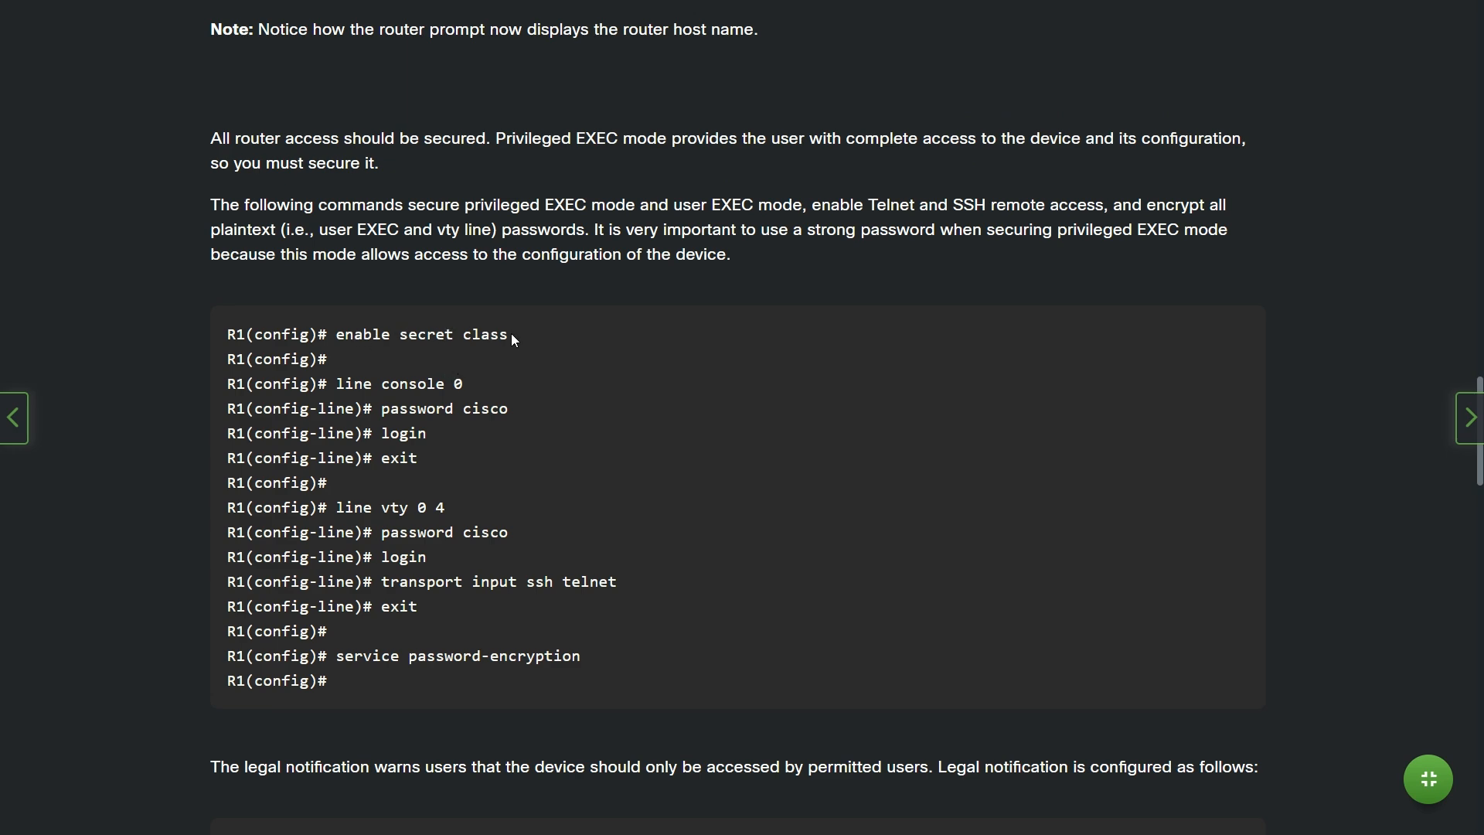
key("alt+Tab")
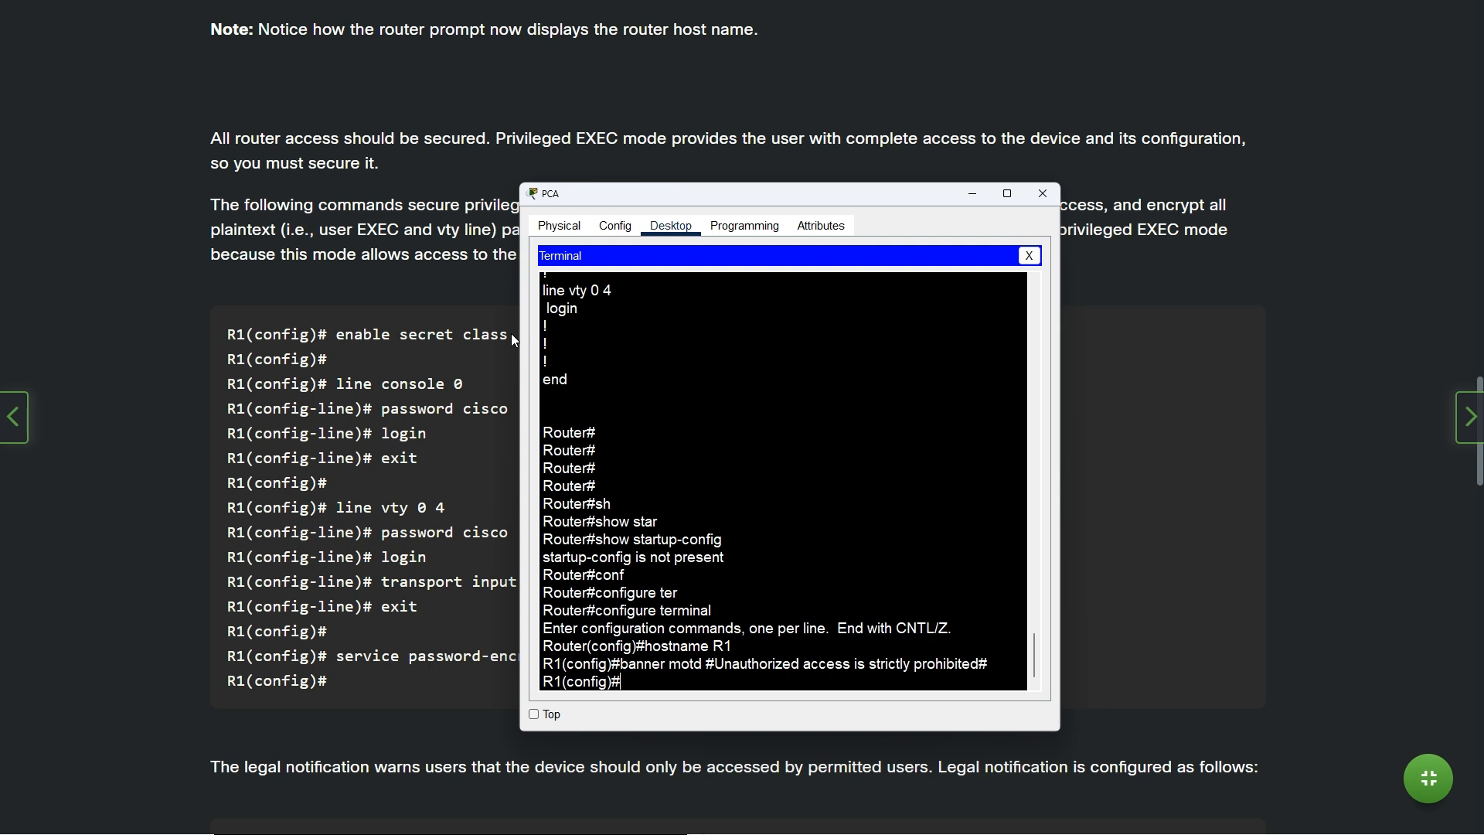
Set R1's encrypted enable secret to the password given in the instructions
type("enable se")
type("cc")
type("ret")
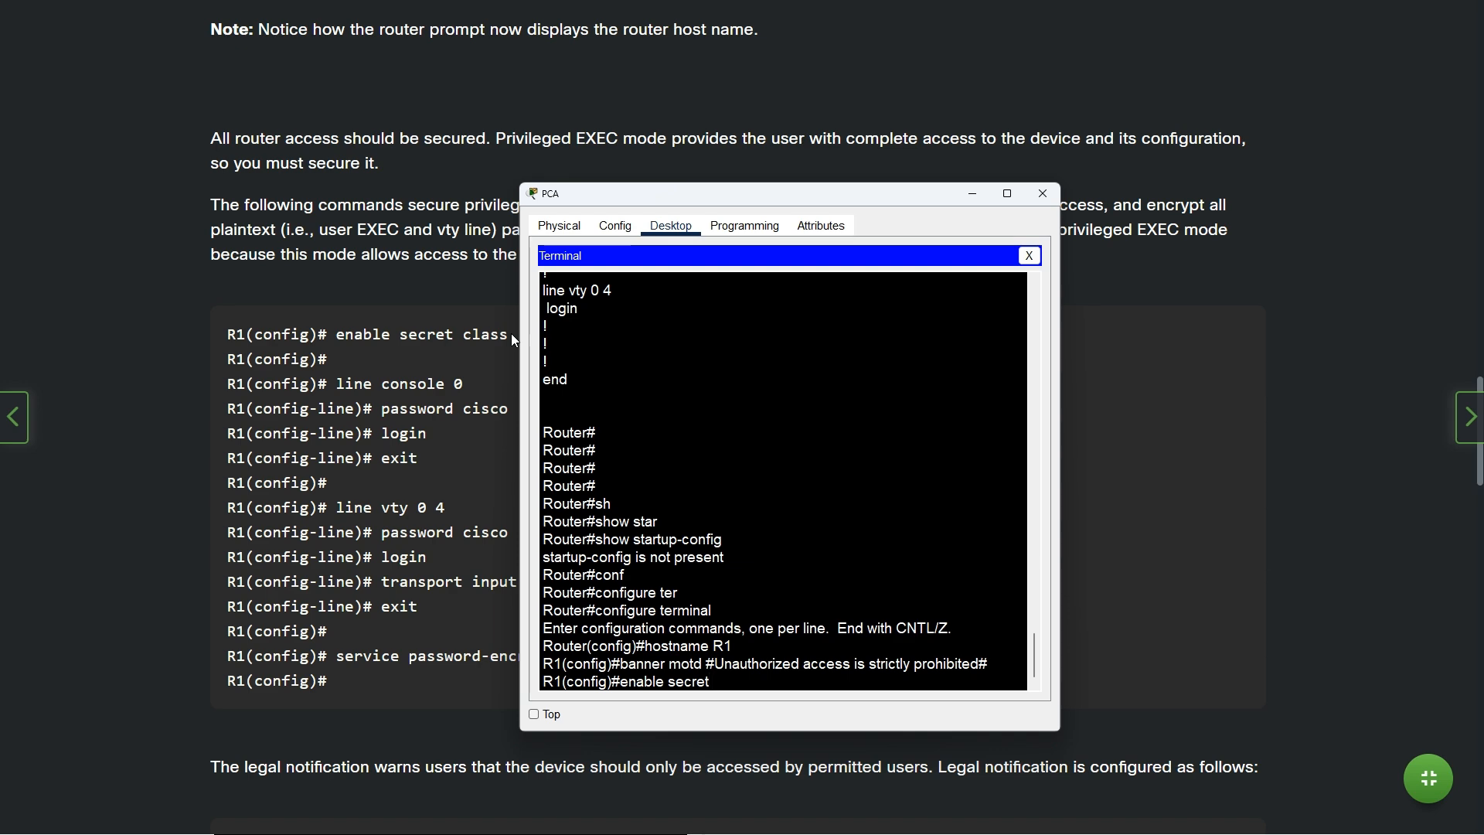
key("alt+Tab")
key("Tab")
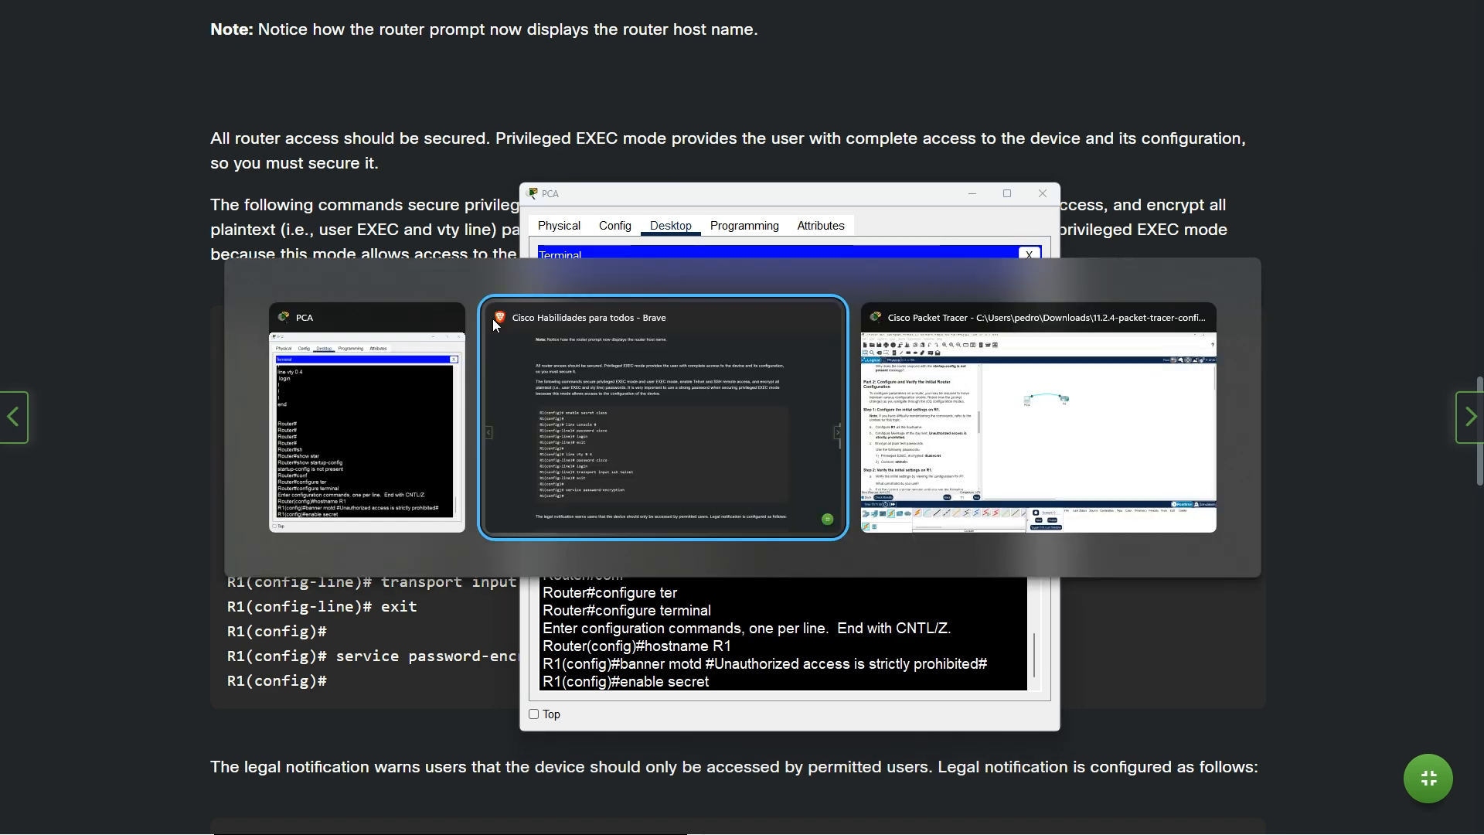
key("alt+Tab")
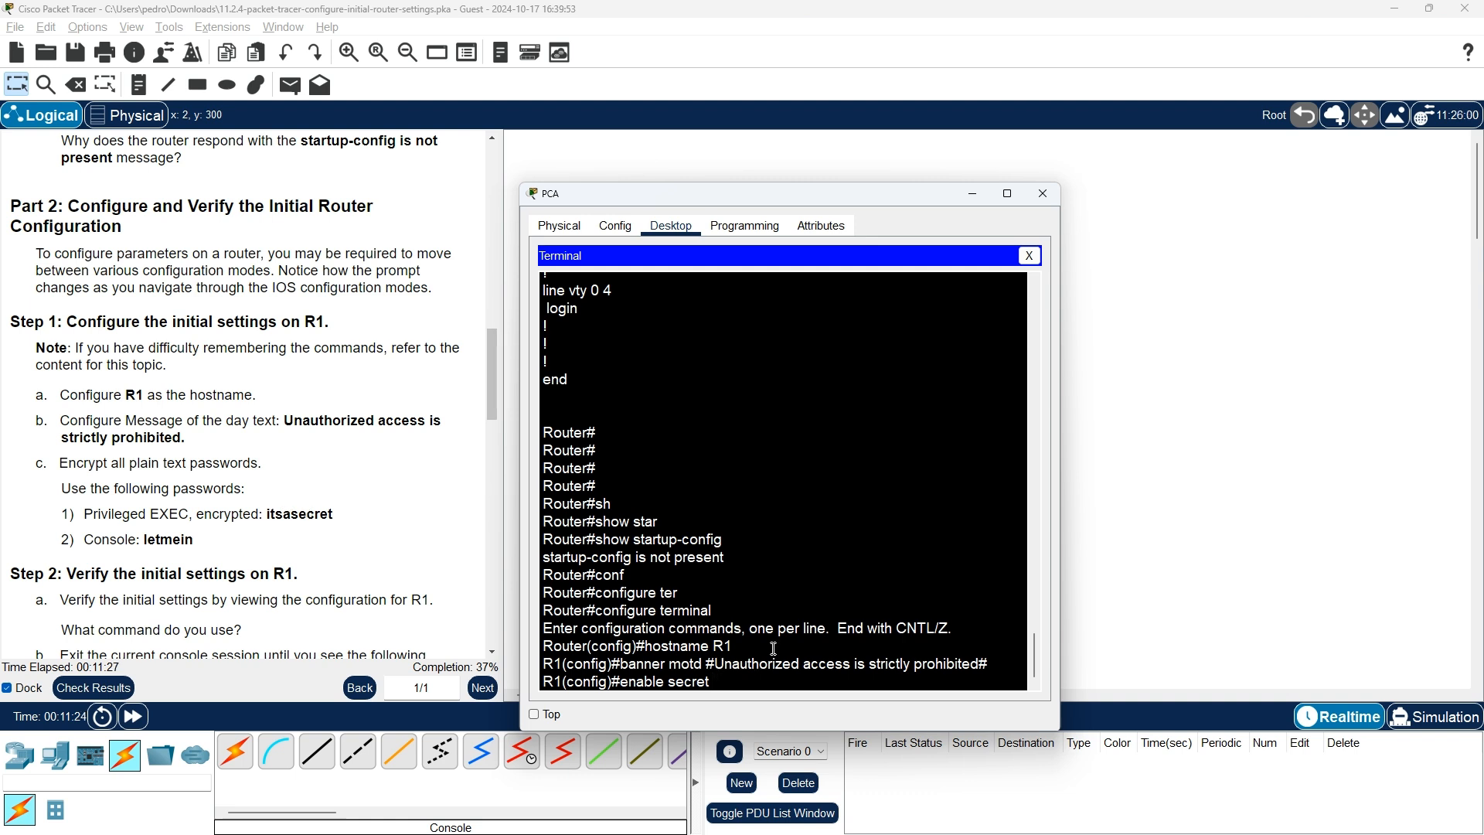
type("itsasecret")
key("Return")
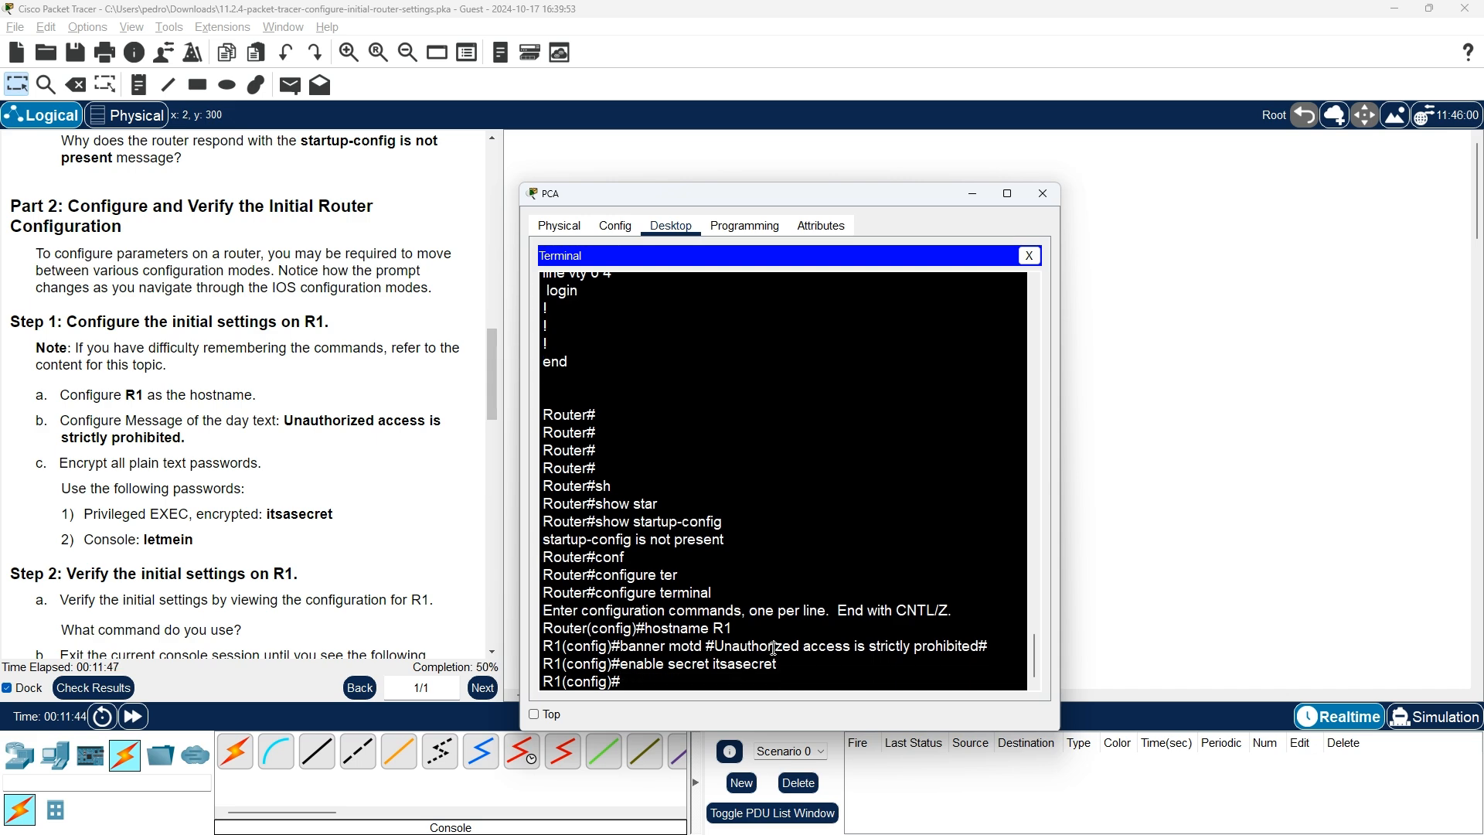
key("alt+Tab")
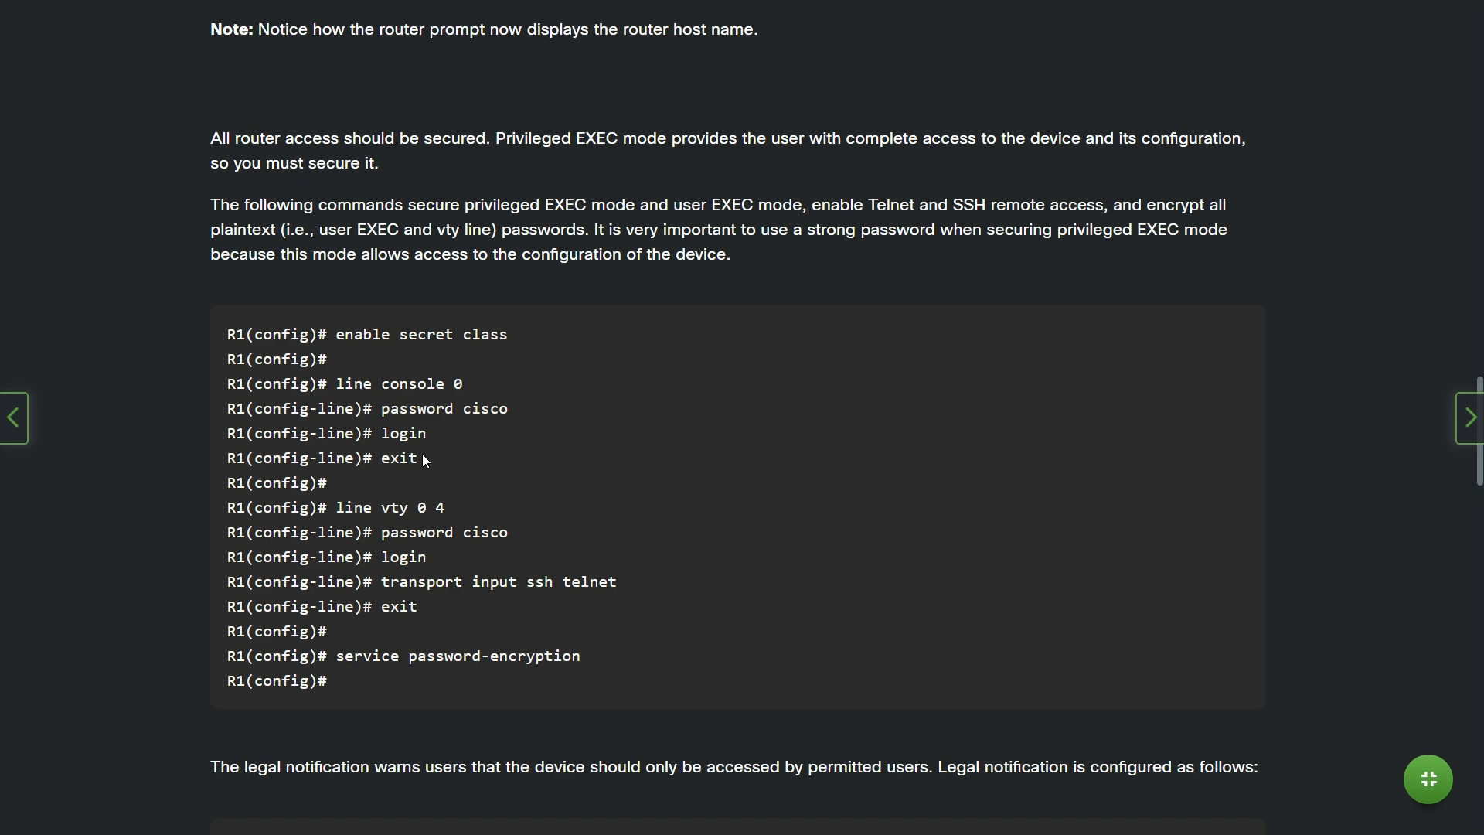
Enter line console 0 and set its password to the instructed console password
key("alt+Tab")
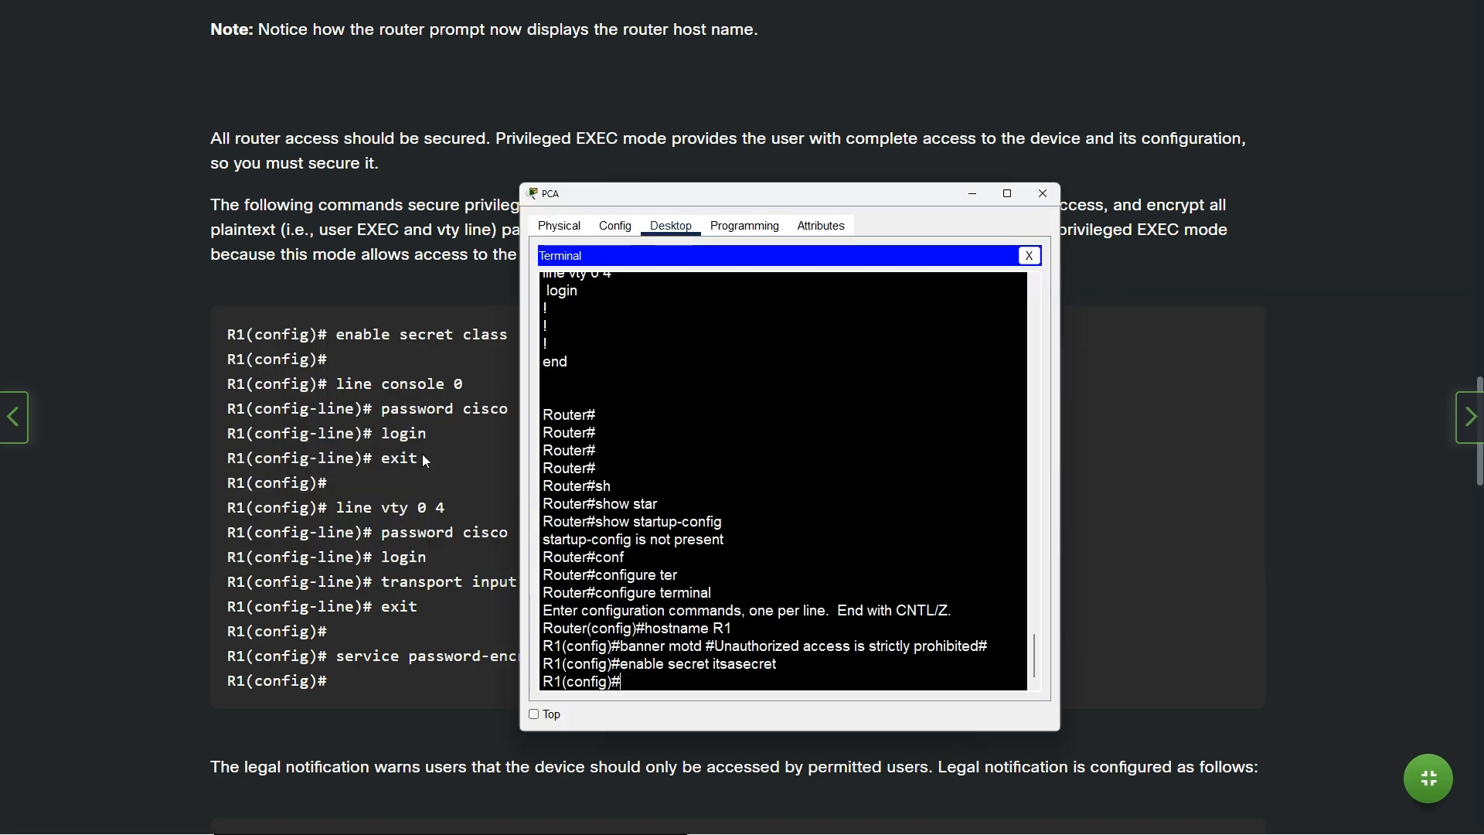
type("line console 0")
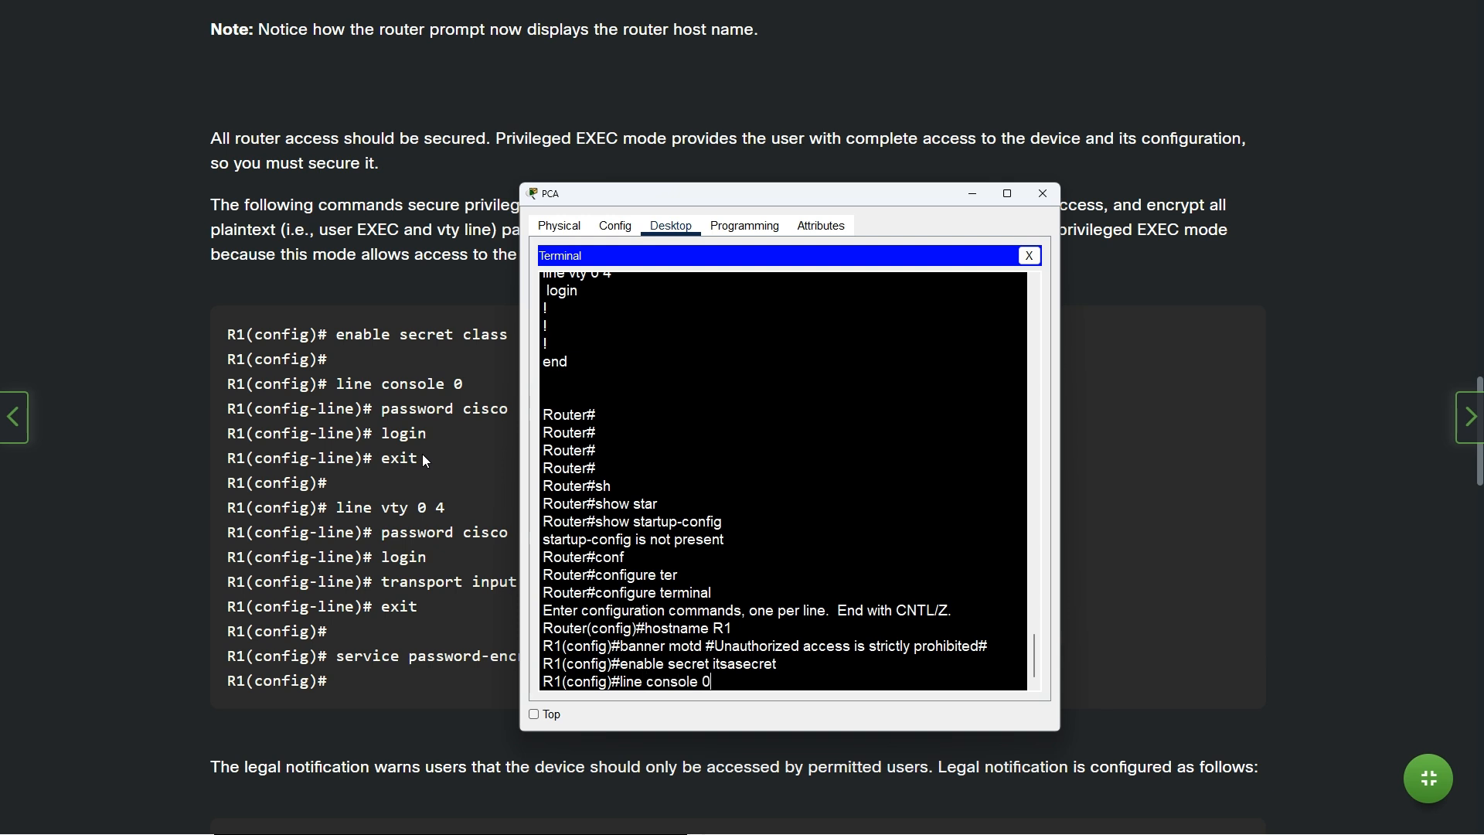
key("Return")
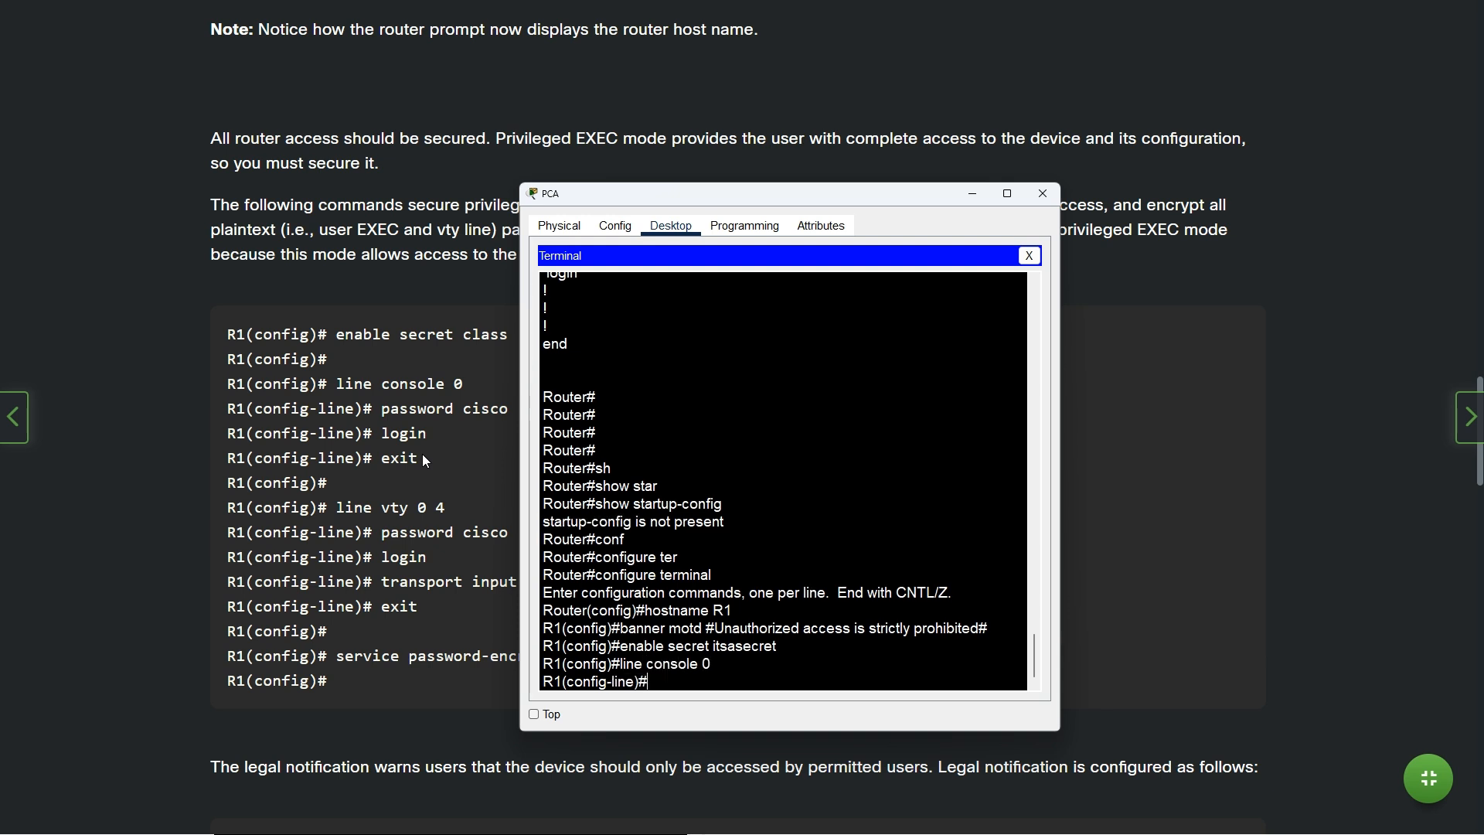
type("password")
key("alt+Tab")
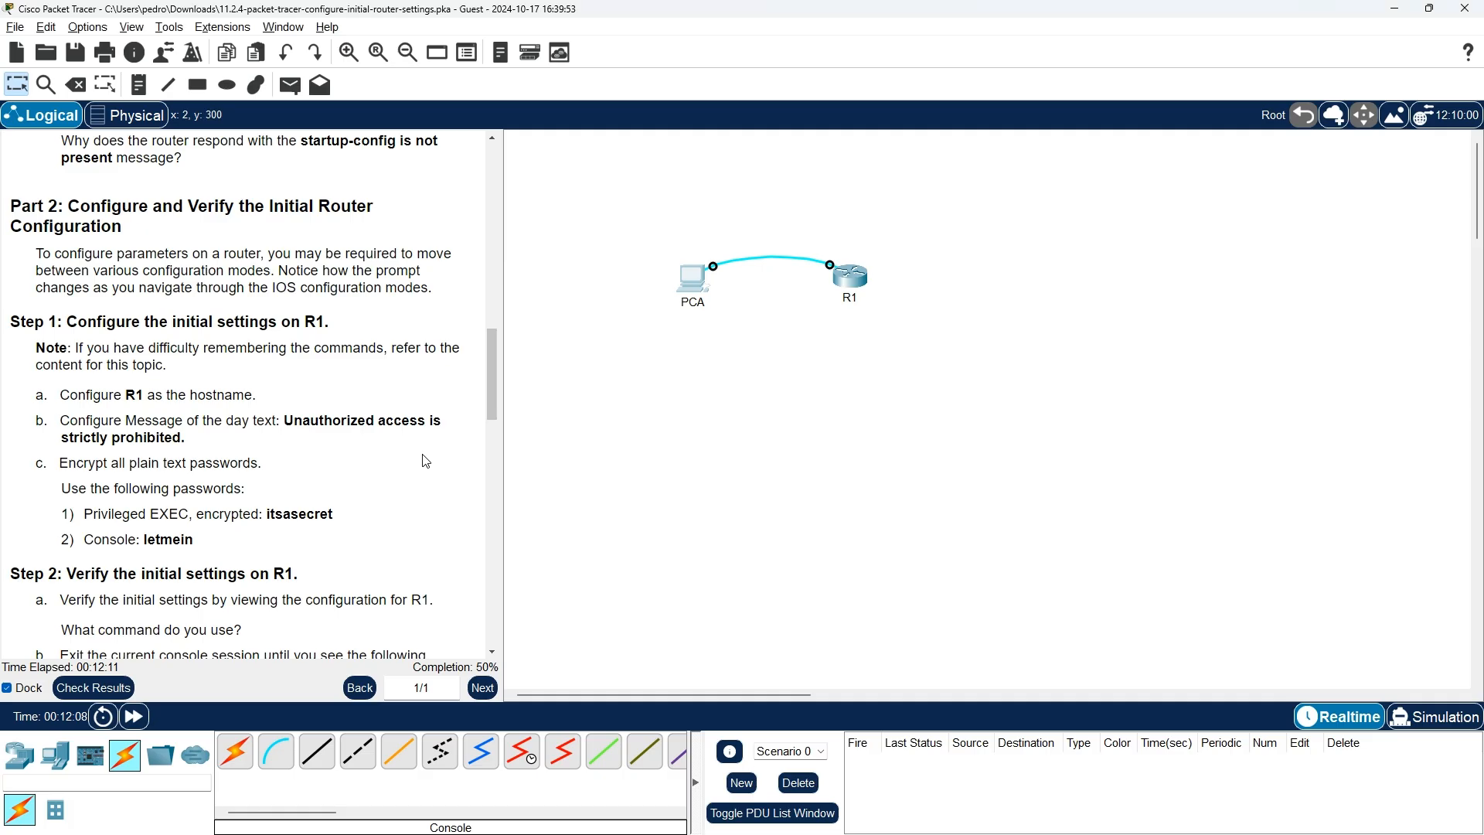
key("alt+Tab")
key("Tab")
key("alt+shift+Tab")
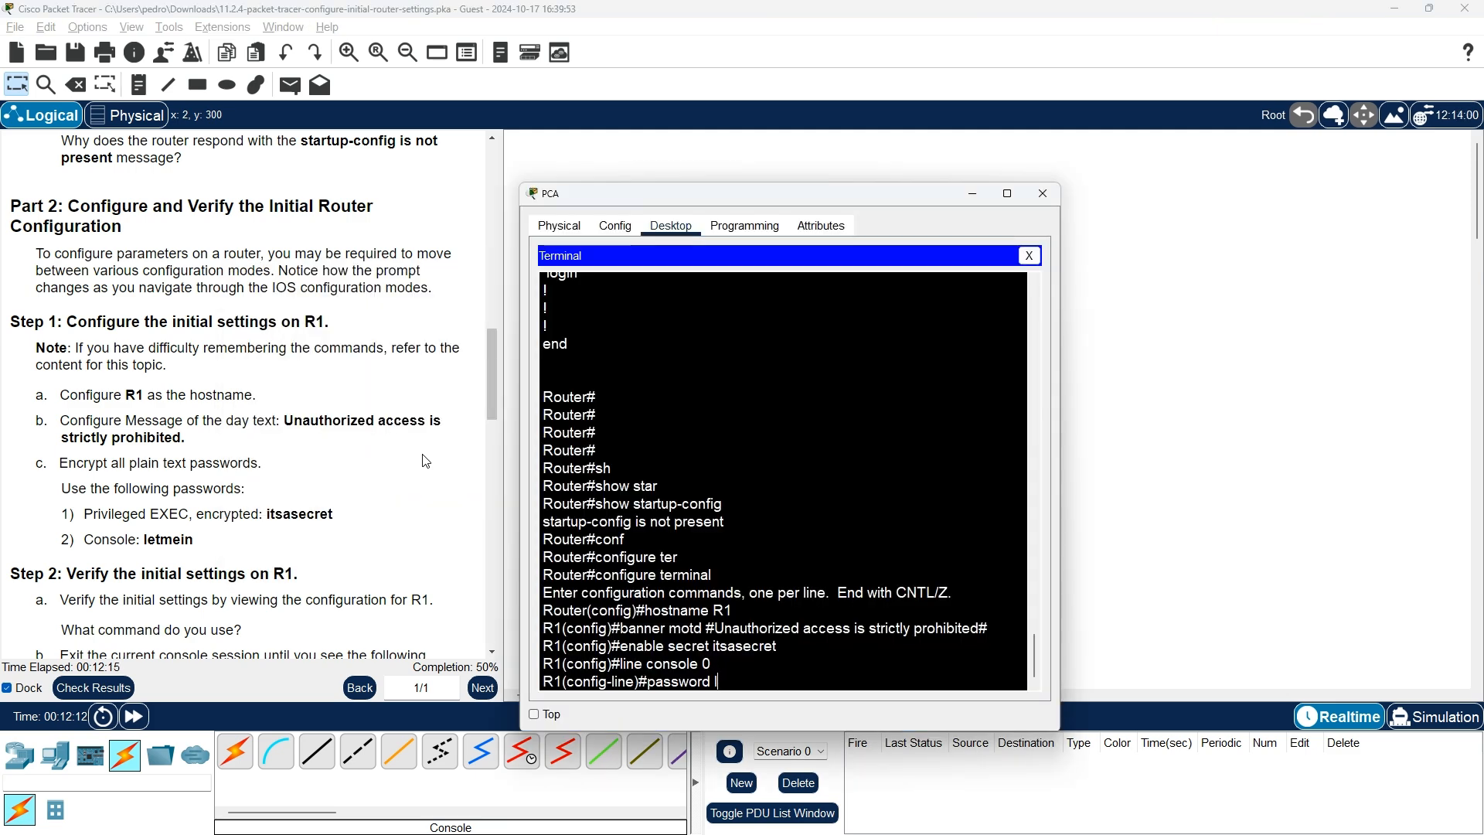
type("letmein")
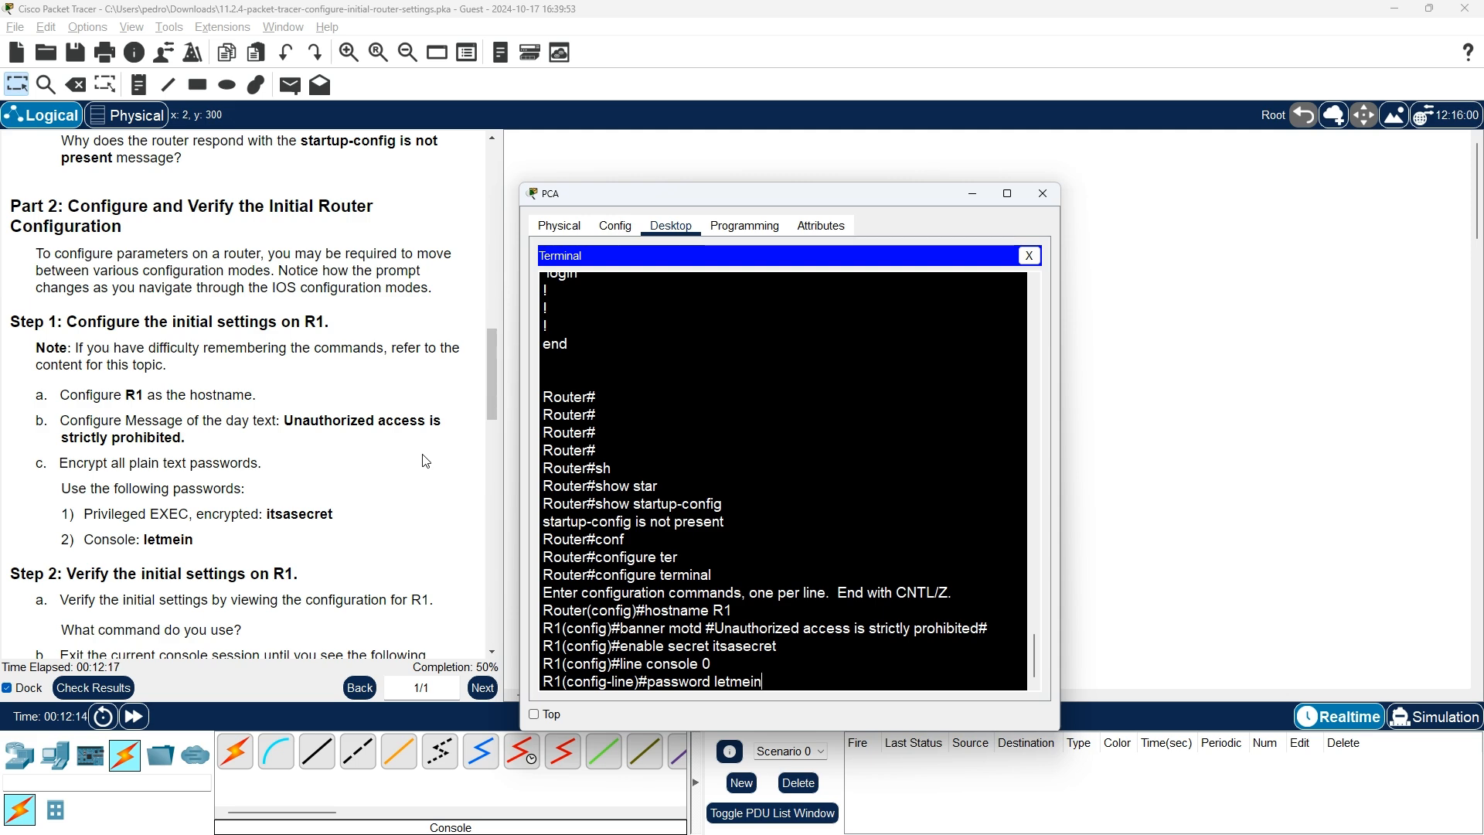
key("Return")
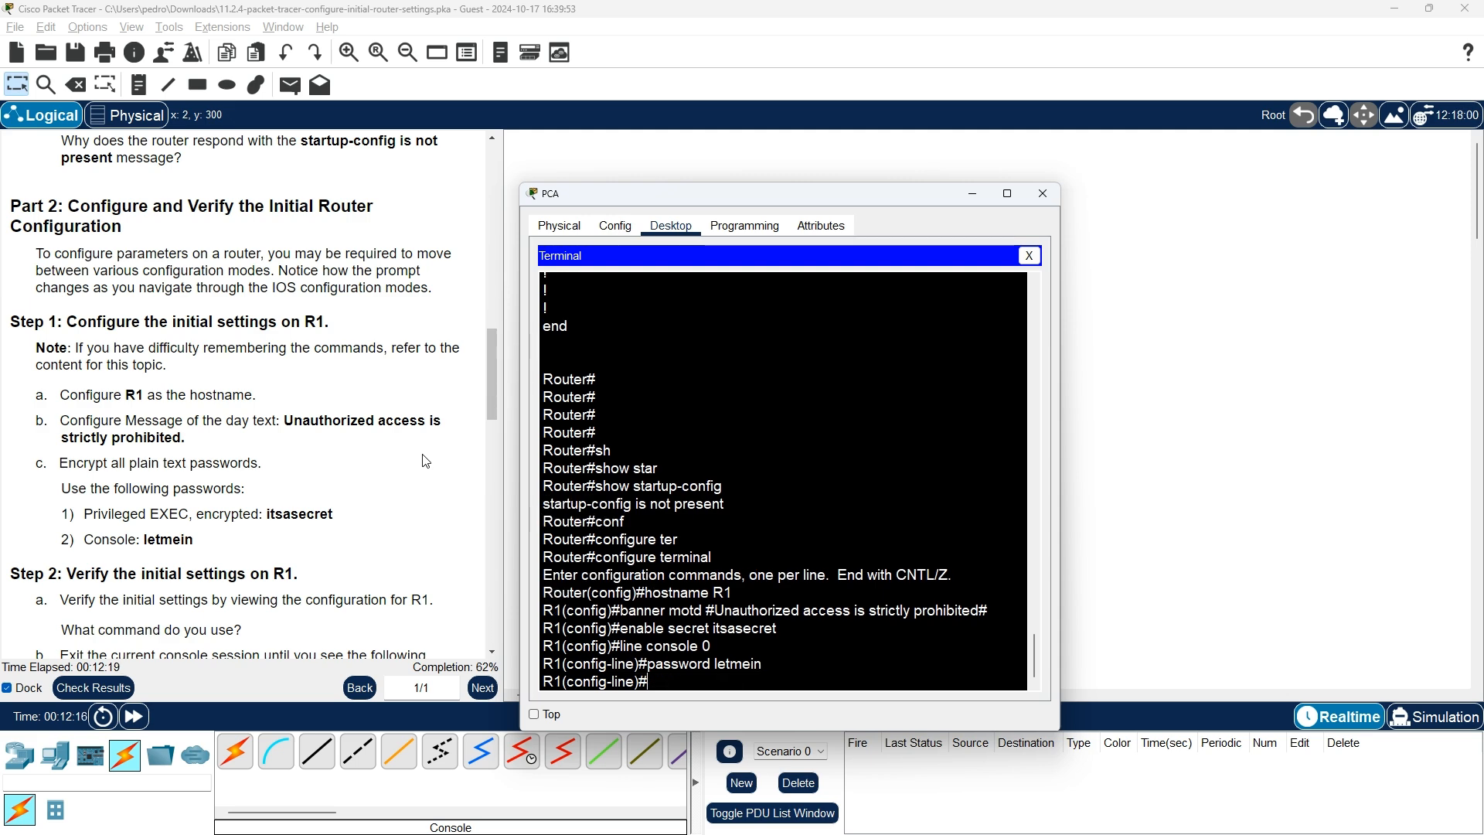
Require login on the console line and exit back to global configuration
key("alt+Tab")
key("alt+Tab")
key("alt+Tab")
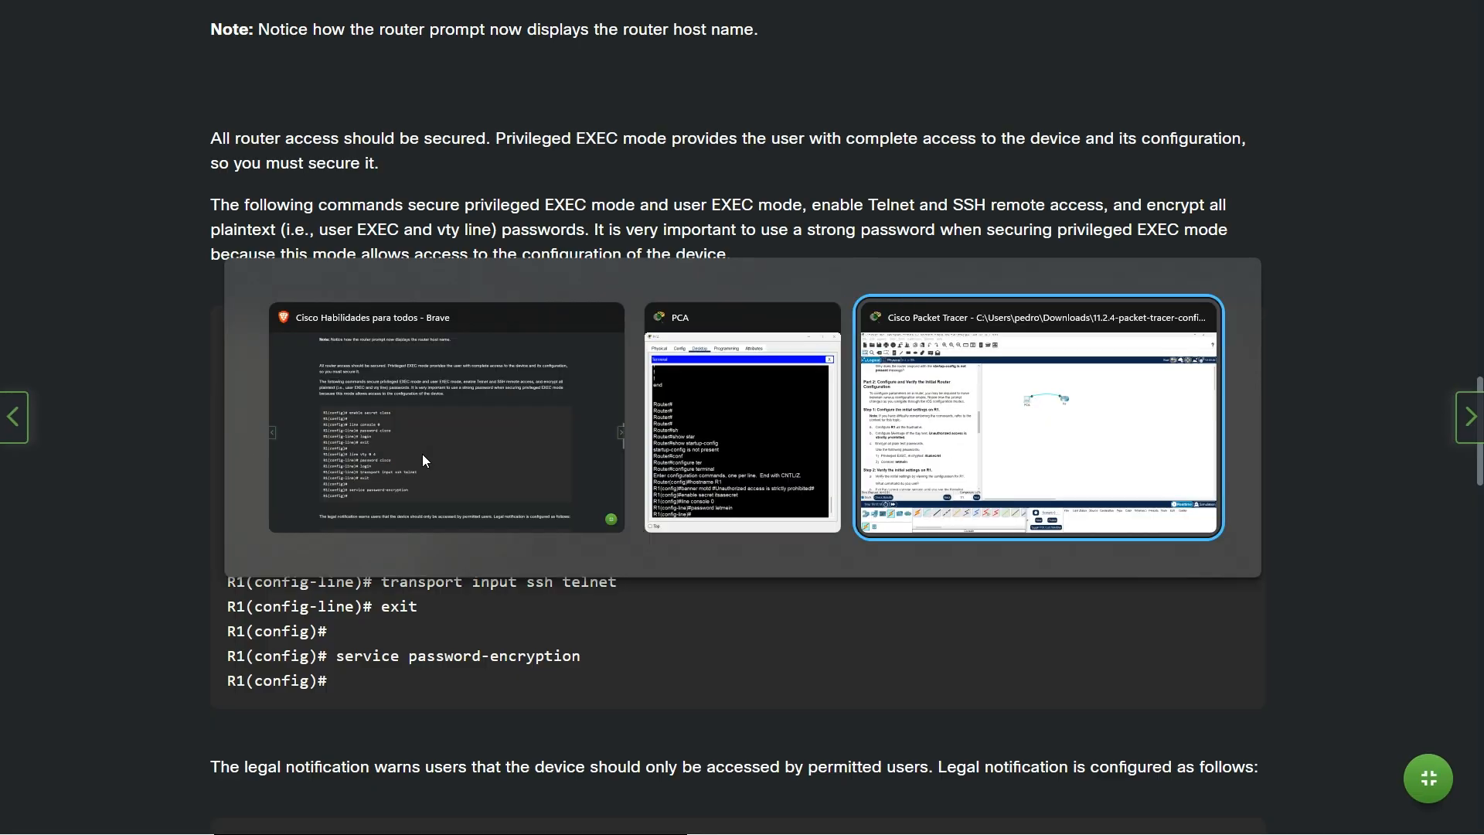
key("alt+Tab")
key("alt+Tab")
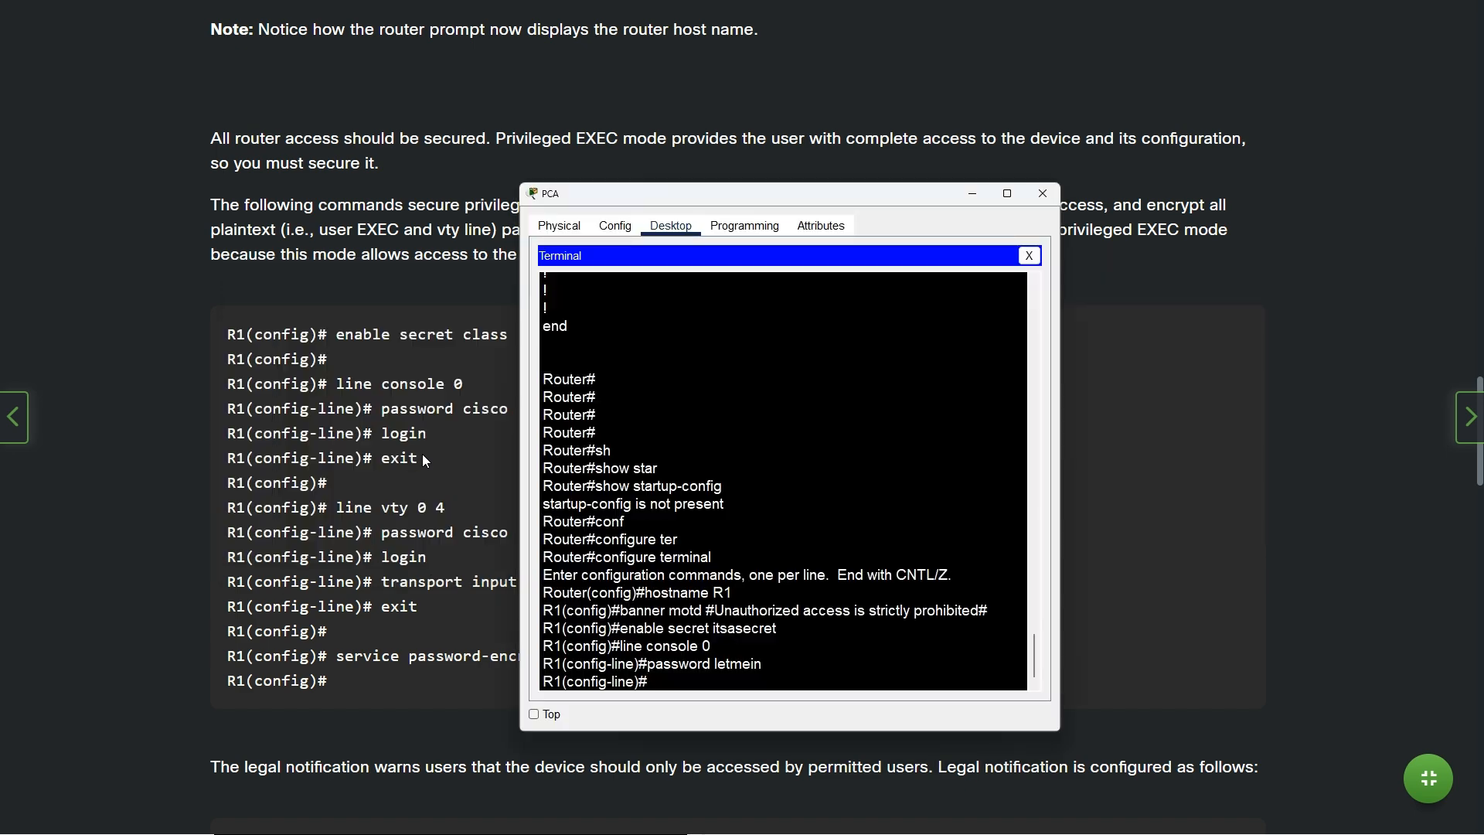
type("login")
key("Return")
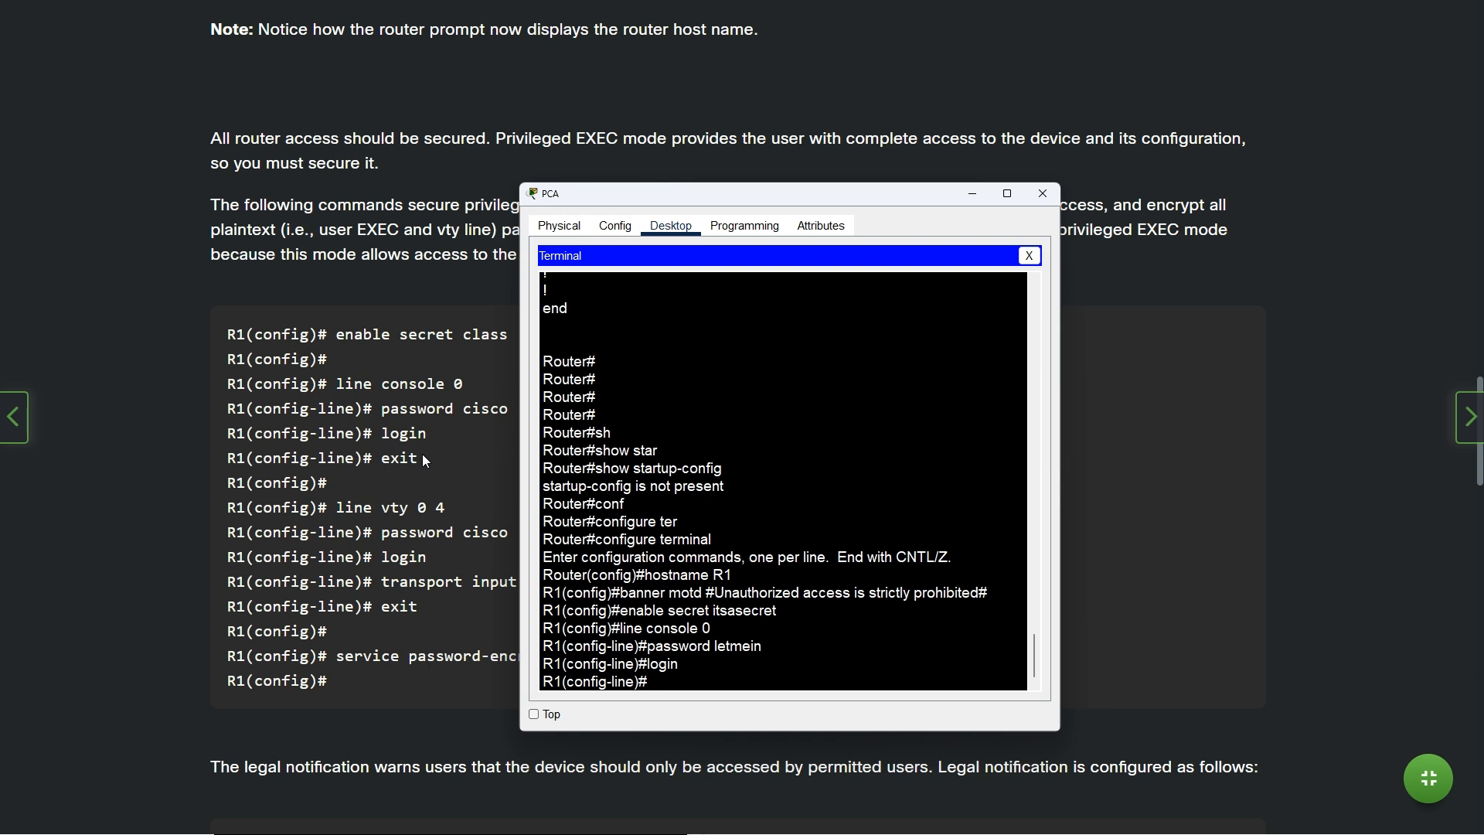
type("exit")
key("Return")
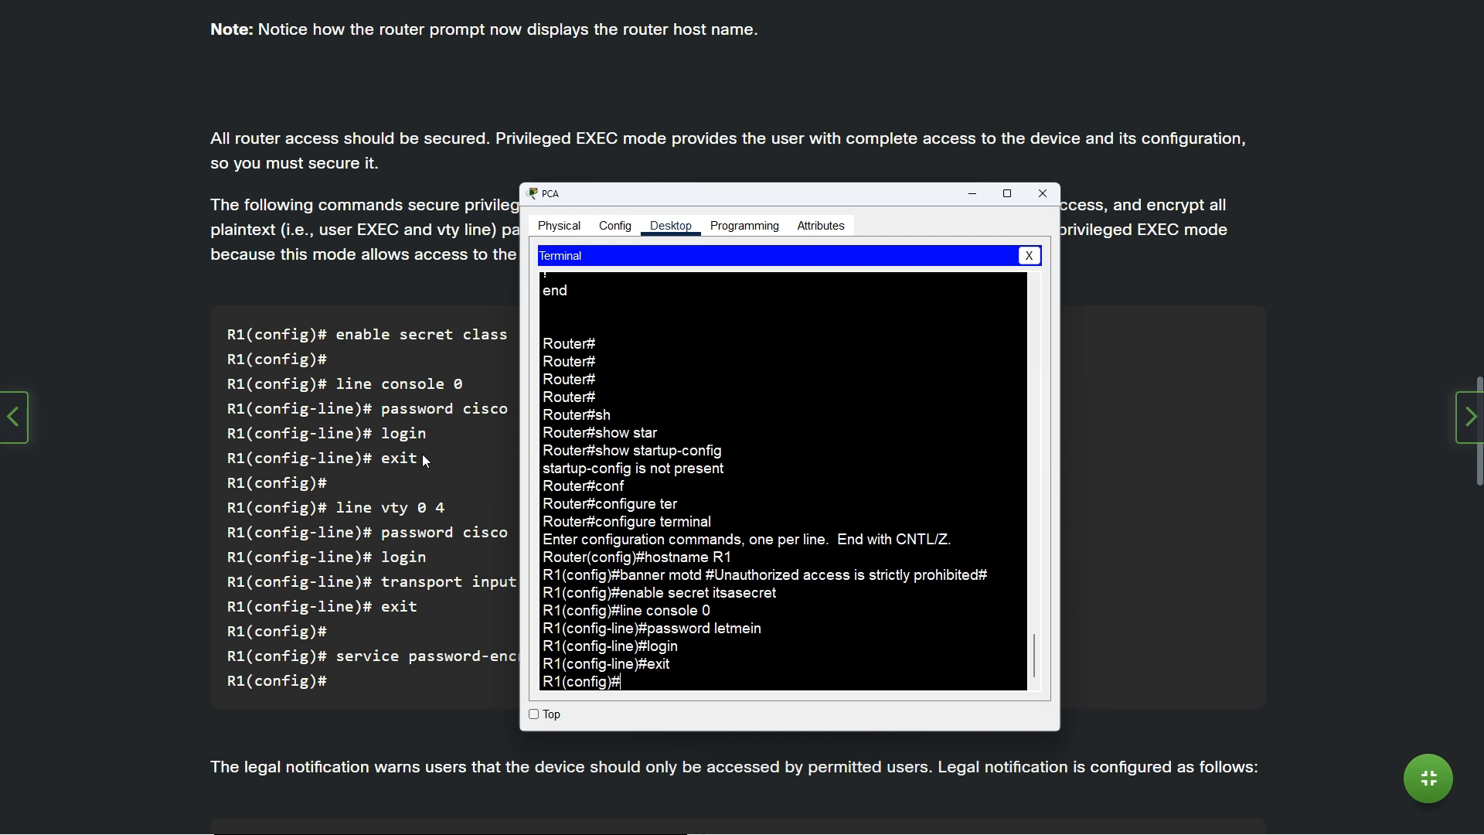
Leave configuration mode with exit, Ctrl+Z and end to get back to the R1# prompt
type("exit")
key("Return")
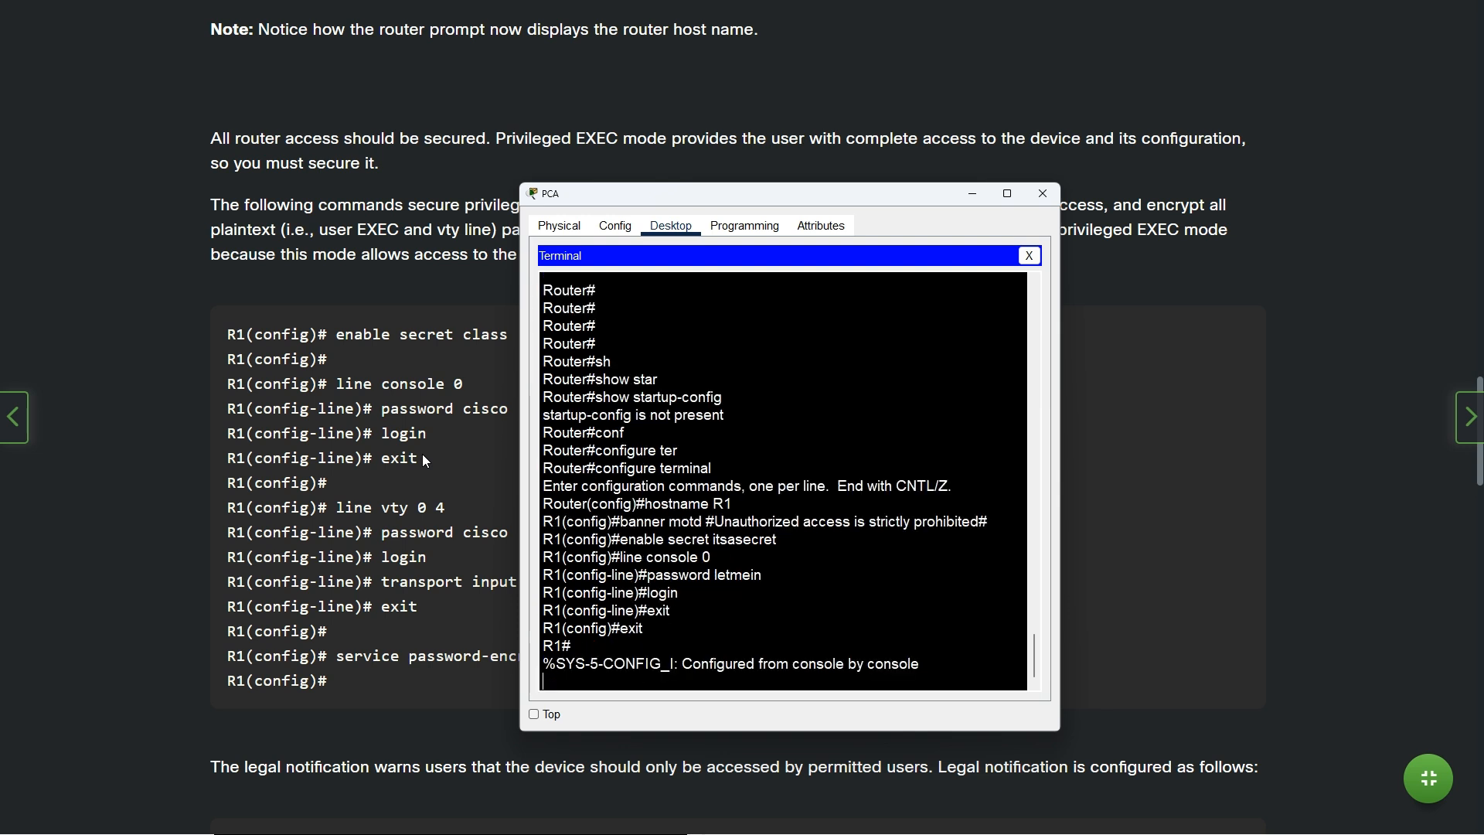
key("Return")
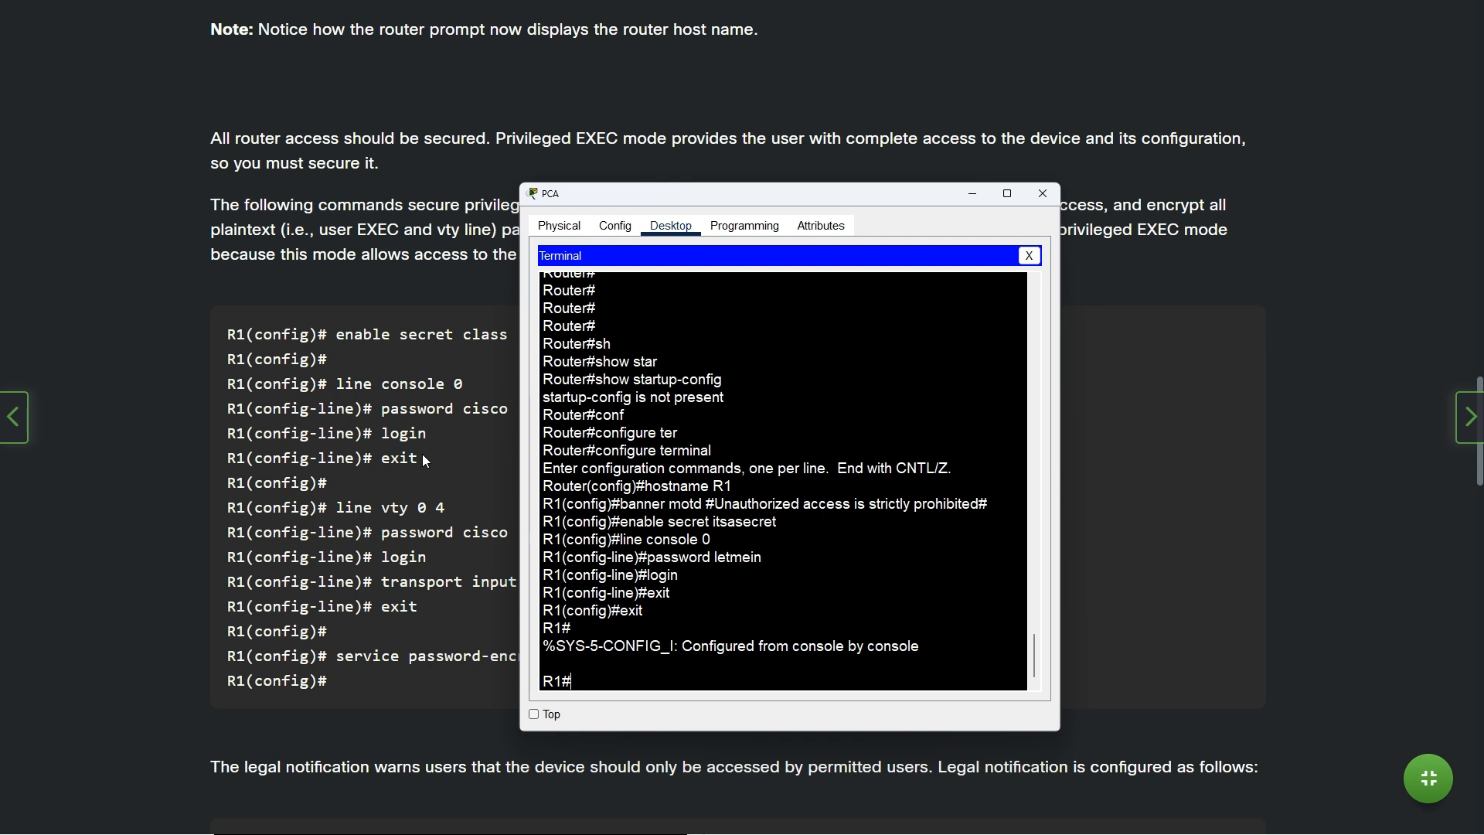
key("ctrl+z")
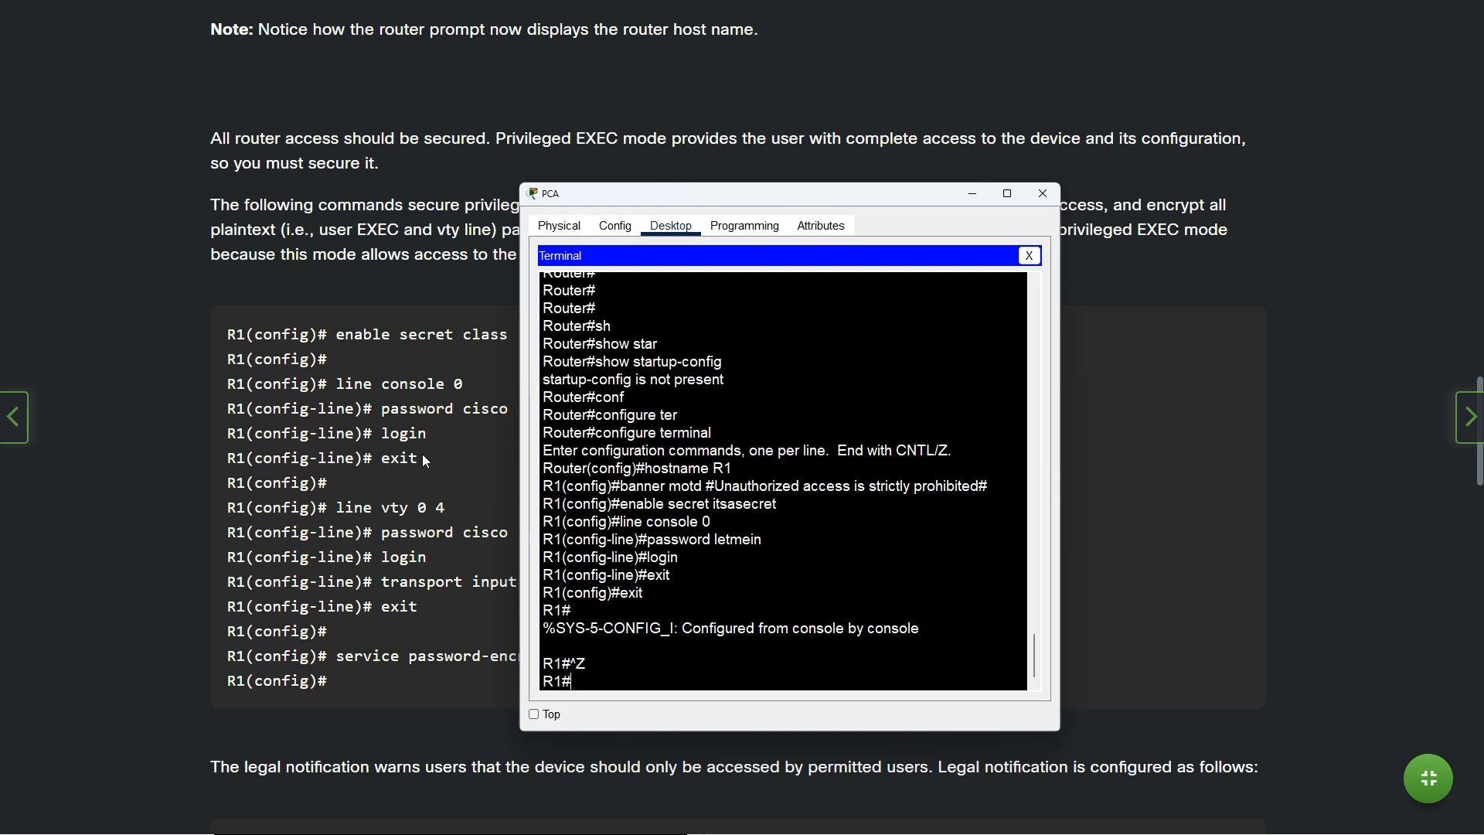
key("ctrl+z")
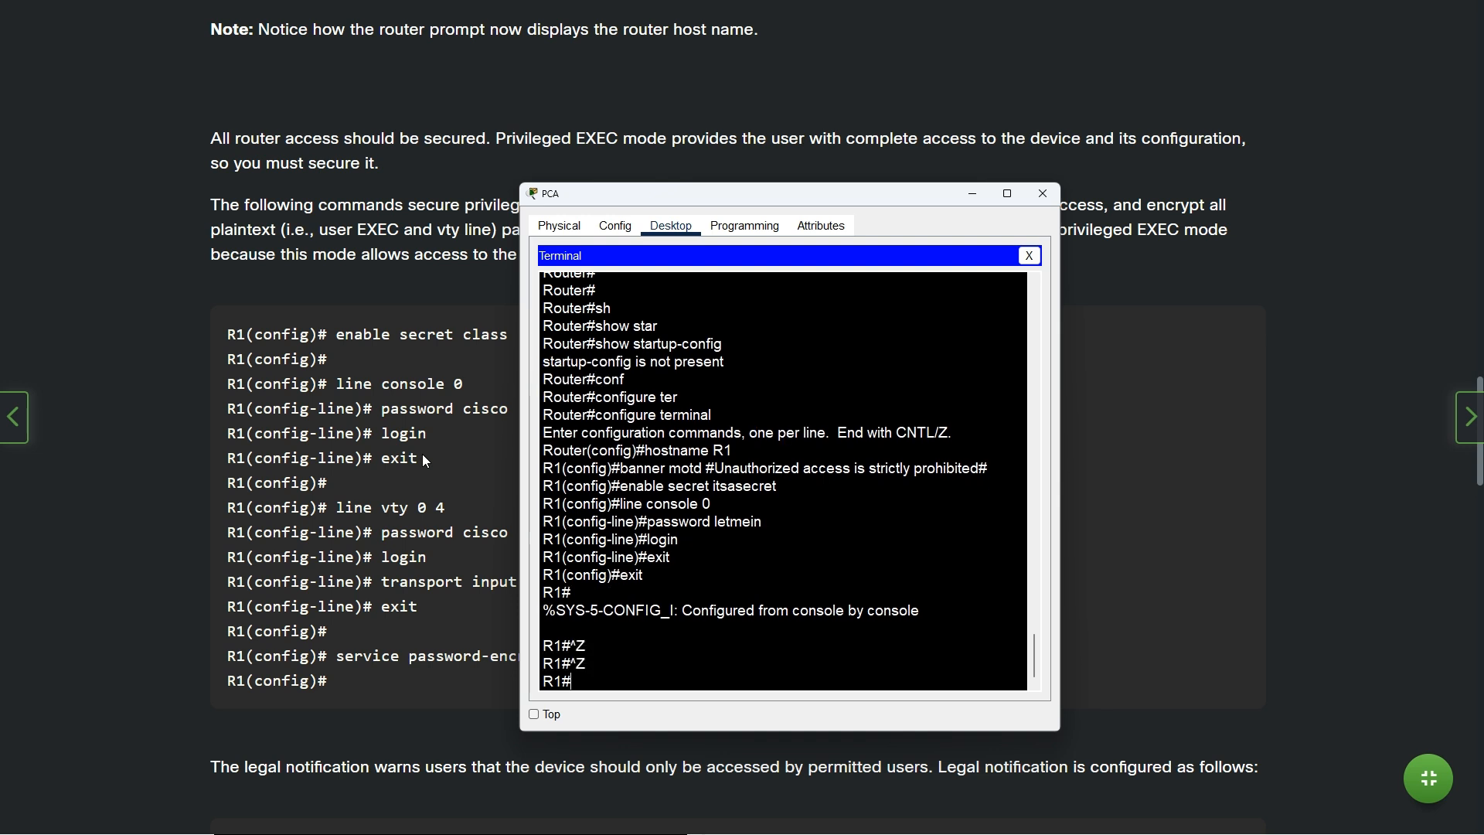
key("Return")
type("end")
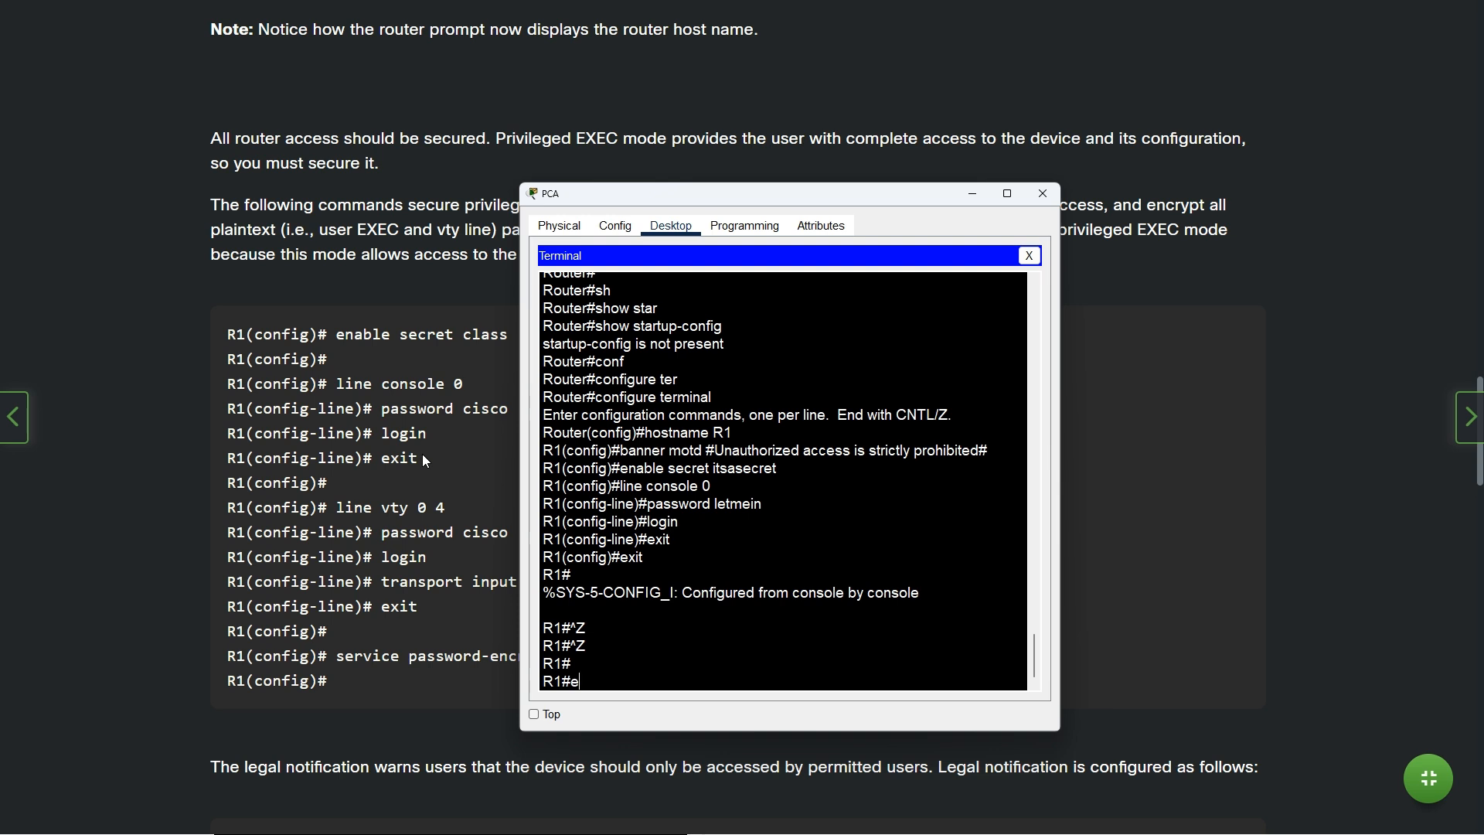
key("Return")
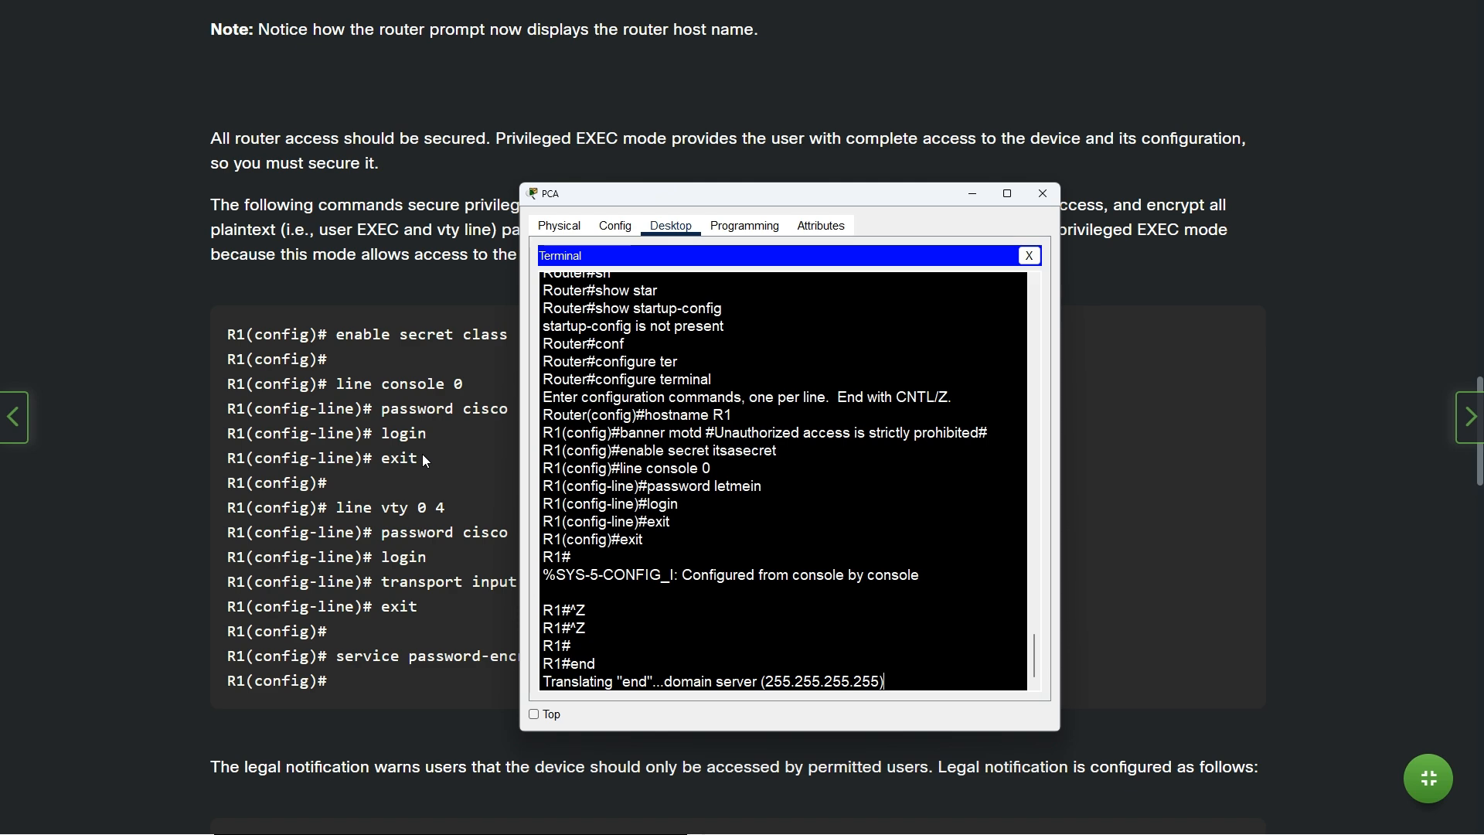
Bring up the activity instructions, now showing 75% completion
key("alt+Tab")
key("alt+Tab")
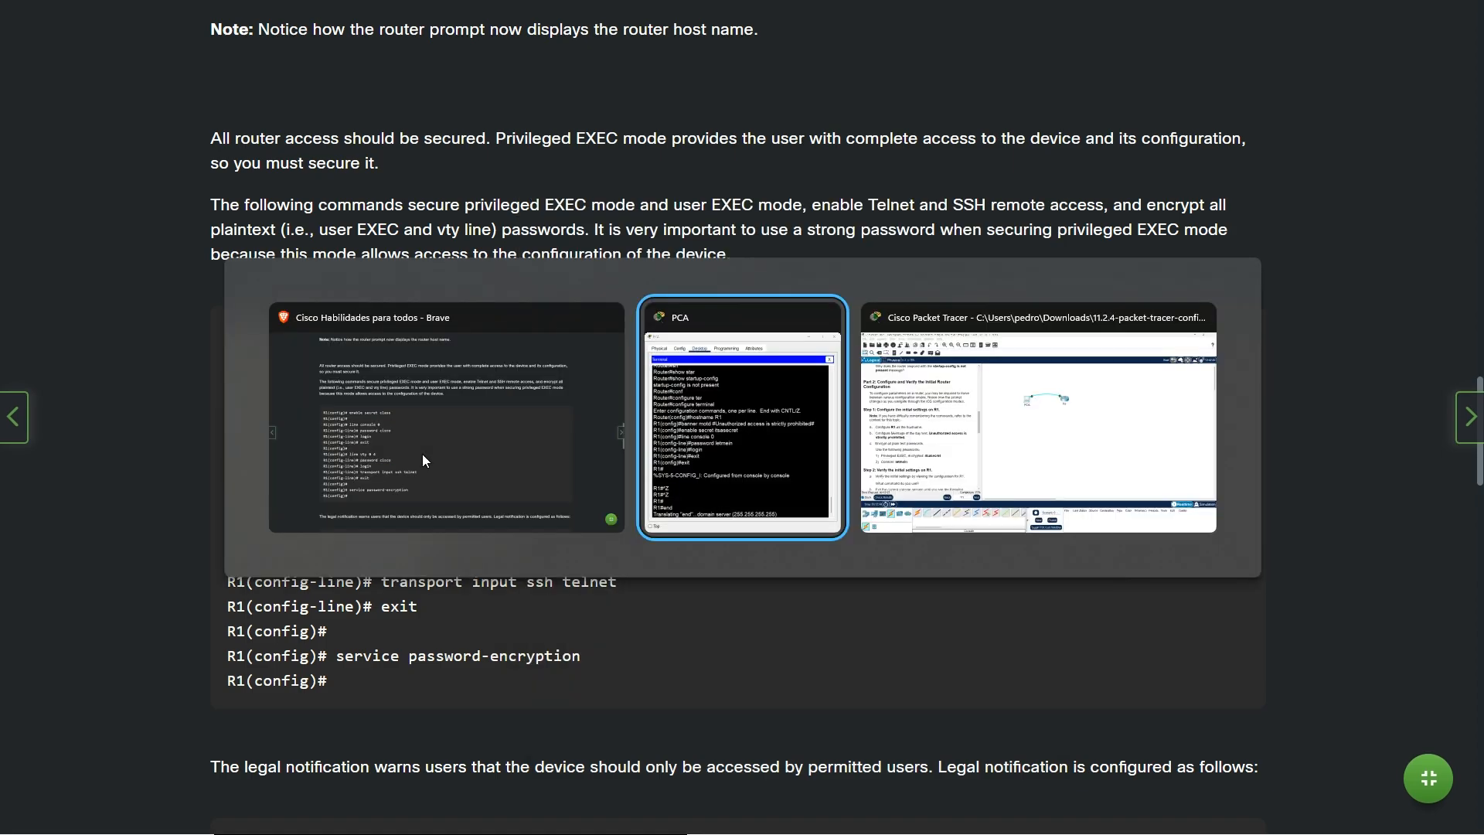
key("alt+Tab")
key("alt+Tab")
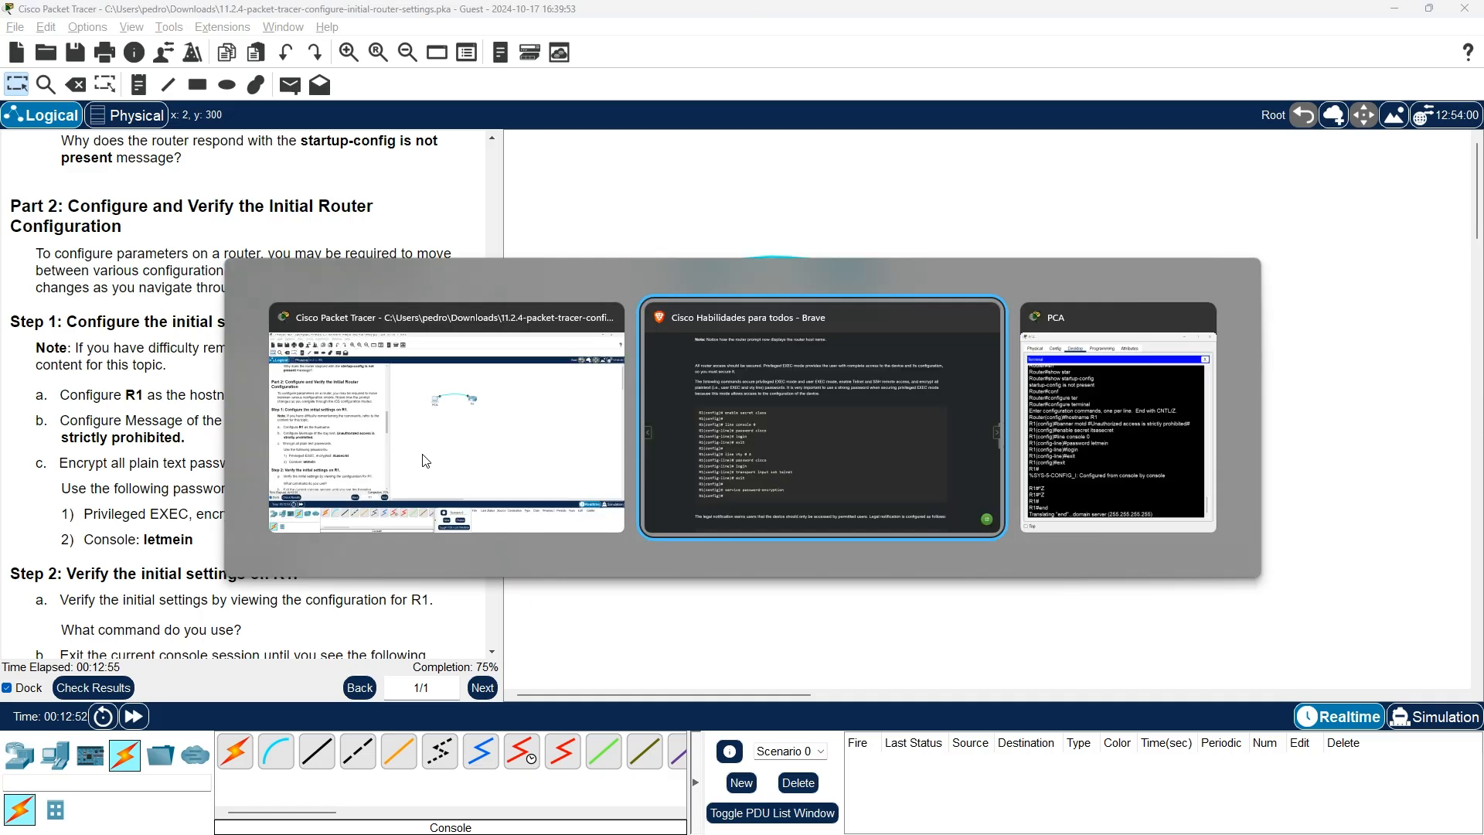
key("alt+Tab")
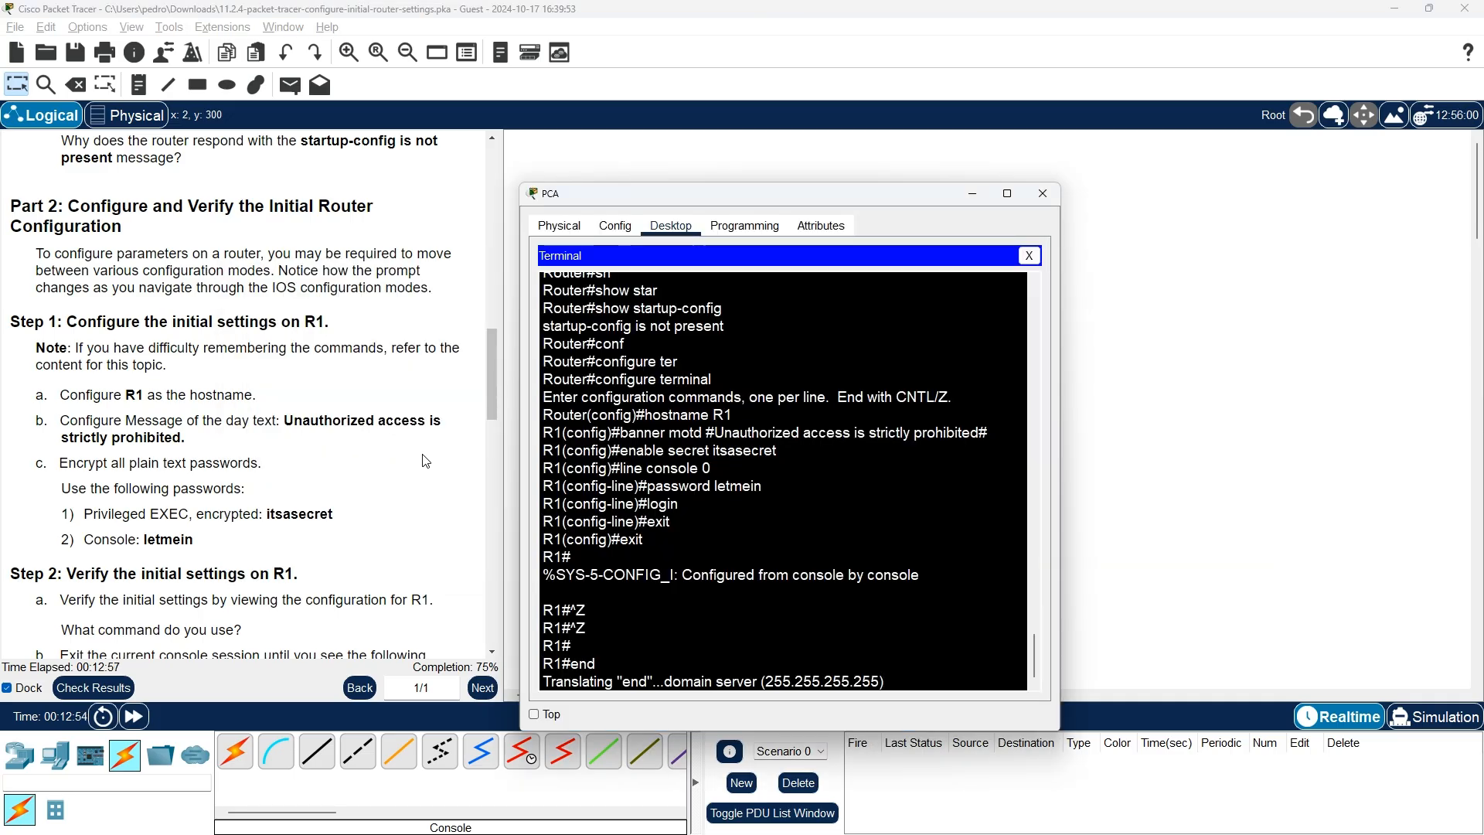
Back in PCA's terminal, abort the mistaken name lookup with Ctrl+Shift+6
key("alt+Tab")
key("Return")
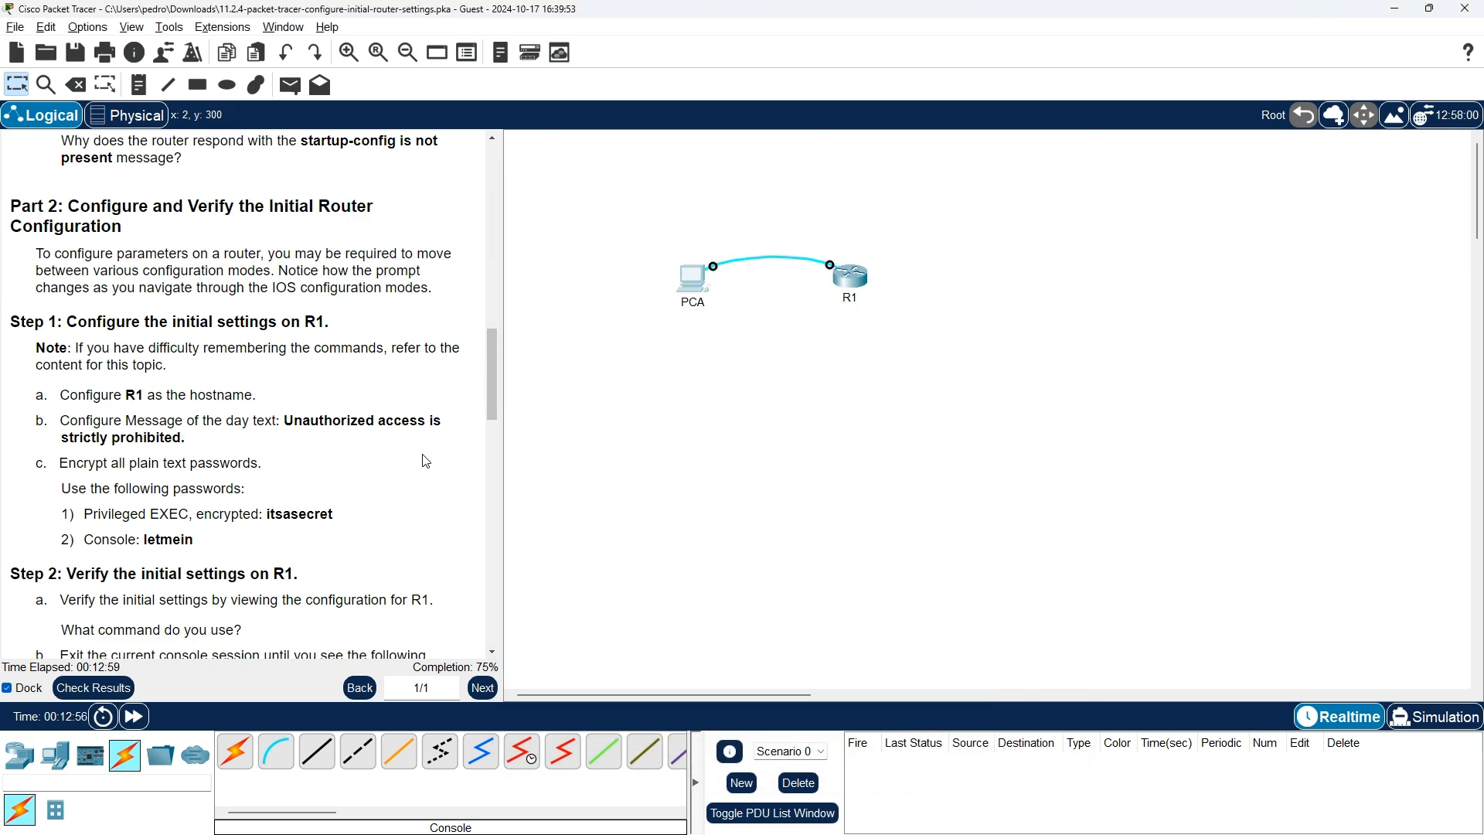
key("alt+Tab")
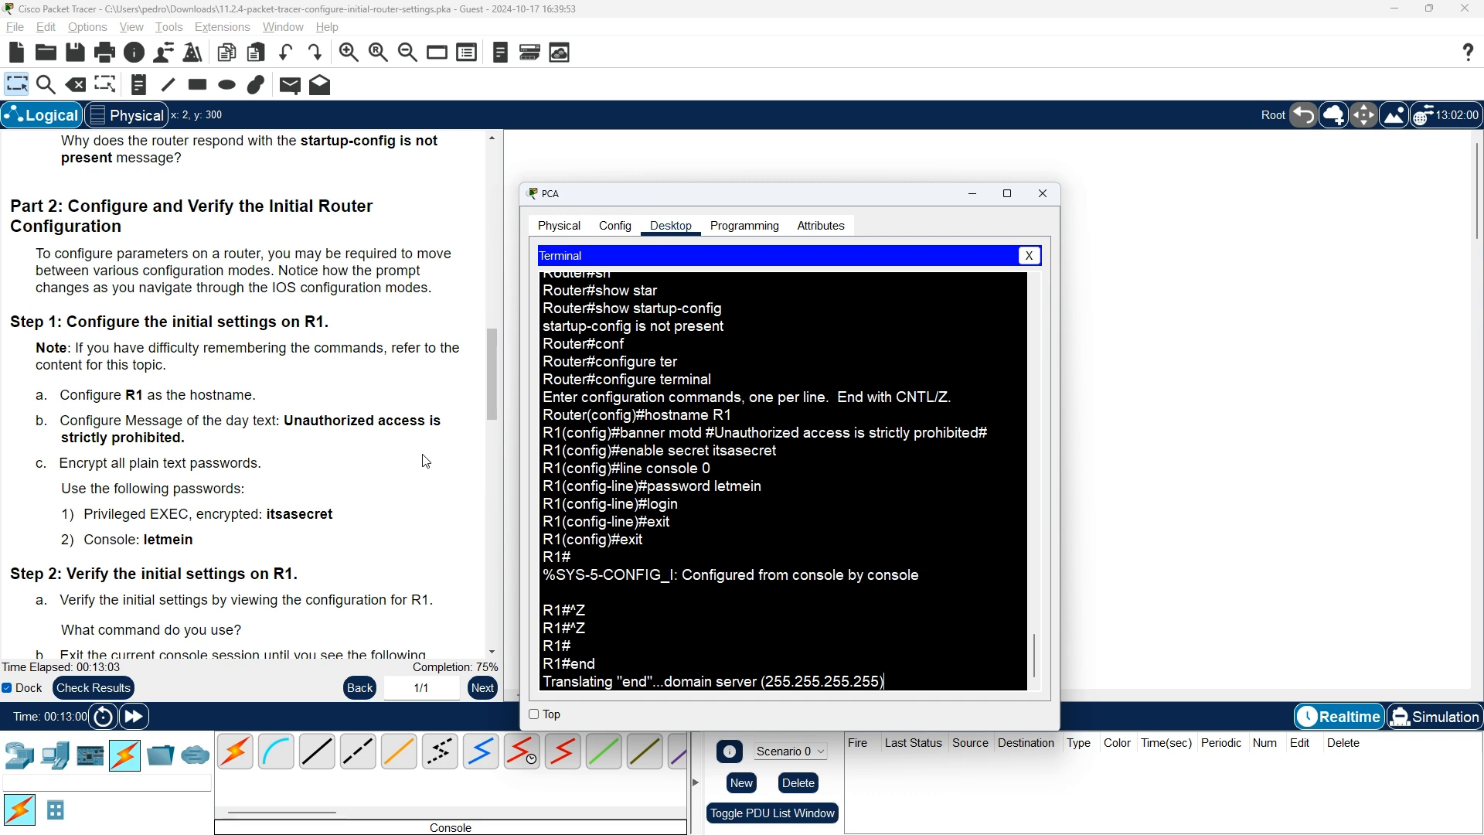
key("ctrl+shift+6")
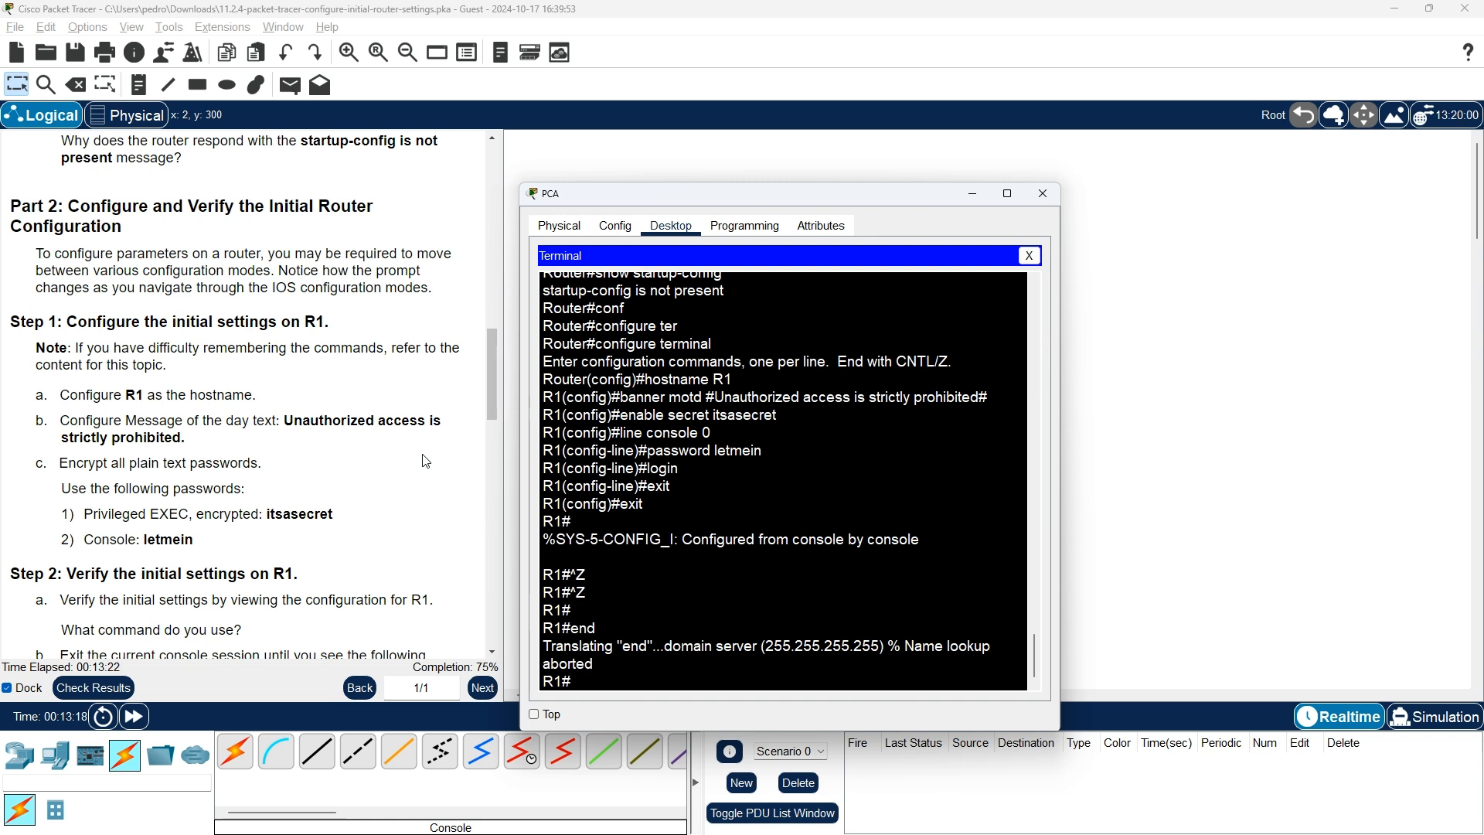
Cycle through configure terminal, Ctrl+Z and enable to land at R1(config)# again
type("confi")
key("Tab")
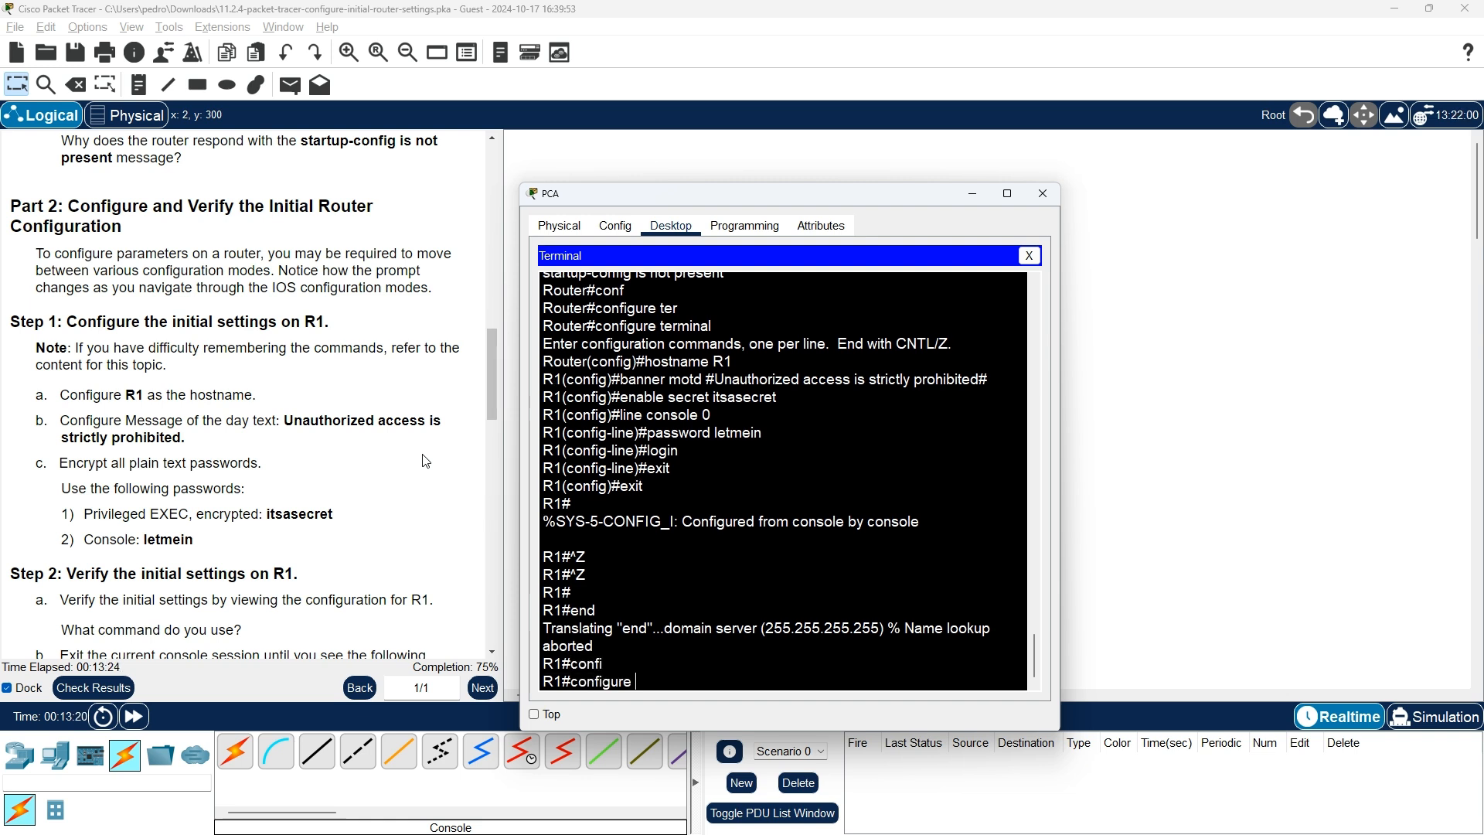
type("terminal")
key("Return")
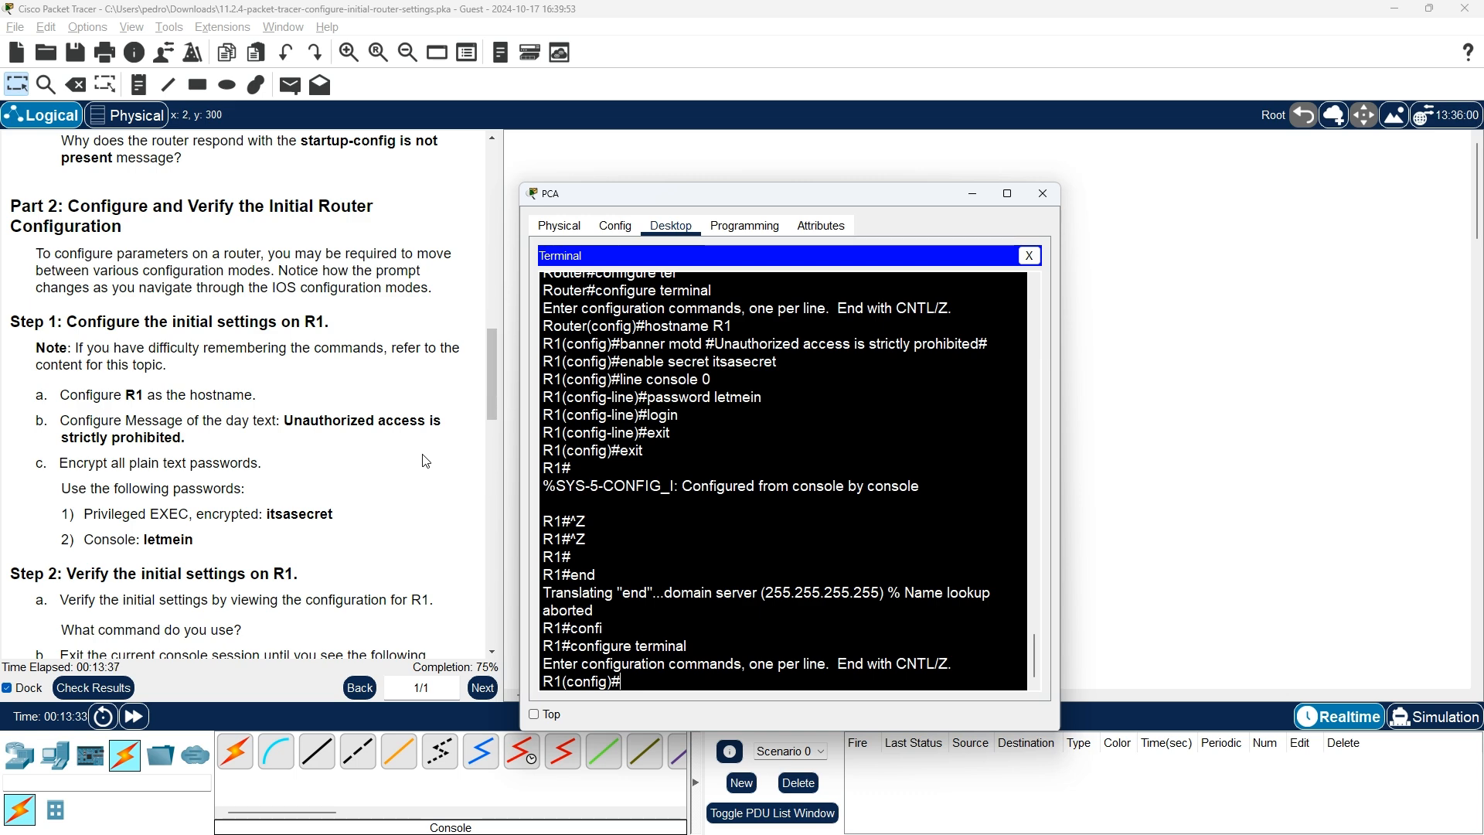
key("ctrl+z")
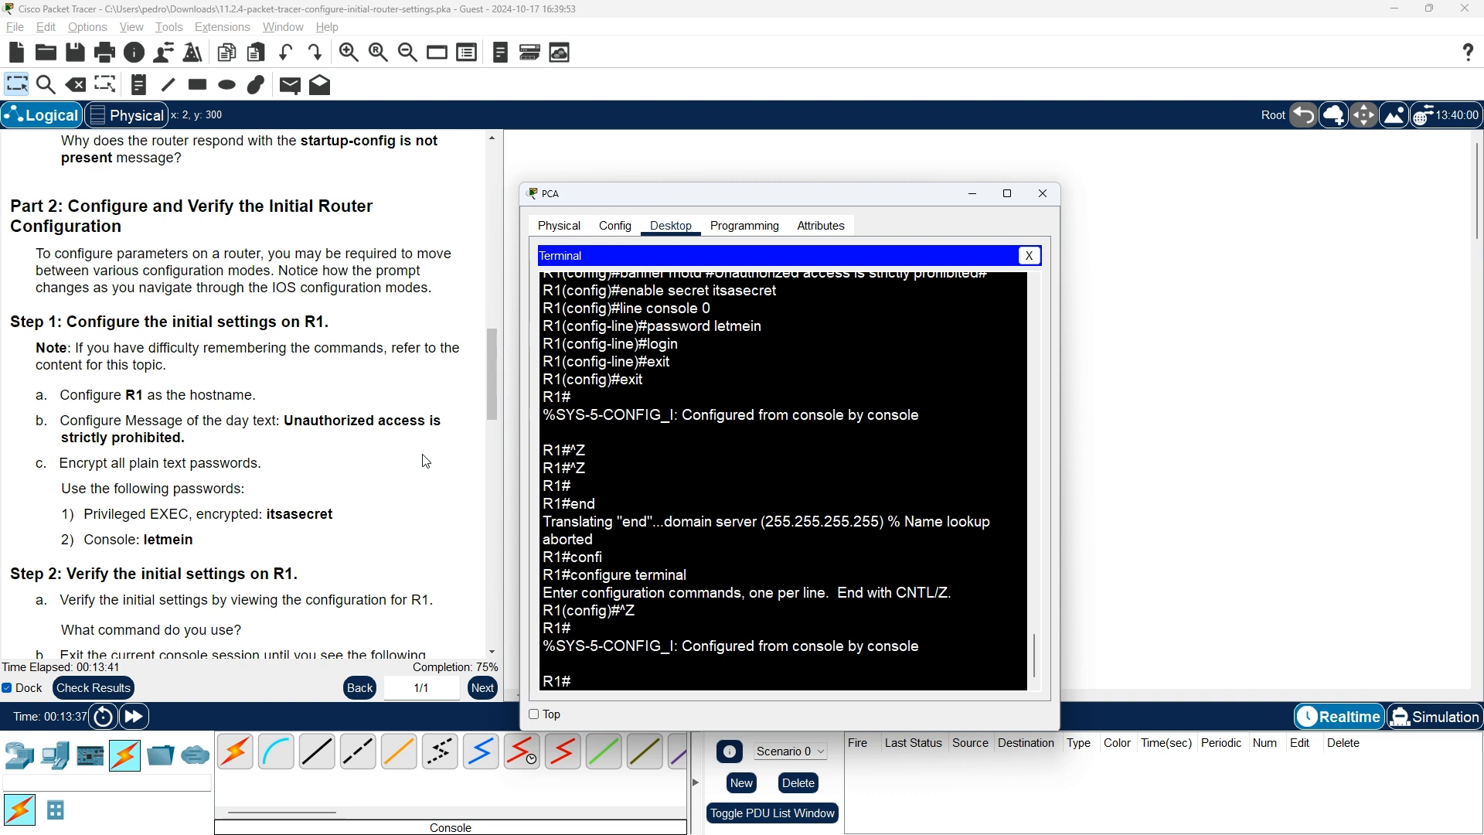
type("enable")
key("Return")
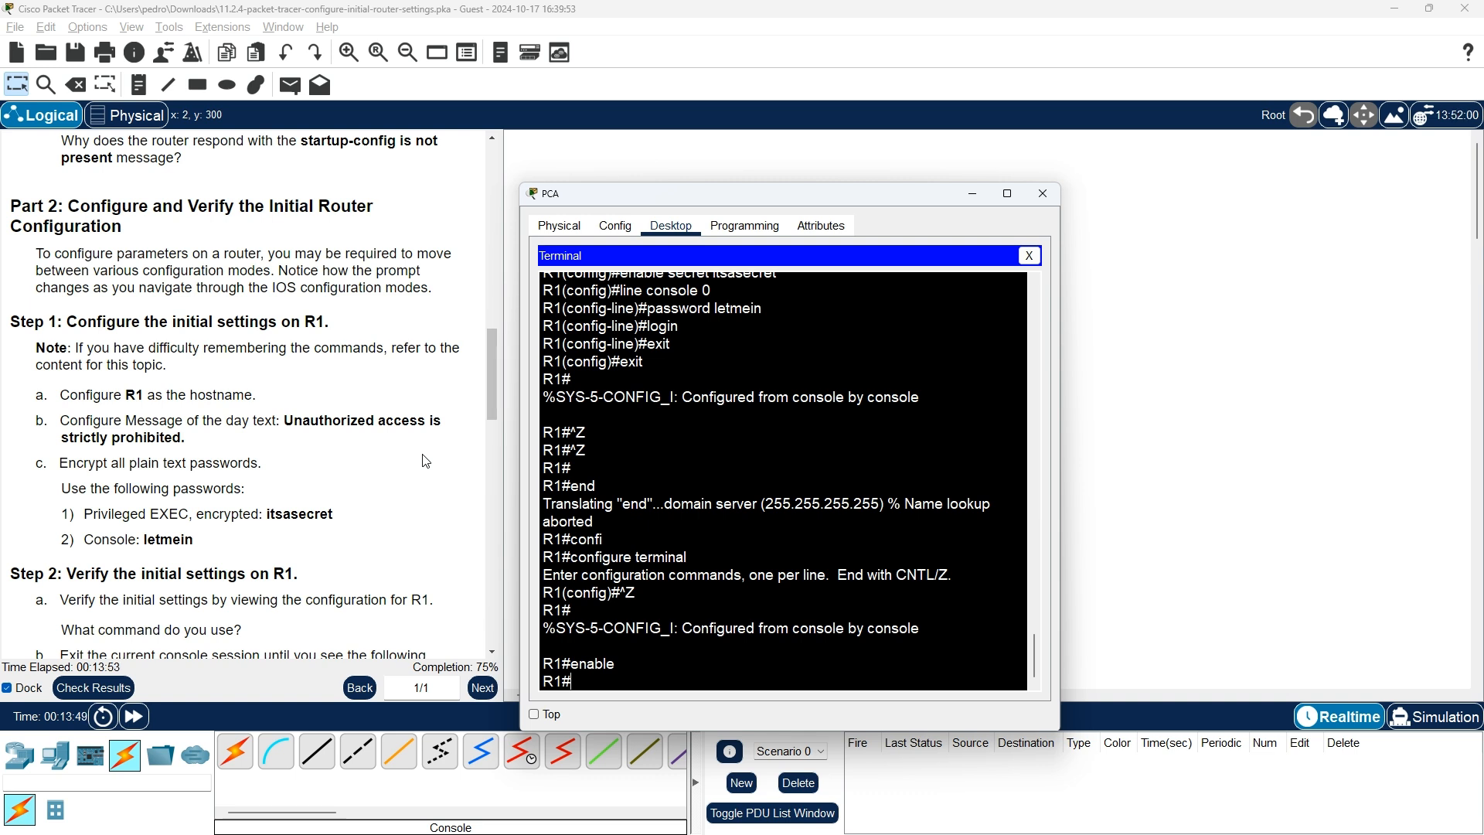
type("configure terminal")
key("Return")
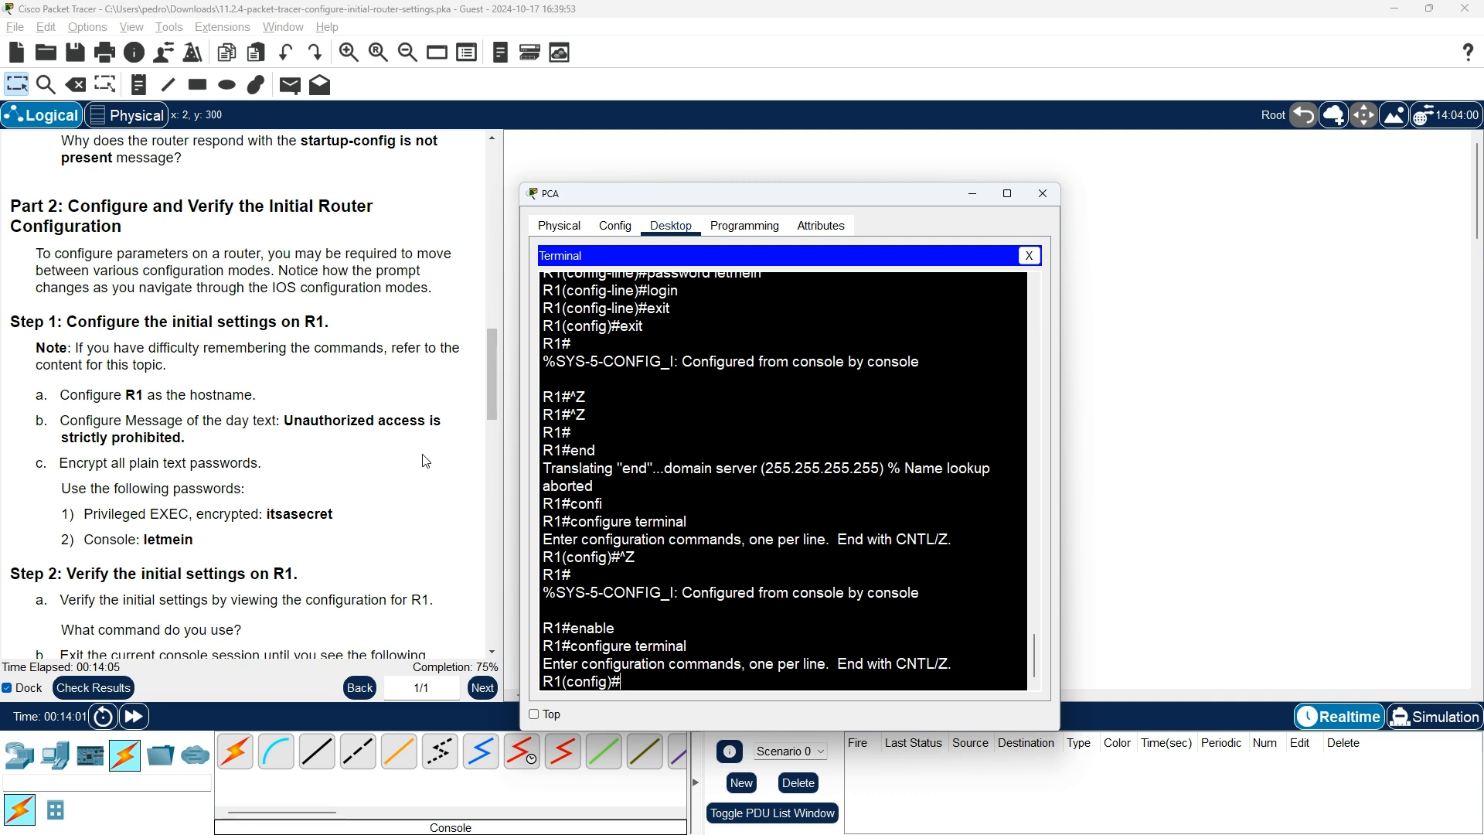
scroll(256, 495, "down", 2)
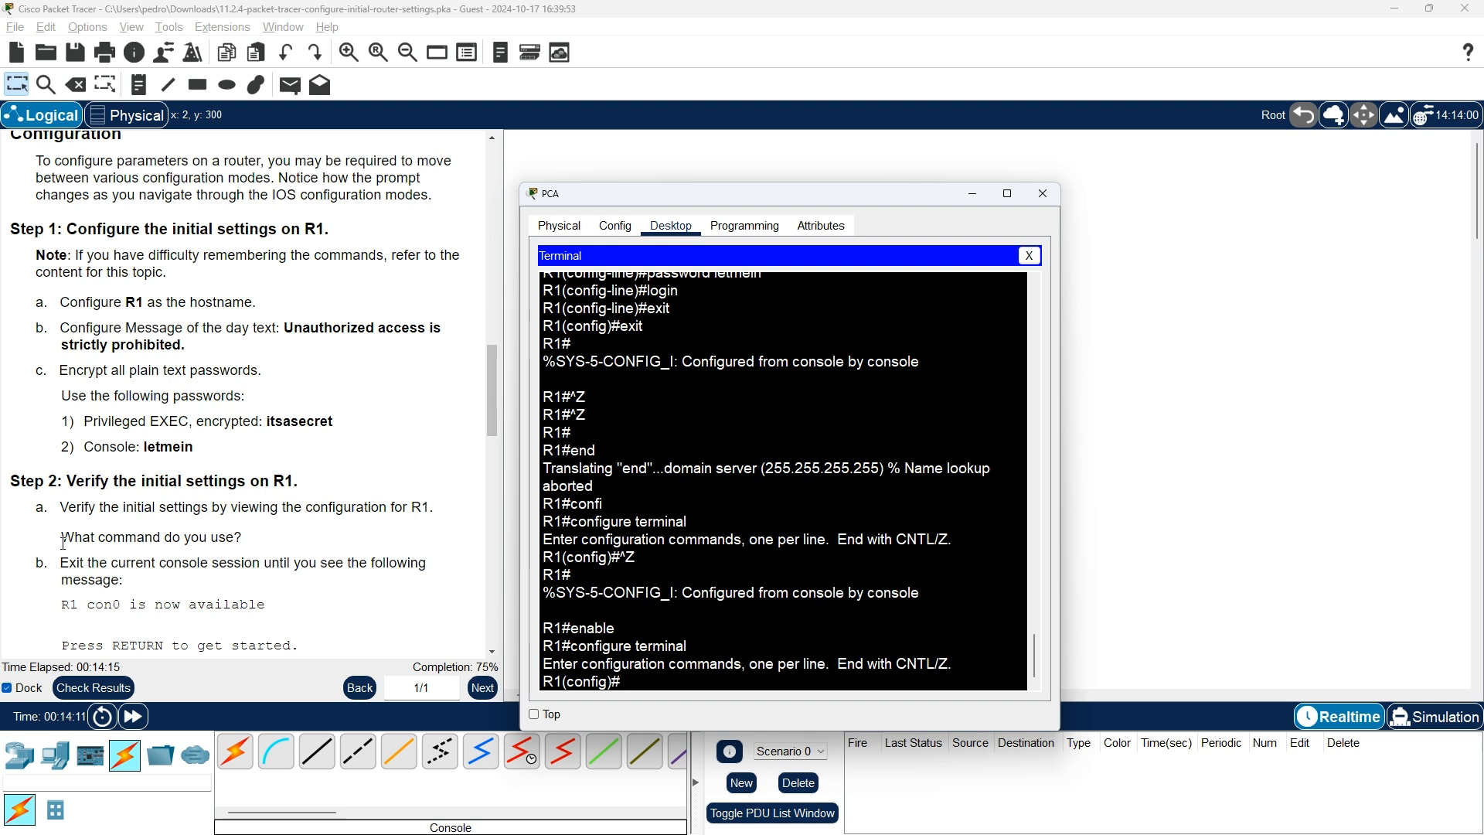
scroll(319, 550, "down", 1)
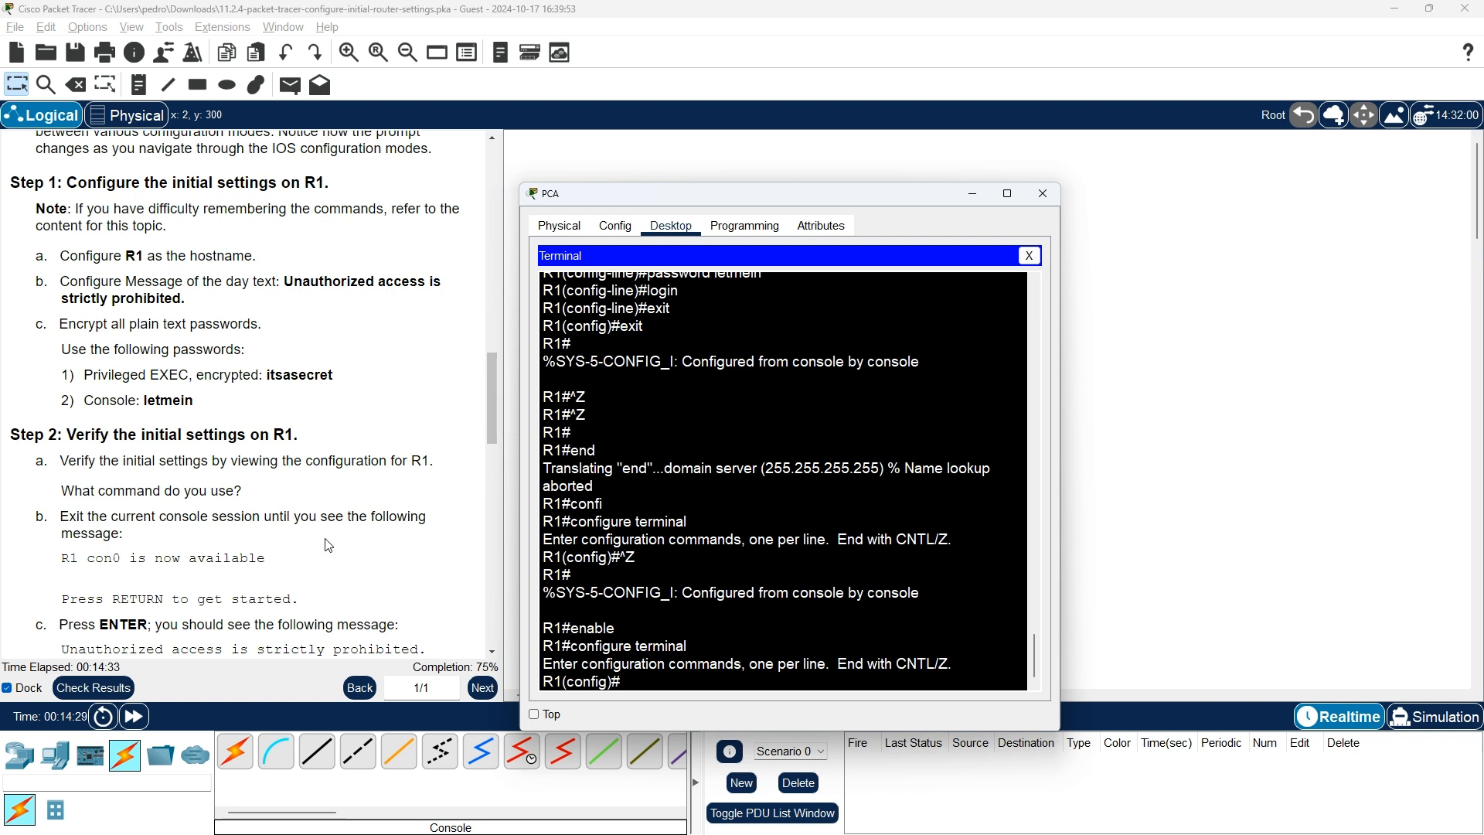
Try 'show interface' in config mode, then drop back to privileged EXEC at R1#
type("show inter")
key("Tab")
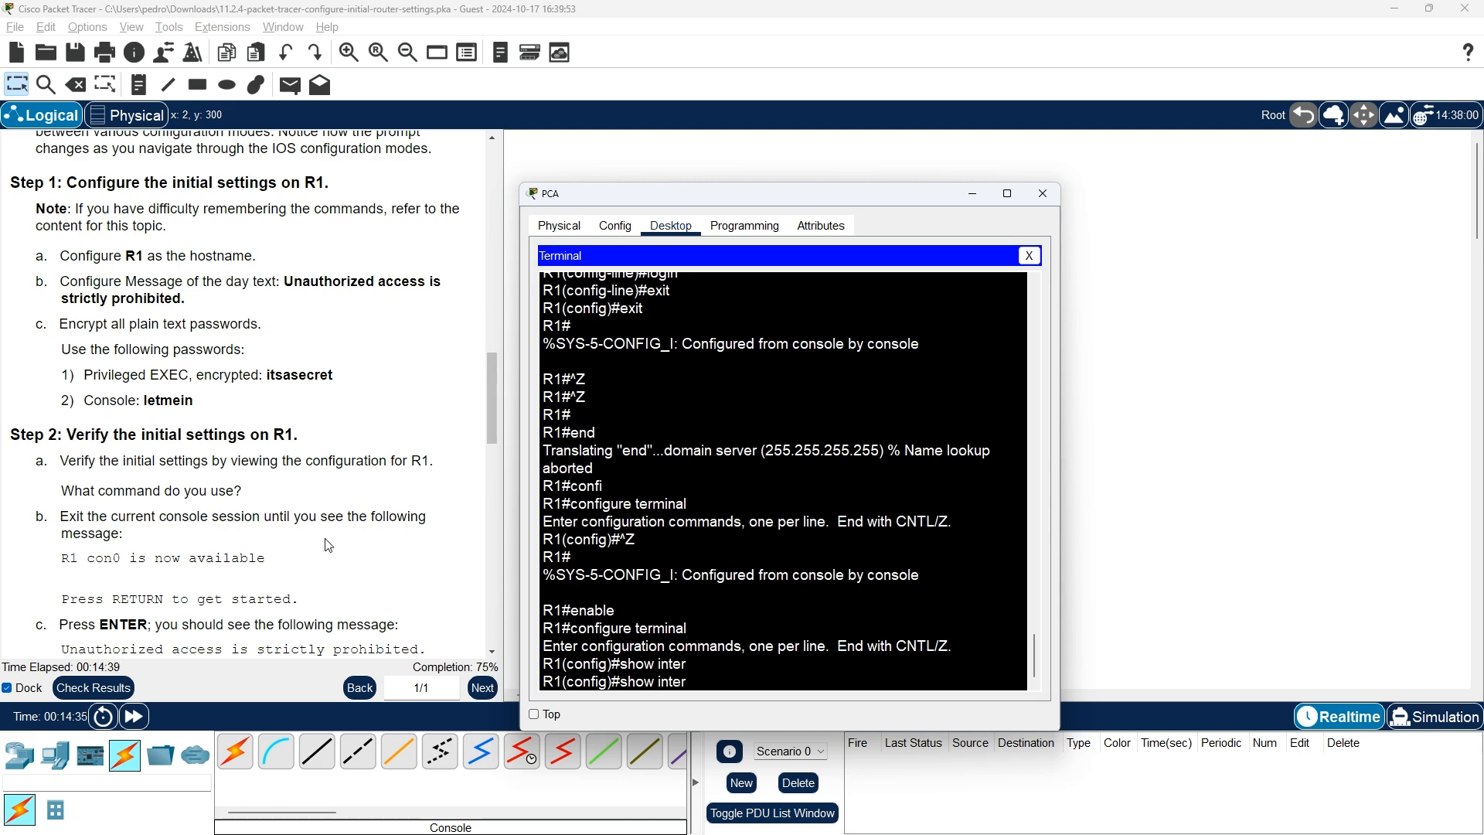
type("face")
key("Return")
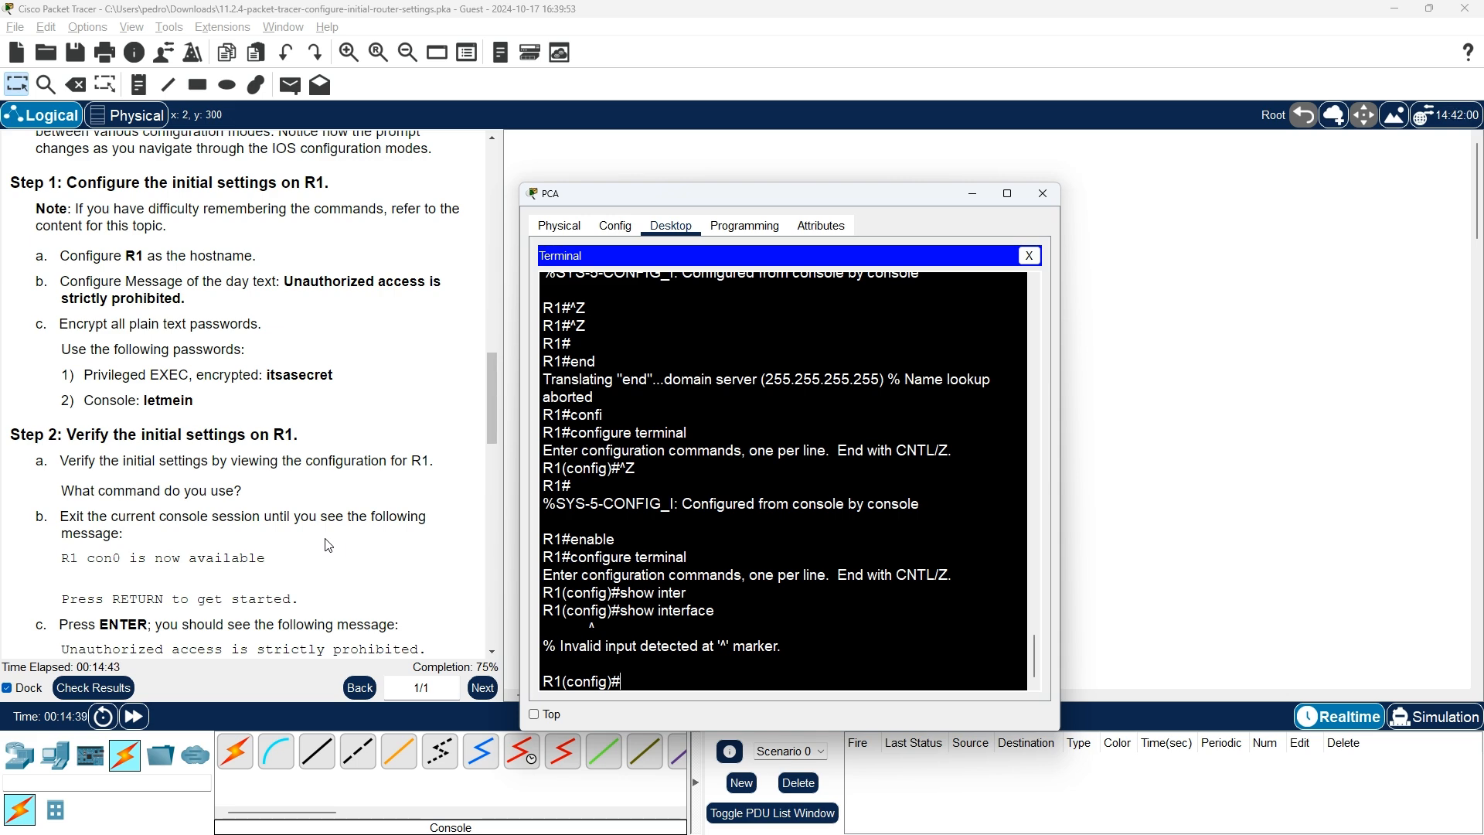
key("ctrl+z")
key("ctrl+z")
key("ctrl+z")
key("ctrl+z")
key("ctrl+z")
key("ctrl+z")
key("ctrl+z")
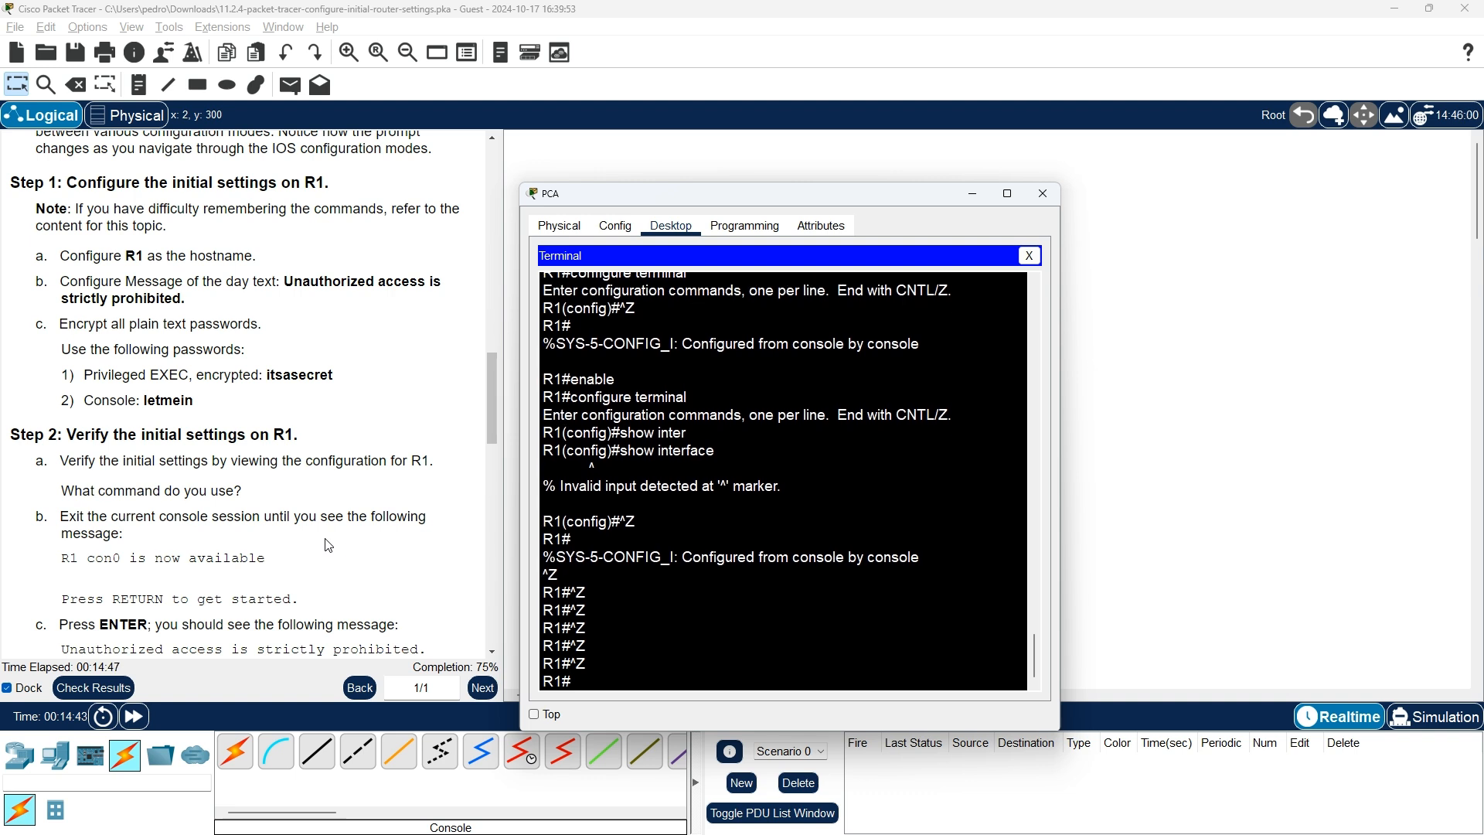
key("Return")
key("Return")
key("Return")
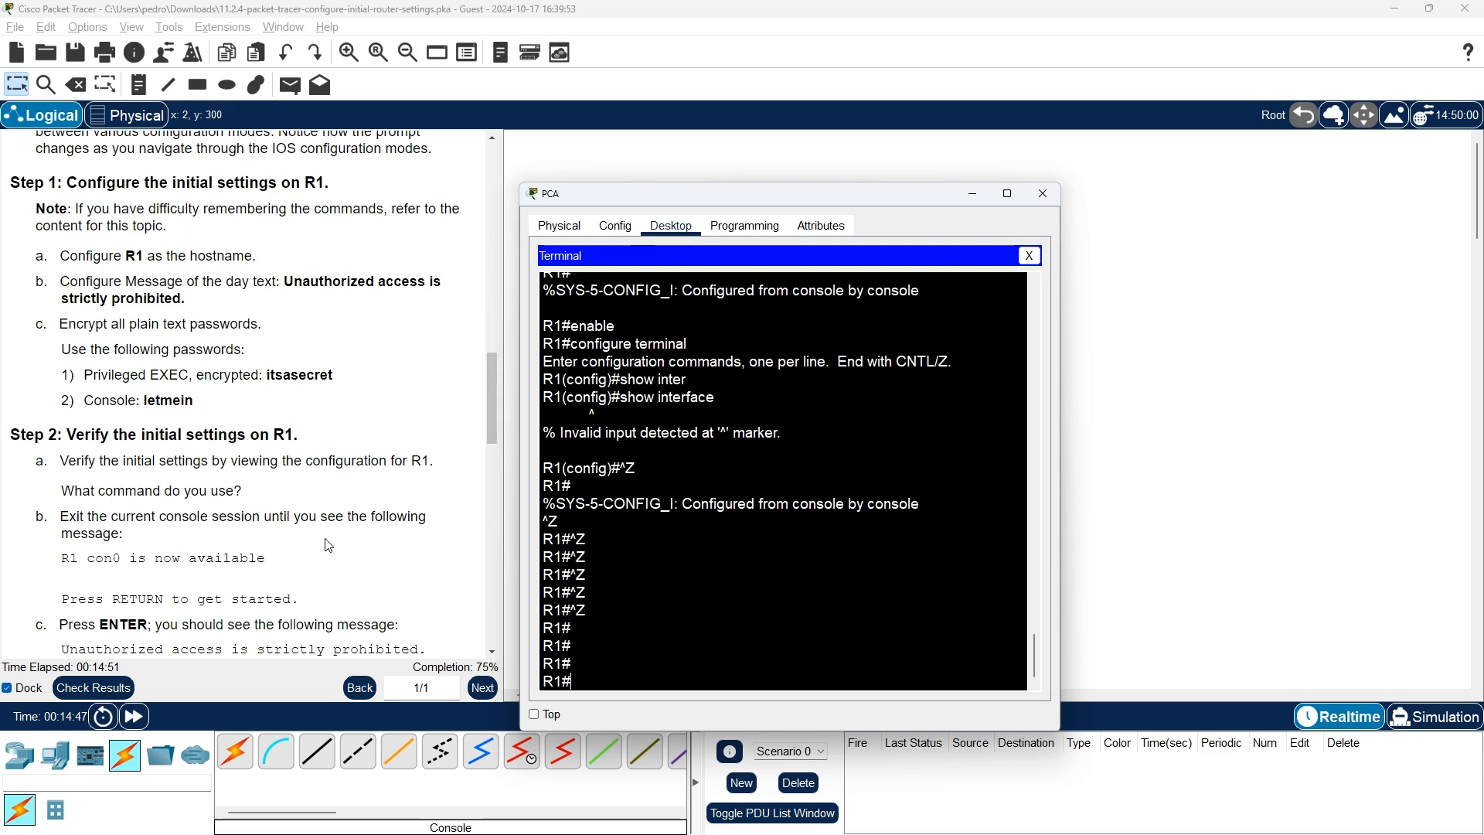
Run 'show interfaces' and page and scroll through R1's interface status output
type("show int")
key("Tab")
key("Return")
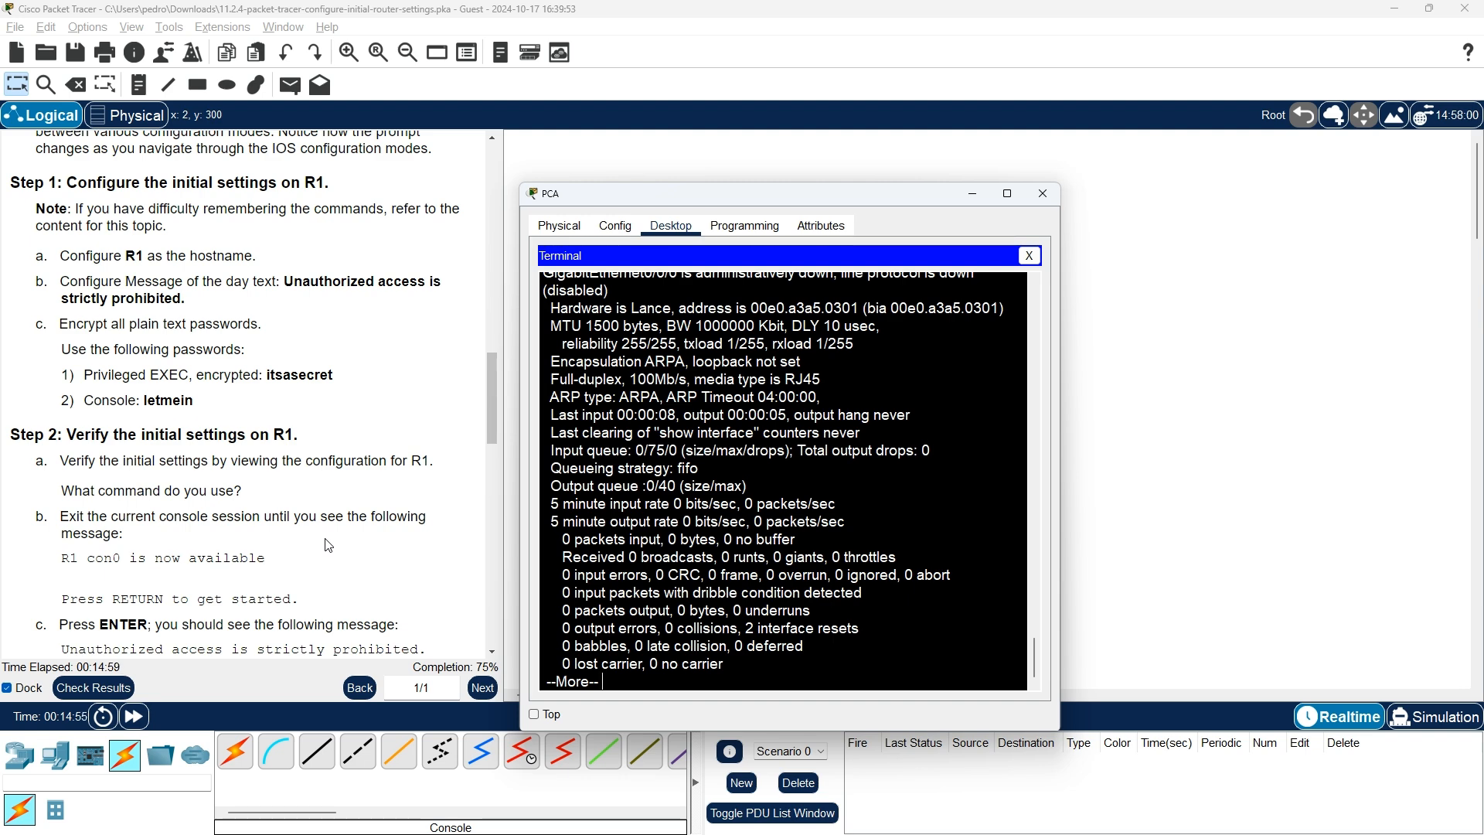
key("space")
key("space")
key("space")
key("space")
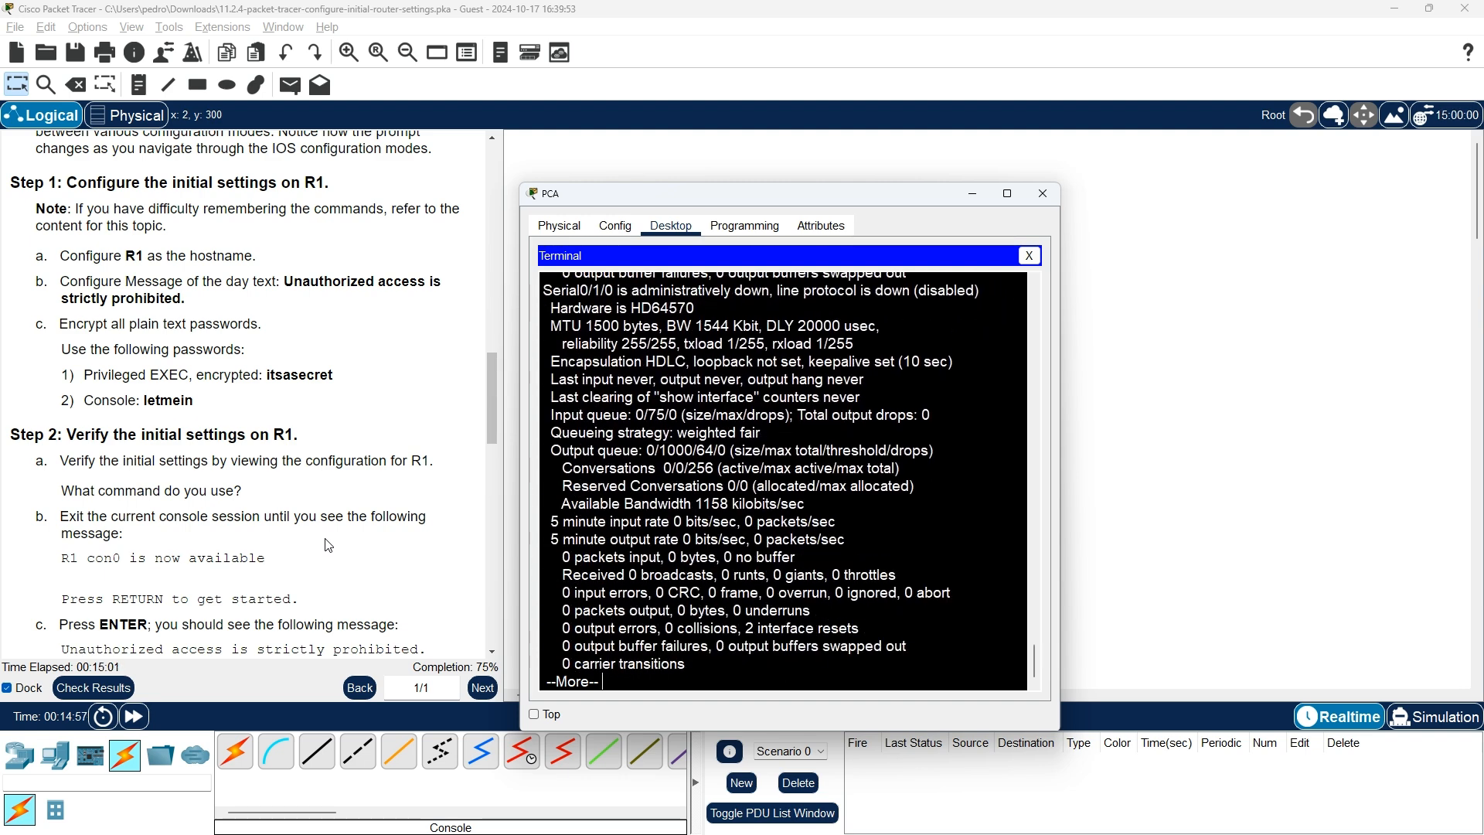
key("Return")
key("Return")
key("Return")
key("Return")
key("Return")
key("Return")
key("Return")
key("Return")
key("Return")
key("Return")
key("Return")
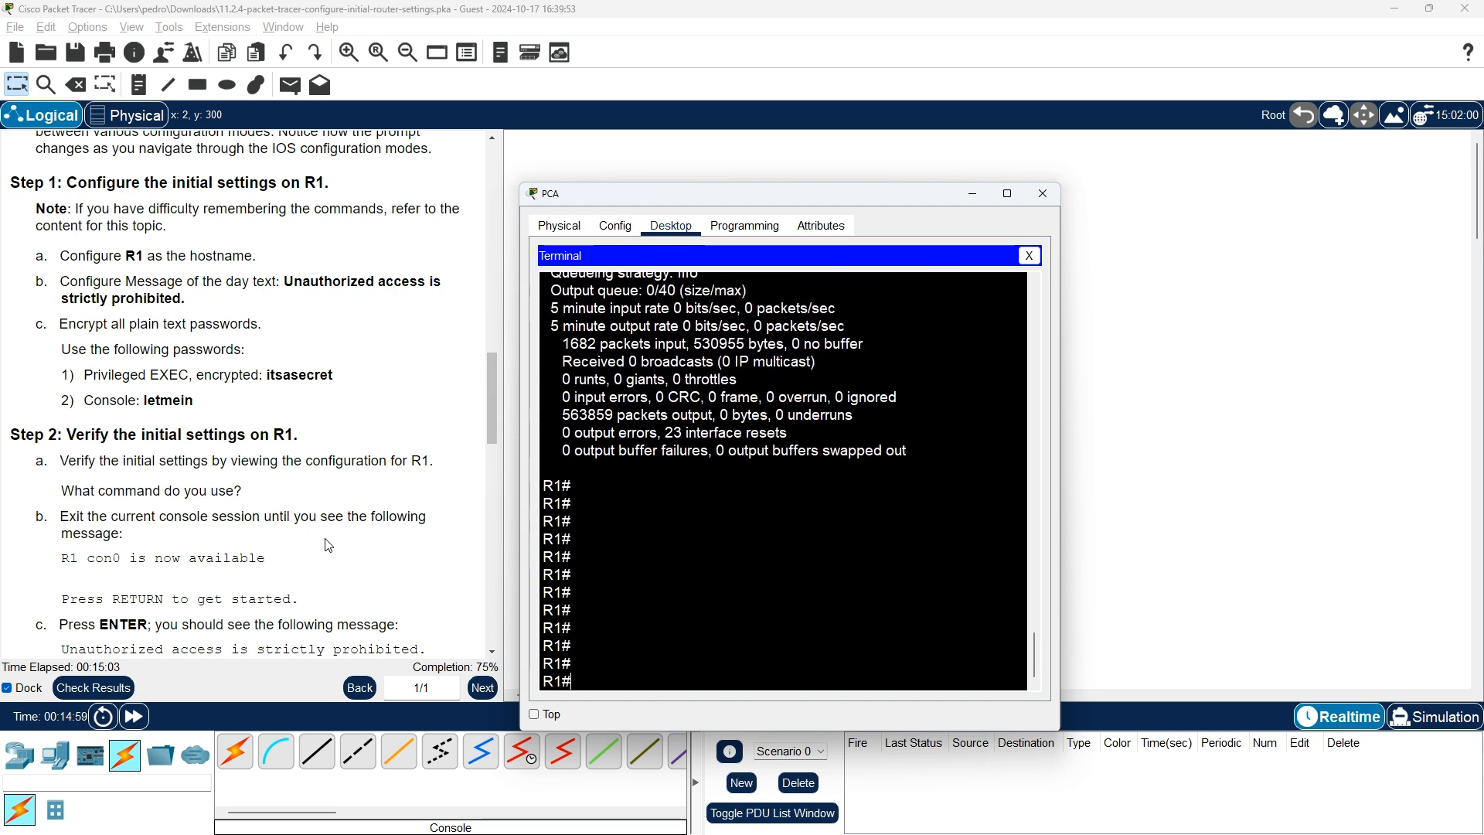
scroll(707, 427, "up", 6)
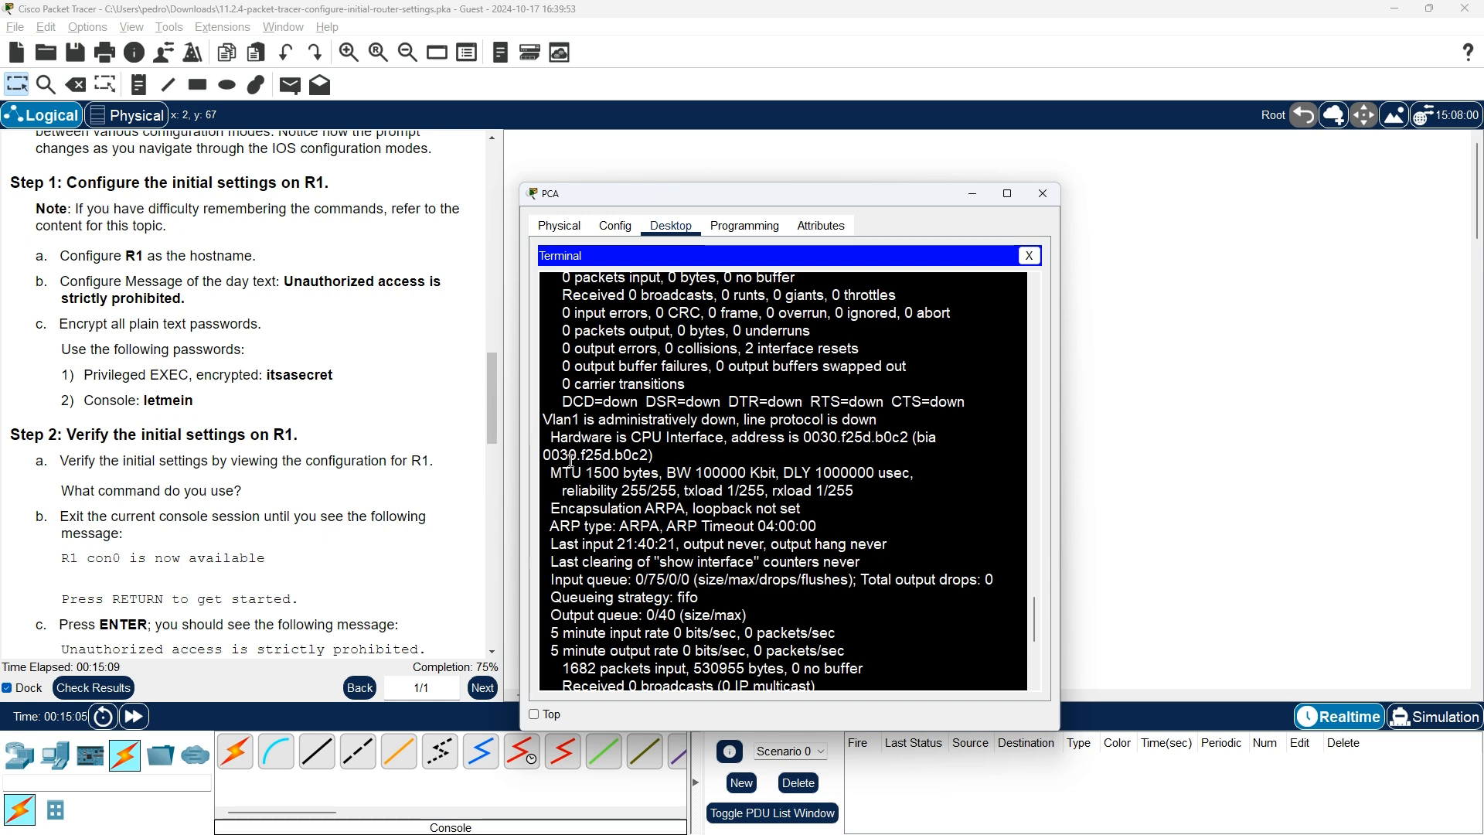
scroll(573, 479, "up", 1)
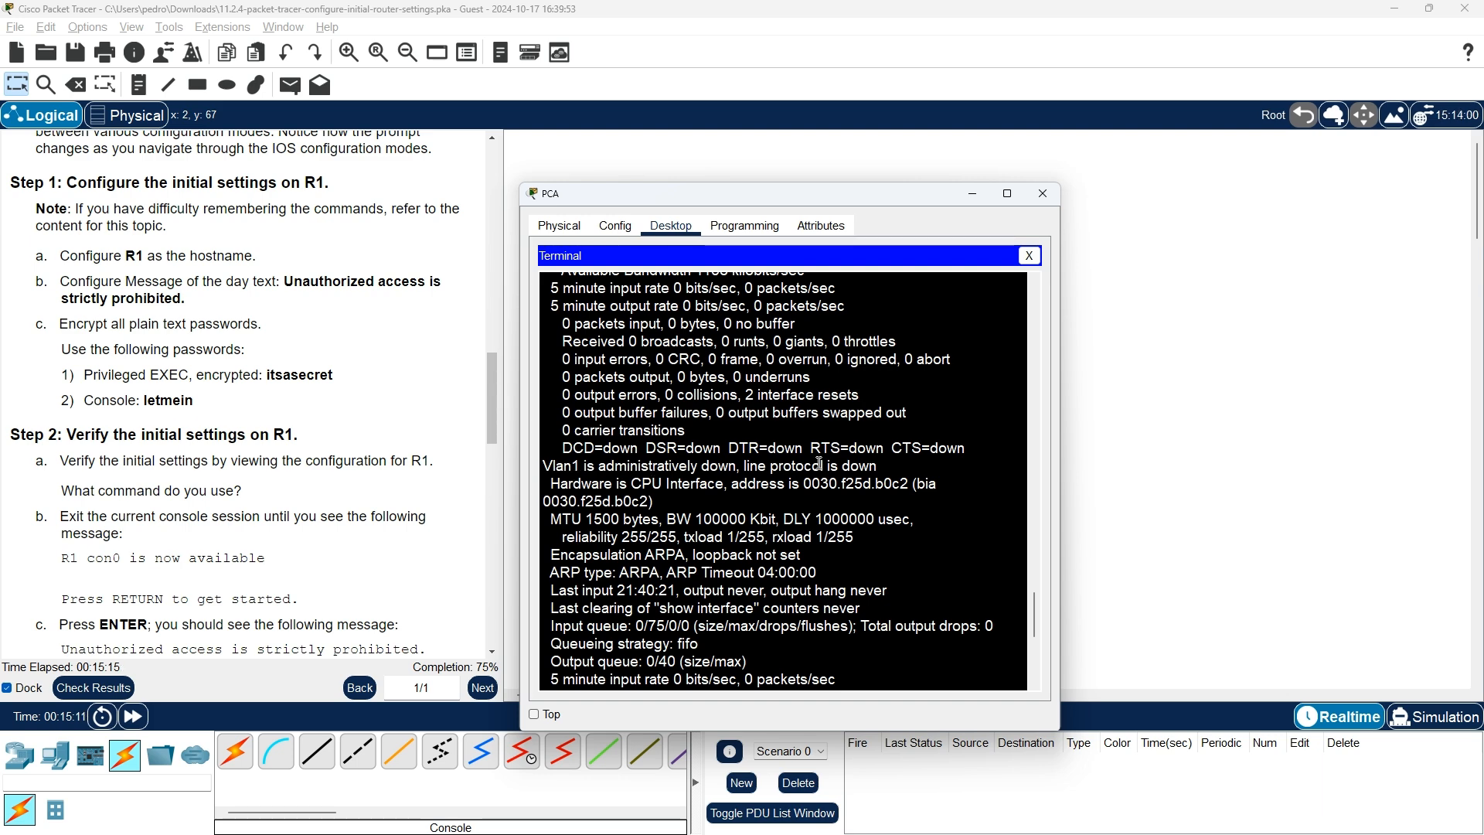
scroll(738, 476, "up", 3)
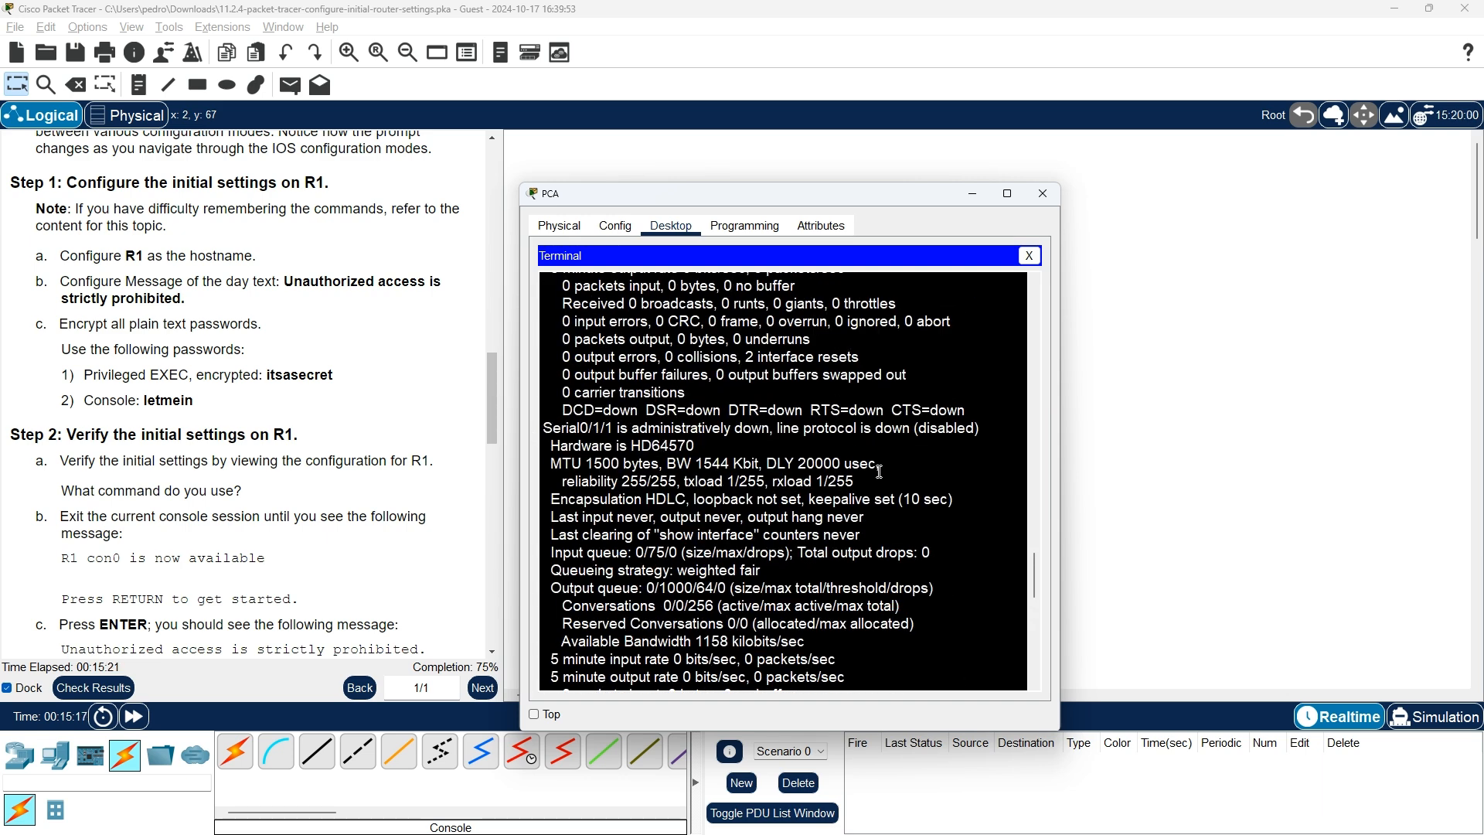
scroll(879, 471, "up", 8)
scroll(878, 471, "up", 4)
scroll(607, 493, "down", 3)
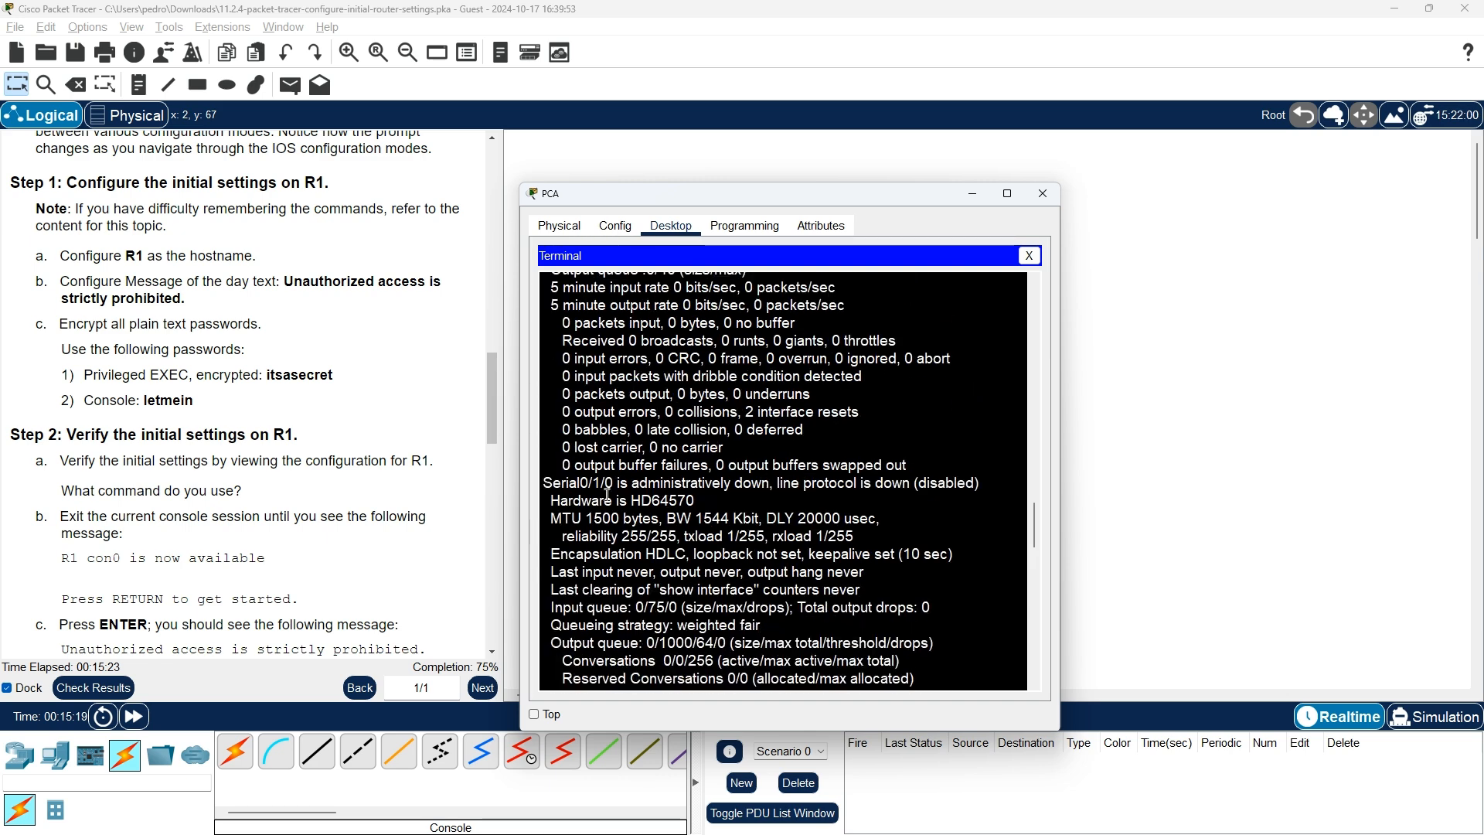
scroll(656, 484, "up", 6)
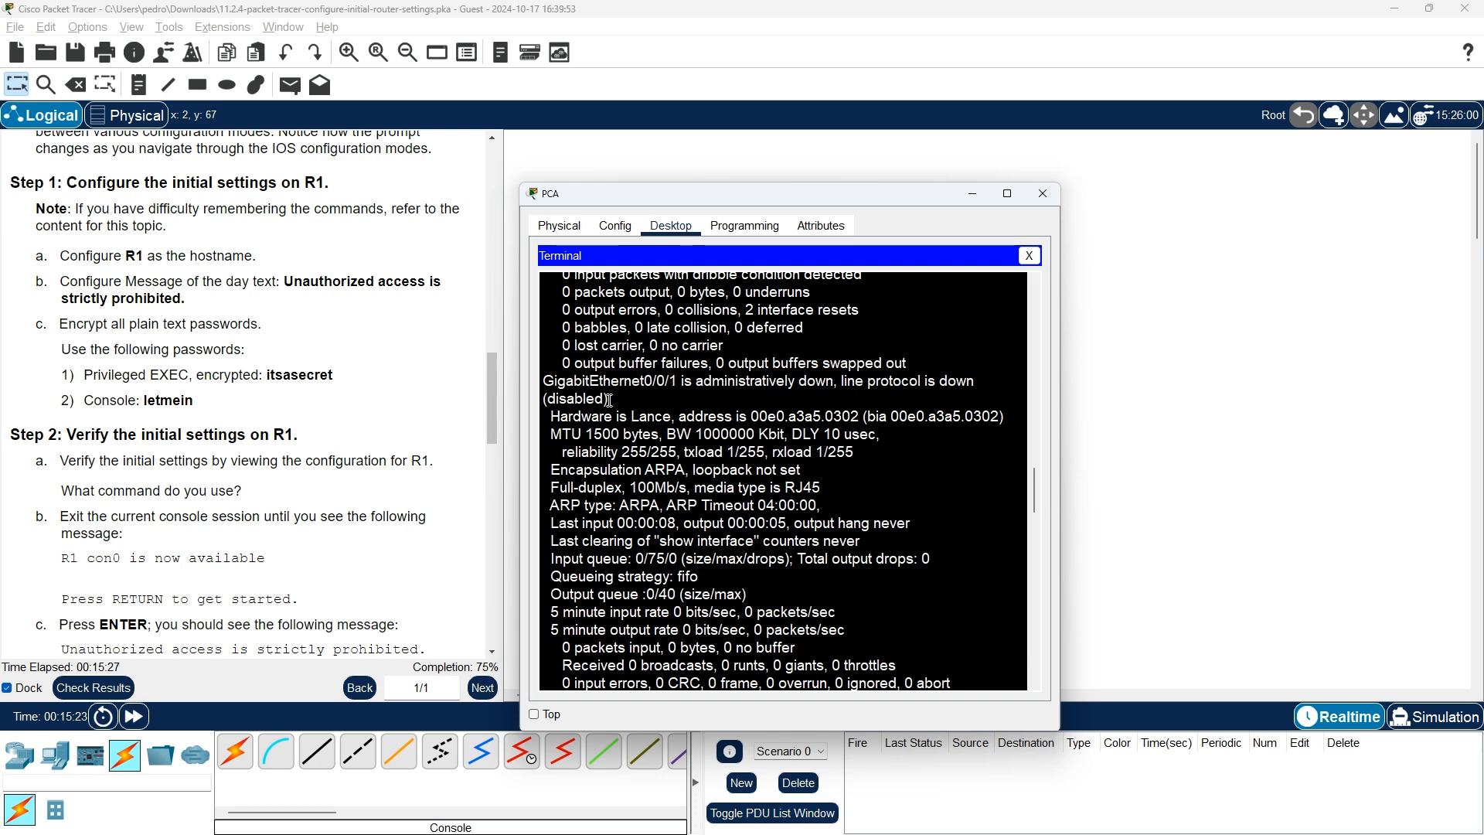
scroll(667, 396, "up", 8)
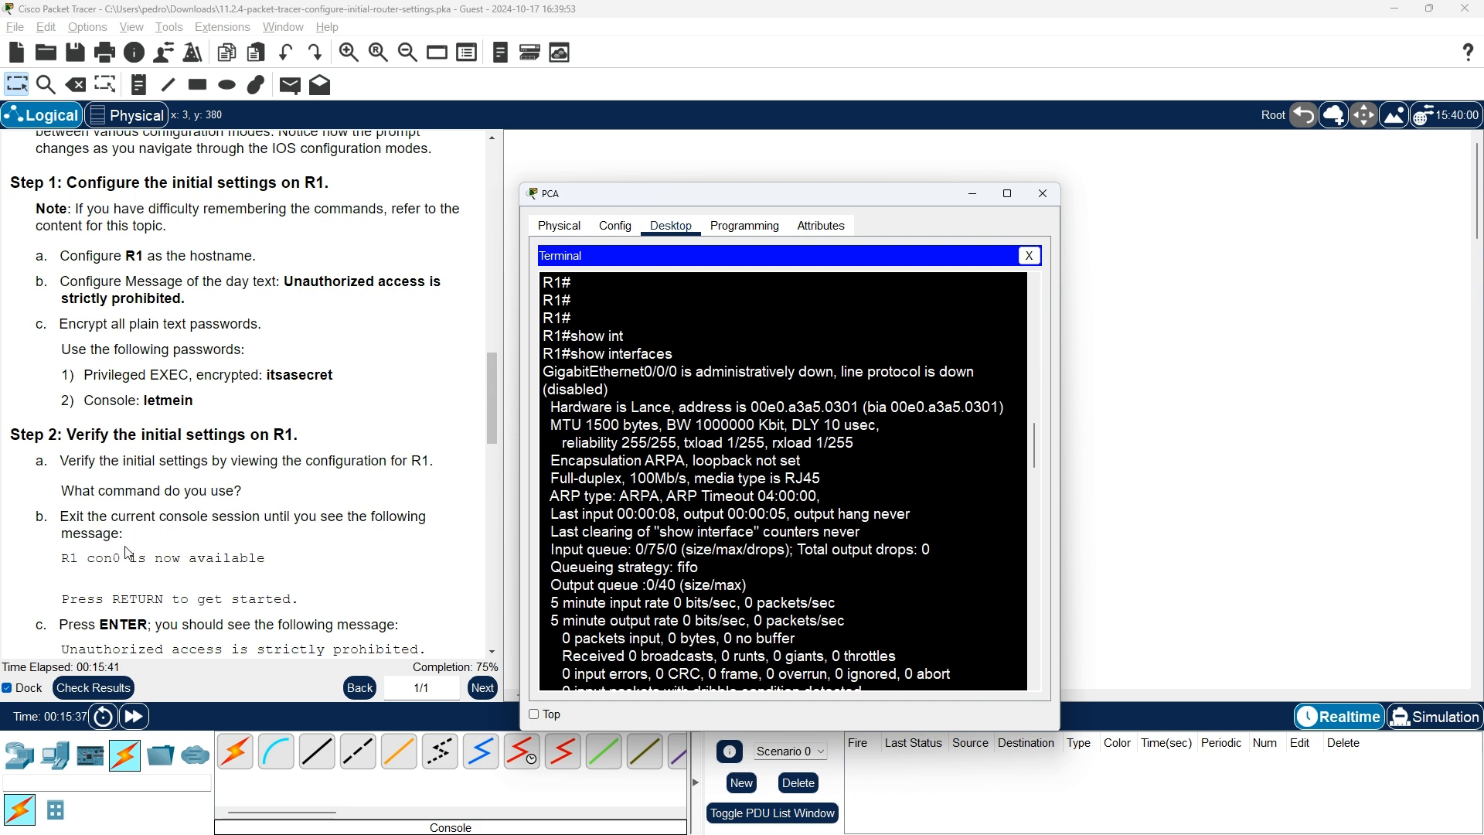
scroll(129, 553, "down", 1)
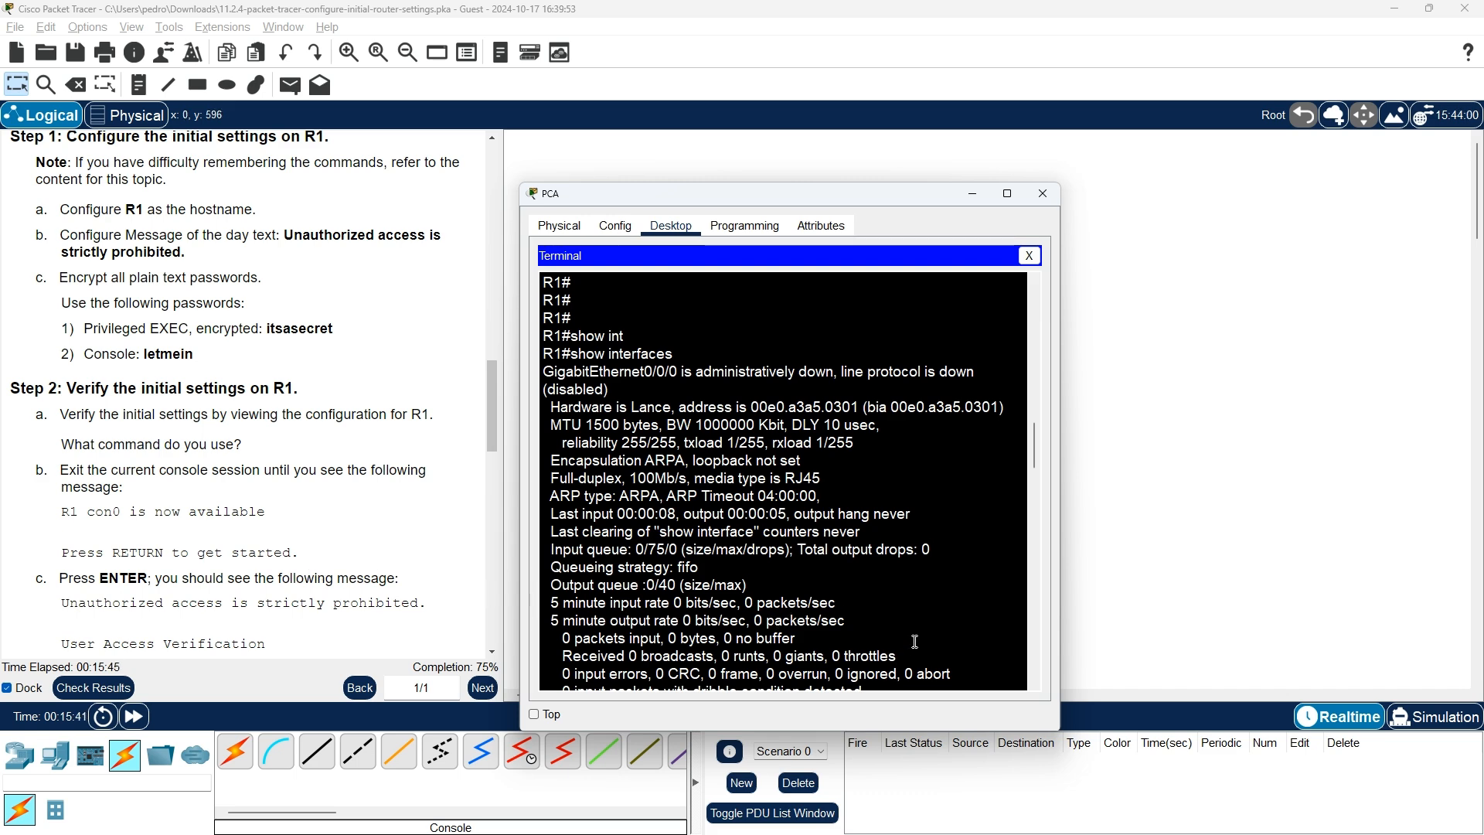
Exit R1's console, reconnect to see the banner, and fail three password attempts ('% Bad passwords')
type("exit")
key("Return")
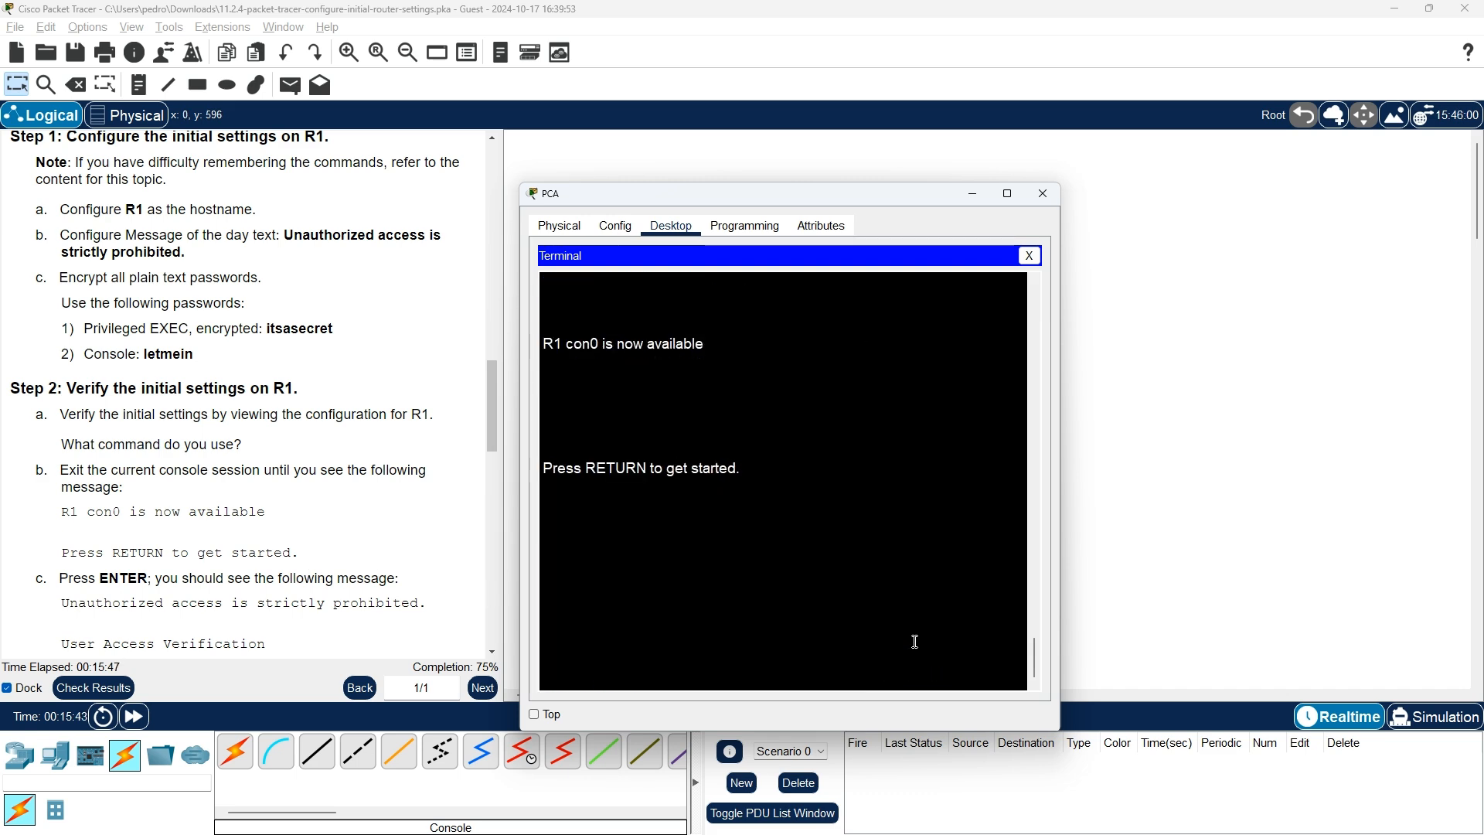
key("Return")
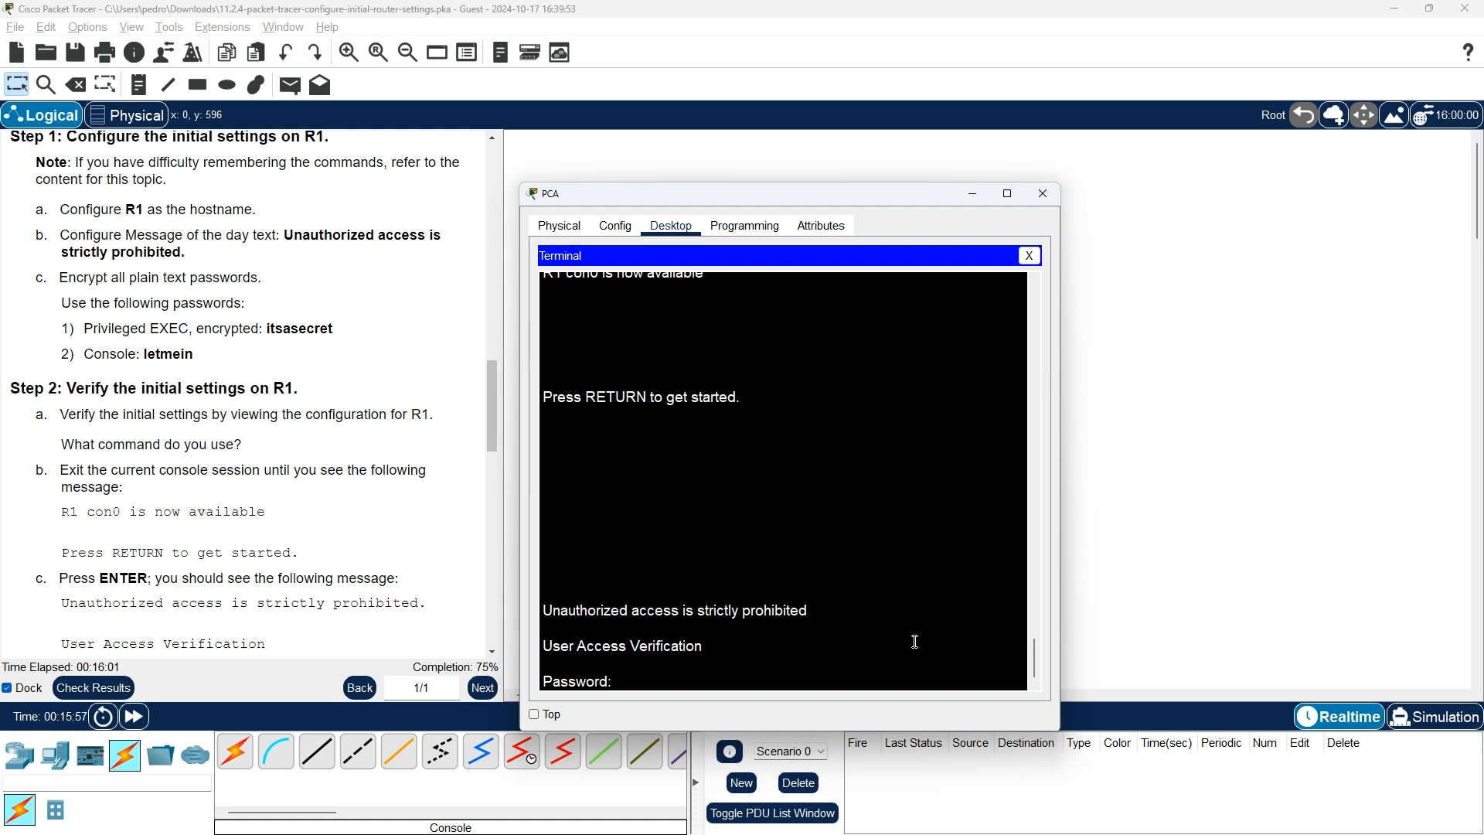
key("Return")
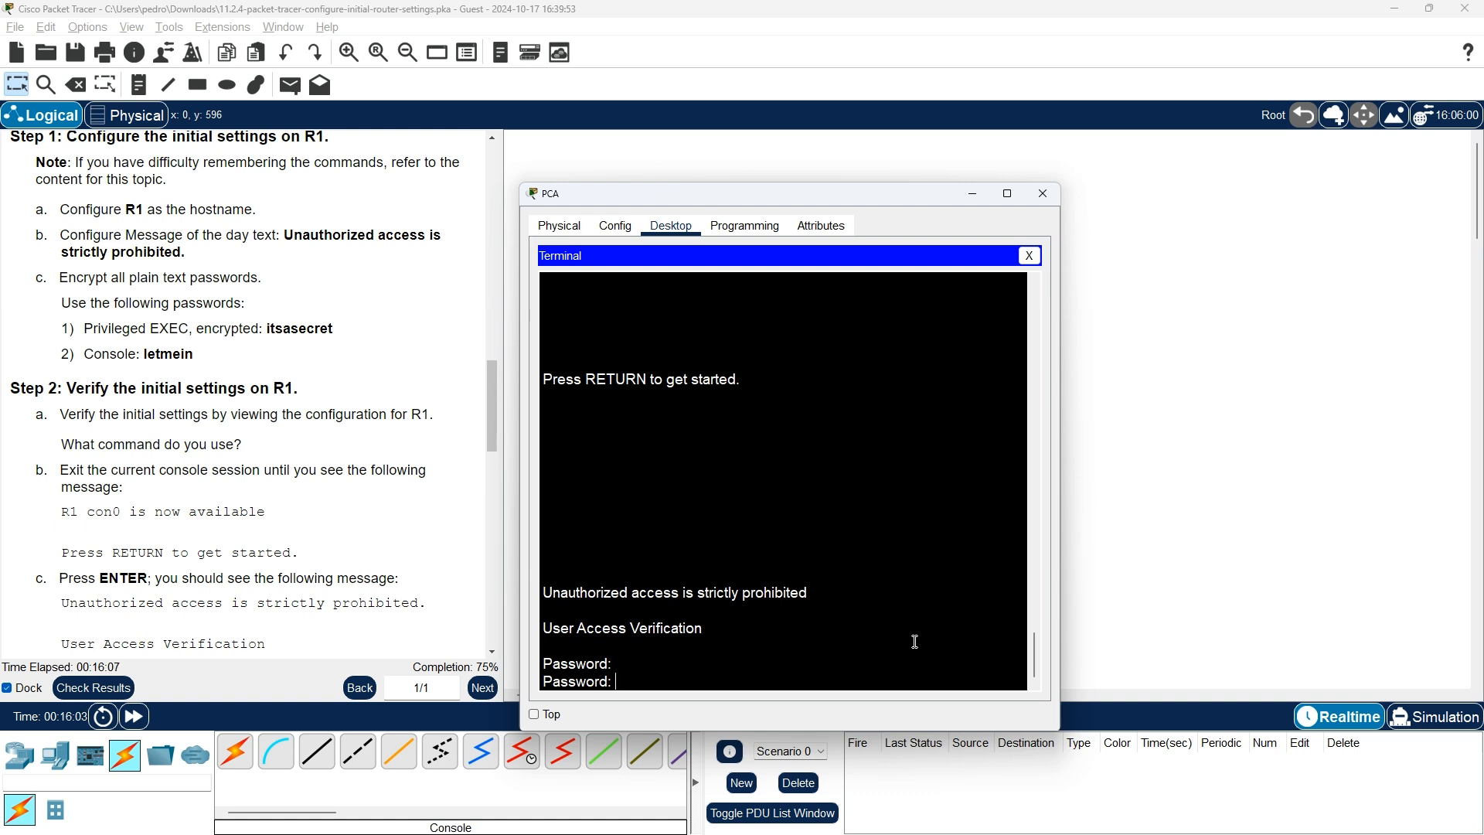
key("Return")
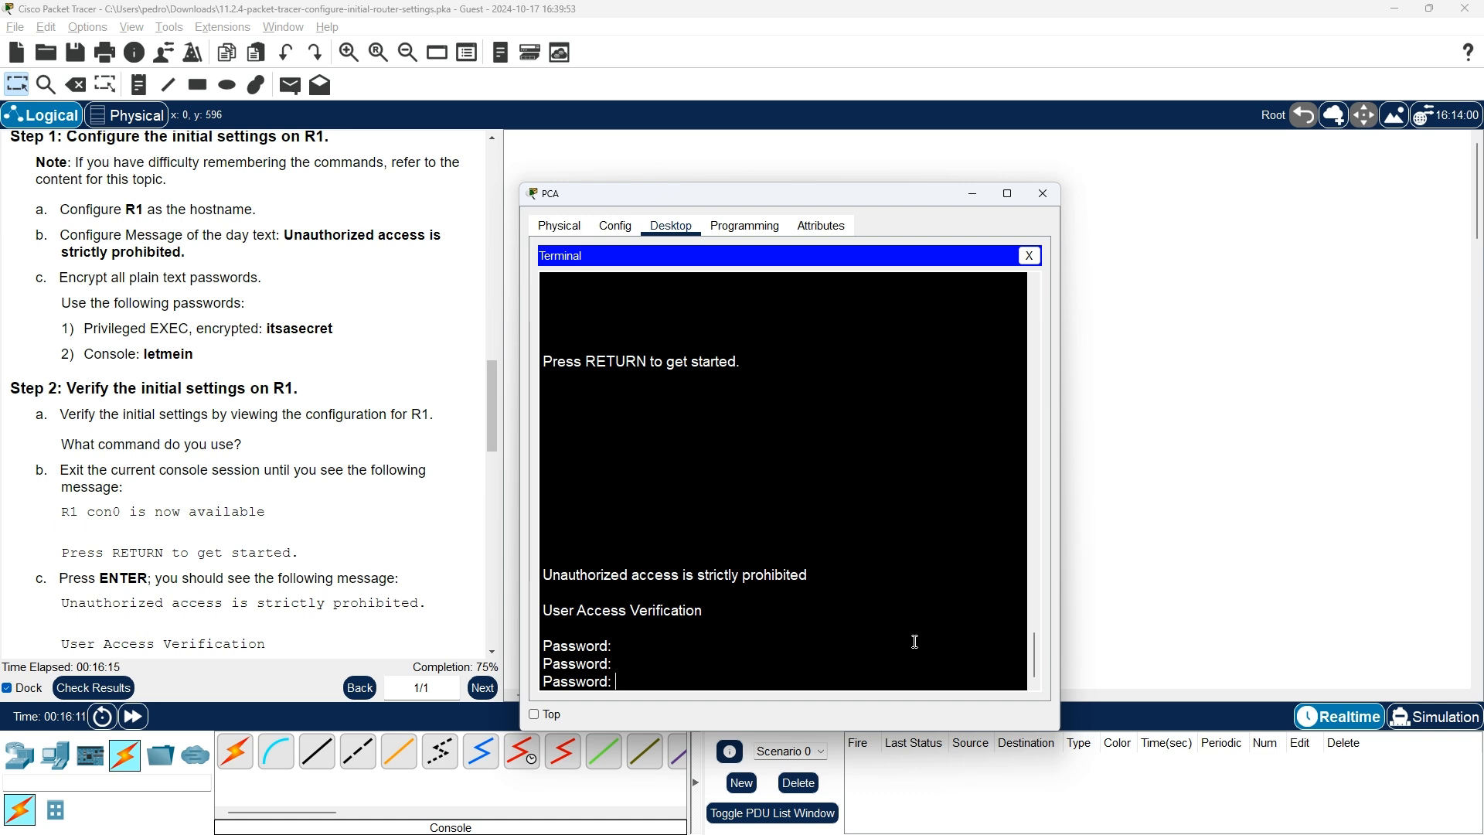
key("Return")
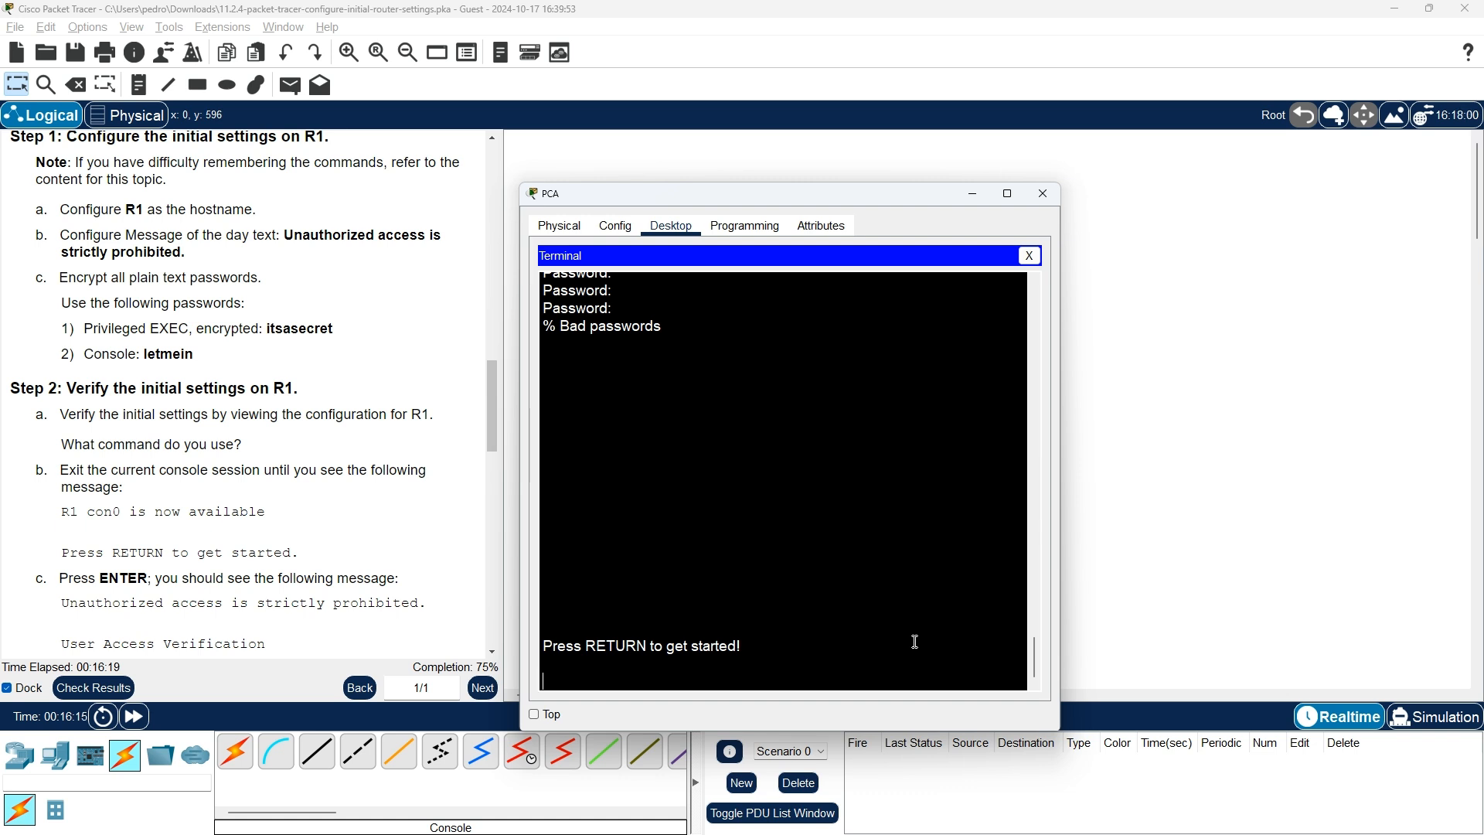
Retry the console password prompts until R1> appears, then exit so con0 is available again
key("Return")
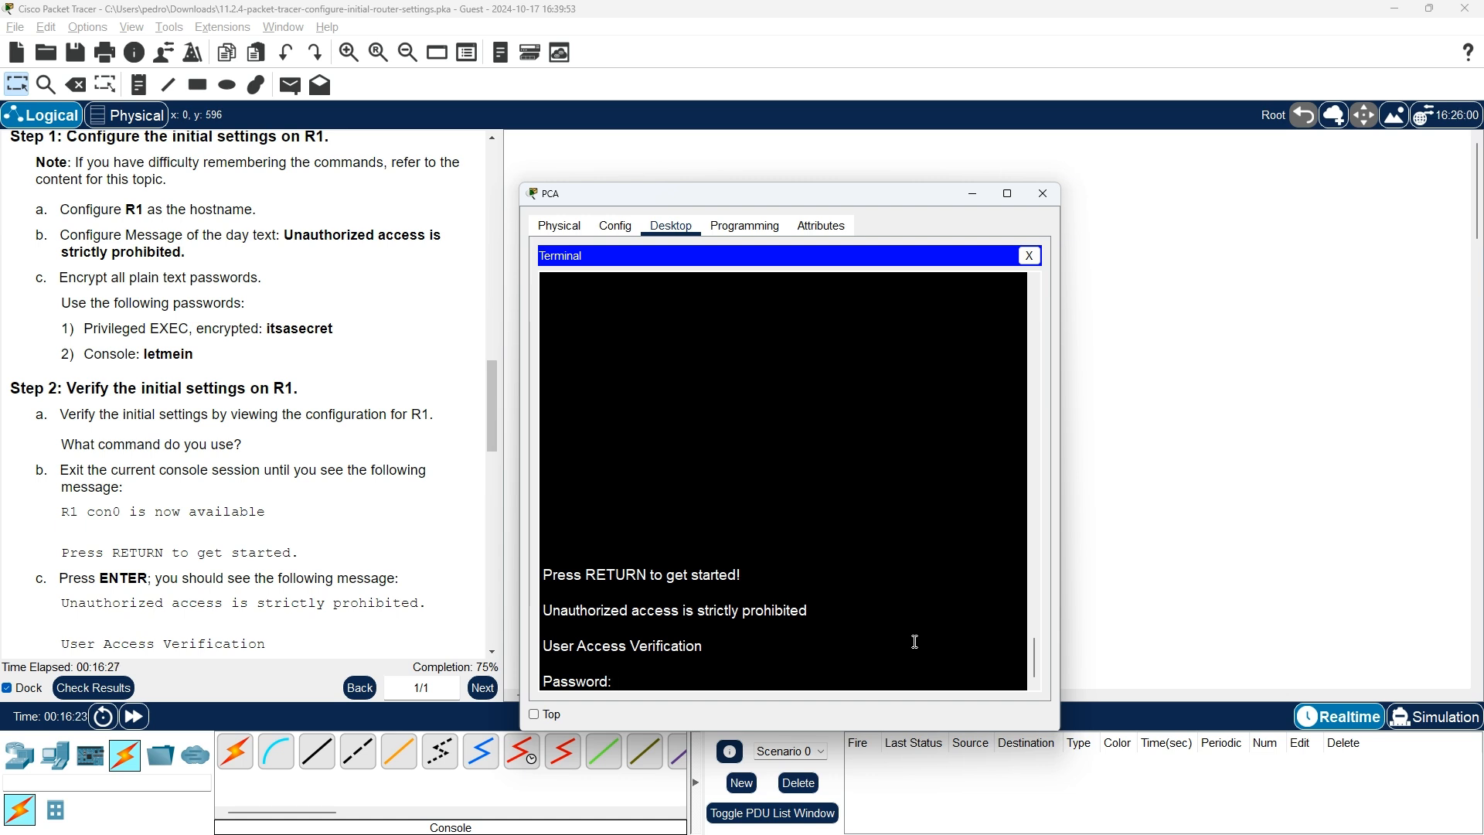
key("Return")
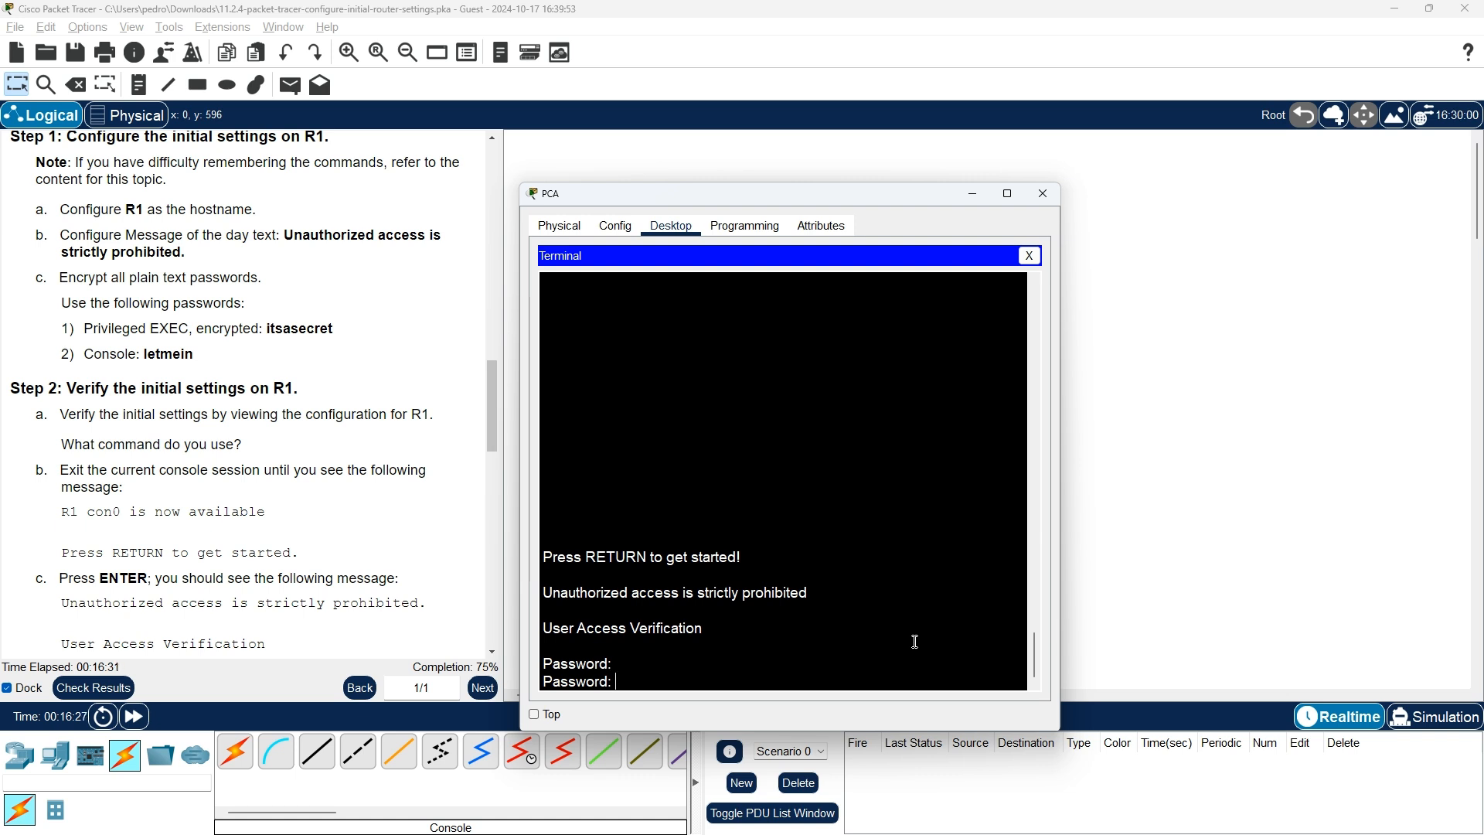
key("Return")
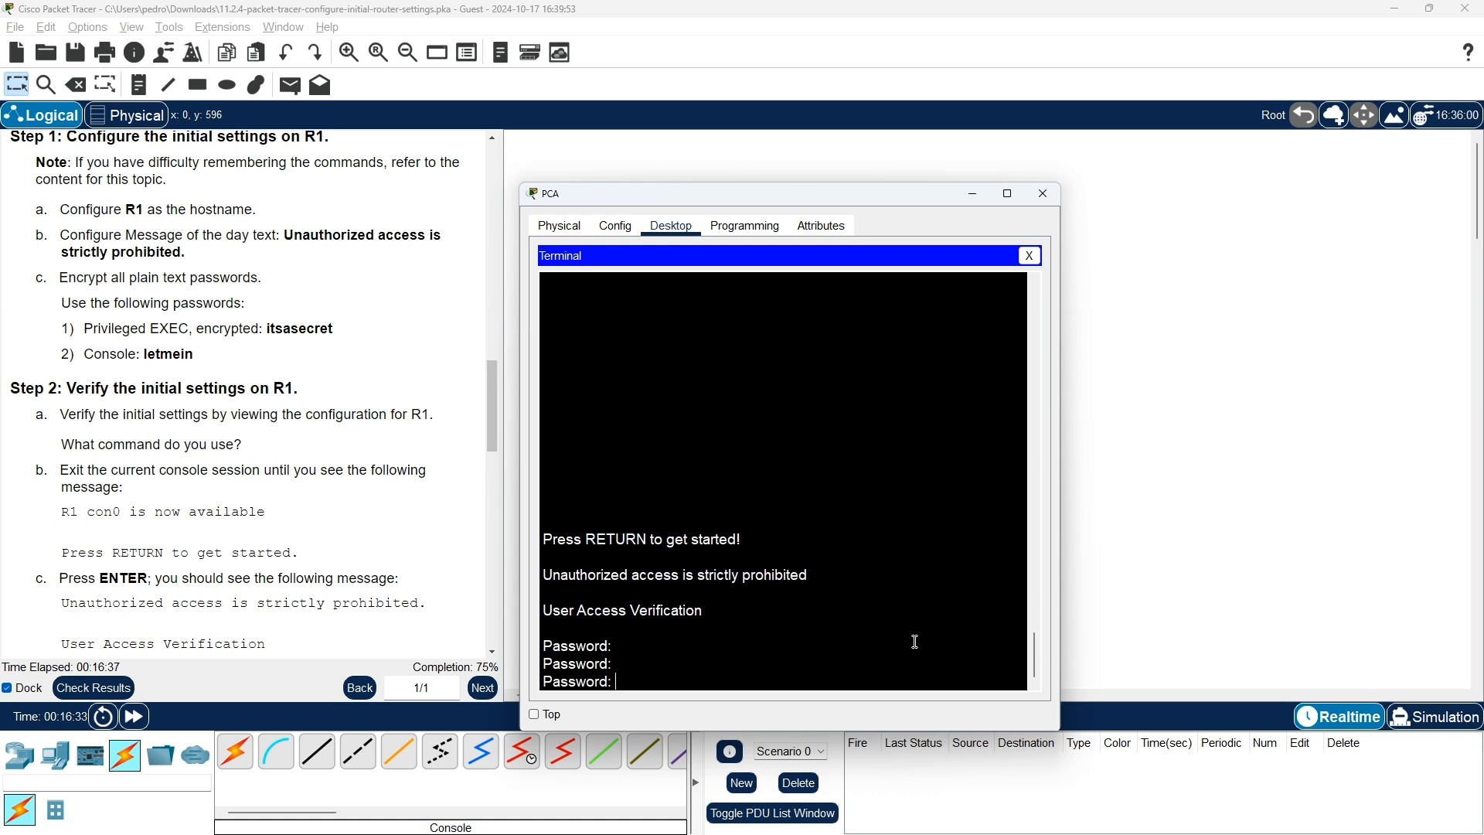
key("Return")
key("Return")
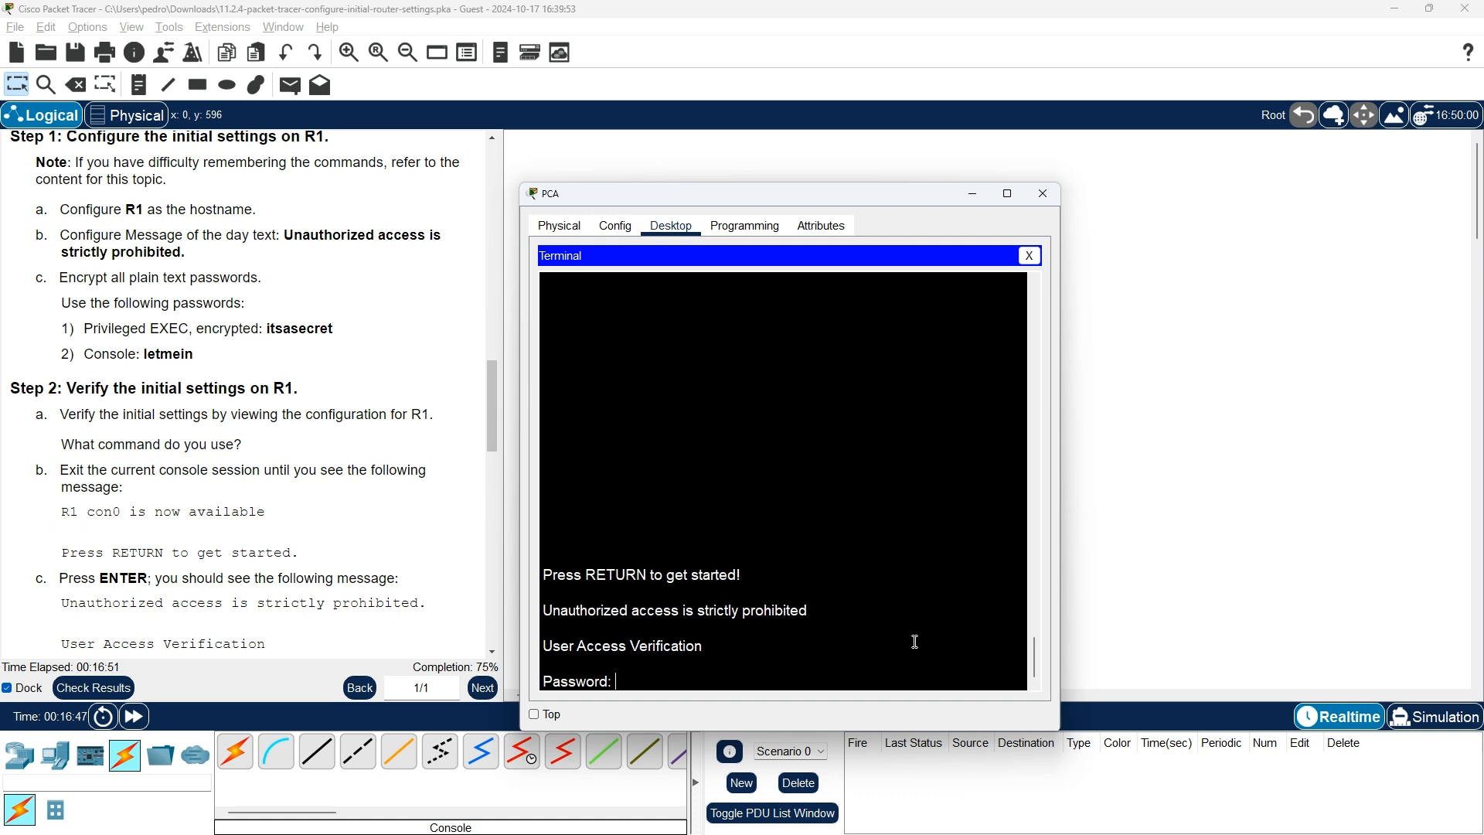
key("Return")
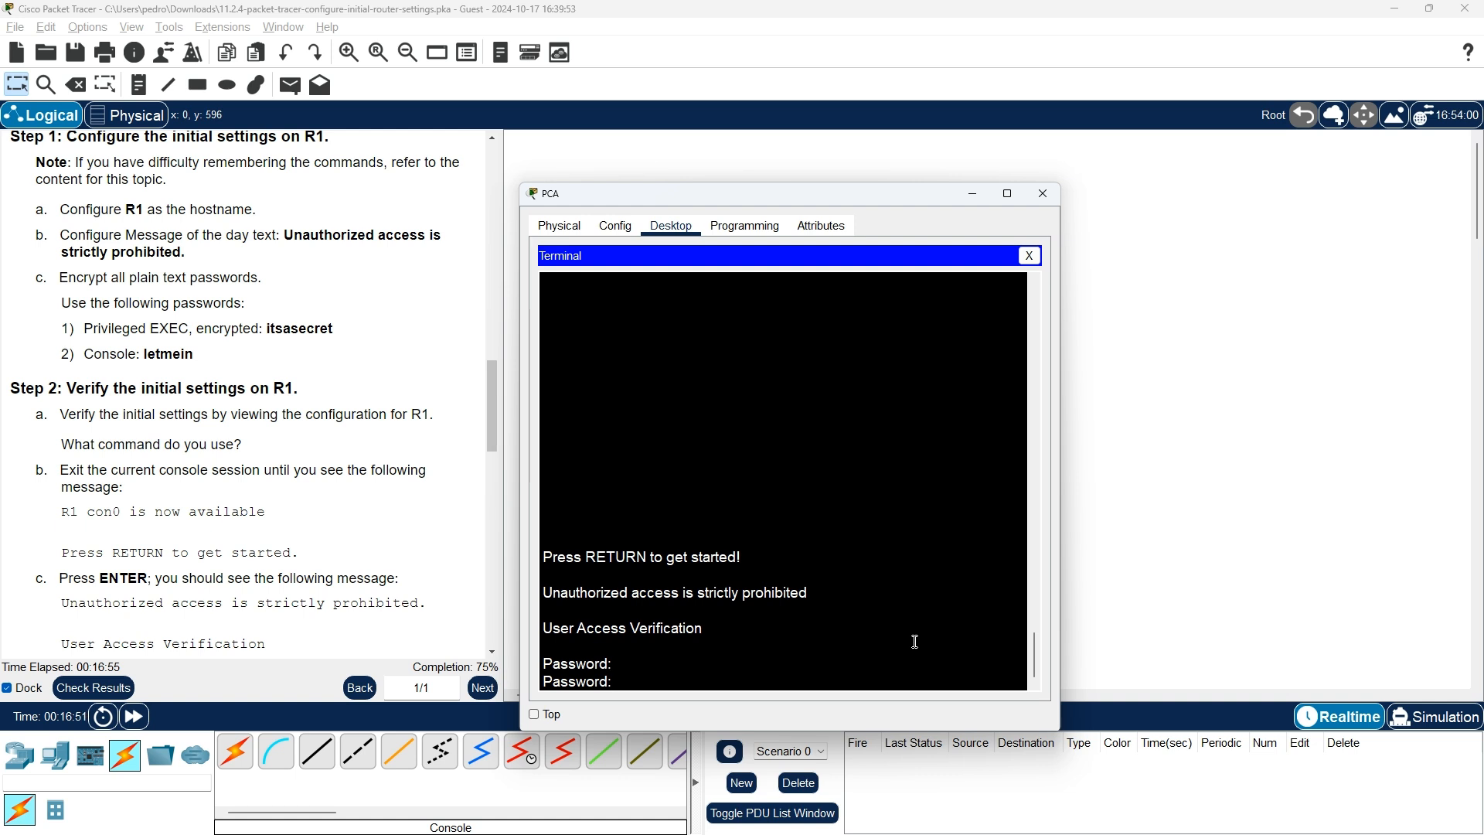
key("Return")
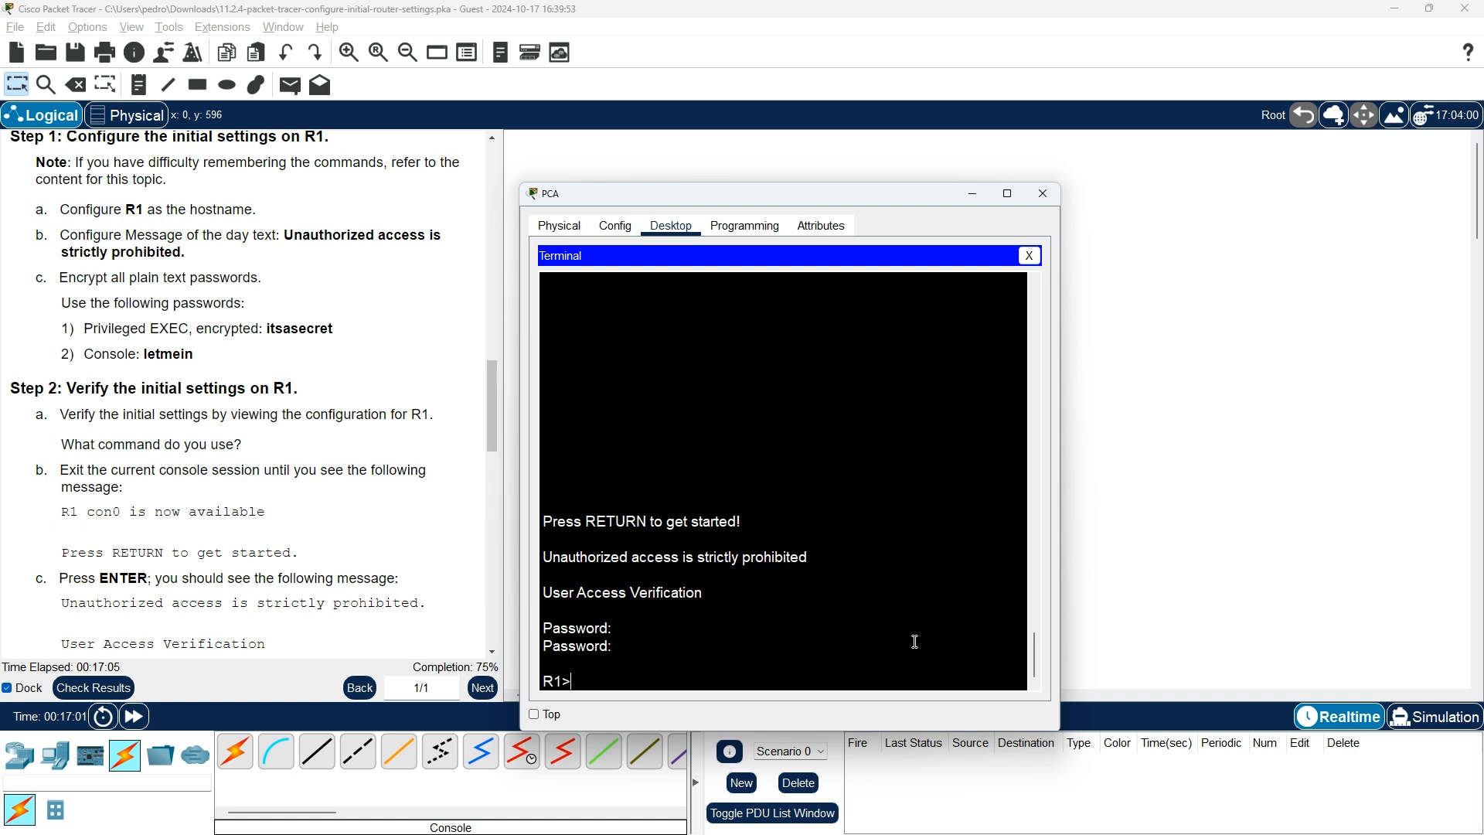
type("exit")
key("Return")
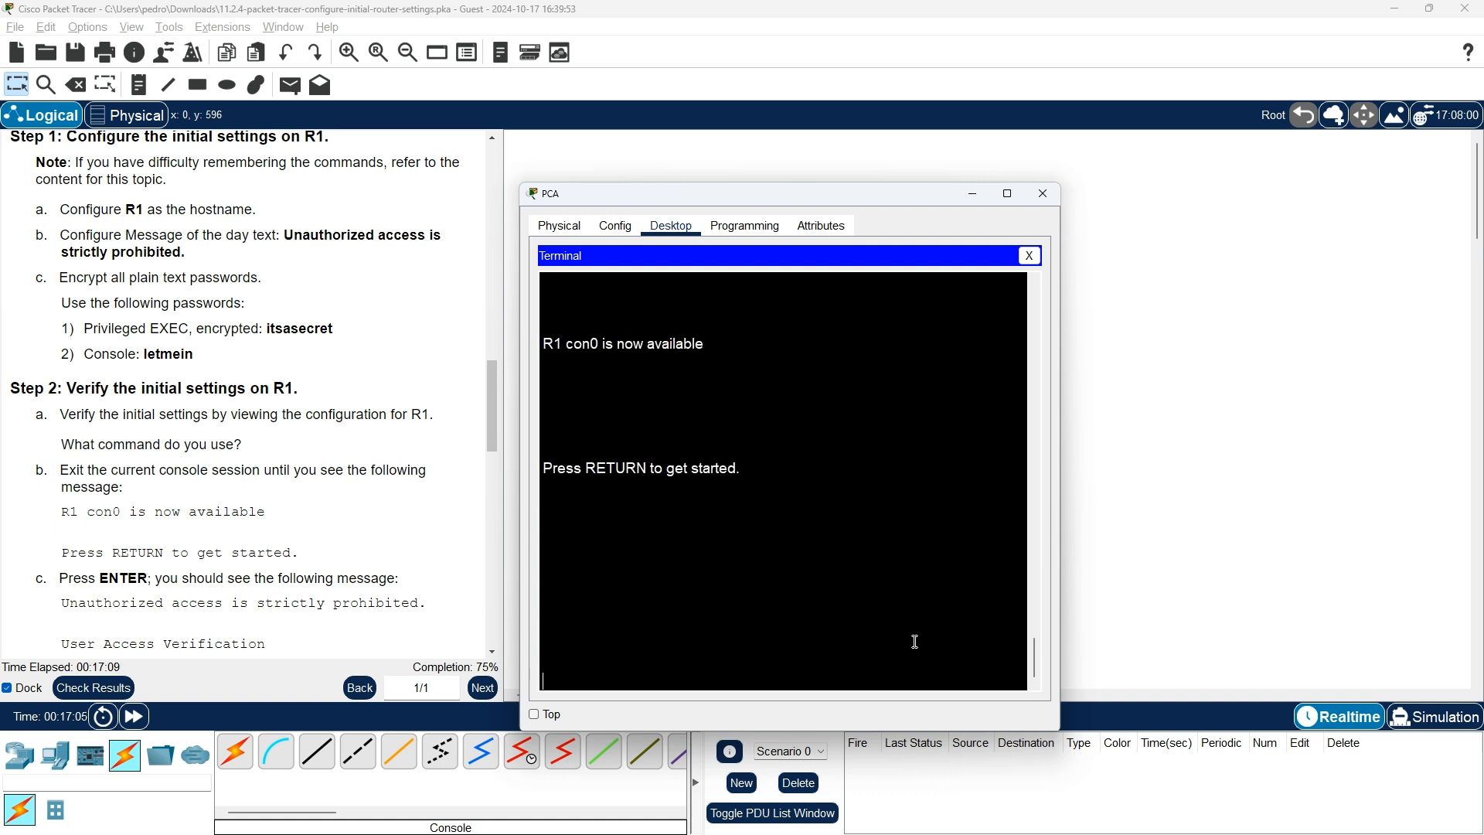
key("Return")
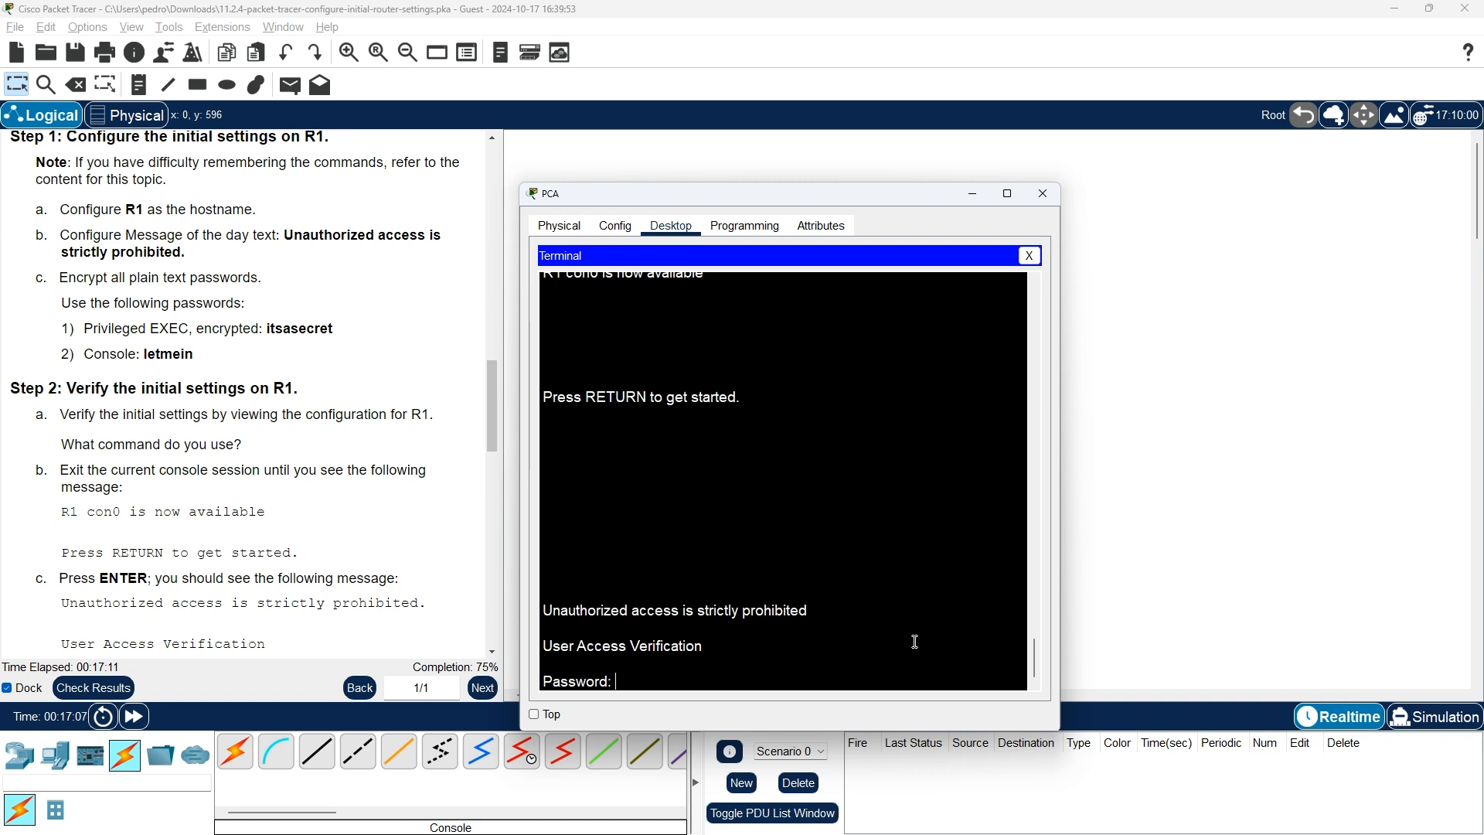
type("letmein")
key("Return")
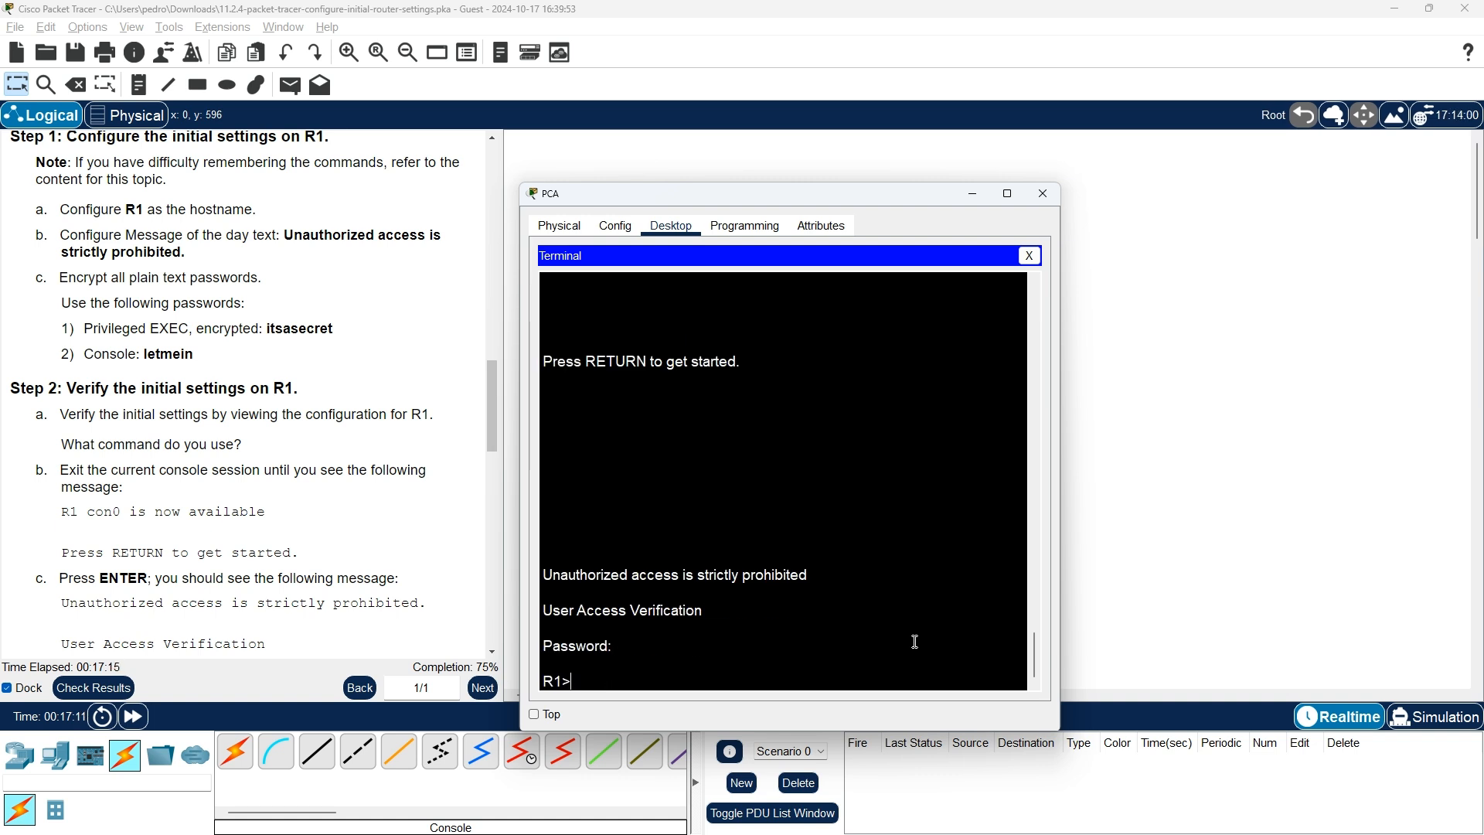
type("configure")
key("BackSpace")
key("BackSpace")
key("BackSpace")
key("BackSpace")
key("Tab")
key("BackSpace")
key("Tab")
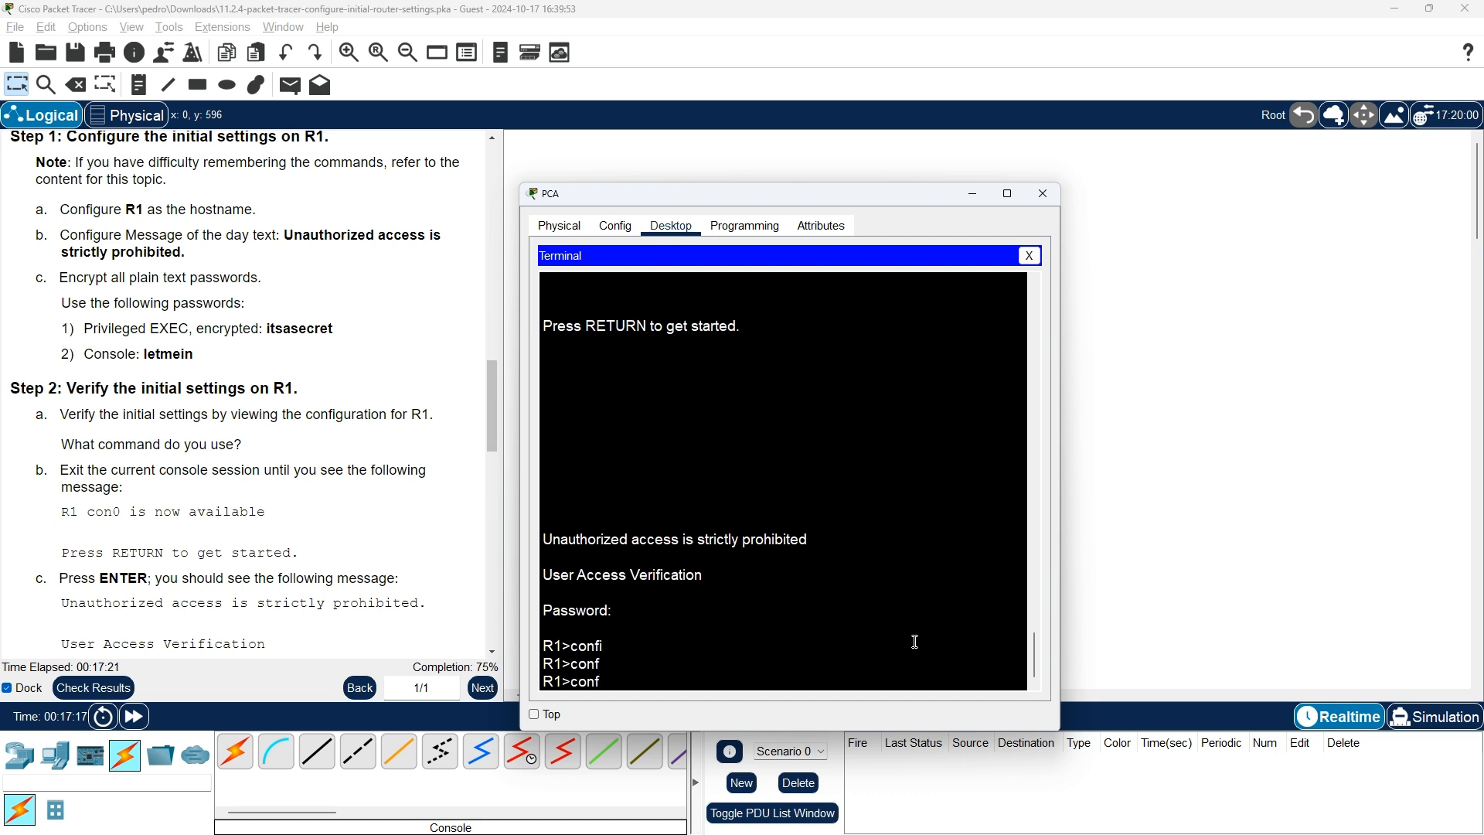
key("BackSpace")
key("Tab")
type("n")
key("Tab")
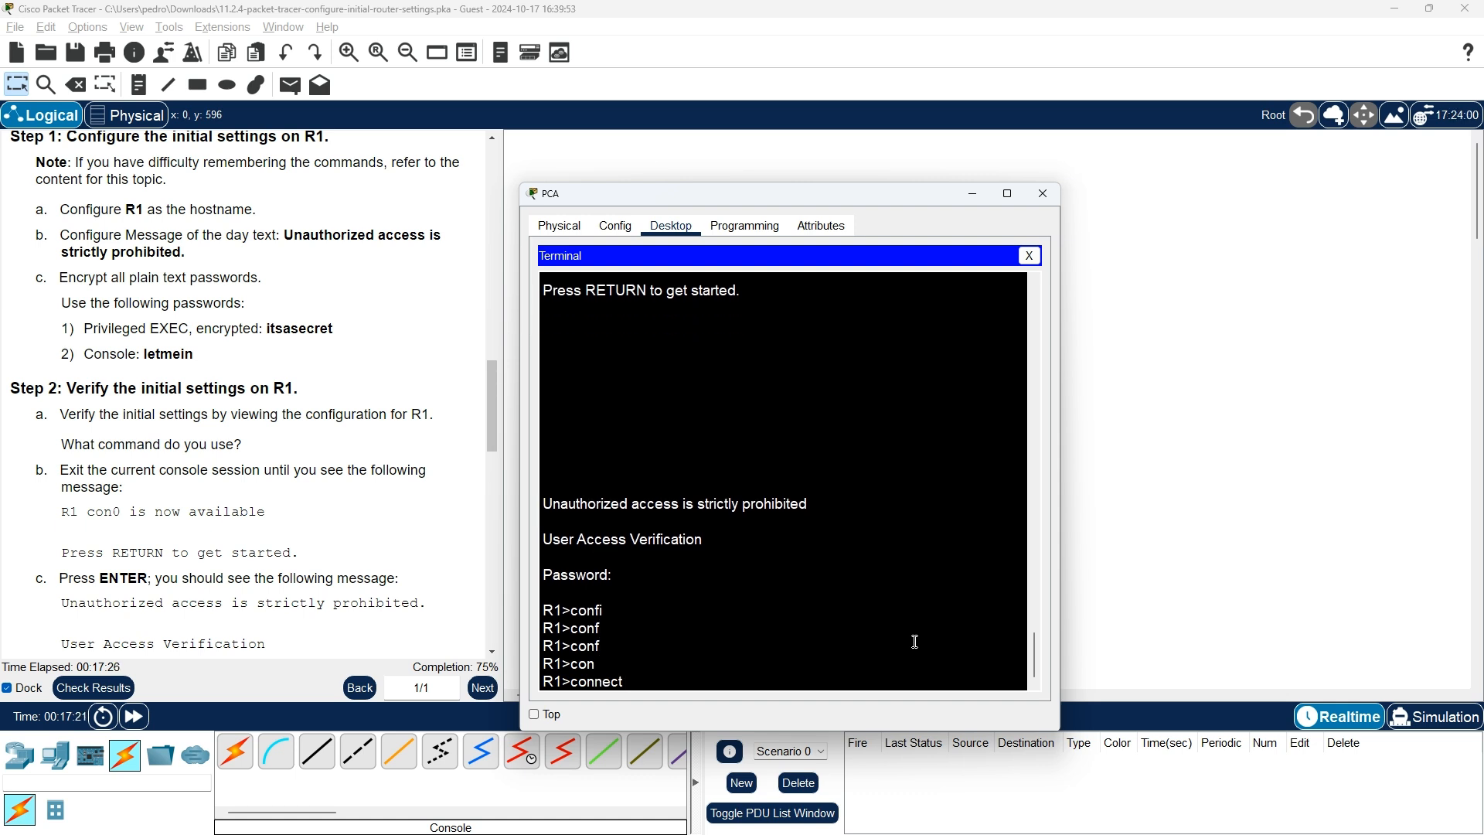
key("BackSpace")
key("BackSpace")
key("BackSpace")
key("BackSpace")
key("BackSpace")
key("BackSpace")
key("BackSpace")
type("enable")
key("Return")
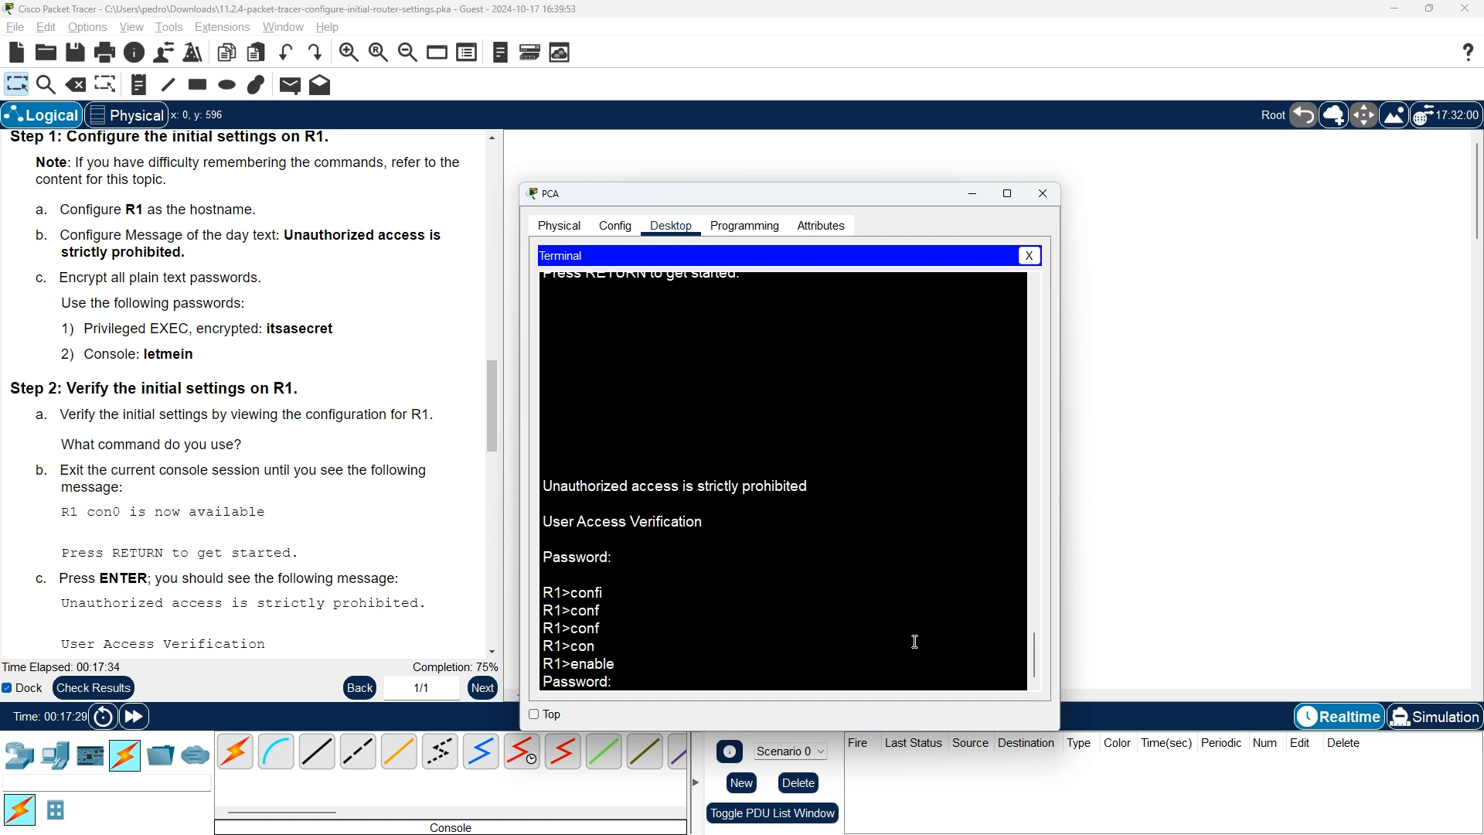
key("Return")
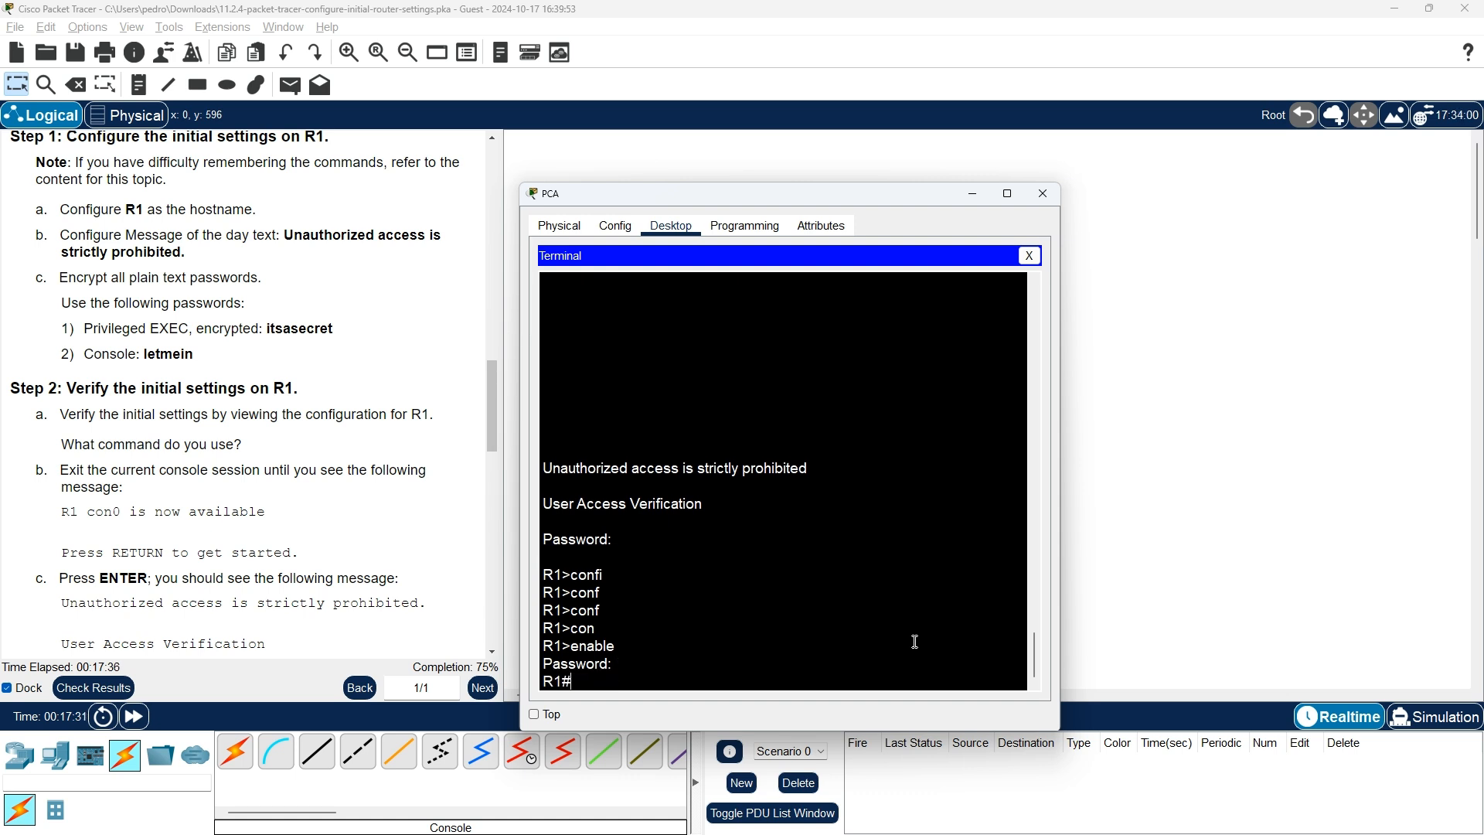
type("enable")
key("BackSpace")
key("BackSpace")
key("BackSpace")
key("BackSpace")
key("BackSpace")
key("BackSpace")
type("conf")
key("Tab")
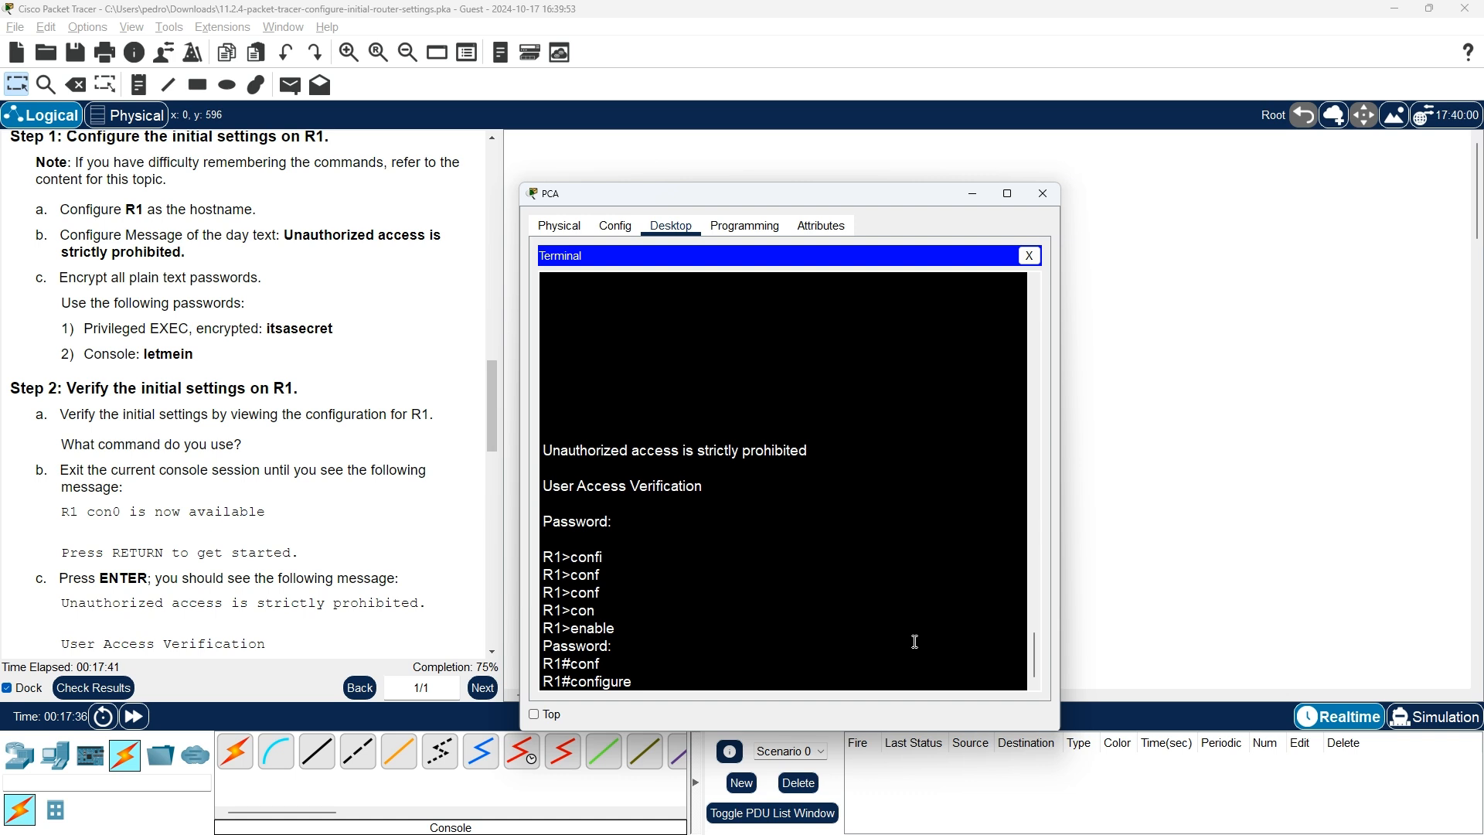
type("ter")
key("Tab")
key("Return")
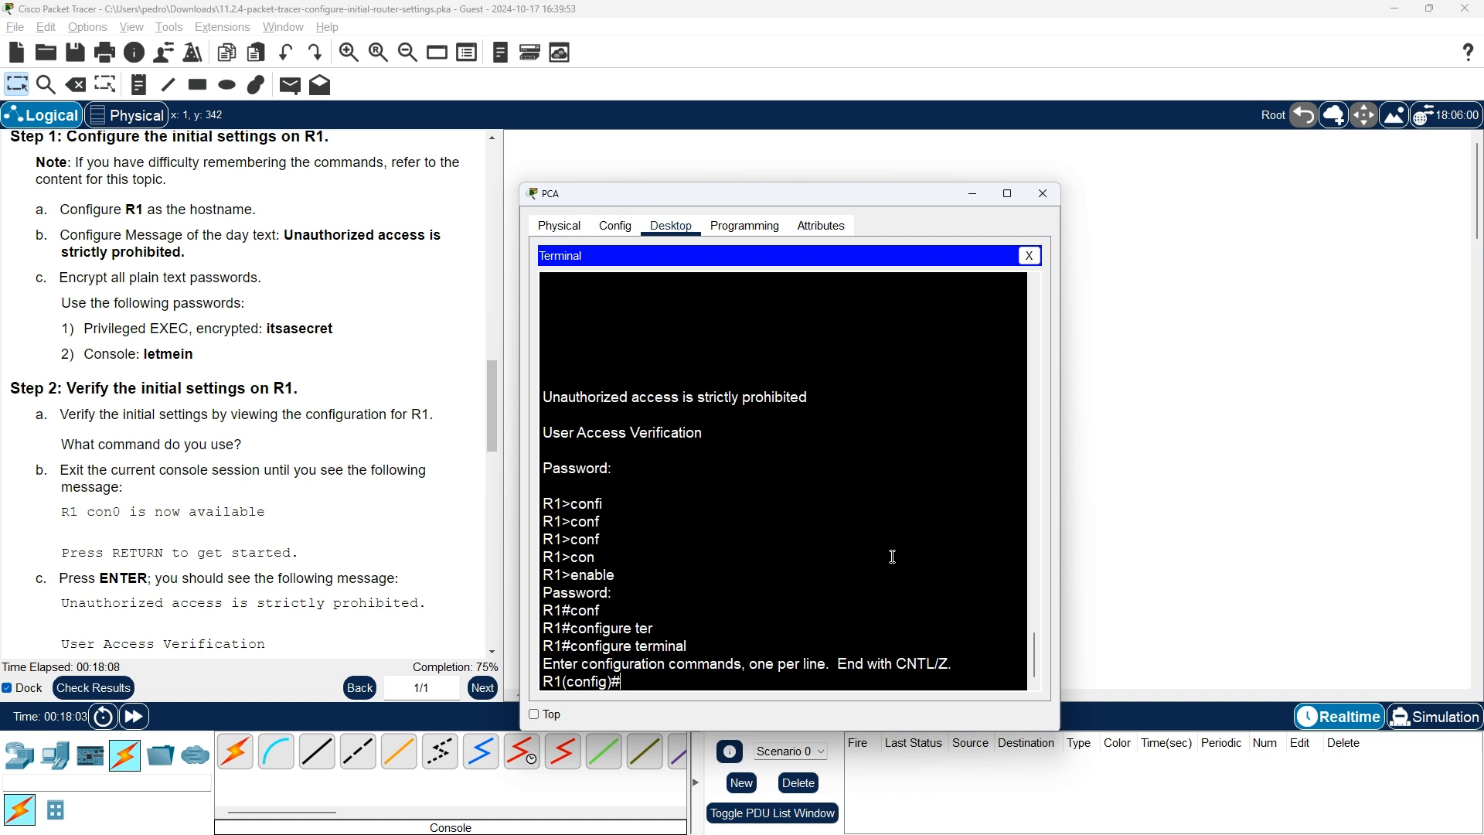
type("exit")
key("Return")
key("Return")
key("Return")
key("Return")
key("Return")
key("Return")
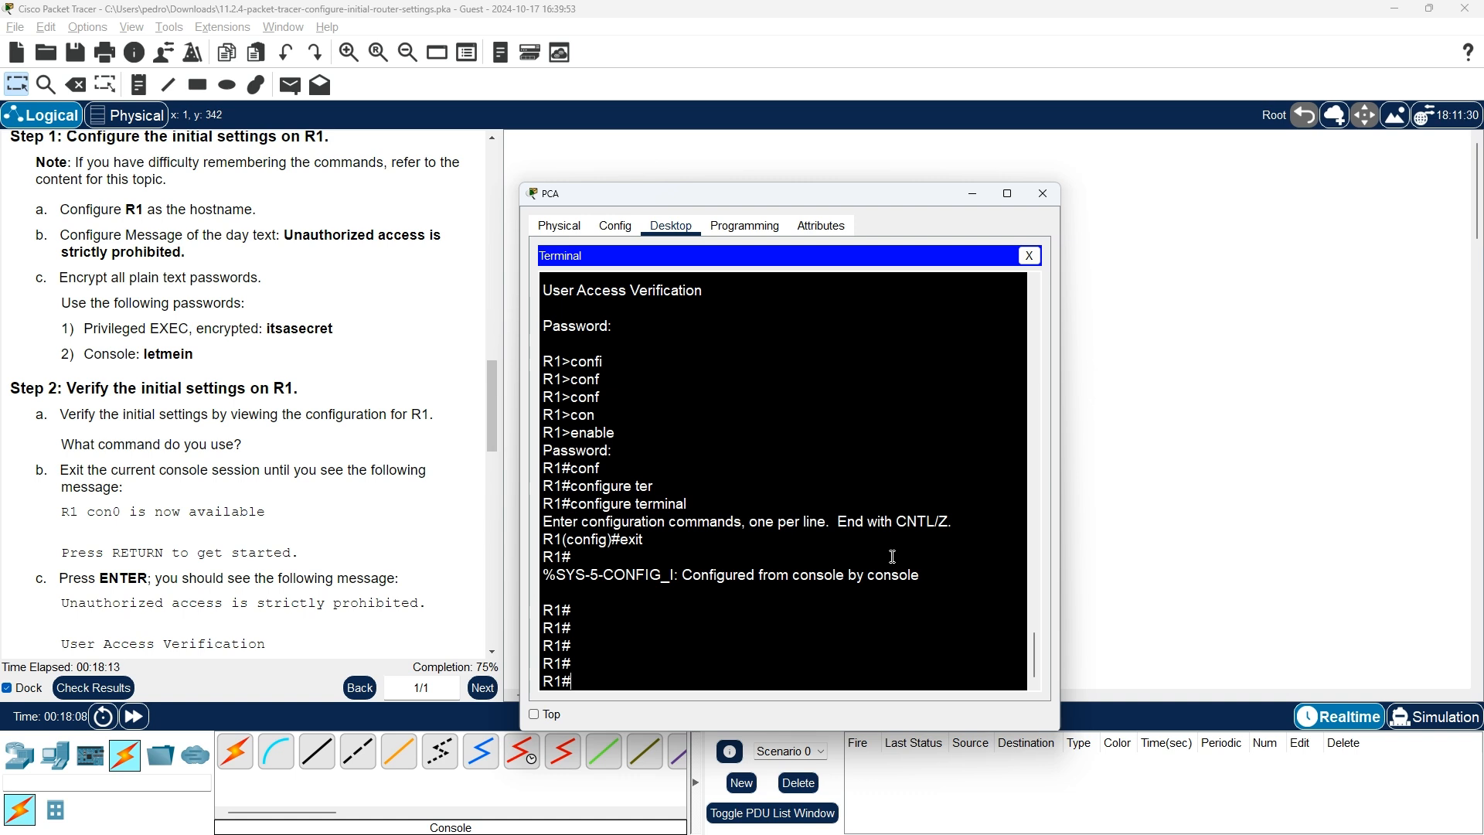
type("exit")
key("Return")
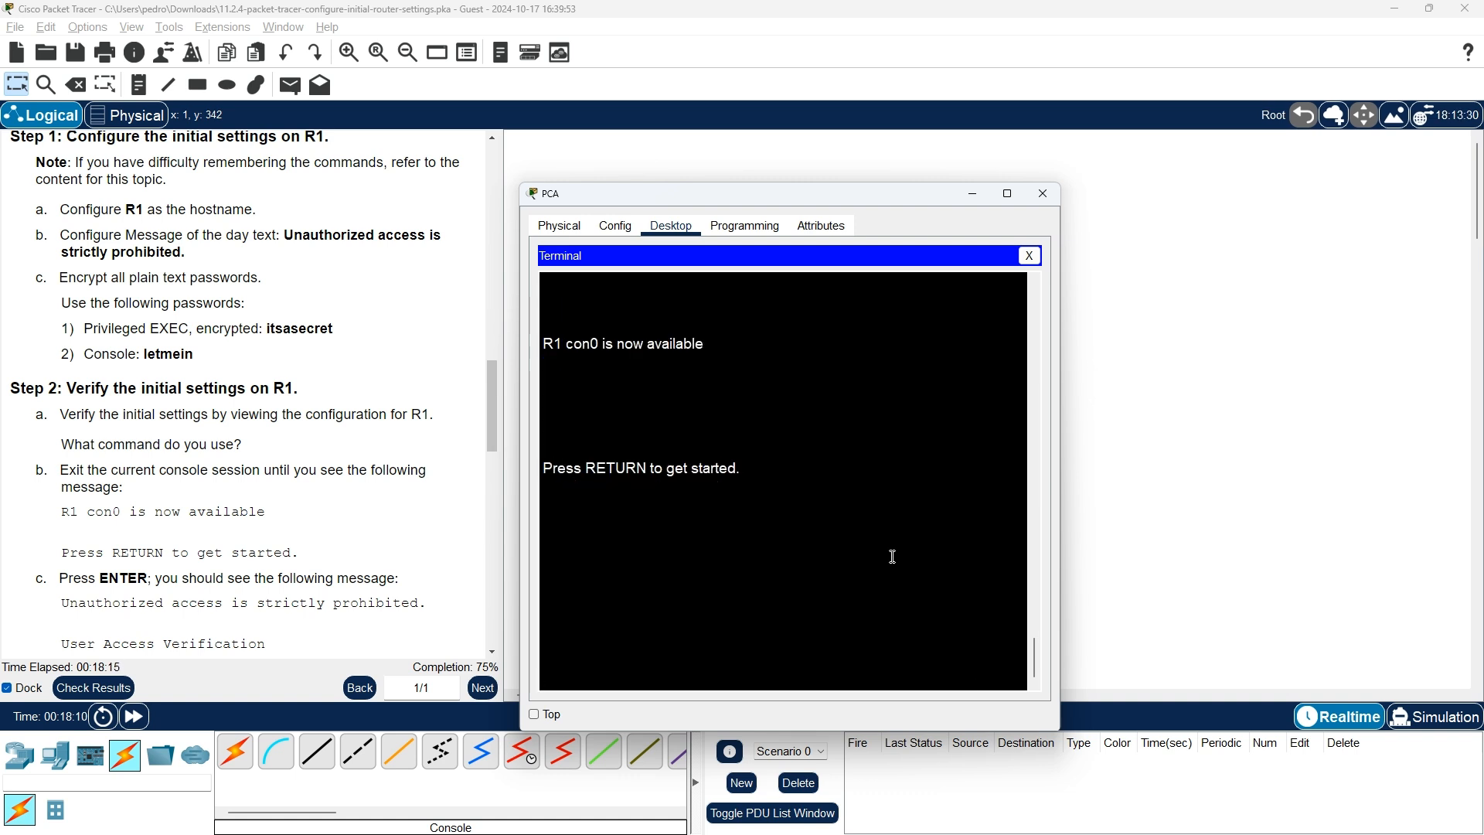
Log in with the console password, run enable, and enter the enable secret to reach R1#
key("Return")
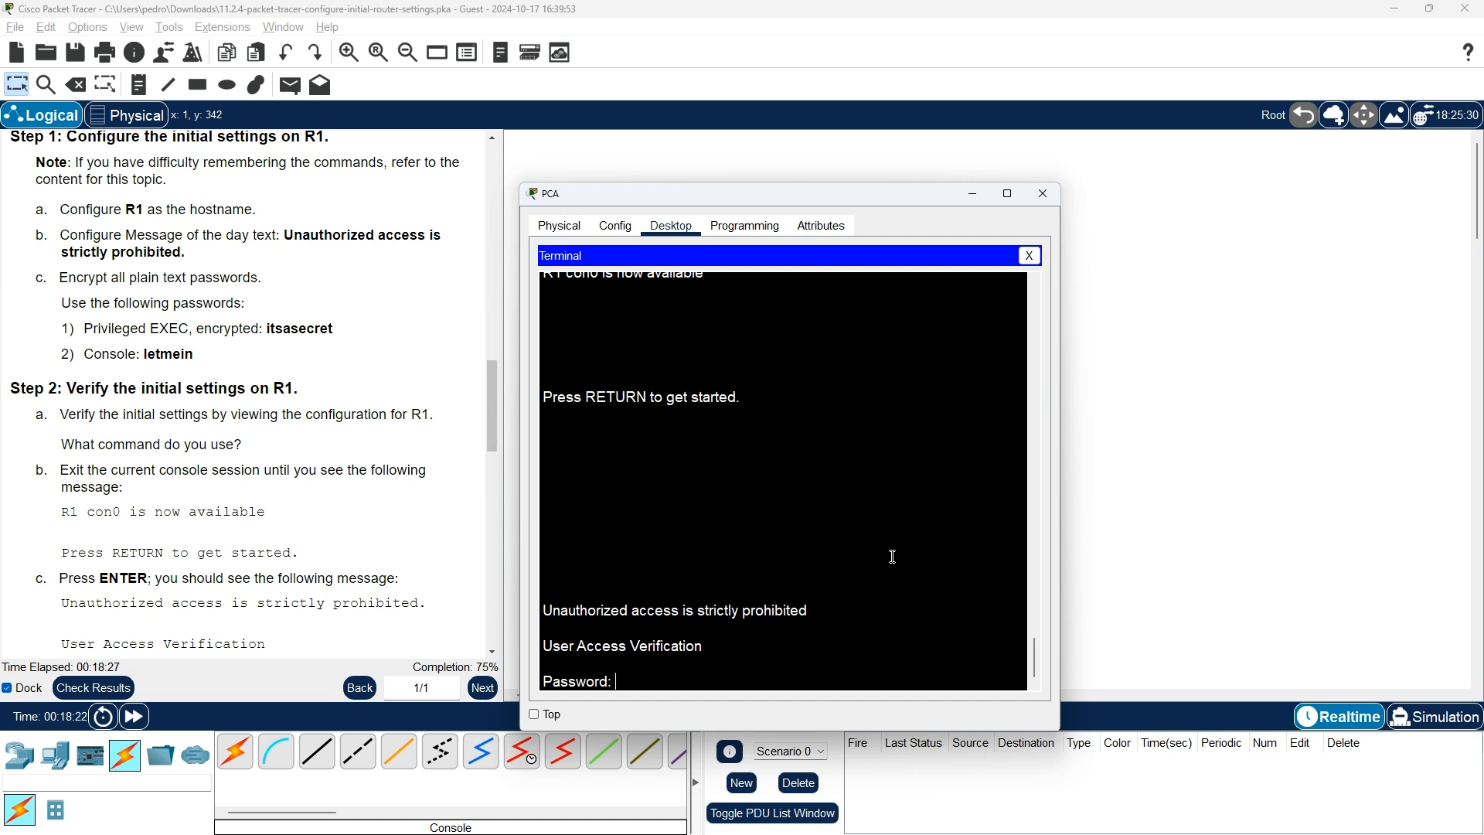
key("Return")
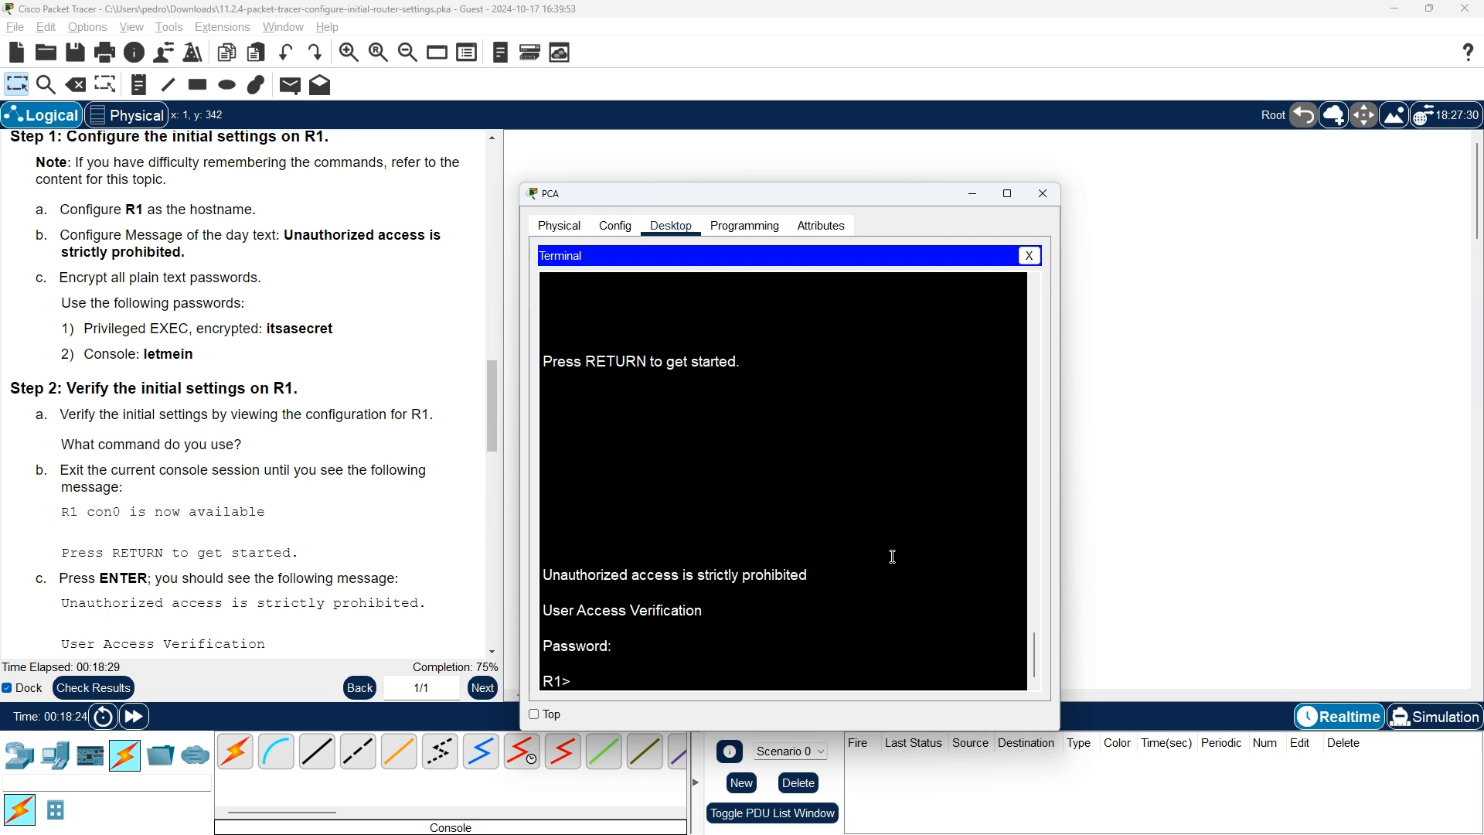
type("enable")
key("Return")
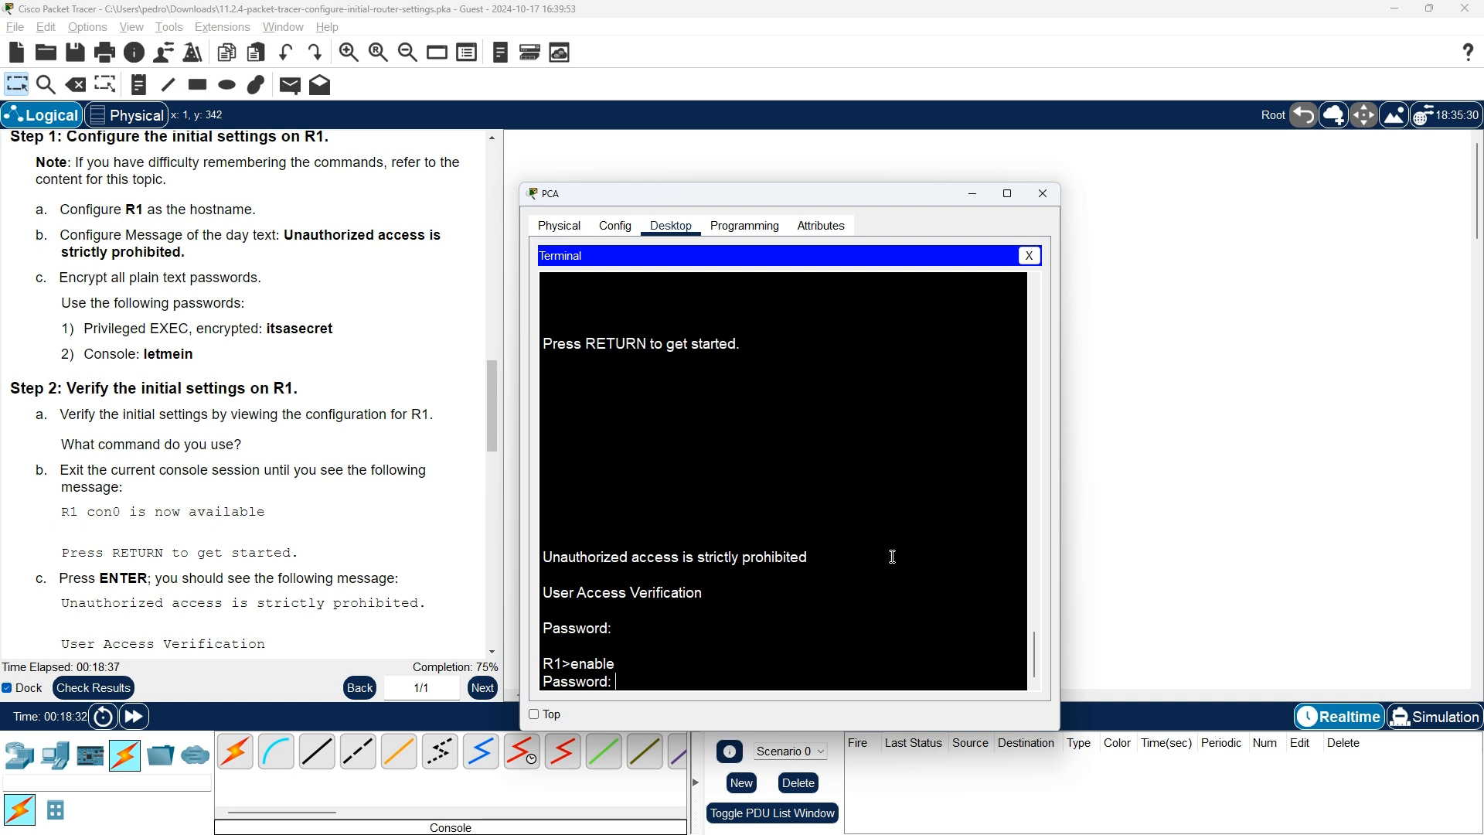
key("Return")
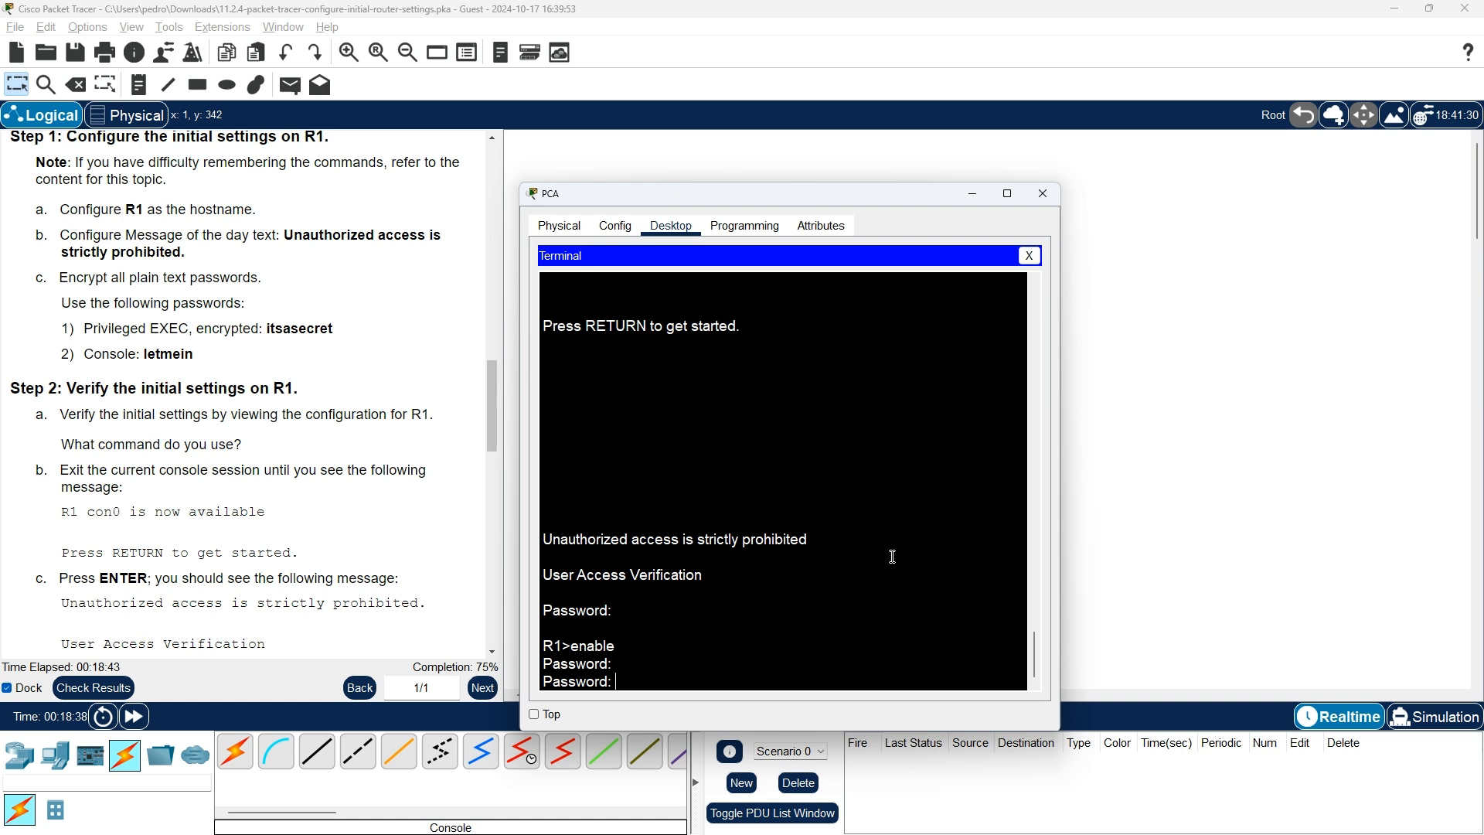
key("Return")
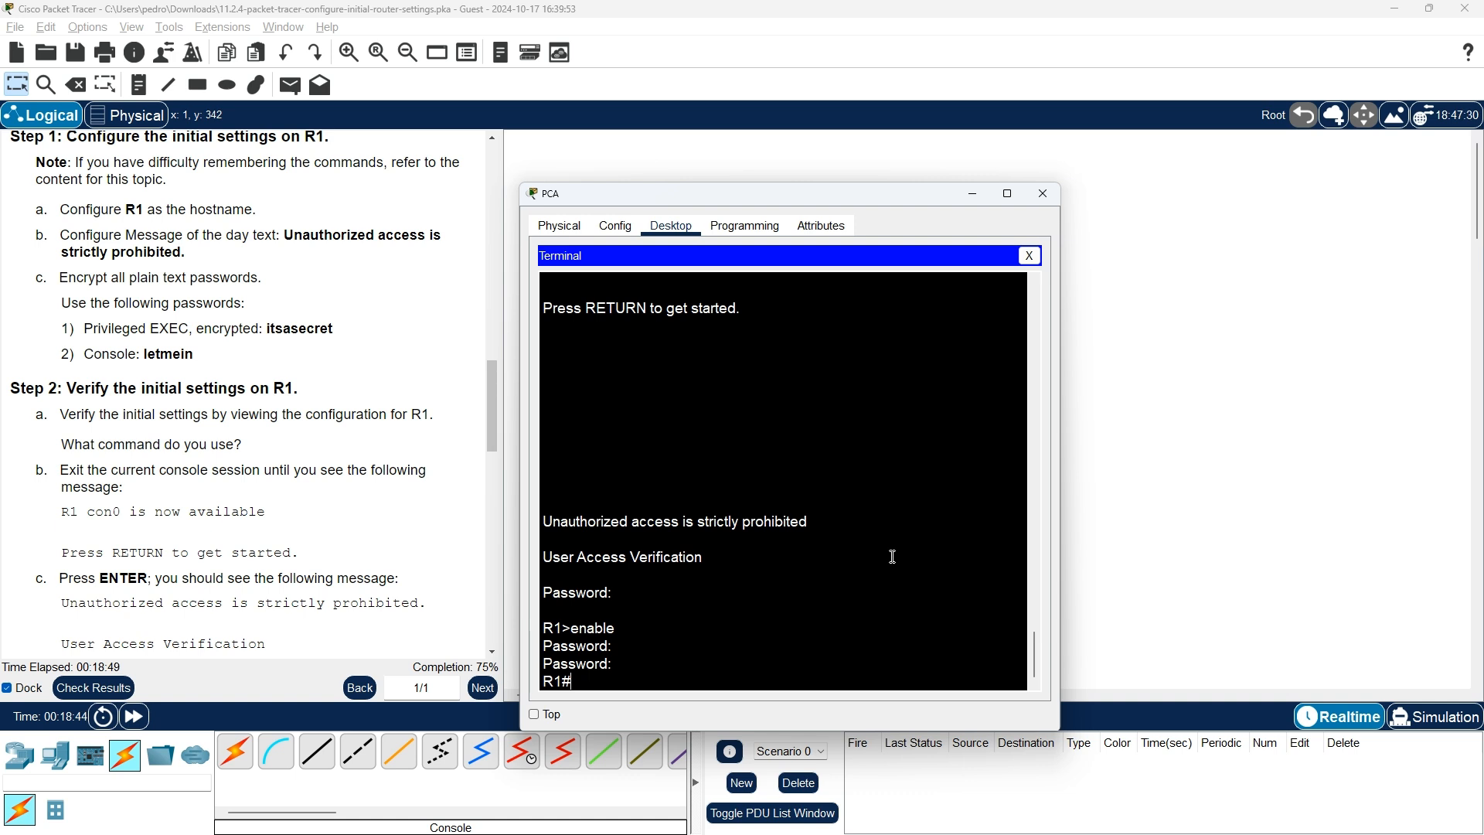
Read past the verification questions to Part 3, then bring up the course page of router-securing commands
scroll(303, 512, "down", 2)
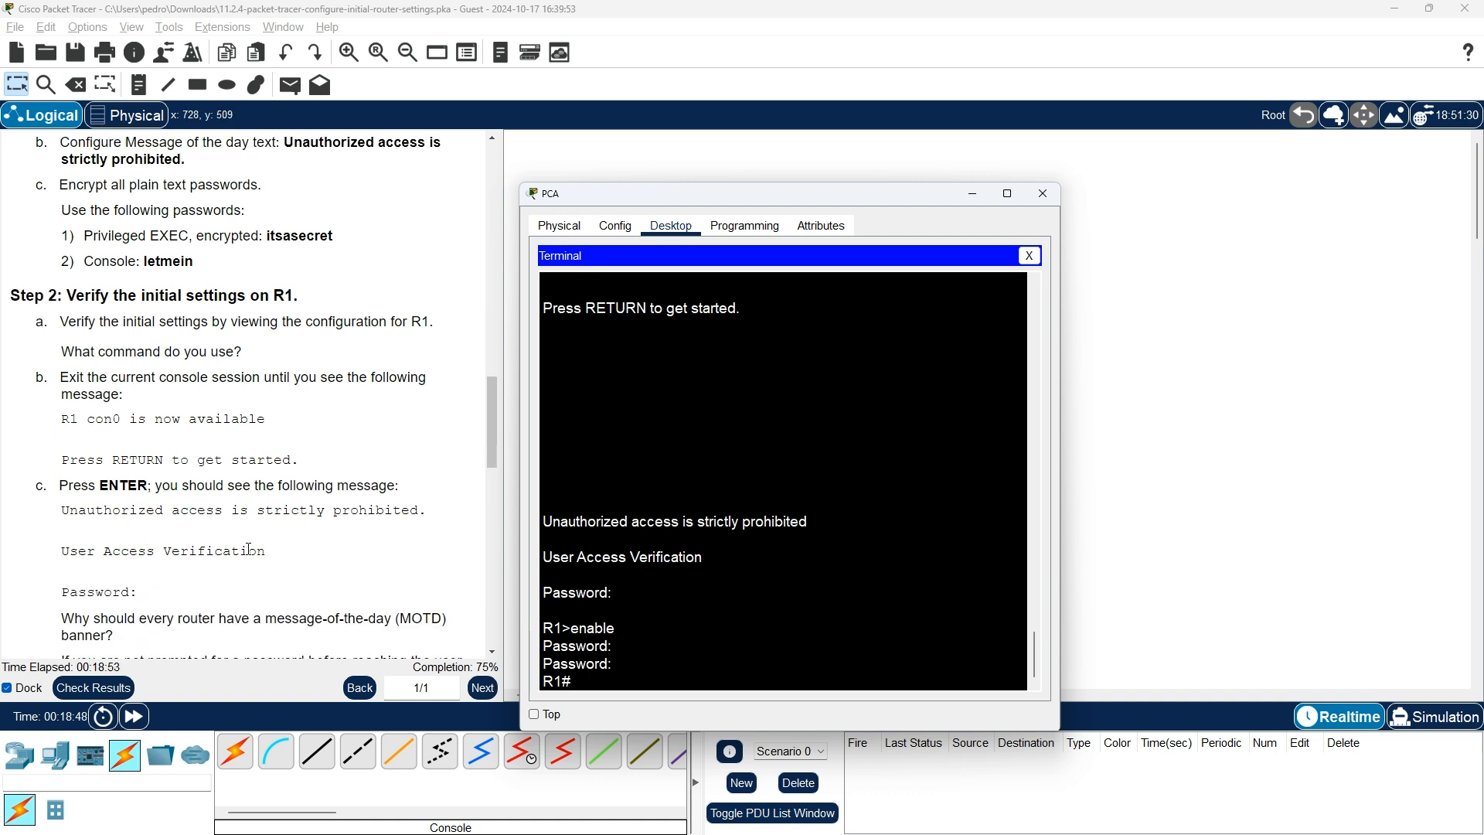
scroll(176, 572, "down", 2)
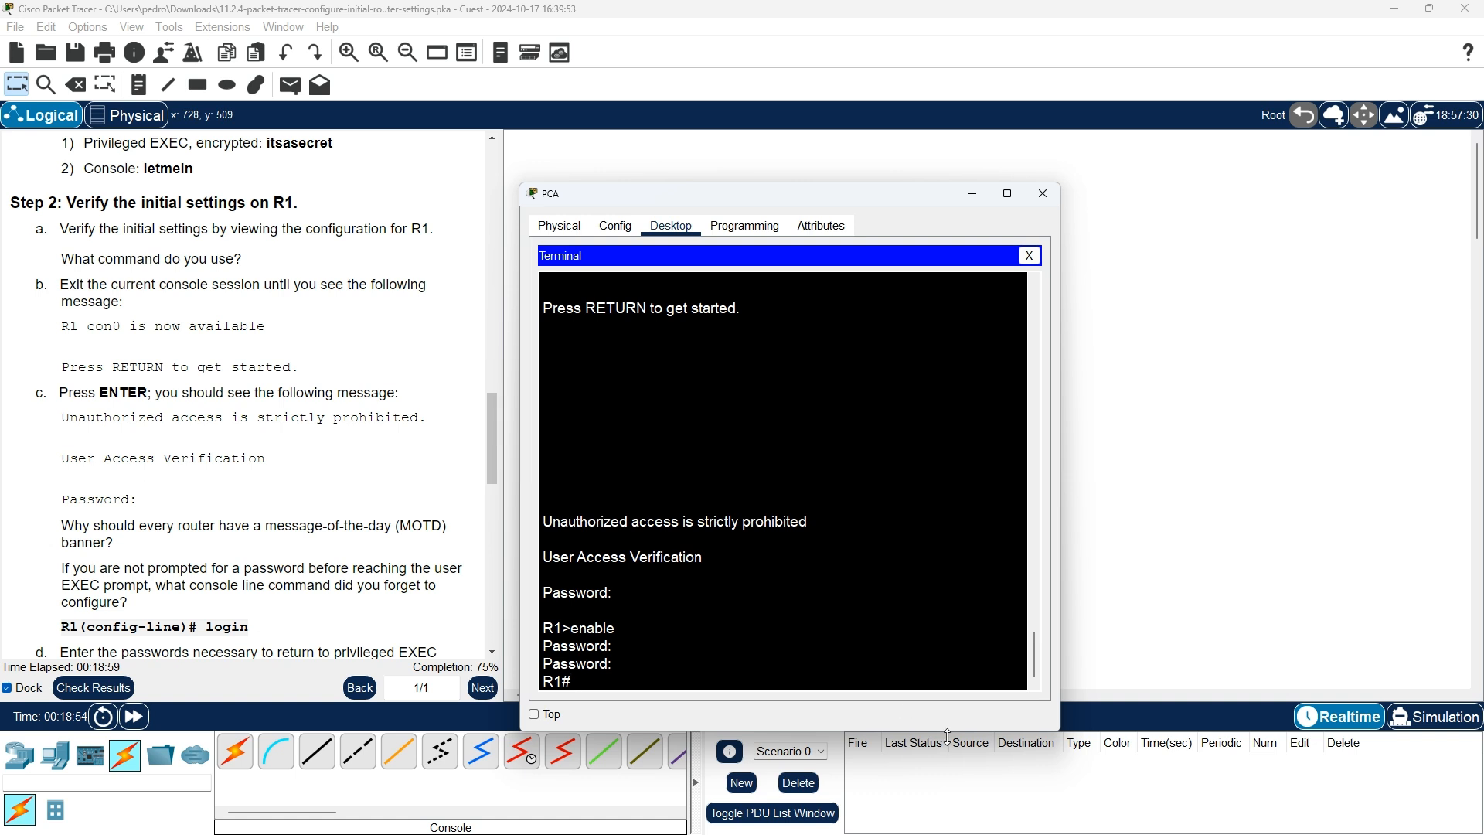
mouse_move(949, 833)
scroll(220, 525, "down", 1)
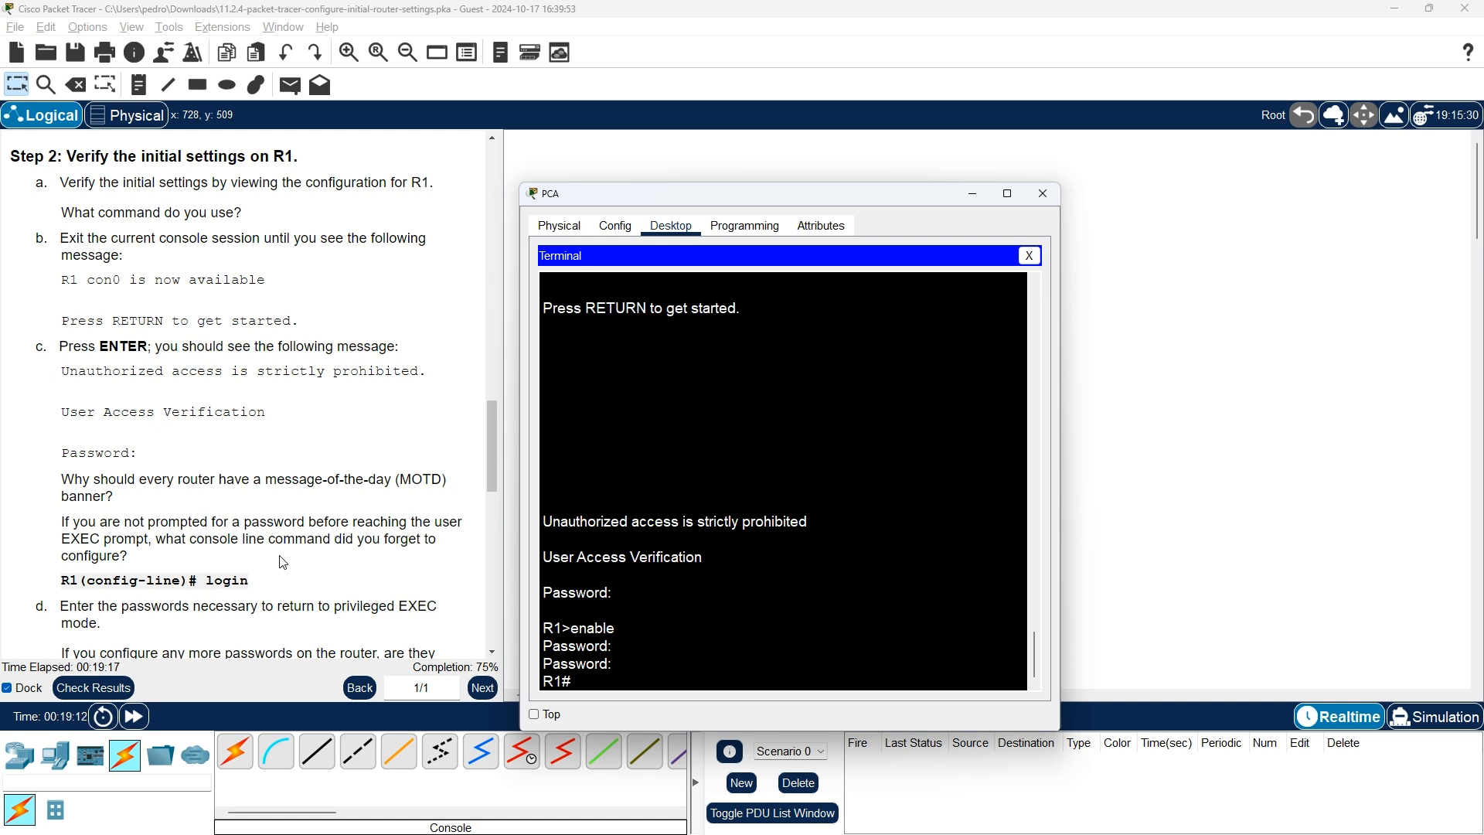
scroll(282, 562, "down", 1)
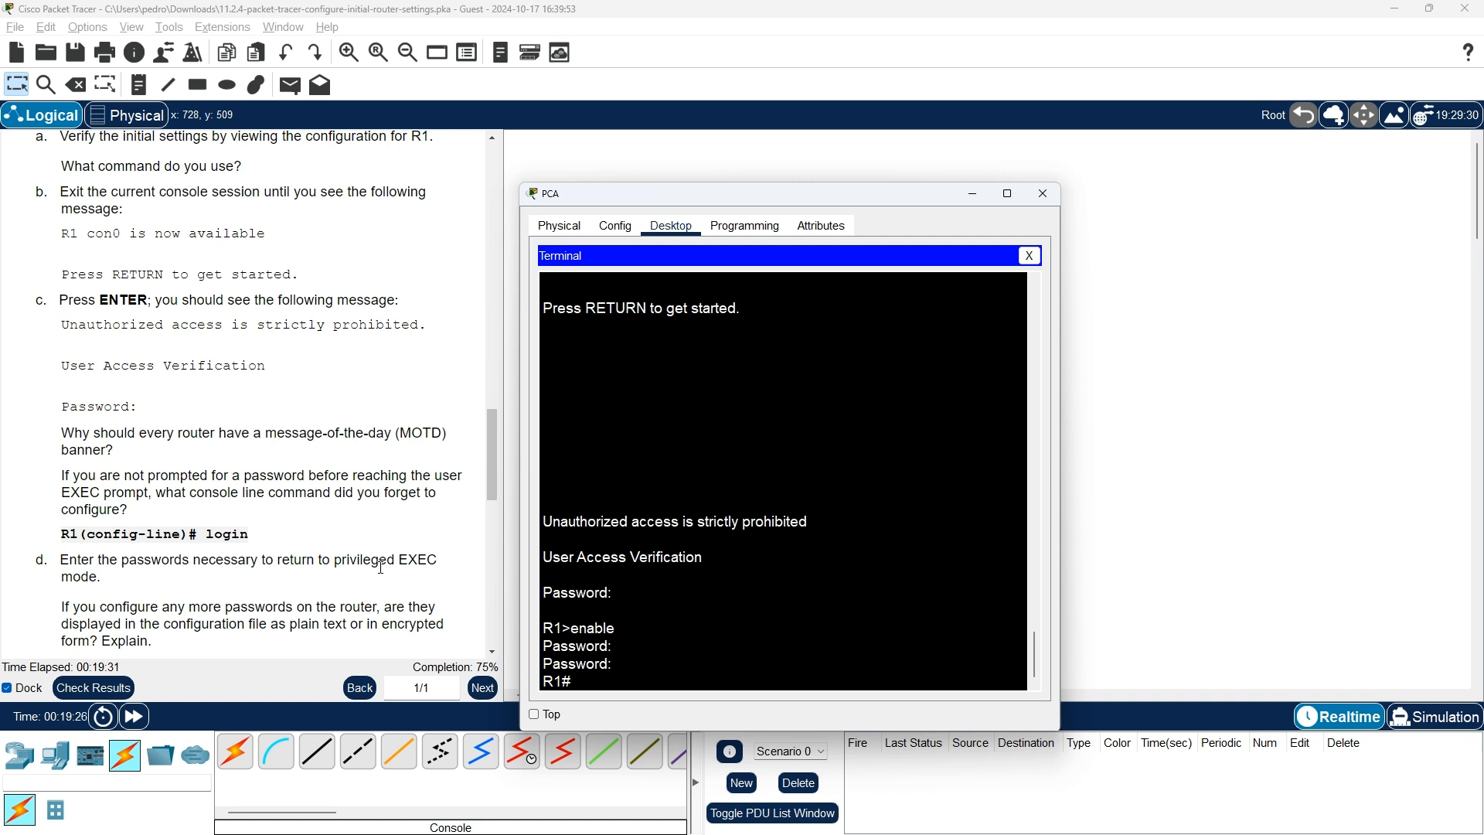
scroll(309, 344, "down", 1)
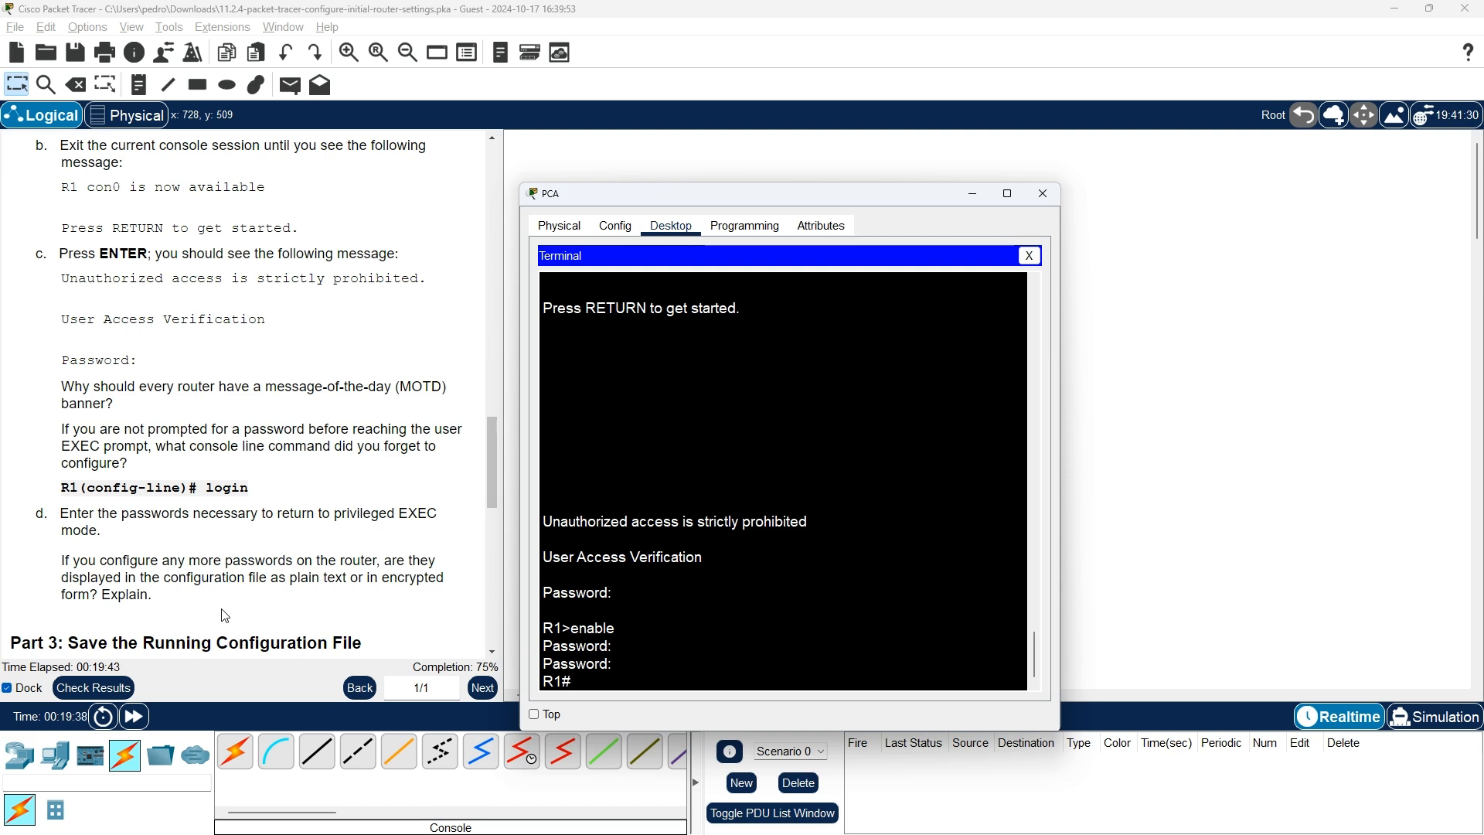
scroll(224, 615, "down", 3)
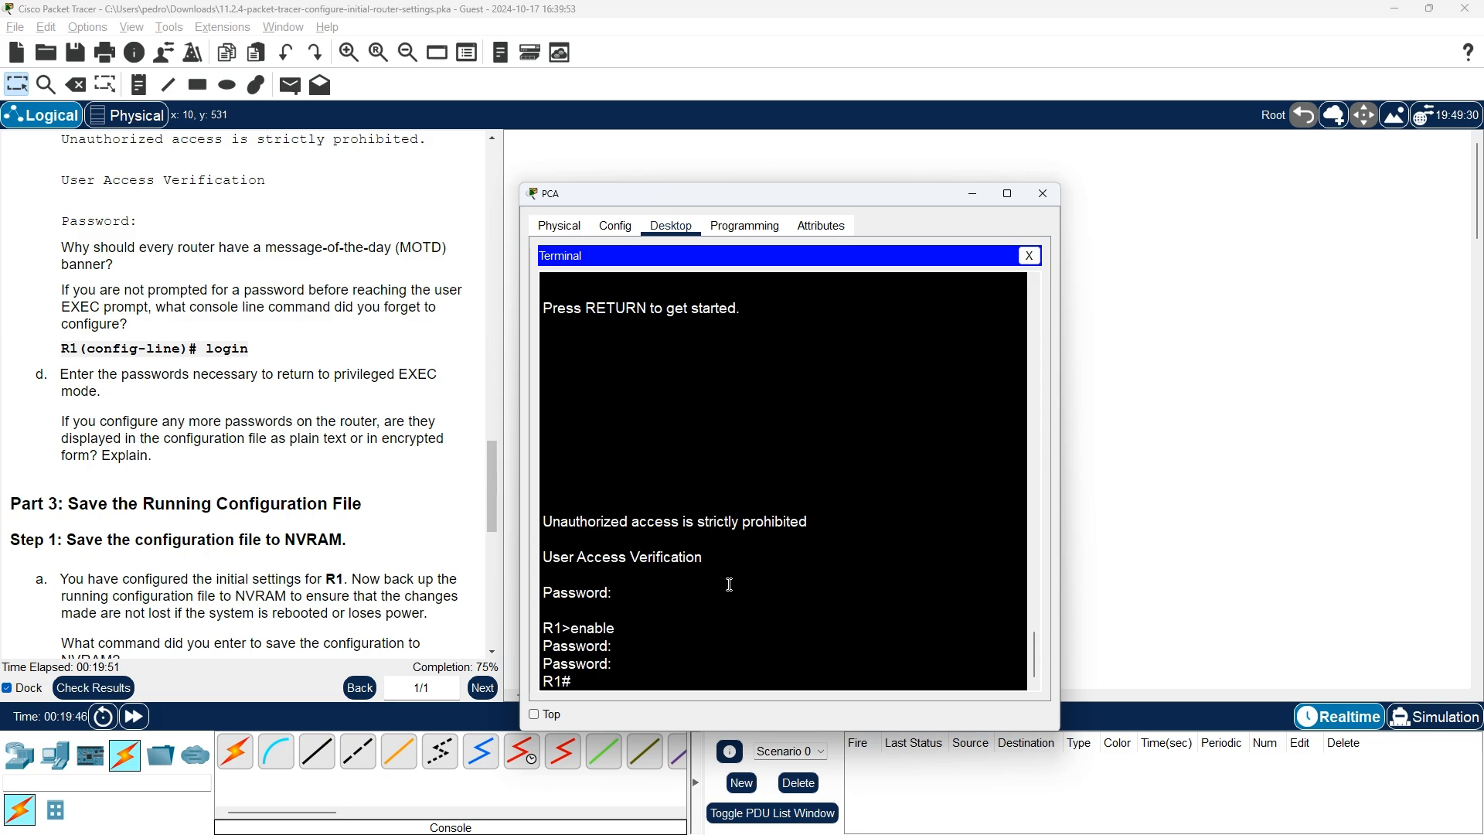
key("alt+Tab")
key("alt+Tab")
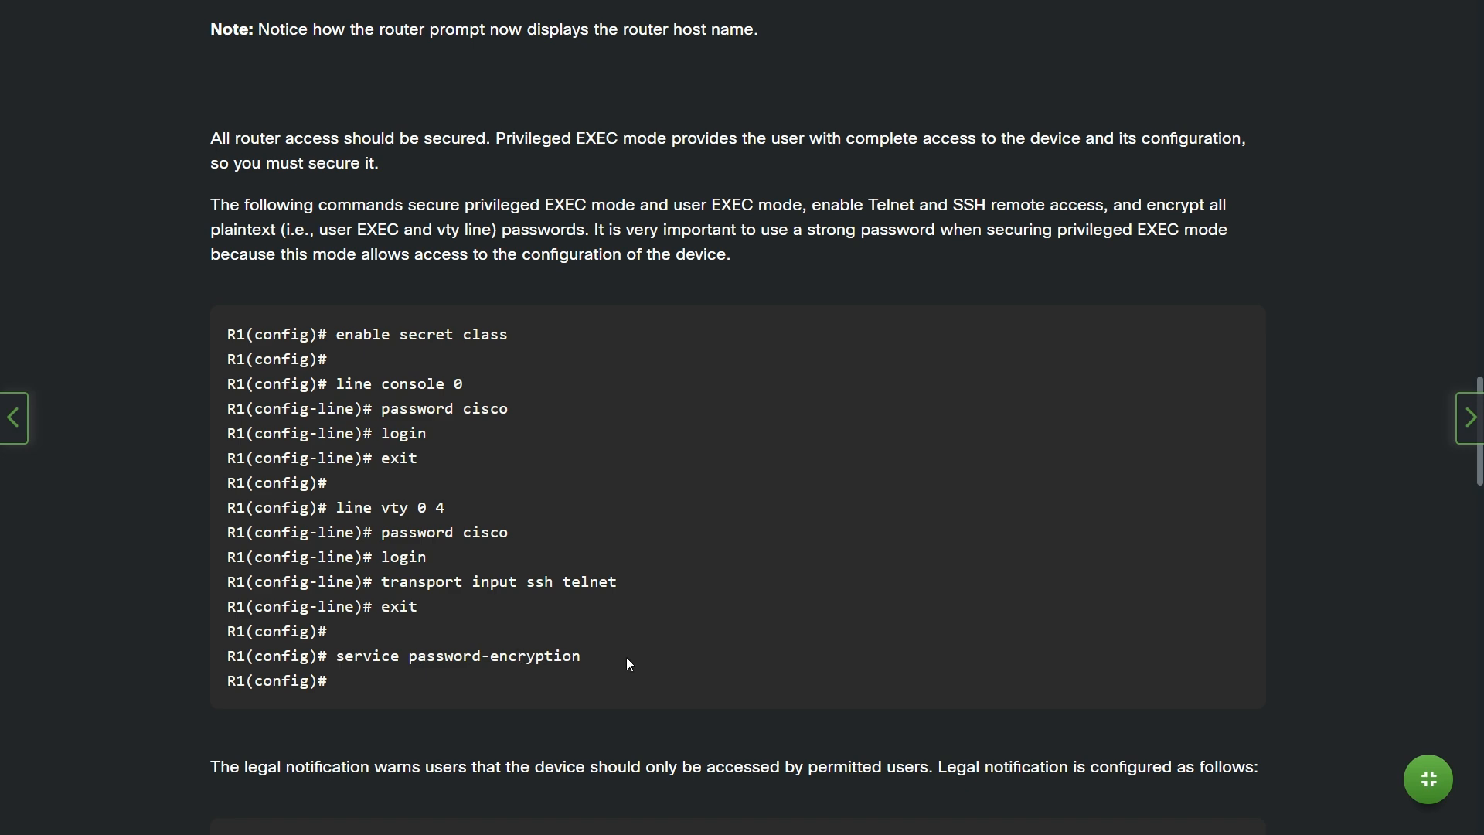
Back in PCA's terminal, put R1 into global configuration mode with configure terminal
key("alt+Tab")
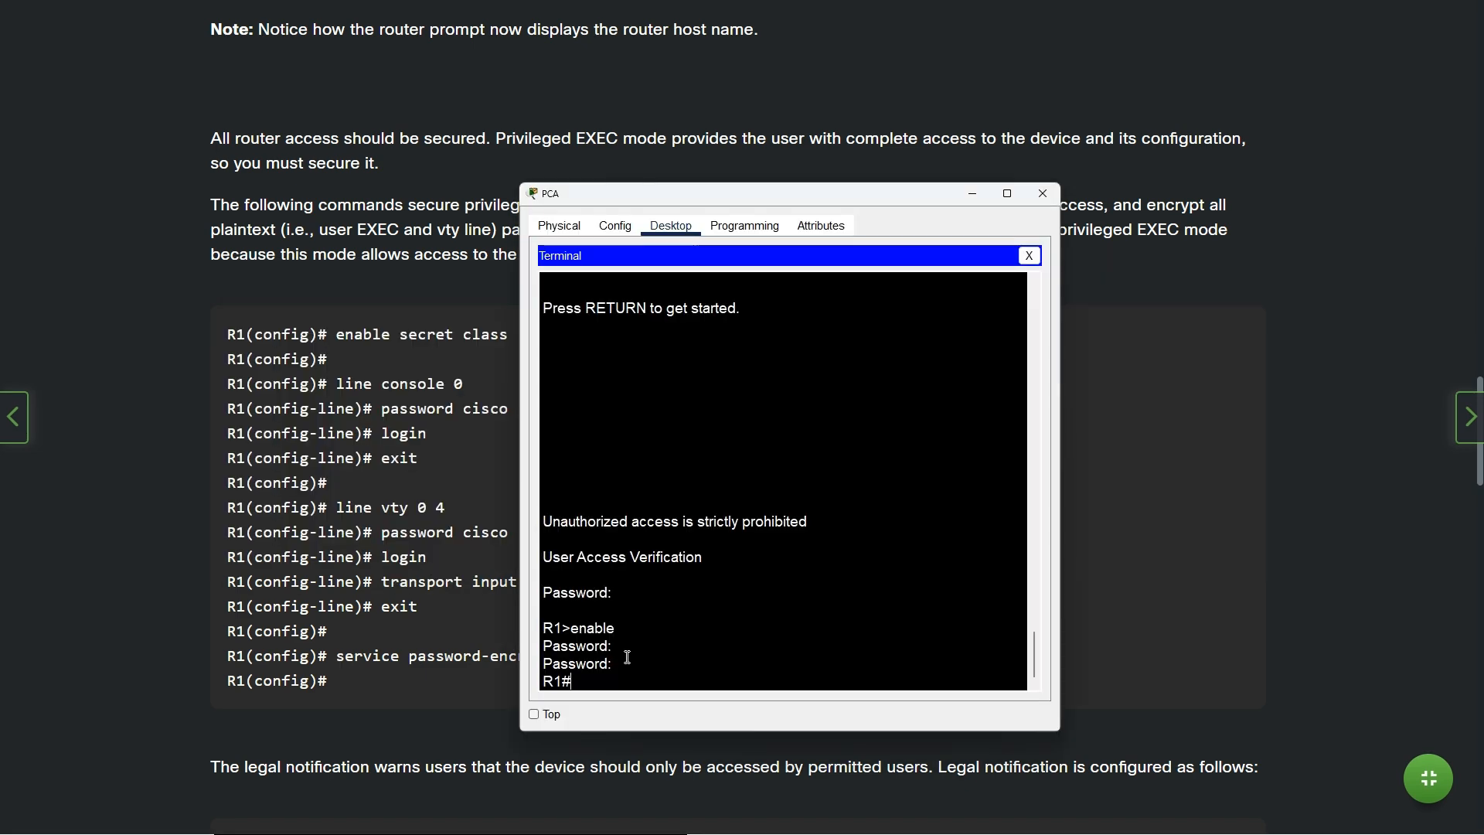
type("con")
key("Tab")
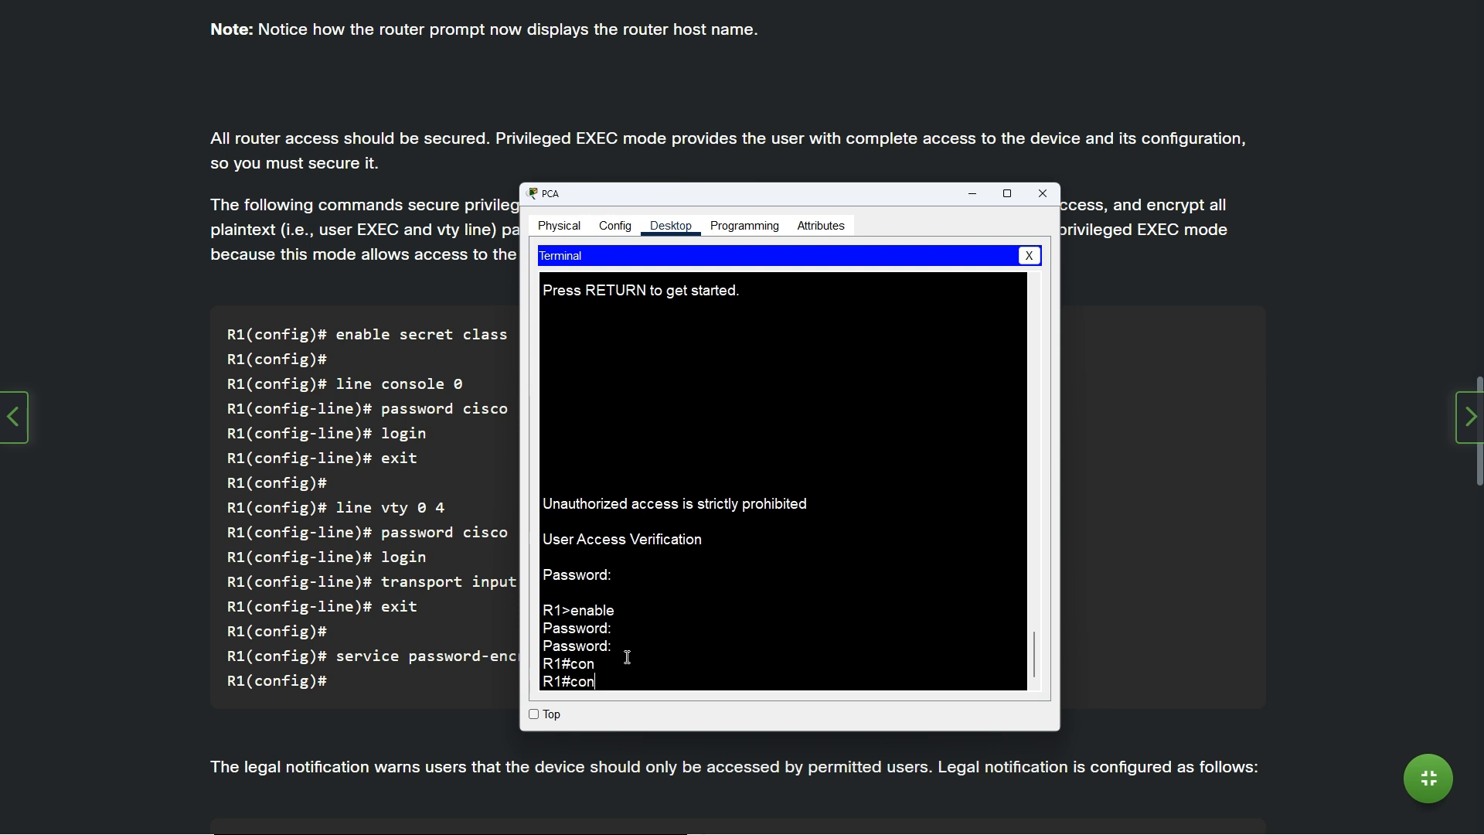
type("f")
key("Tab")
type("ter")
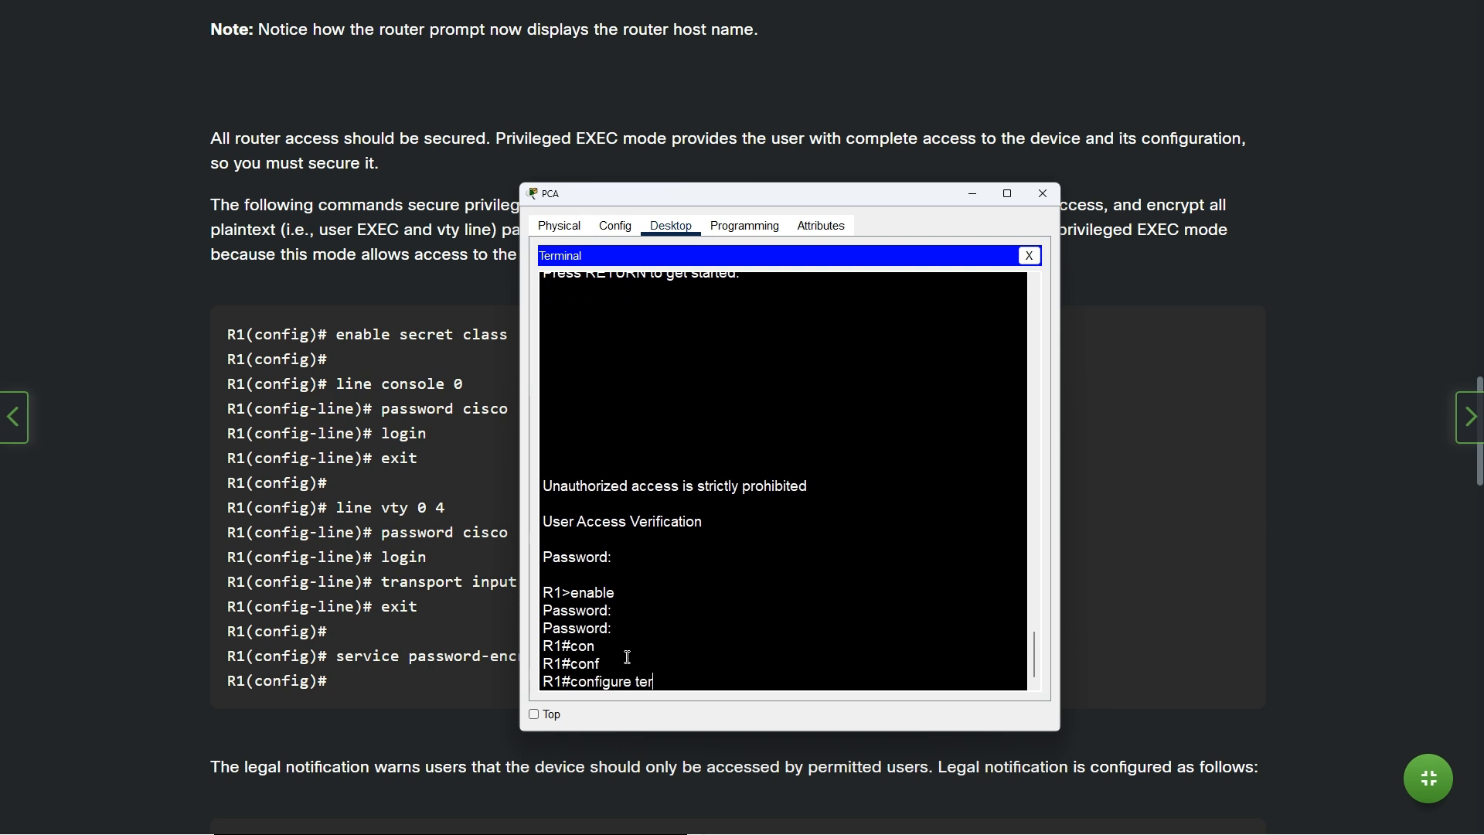
key("Tab")
key("Return")
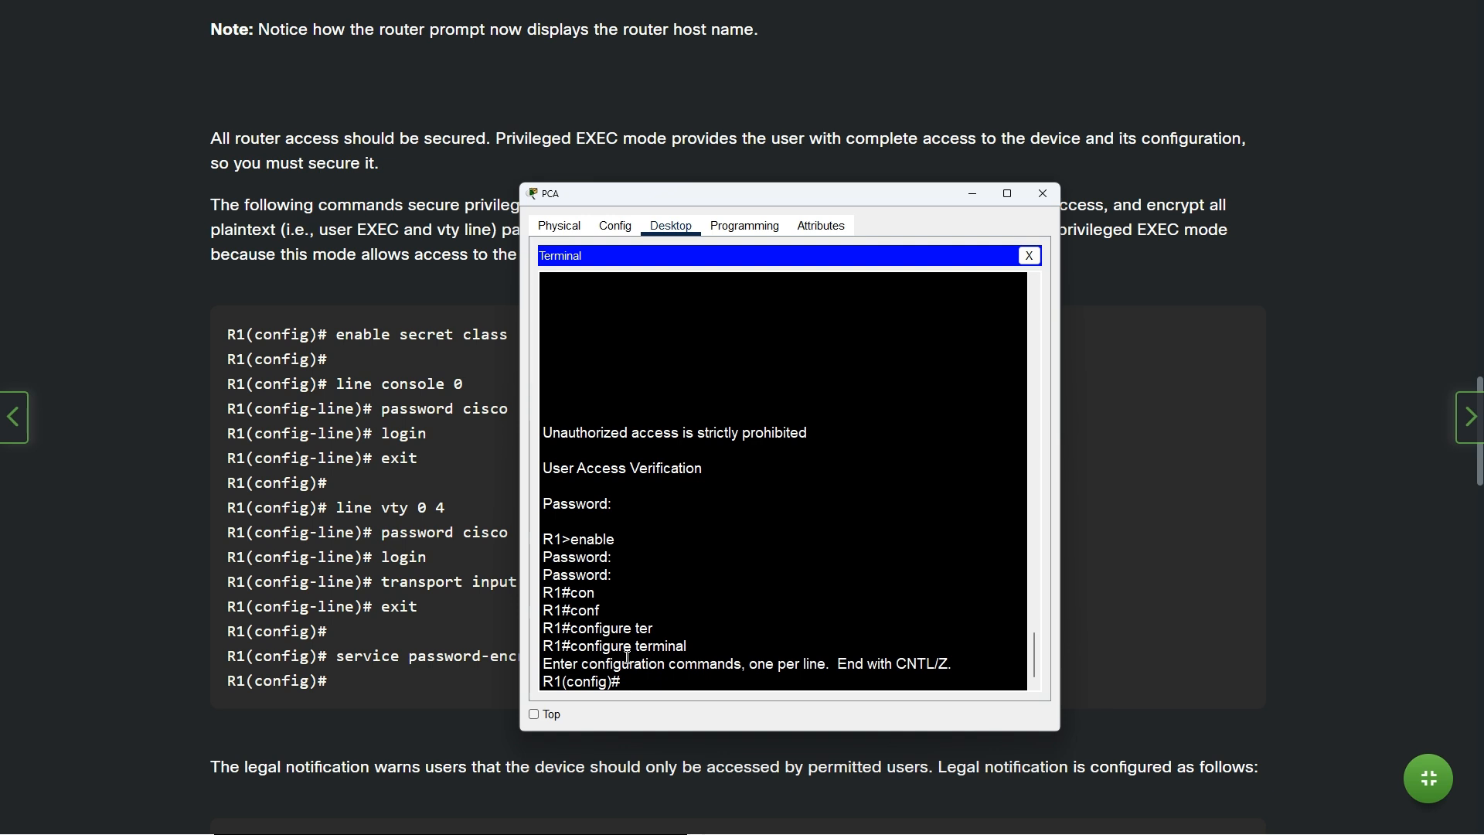
Run service password-encryption to encrypt all plain-text passwords on R1
type("servi")
key("Tab")
type("pass")
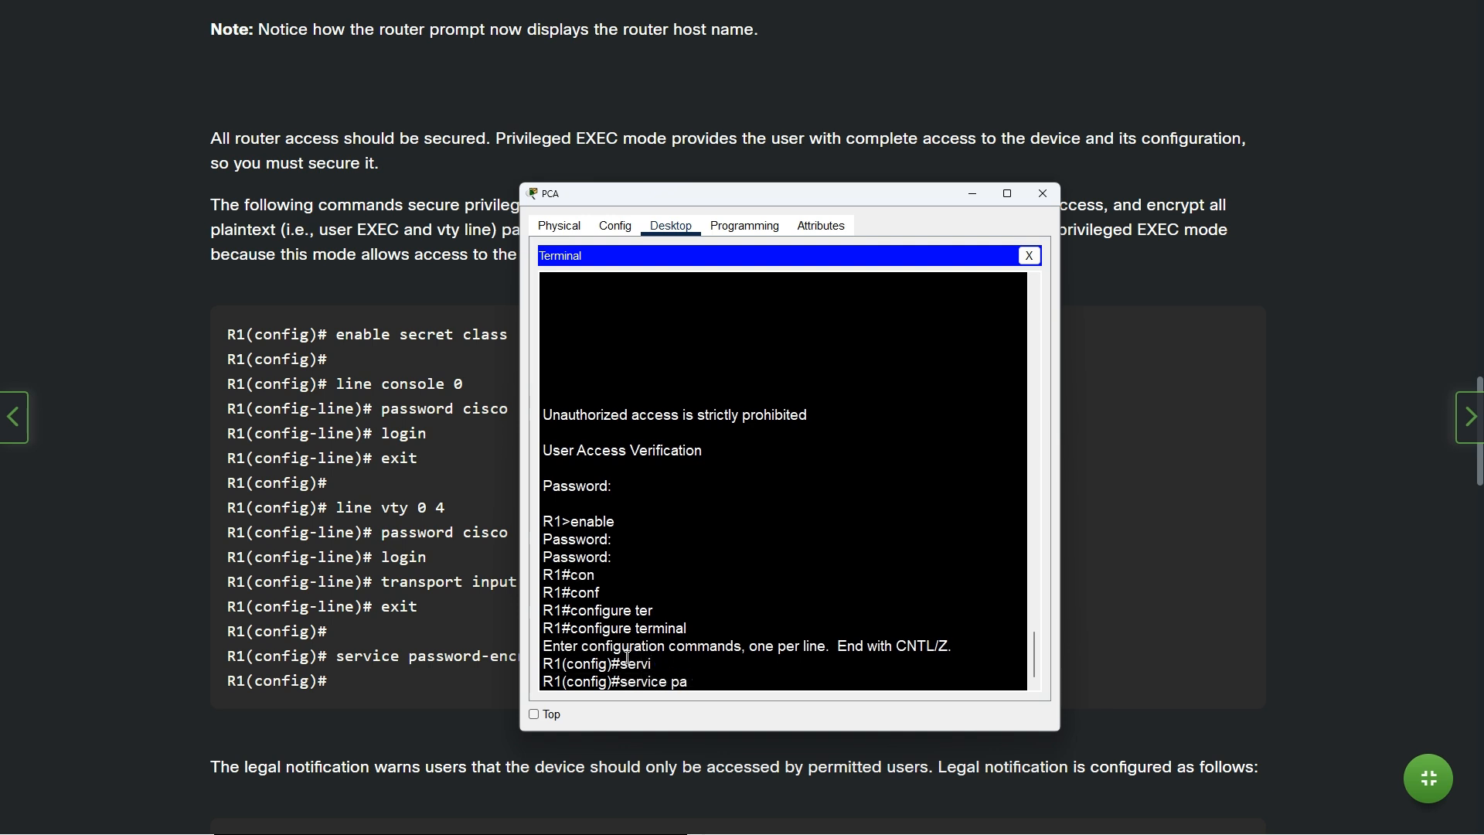
key("Tab")
key("Return")
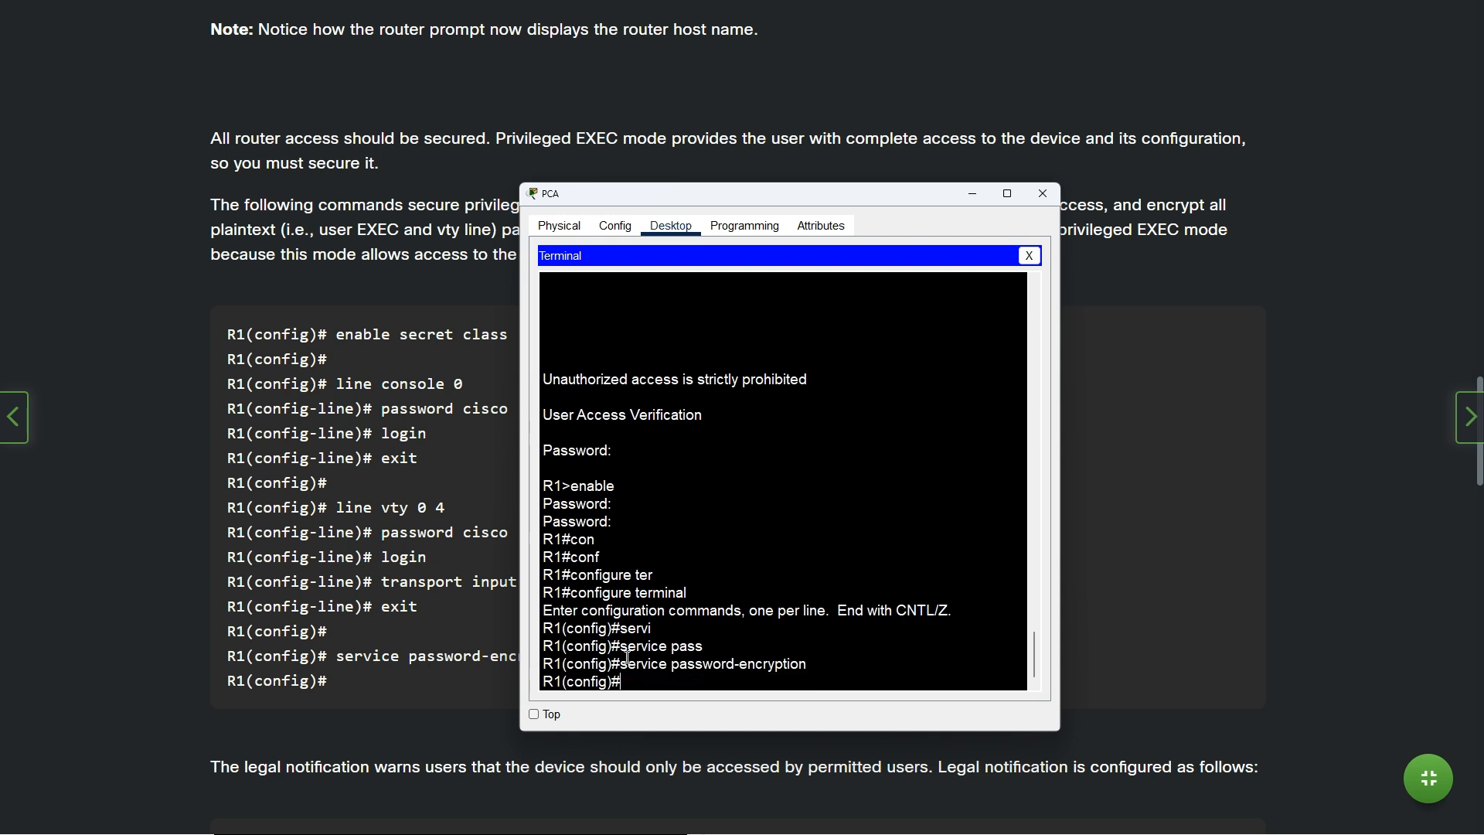
Exit configuration mode and log out of R1's console session
type("exit")
key("Return")
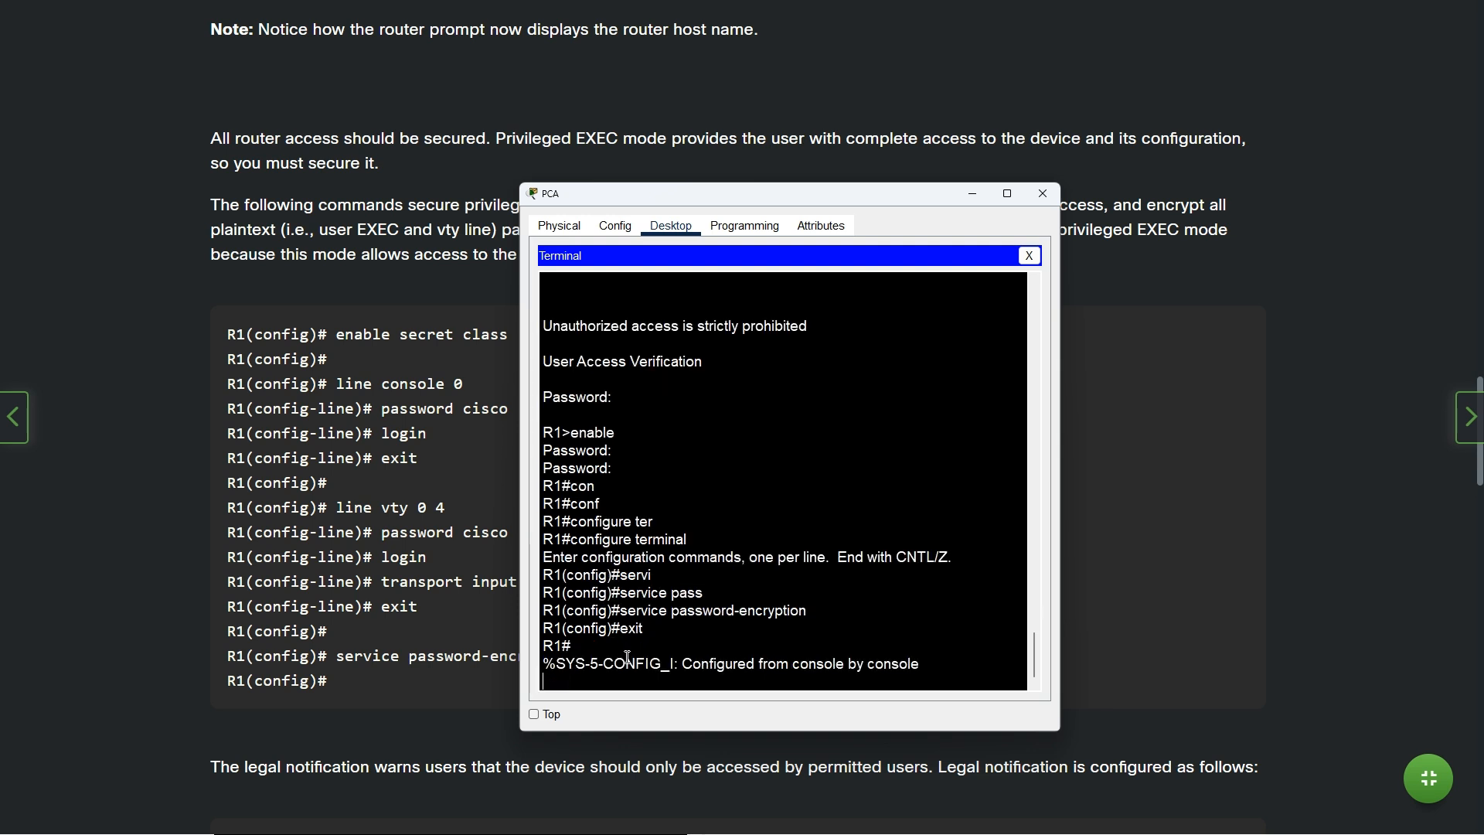
key("Up")
key("Up")
key("Up")
key("Up")
key("Up")
key("BackSpace")
key("BackSpace")
key("BackSpace")
key("BackSpace")
key("BackSpace")
key("Return")
type("ex")
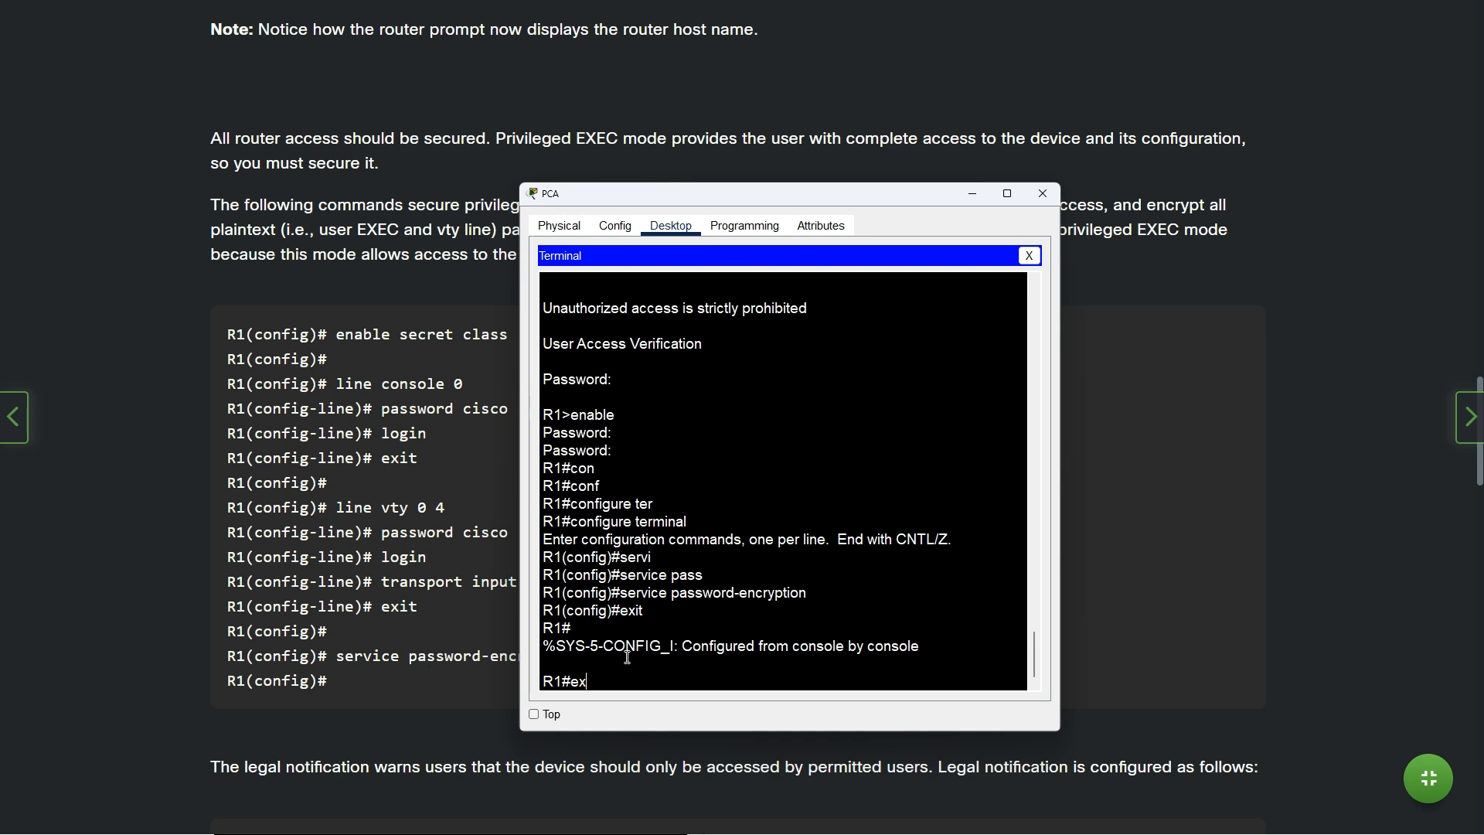
key("Up")
key("Down")
key("Up")
key("BackSpace")
key("BackSpace")
key("BackSpace")
key("BackSpace")
key("BackSpace")
key("BackSpace")
type("exi")
key("Return")
key("Return")
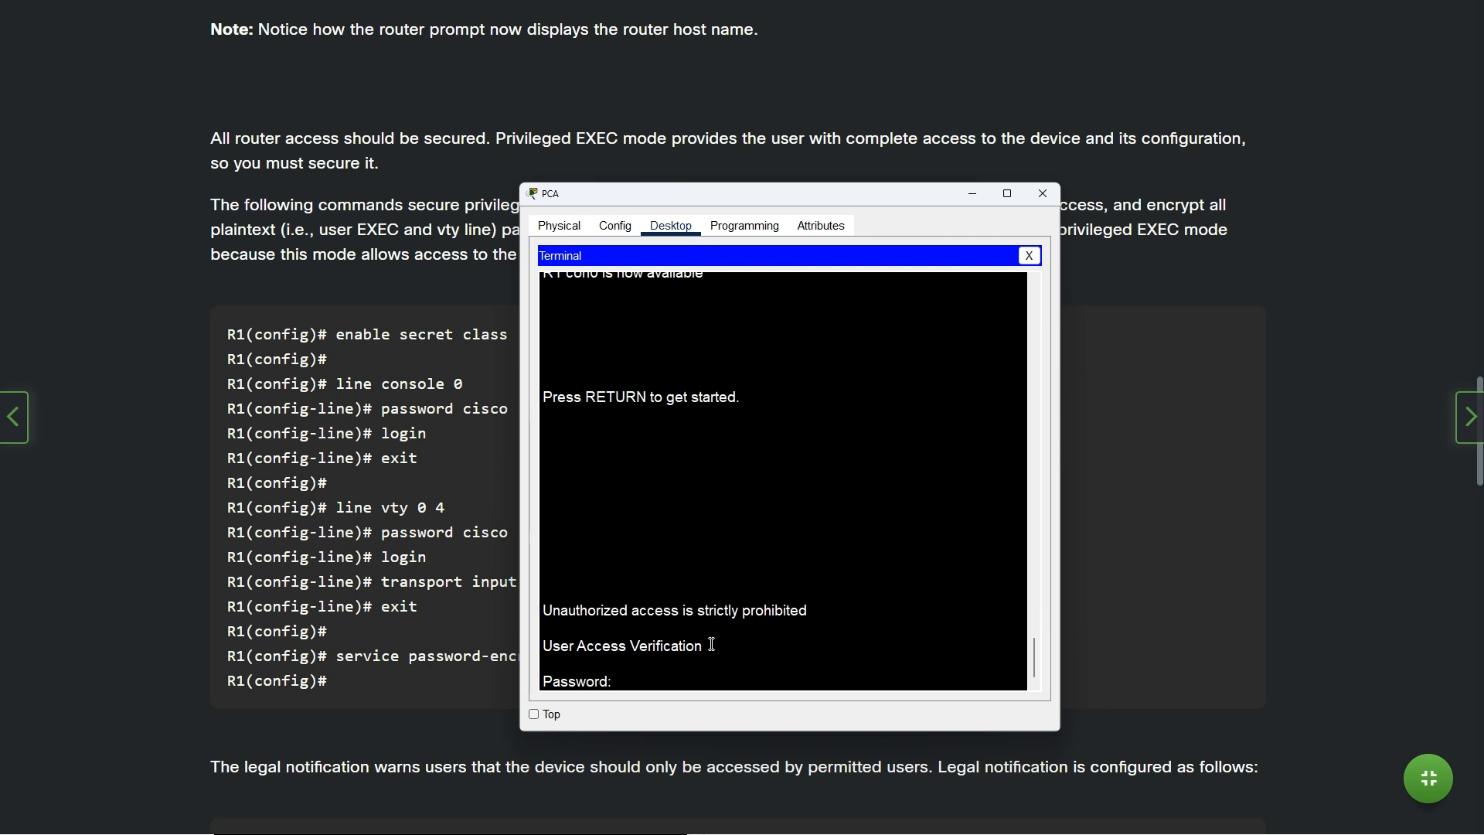
Switch to the Packet Tracer window and review the instructions panel
key("alt+Tab")
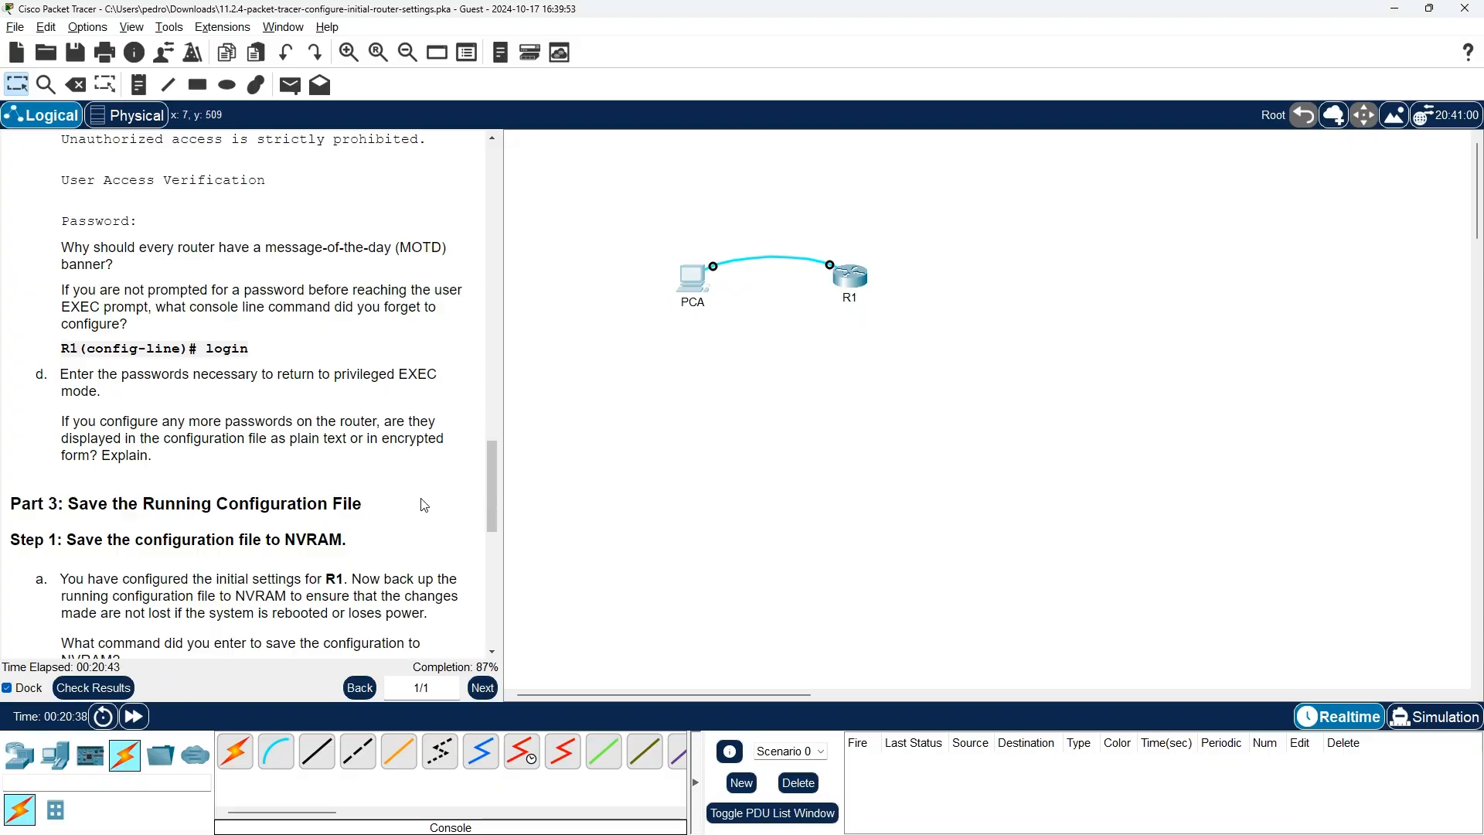
scroll(425, 505, "up", 10)
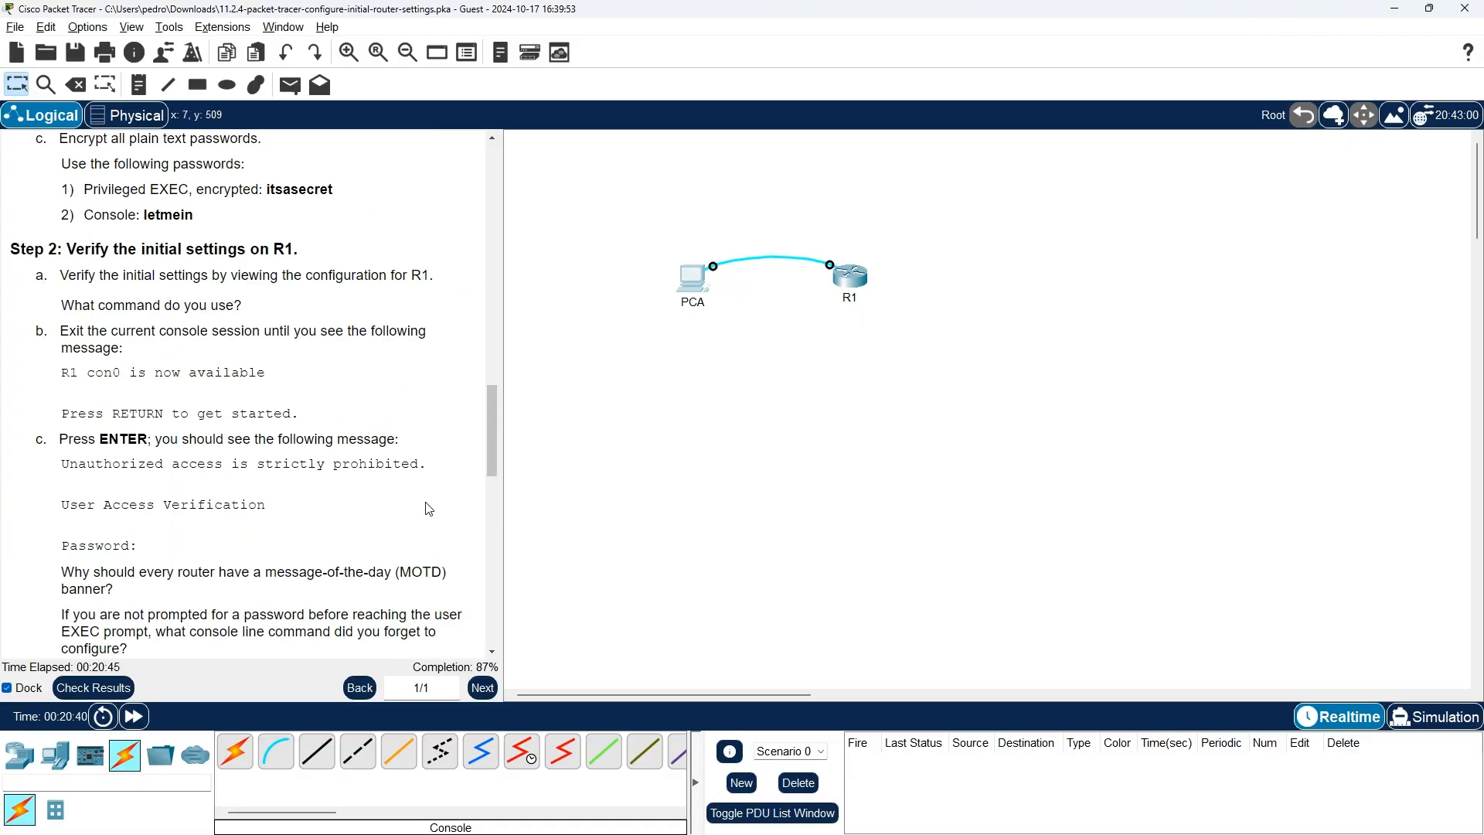
scroll(430, 510, "up", 1)
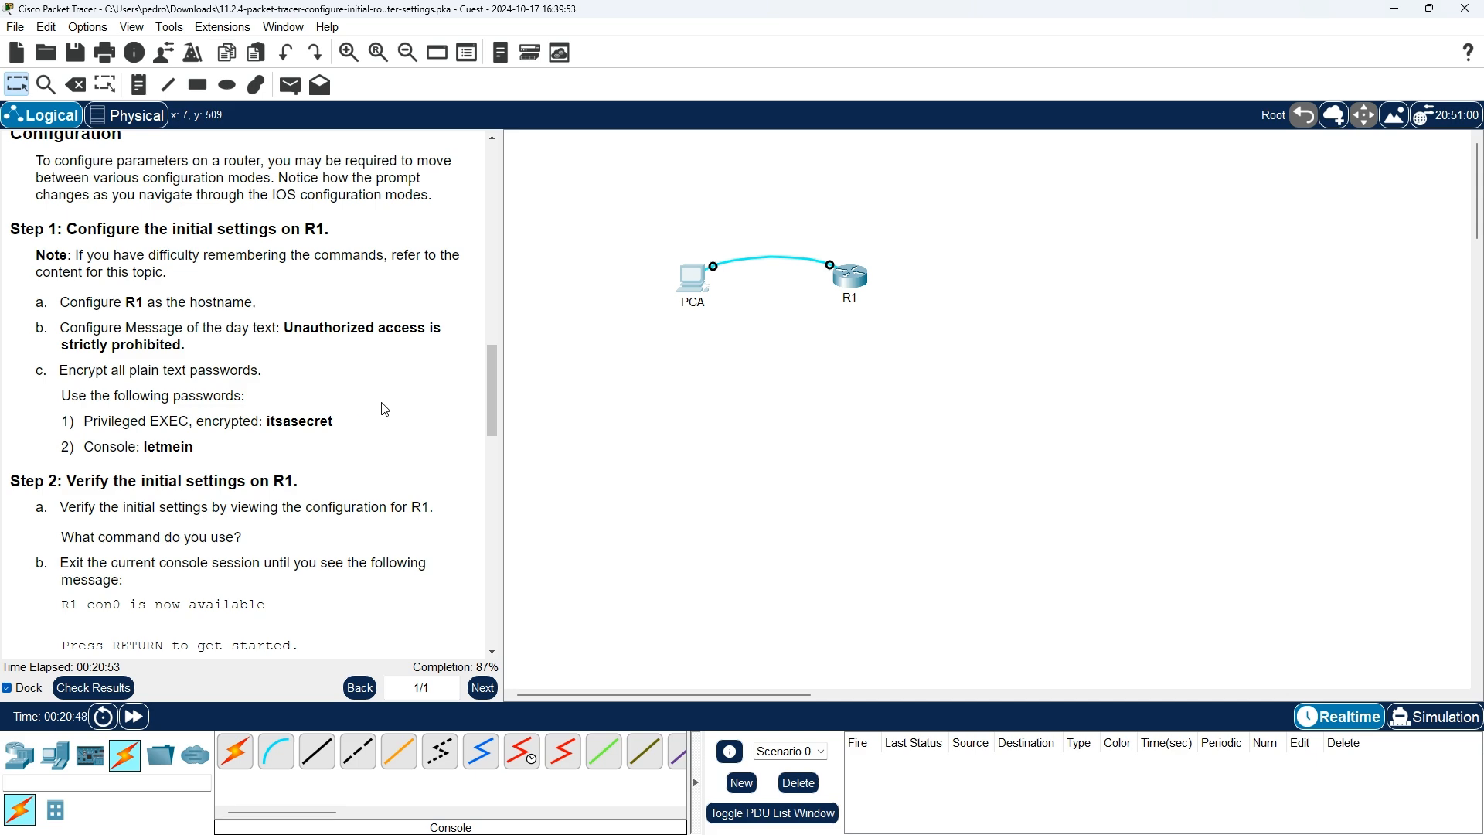
scroll(381, 407, "up", 3)
scroll(387, 412, "down", 3)
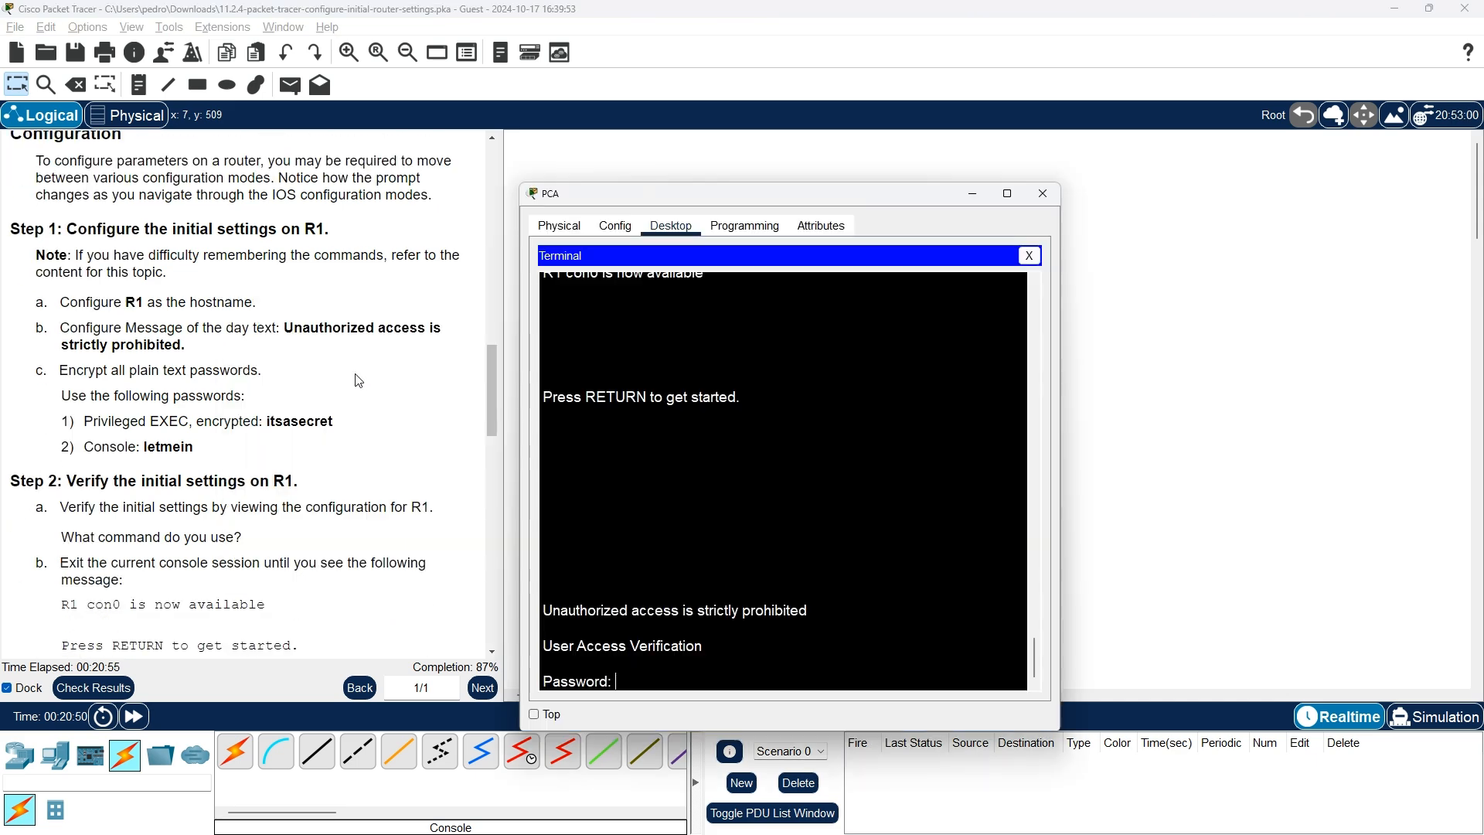
Log in with the console password, reach privileged mode with the enable secret, then exit
key("alt+Tab")
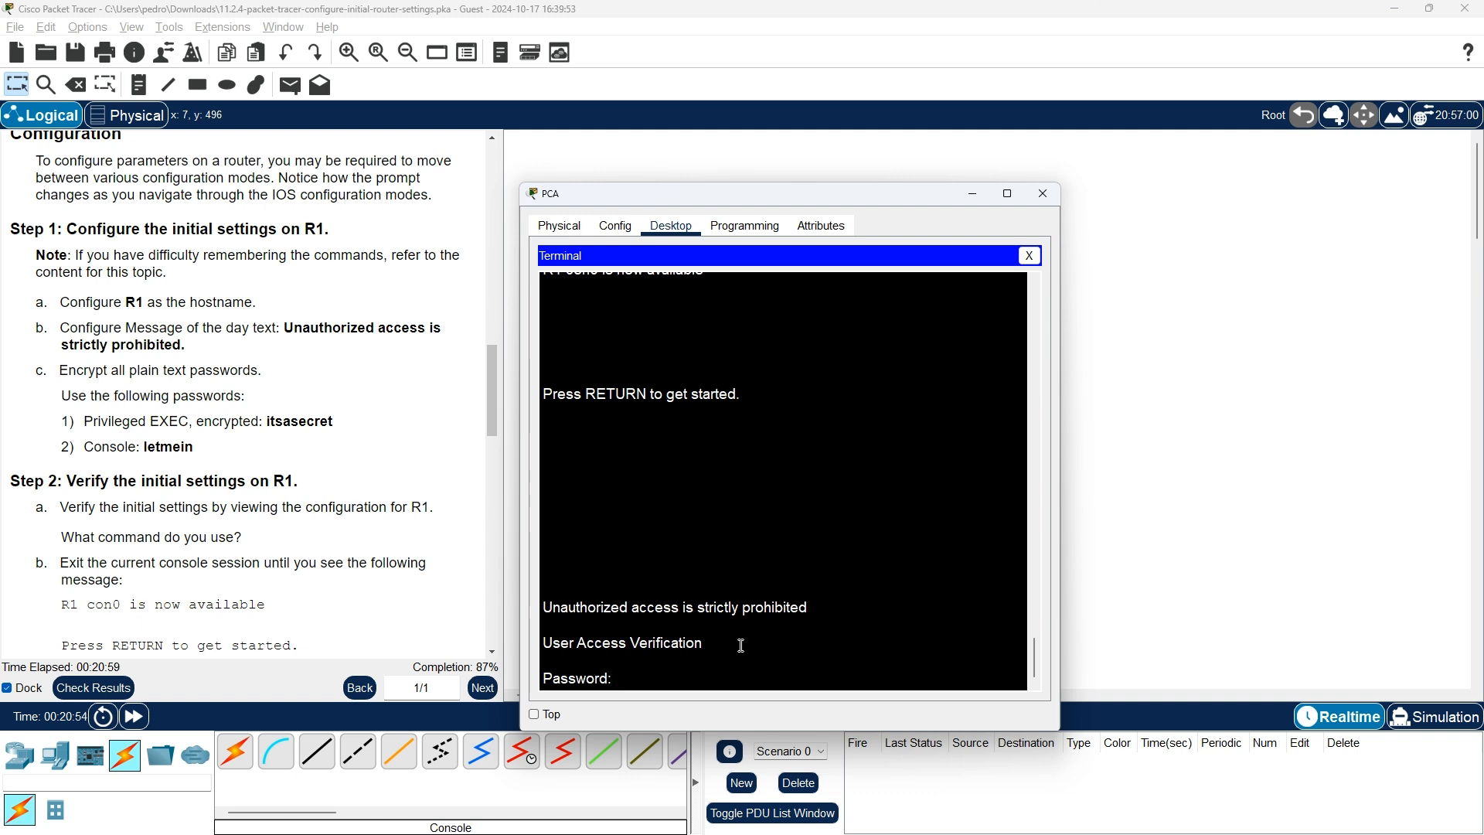
key("Return")
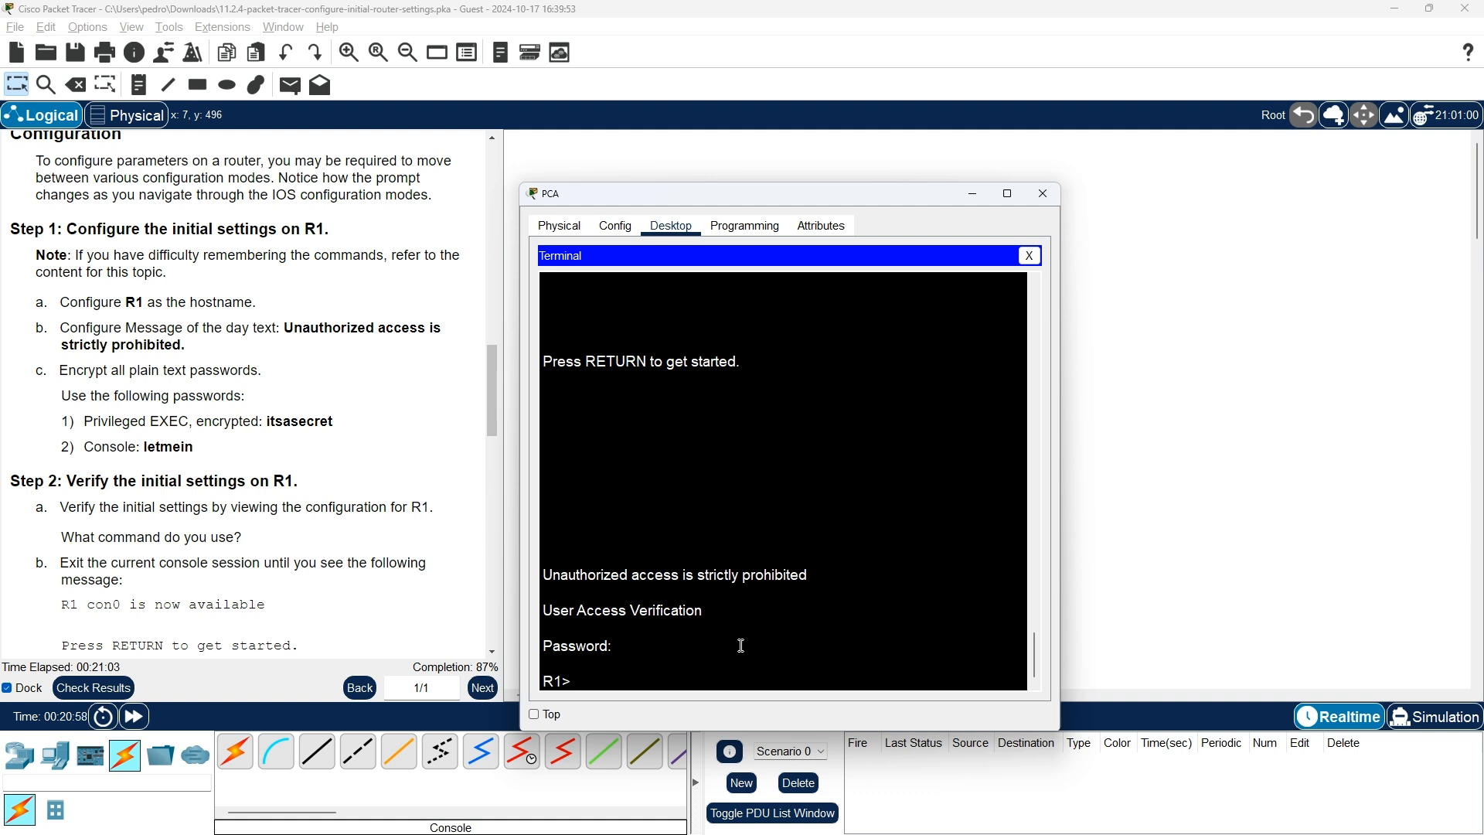
type("enable")
key("Return")
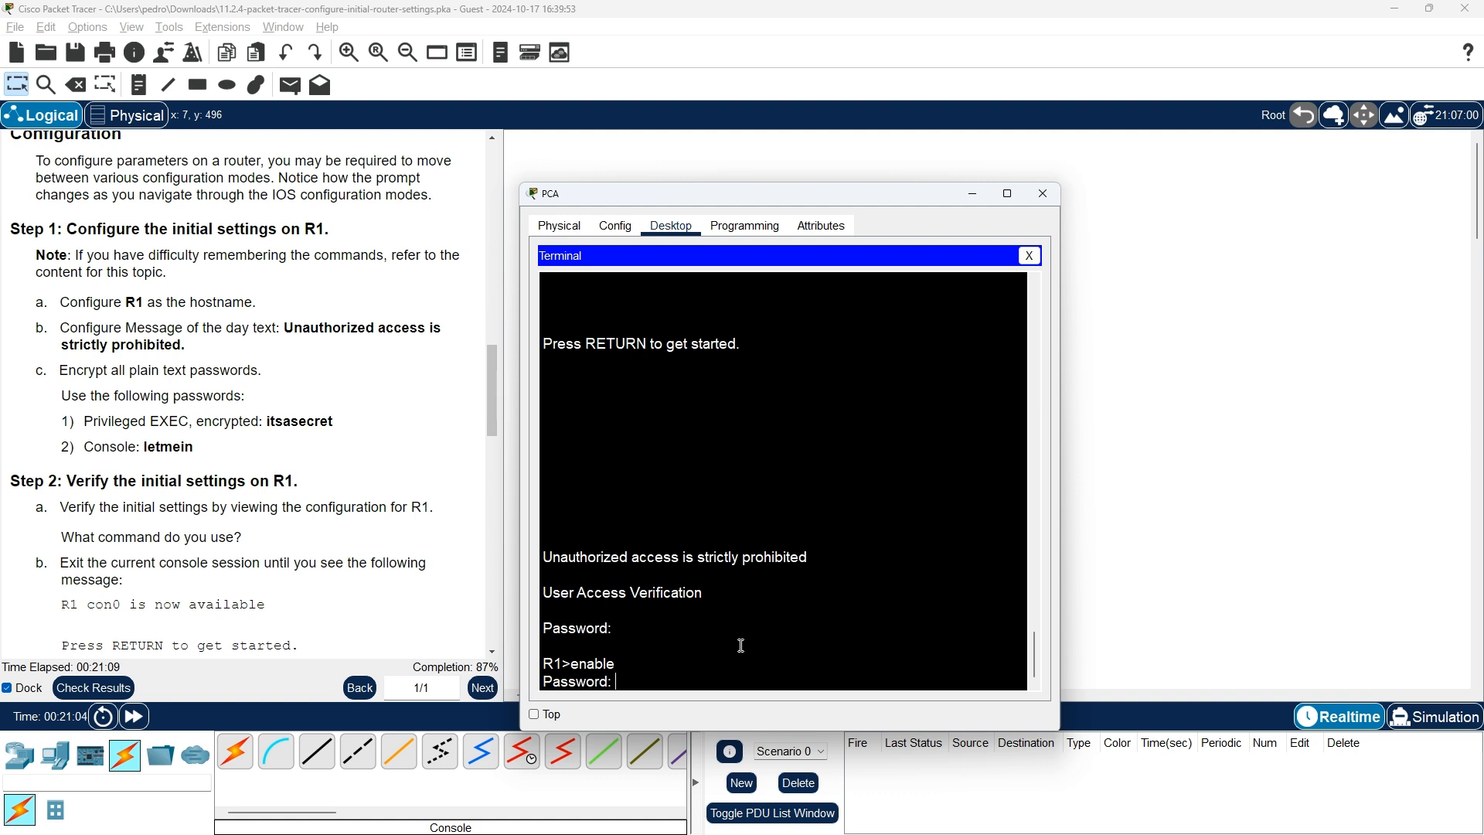
key("Return")
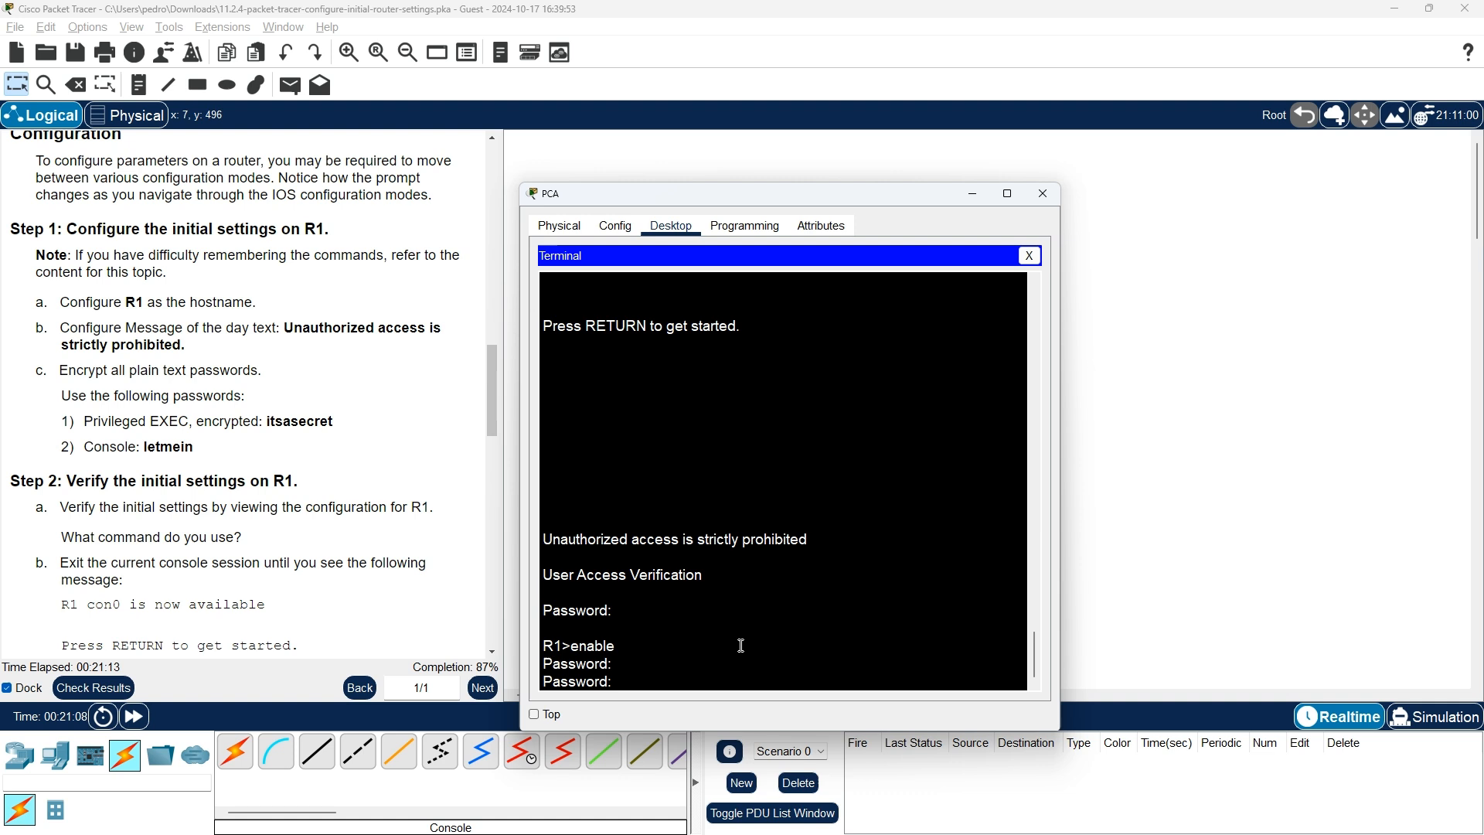
key("Return")
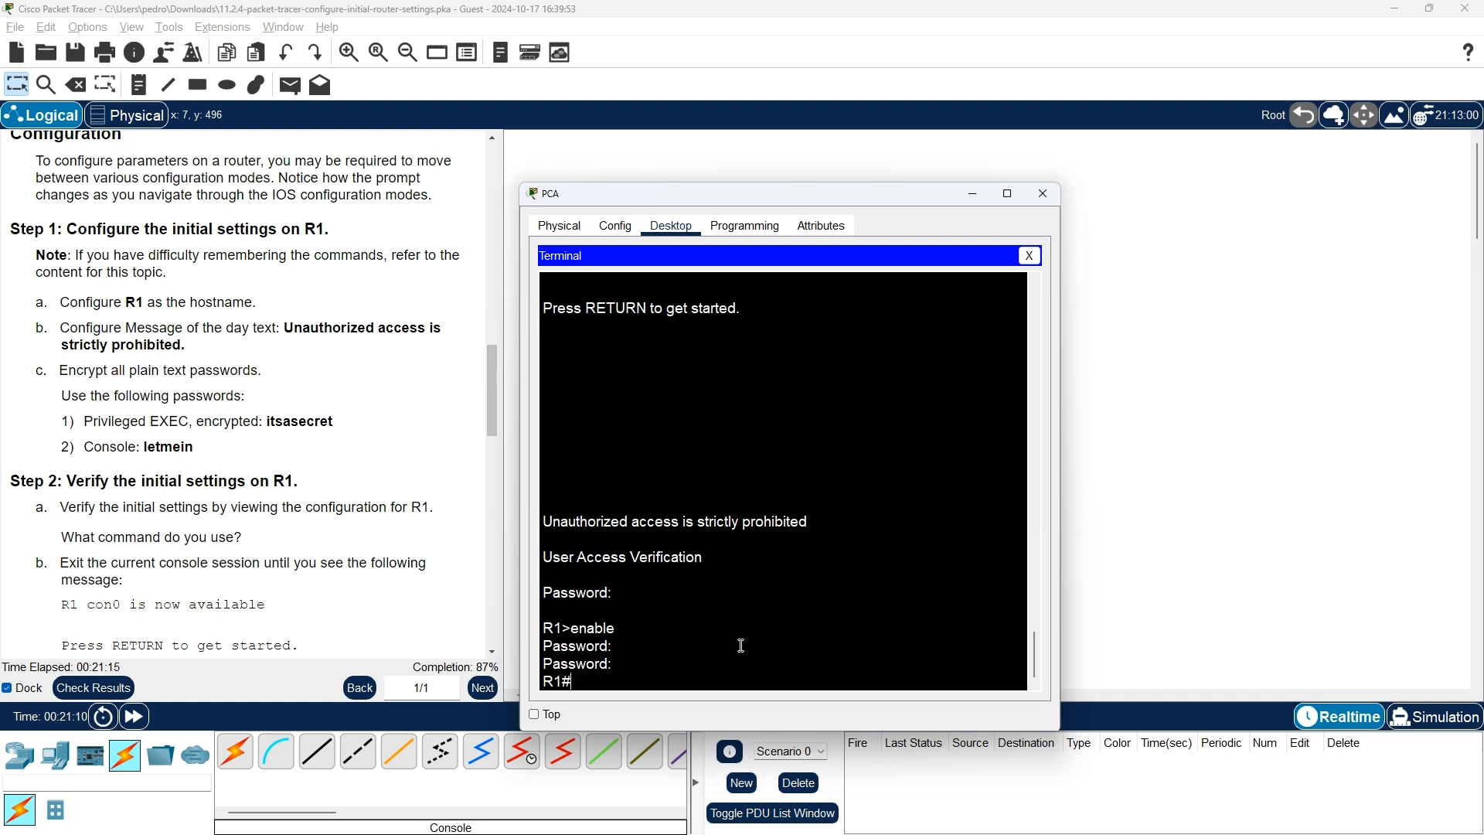
type("exit")
key("Return")
key("Return")
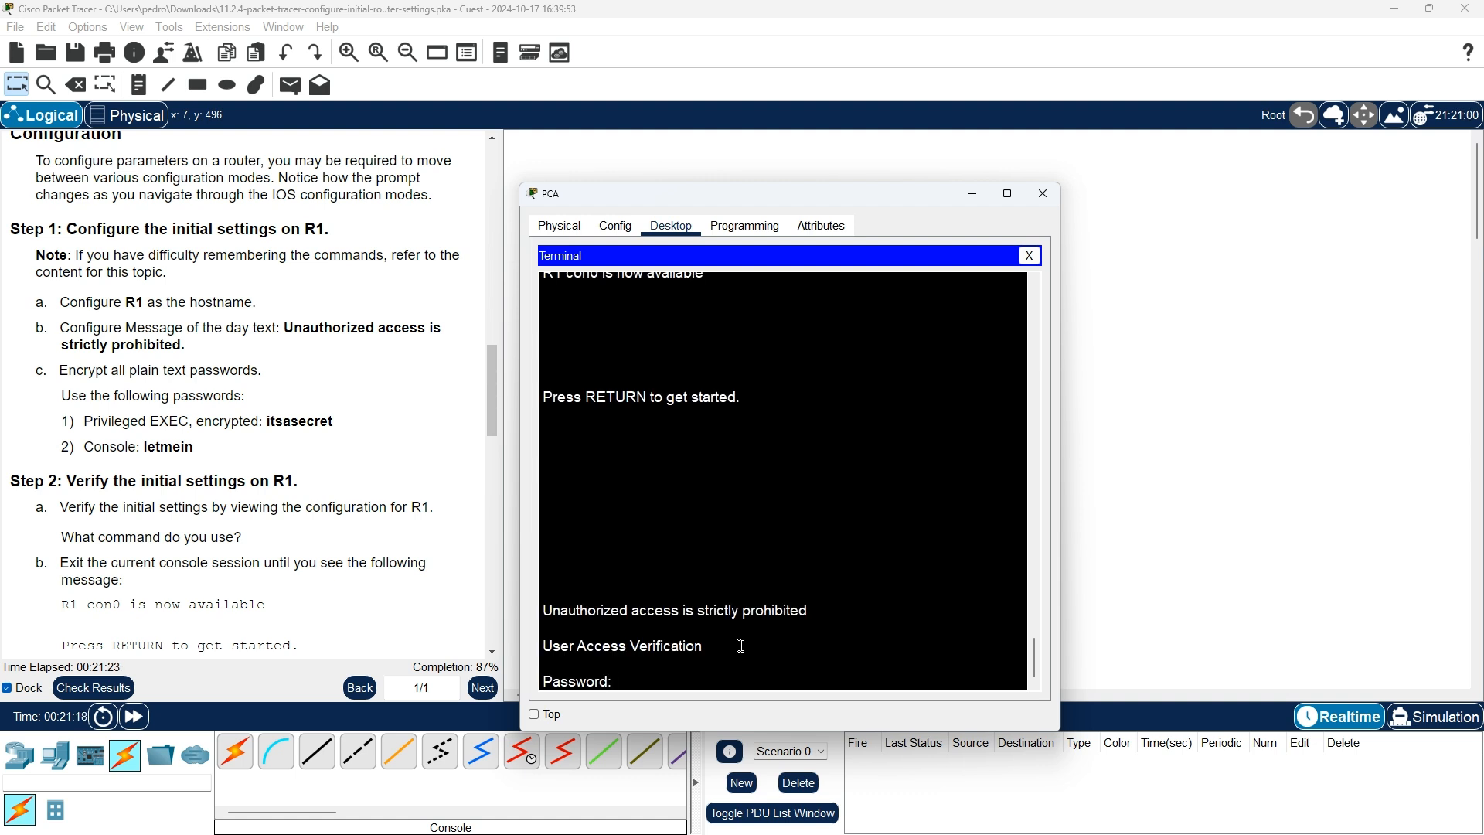
Log in again and confirm three wrong enable passwords are rejected, then exit
key("Return")
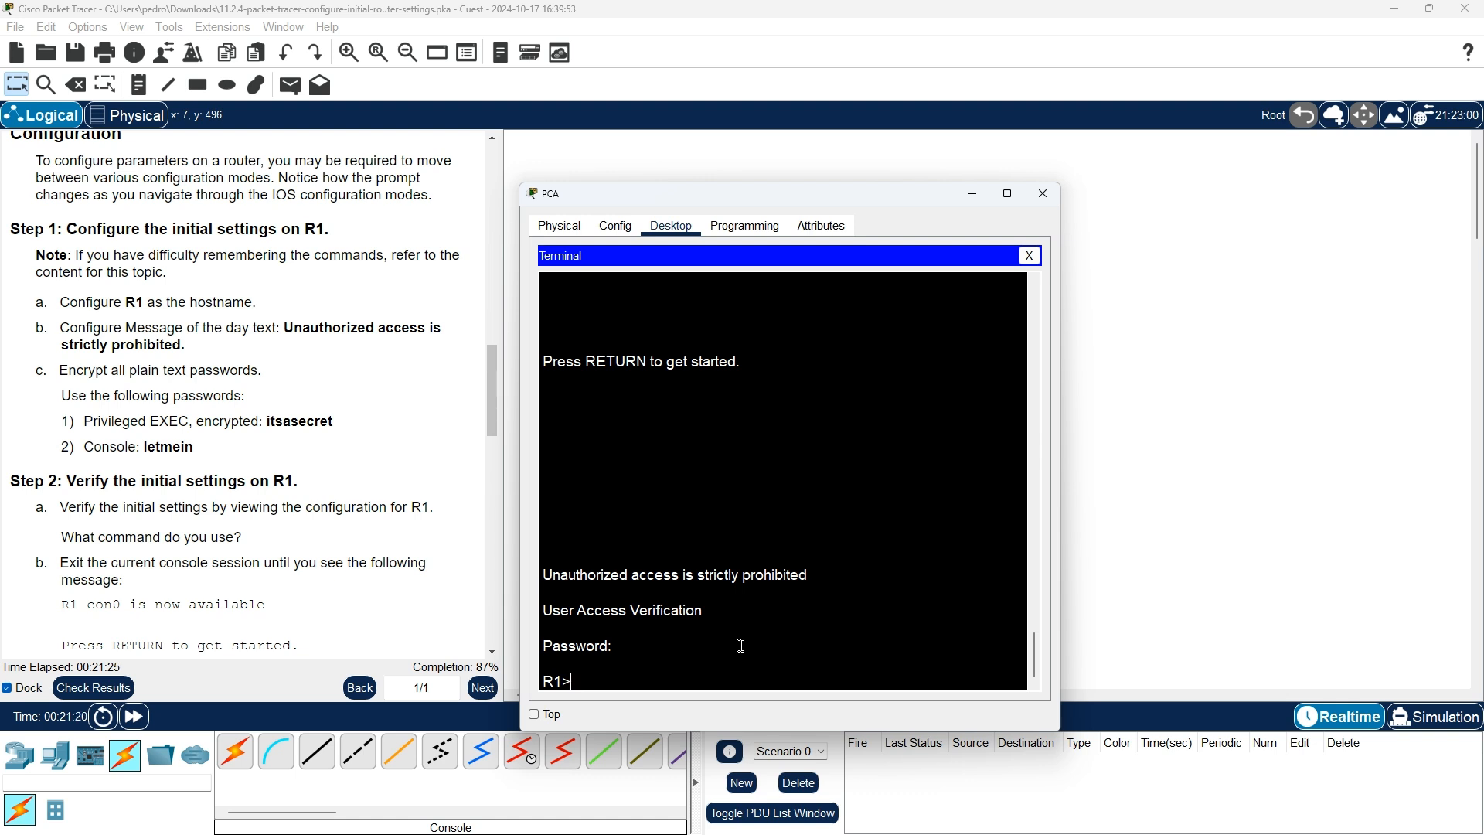
type("enable")
key("Return")
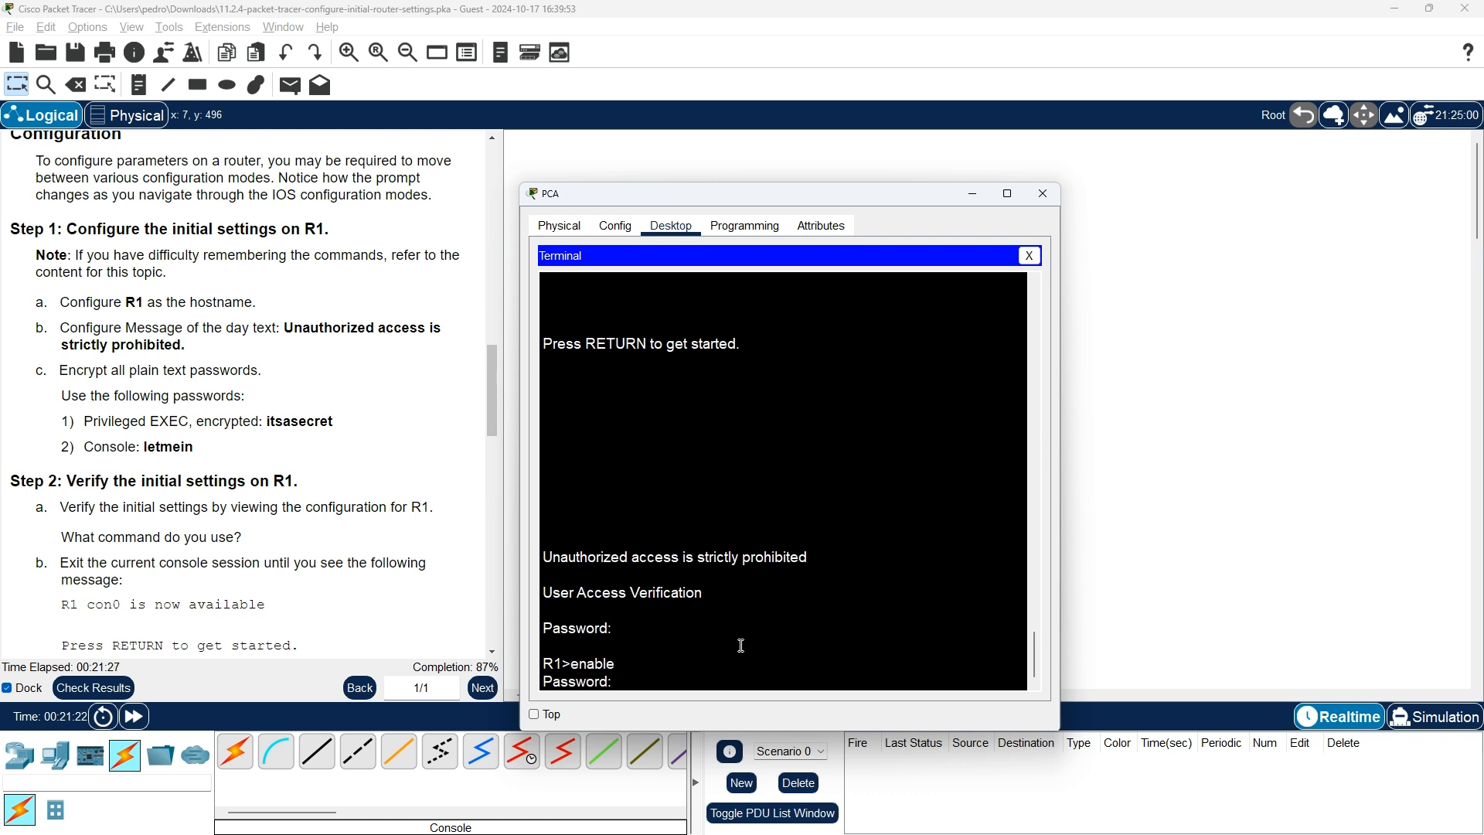
key("Return")
key("Return")
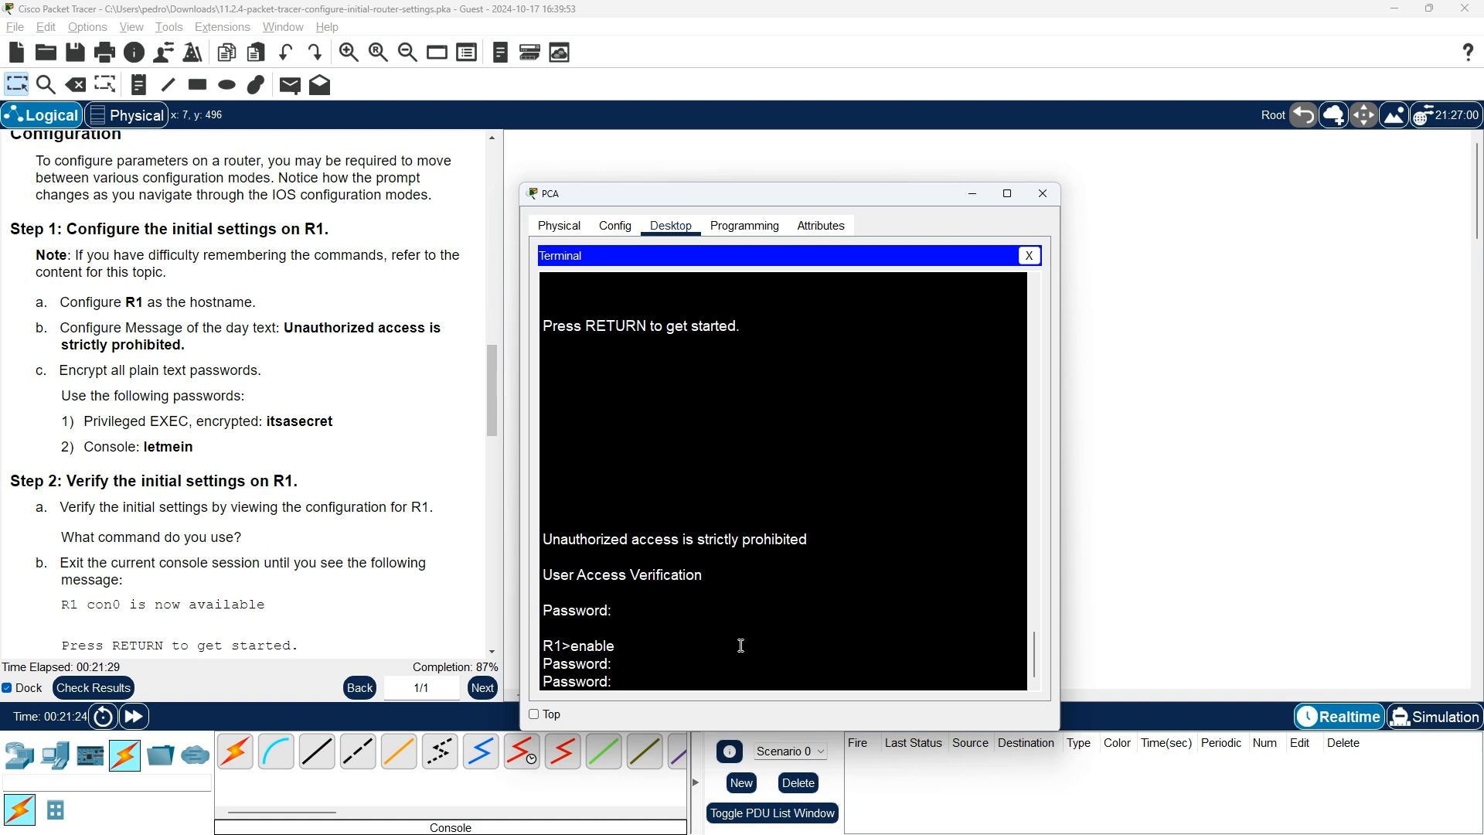
key("Return")
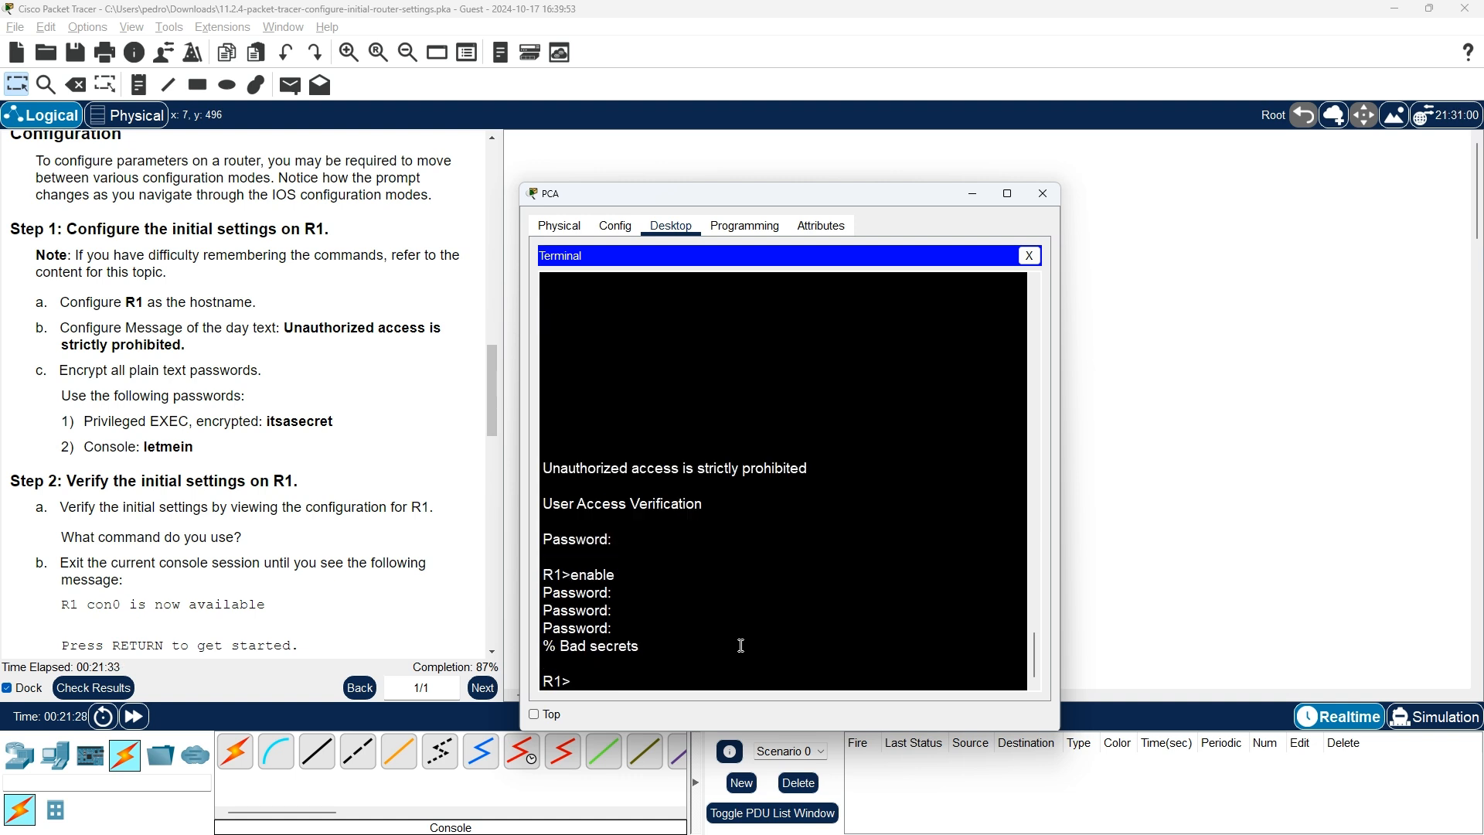
type("exit")
key("Return")
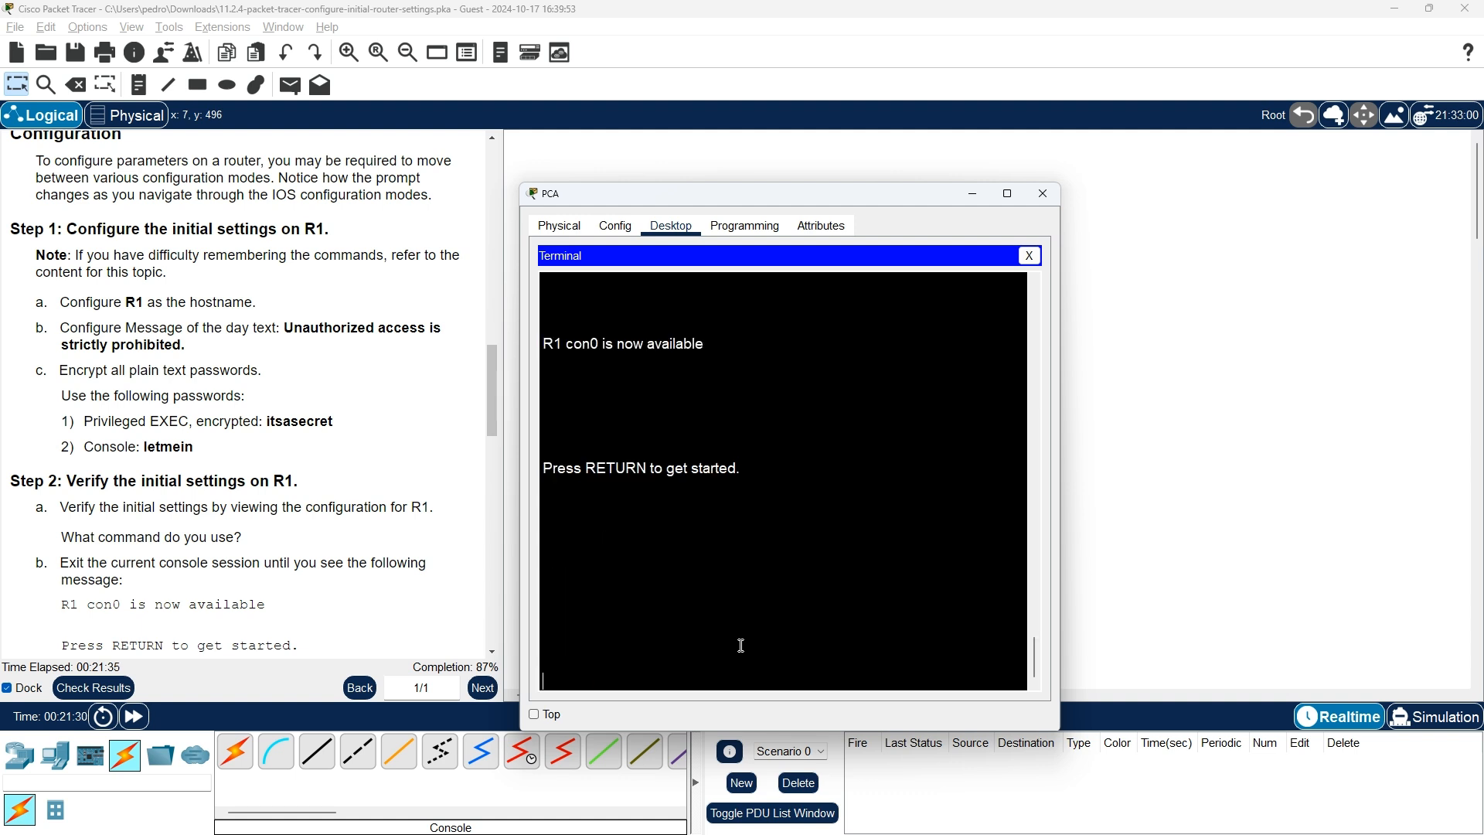
key("Return")
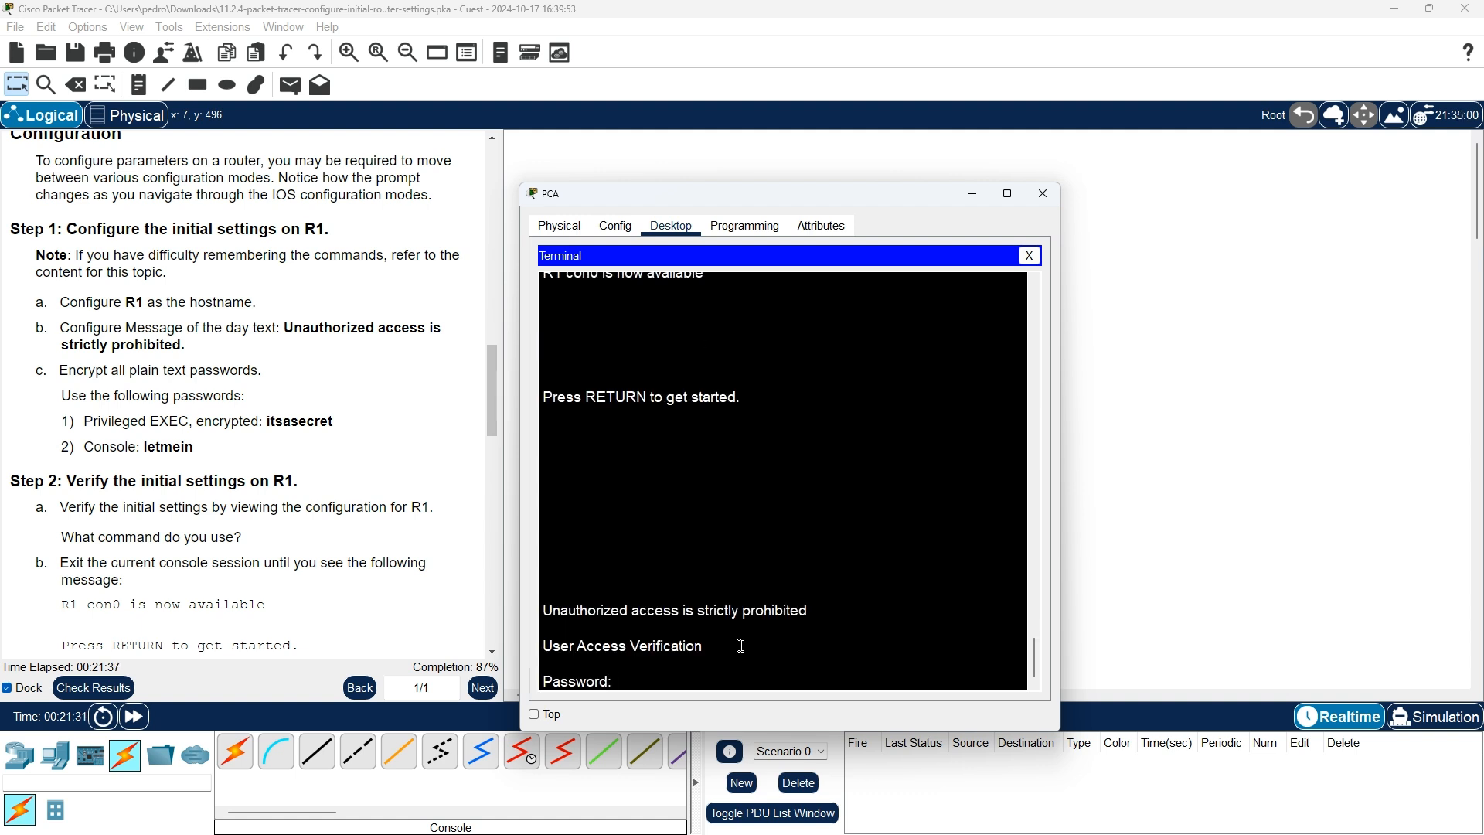
Confirm the 'Unauthorized access is strictly prohibited' MOTD banner appears at the console login
key("Return")
key("Return")
key("Return")
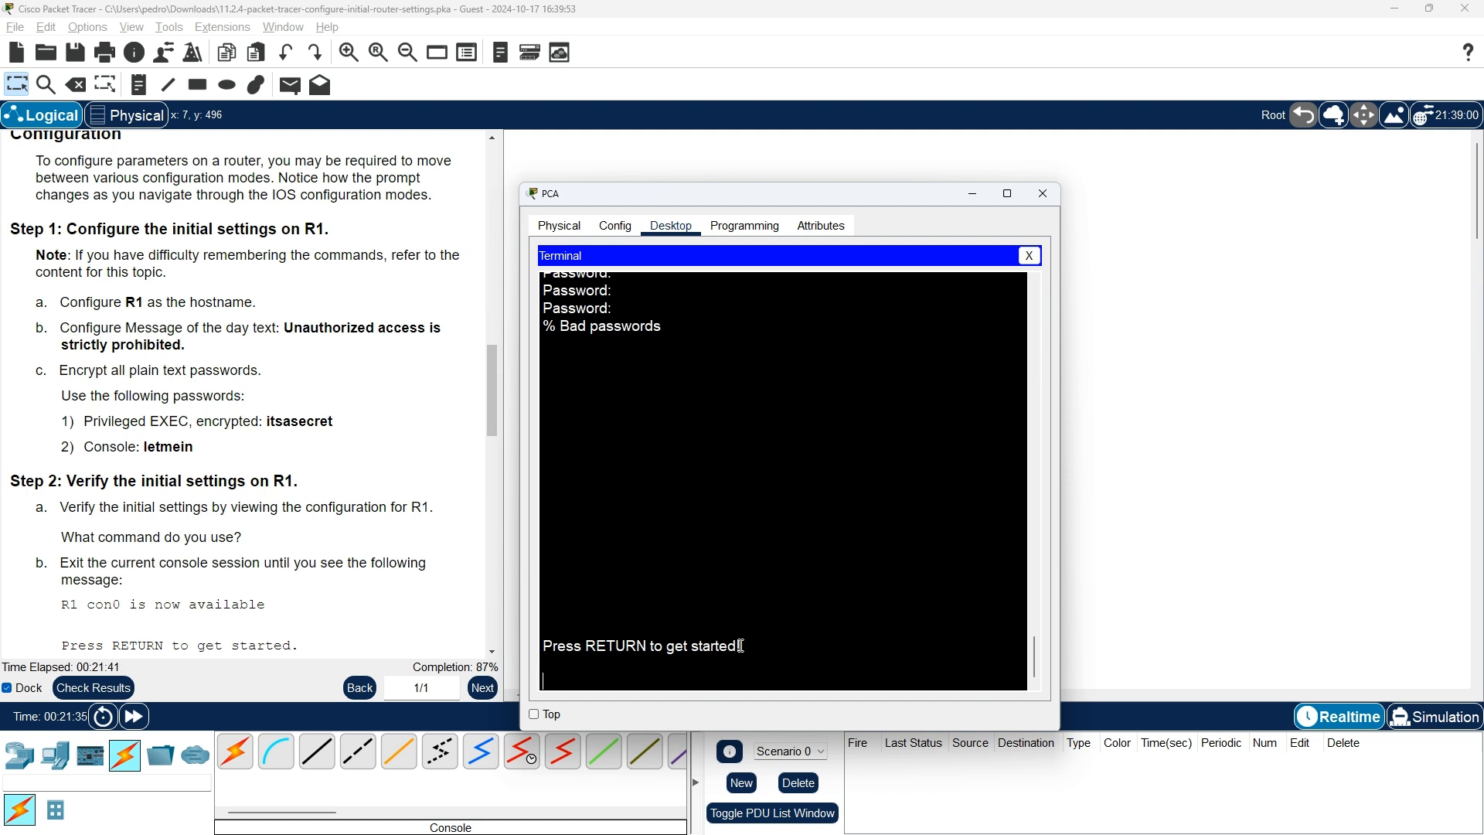
scroll(963, 552, "up", 3)
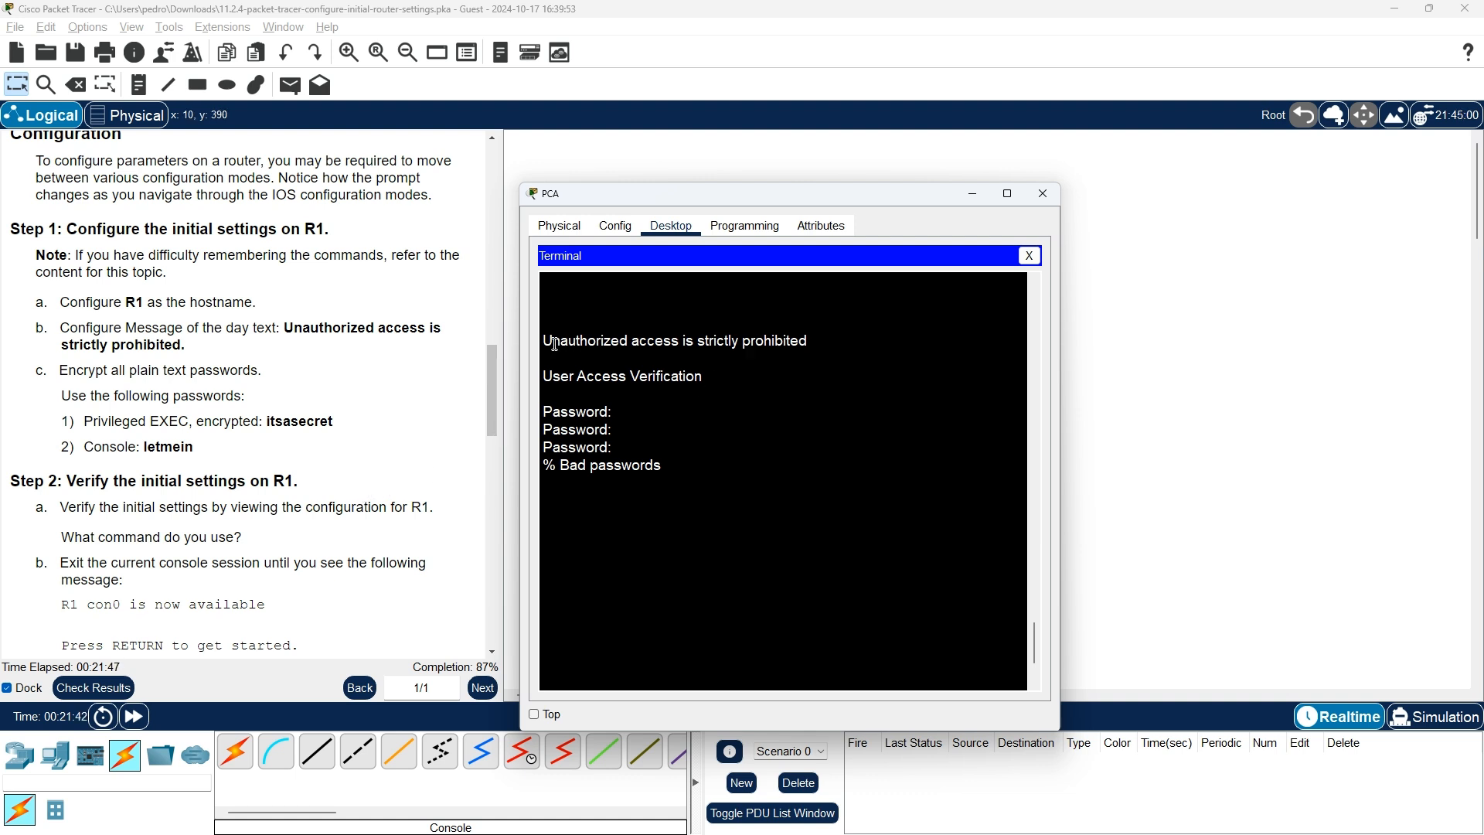
left_click_drag(545, 341, 824, 341)
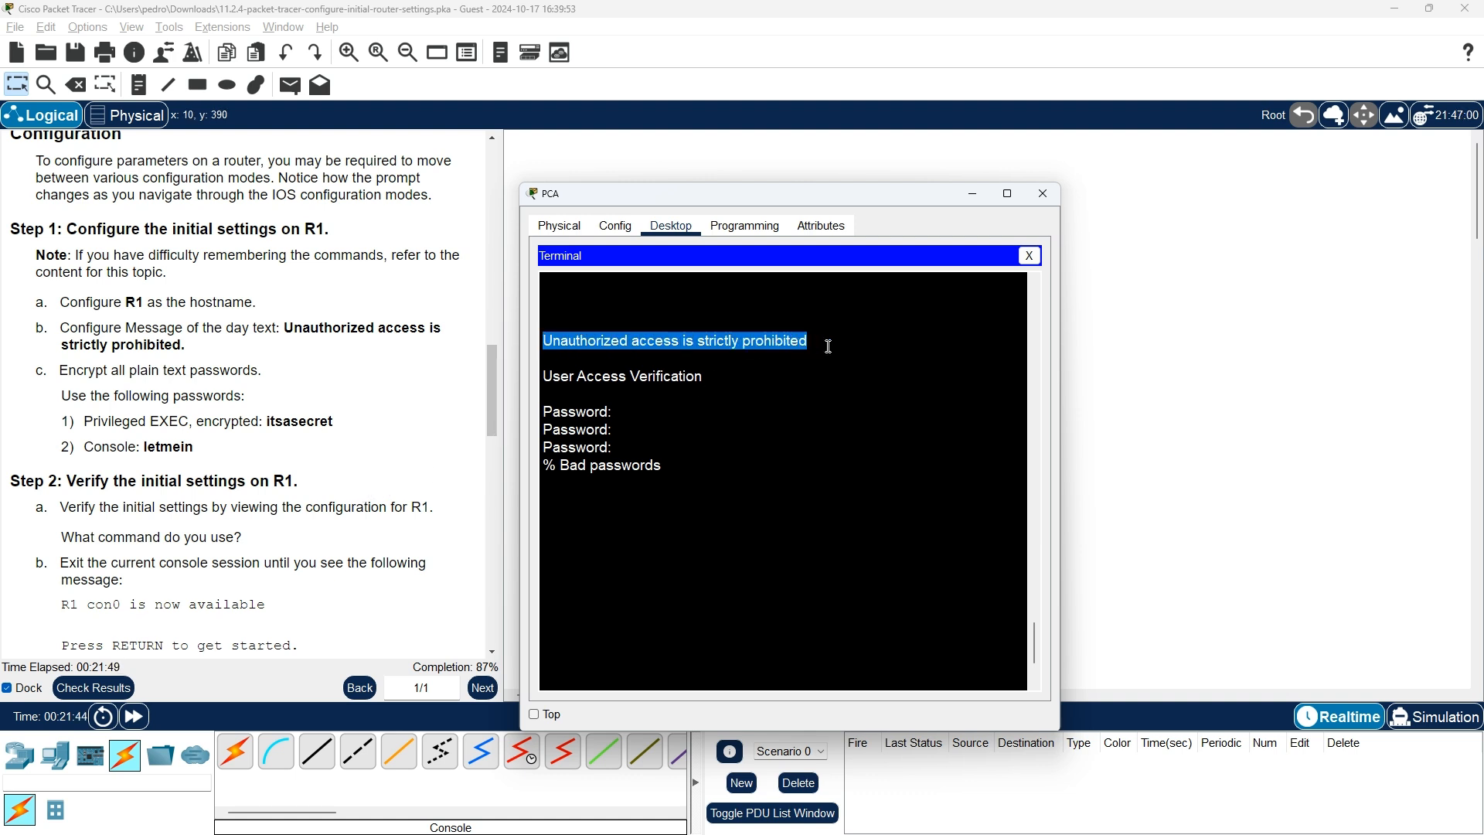
left_click(812, 364)
key("Return")
key("Return")
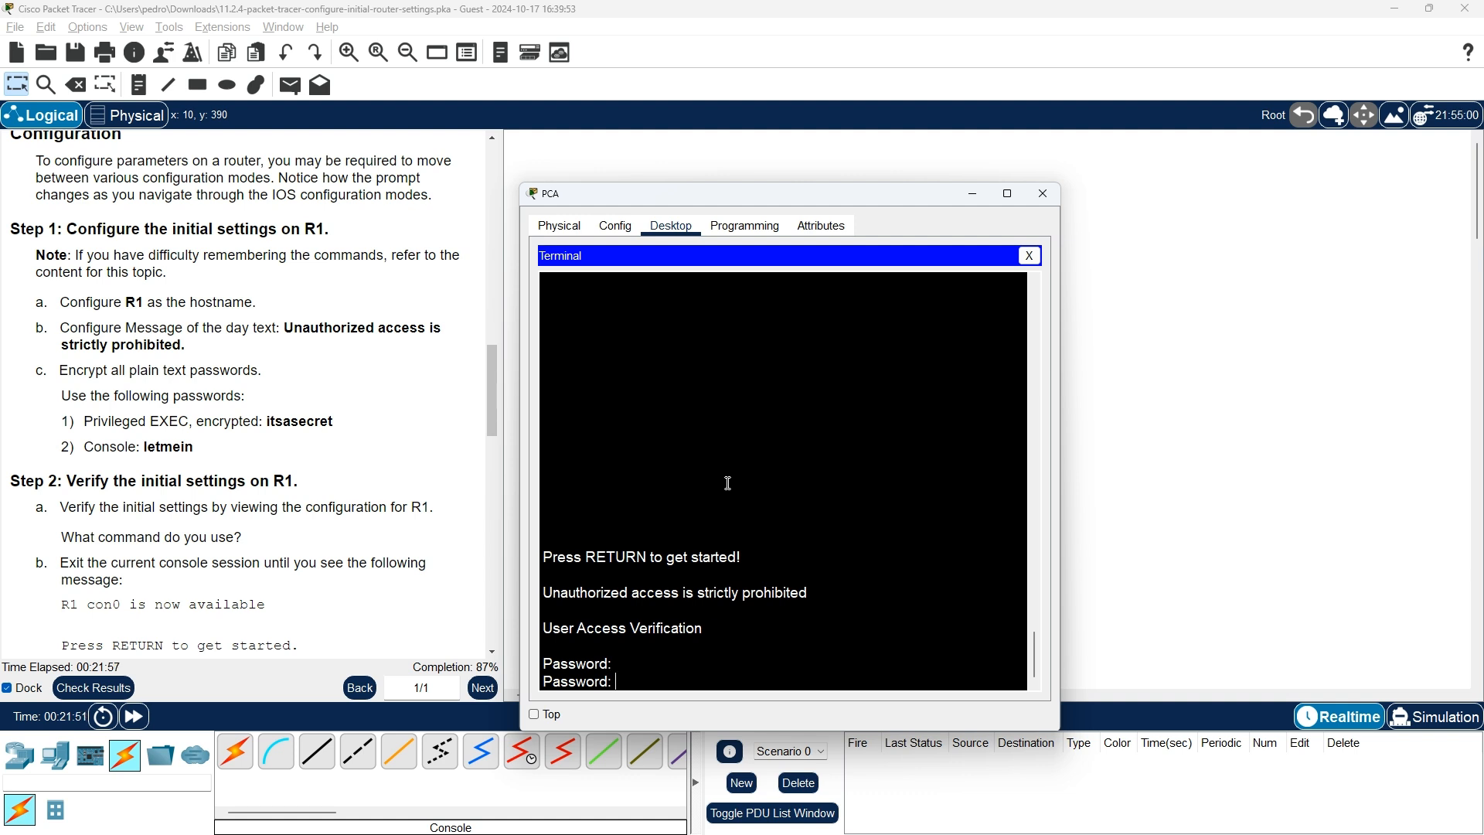
Log in with the console password and enter privileged mode using the enable secret
key("Return")
type("enable")
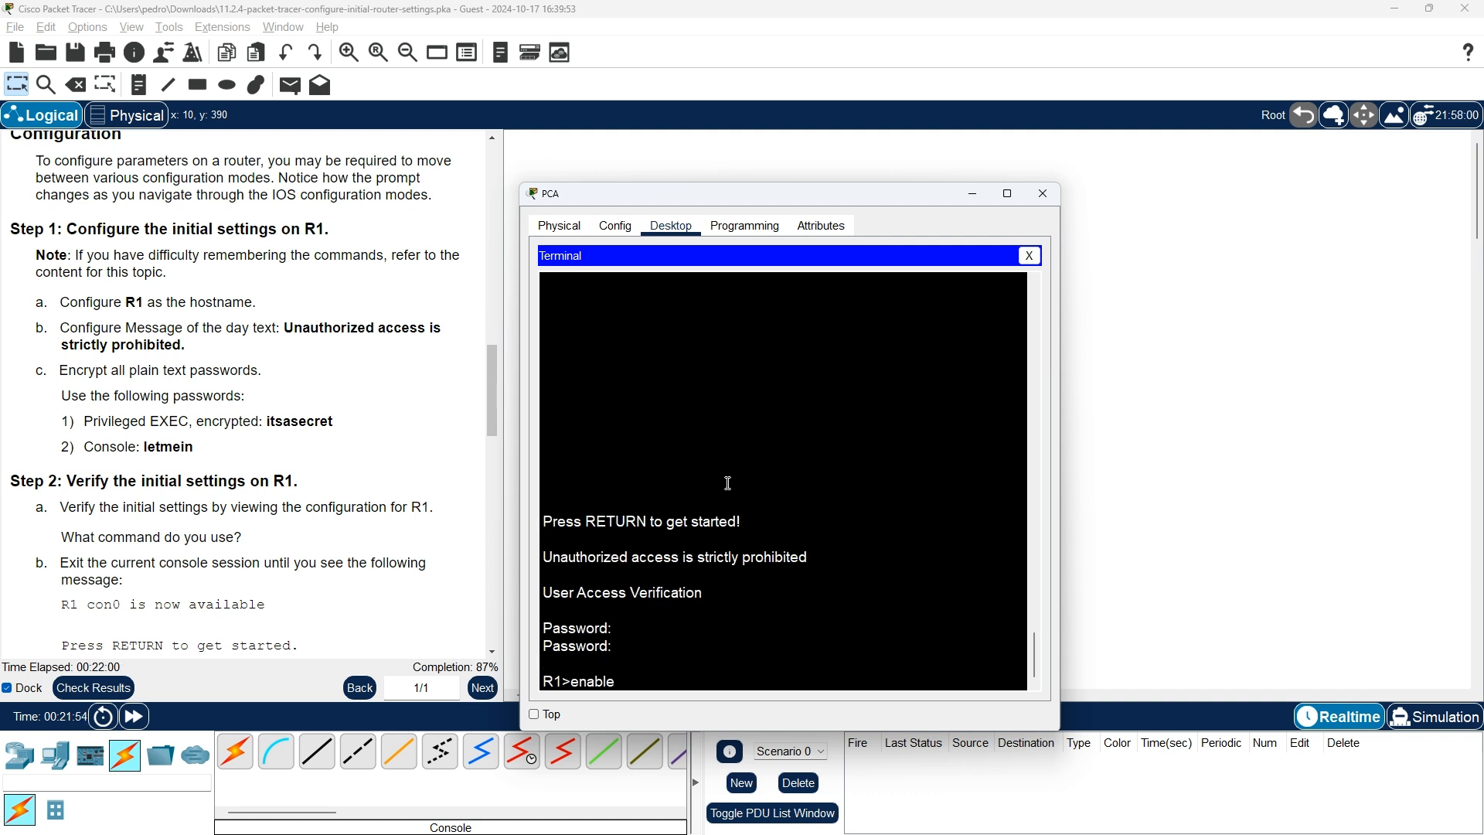
key("Return")
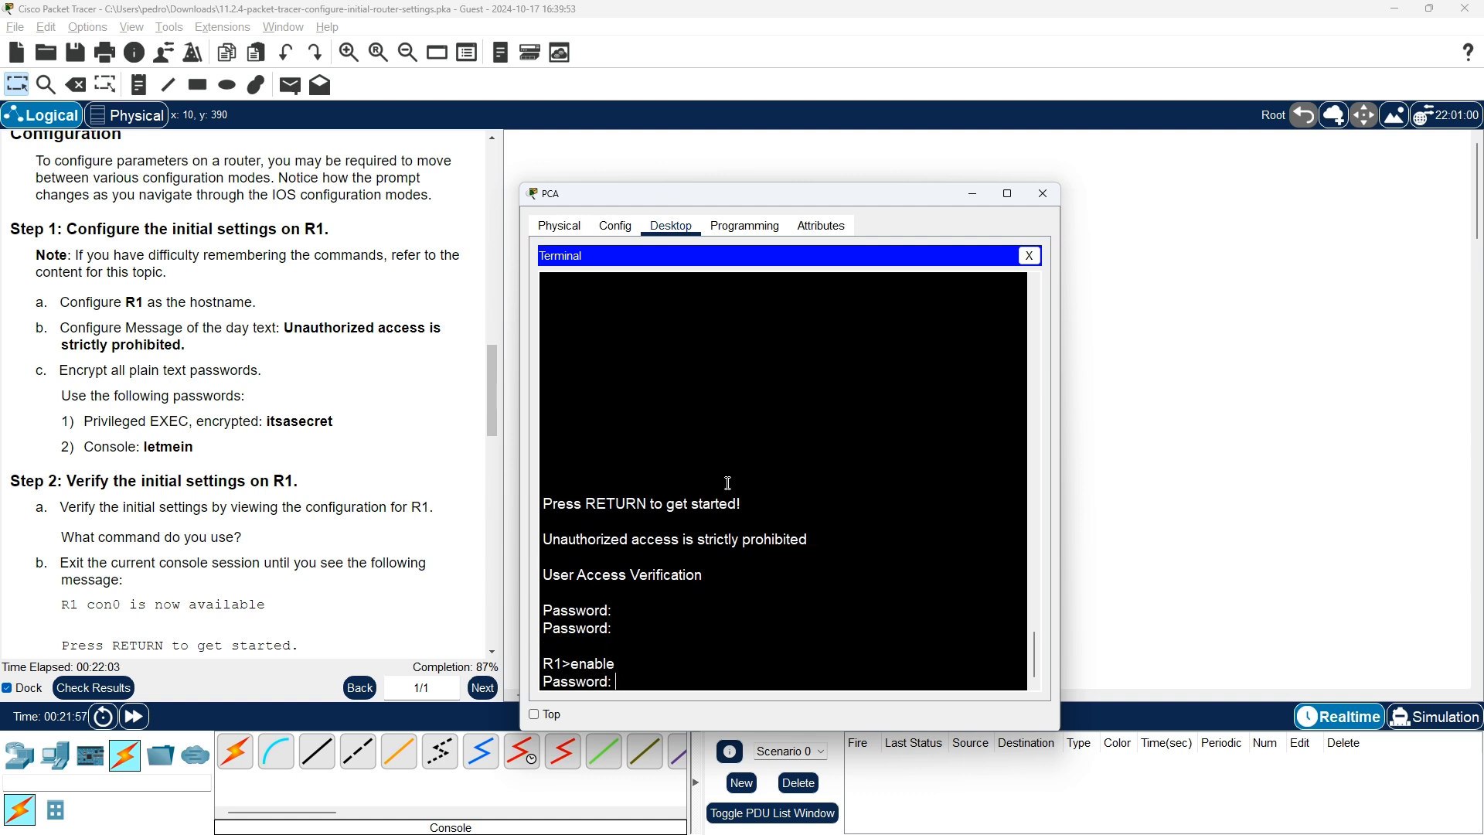
type("itsasecret")
key("Return")
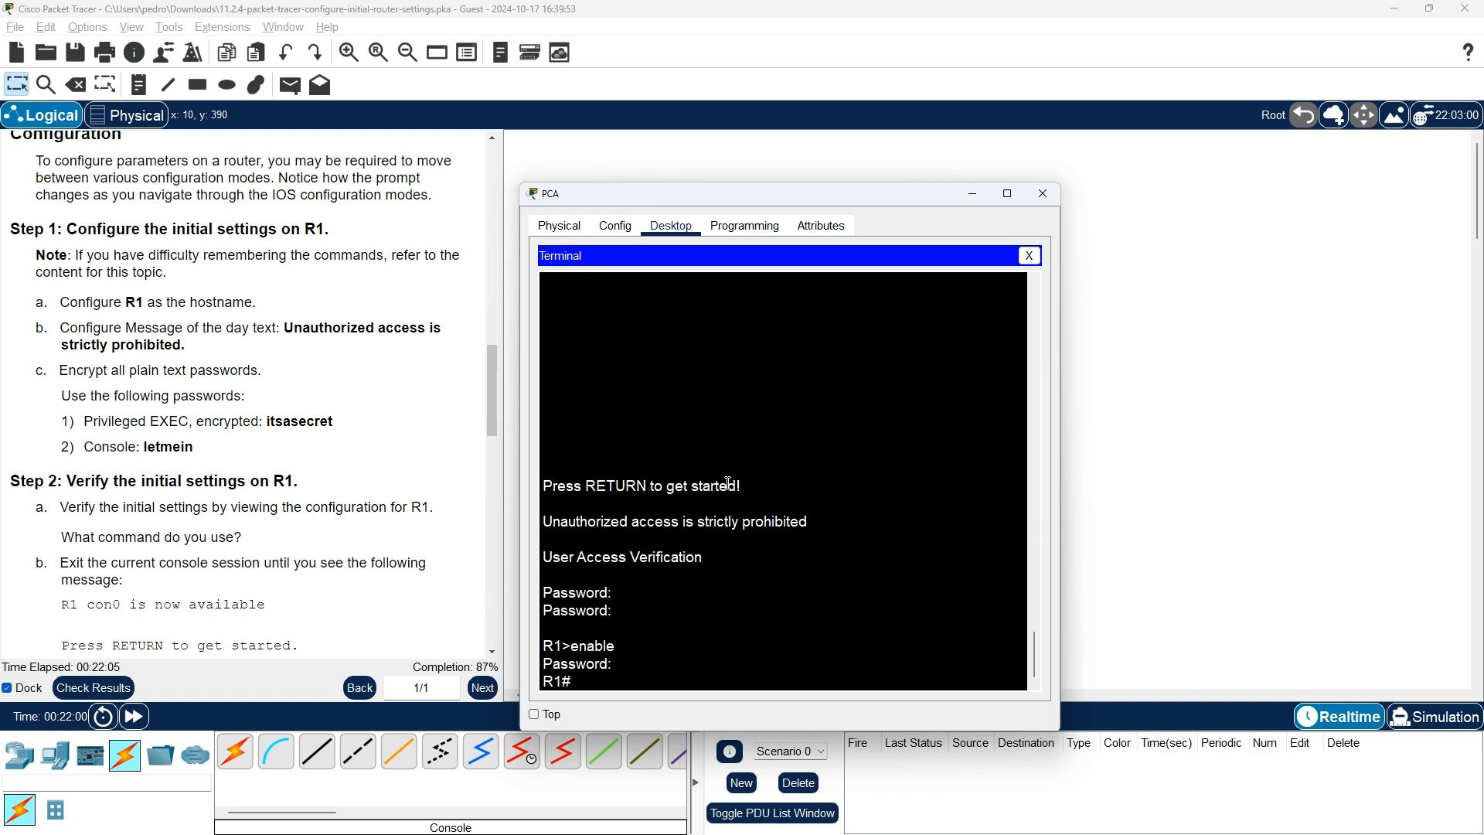
Enter global configuration mode with configure terminal, reaching the R1(config)# prompt
type("conf")
key("Tab")
type("ter")
key("Tab")
key("Return")
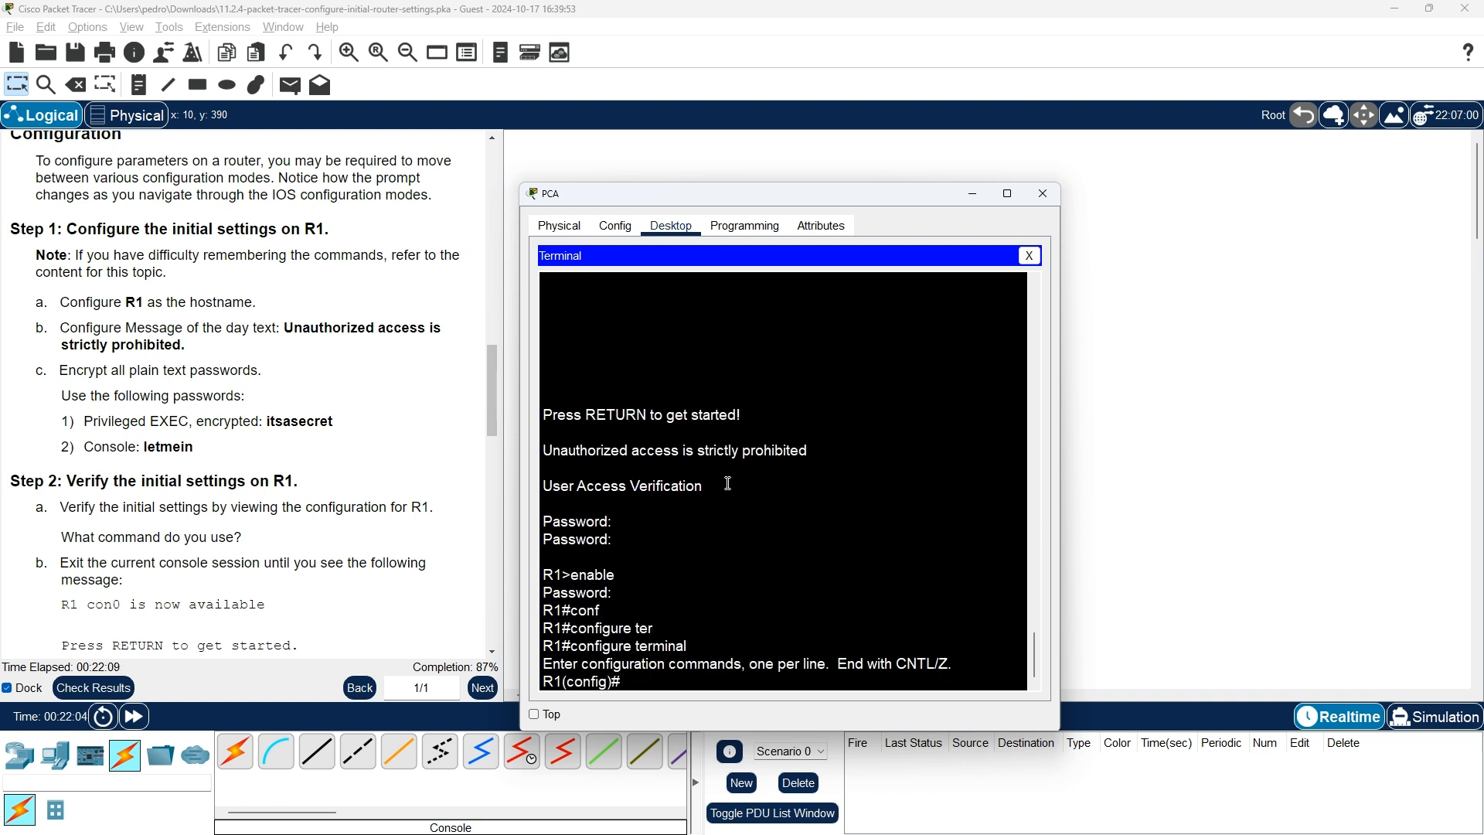
scroll(308, 504, "down", 2)
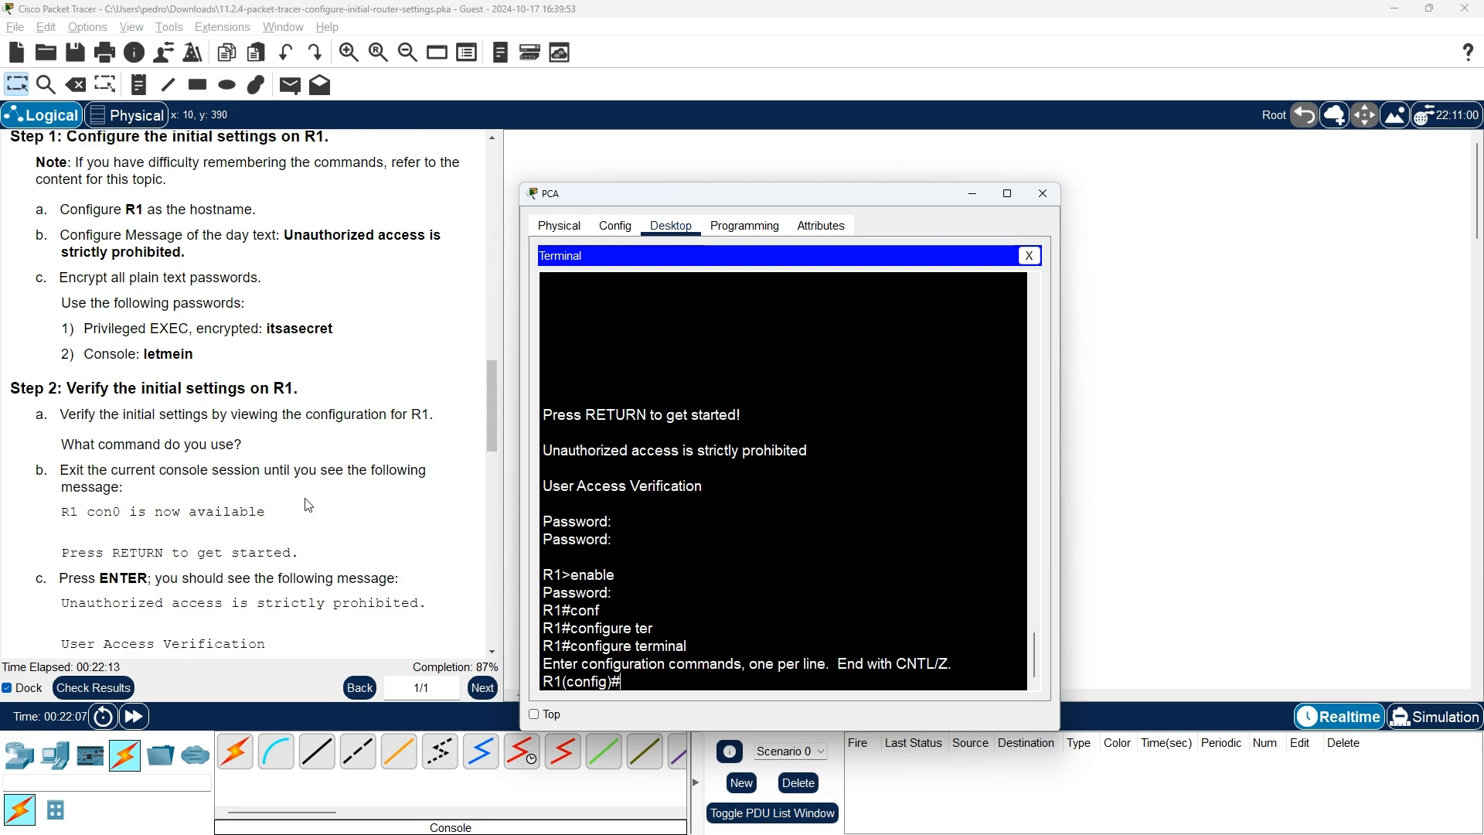
scroll(308, 505, "down", 5)
scroll(308, 504, "down", 1)
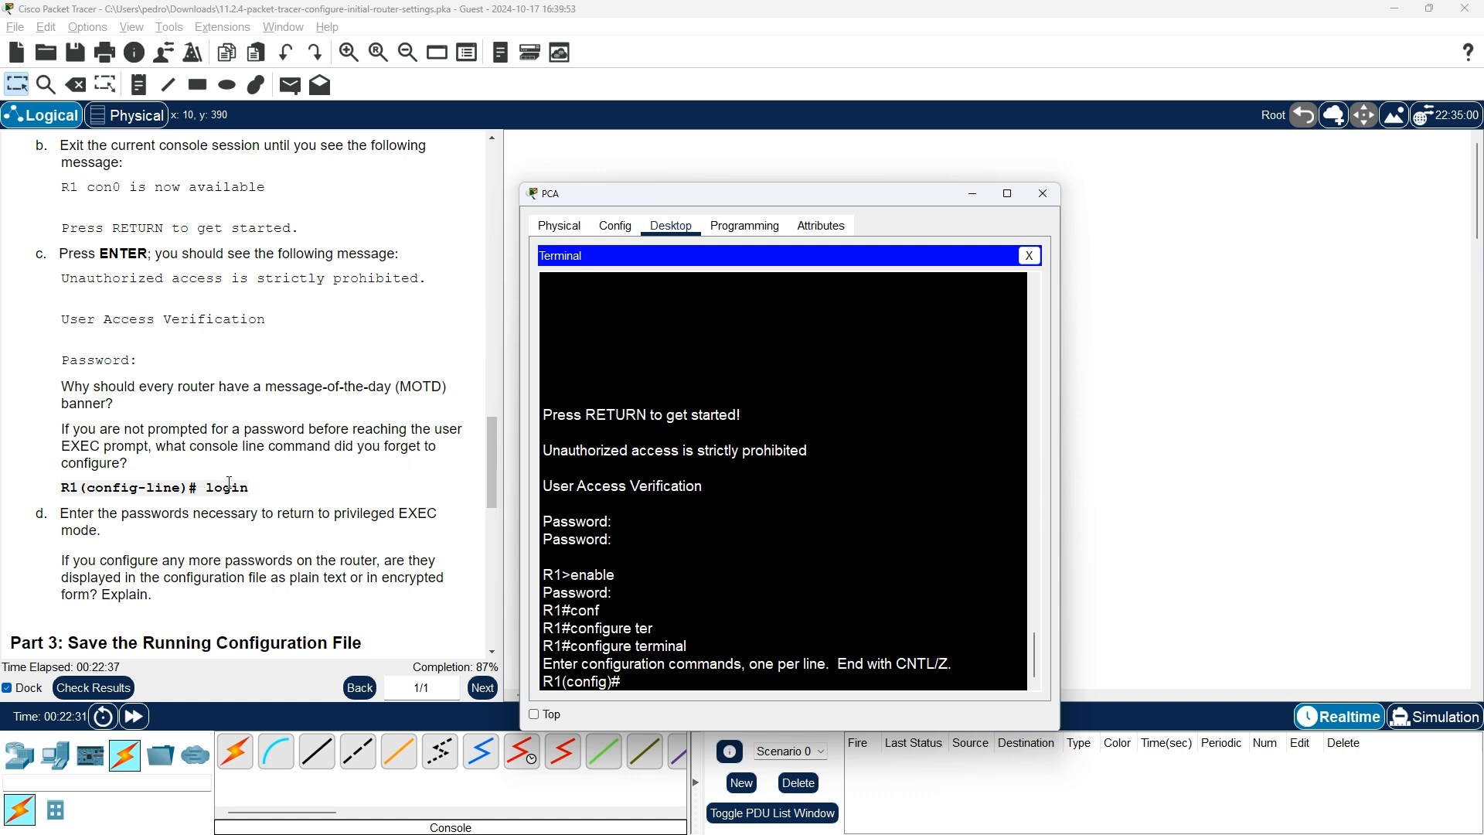
Compare the login command in the lab instructions with the course page's example login and exit lines
left_click_drag(248, 487, 205, 488)
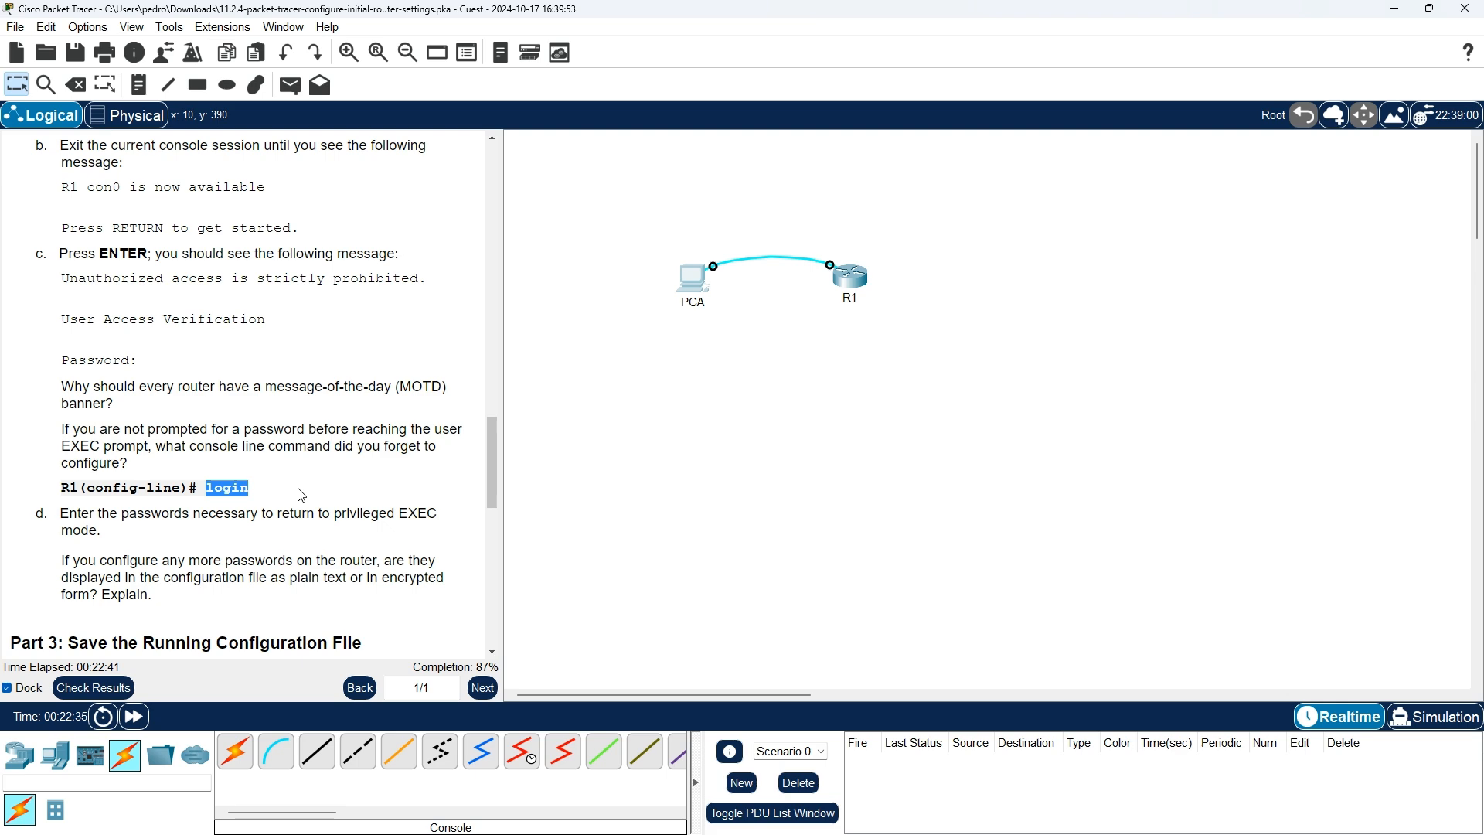
key("alt+Tab")
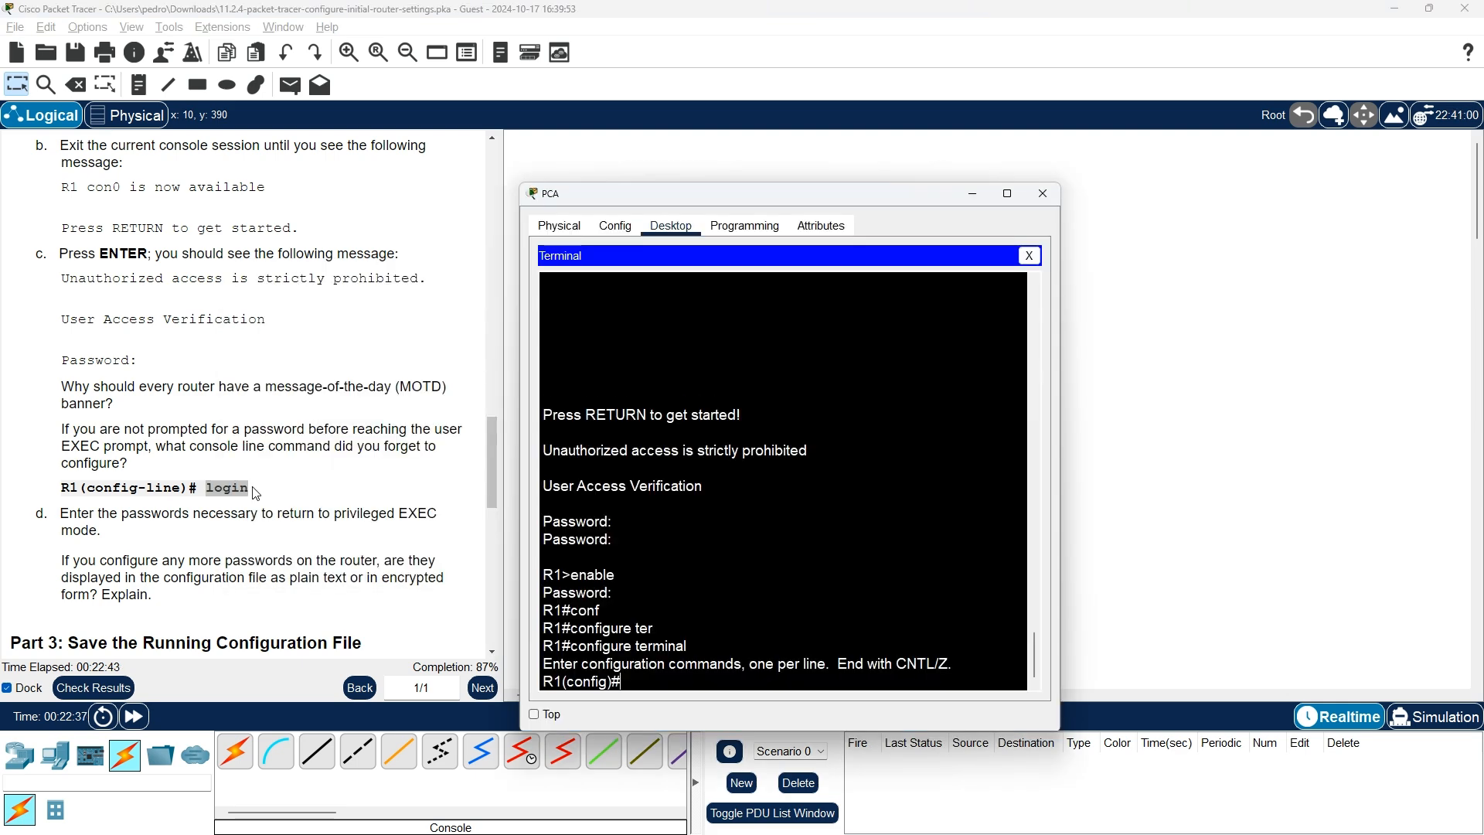
key("alt+Tab")
key("alt+Tab")
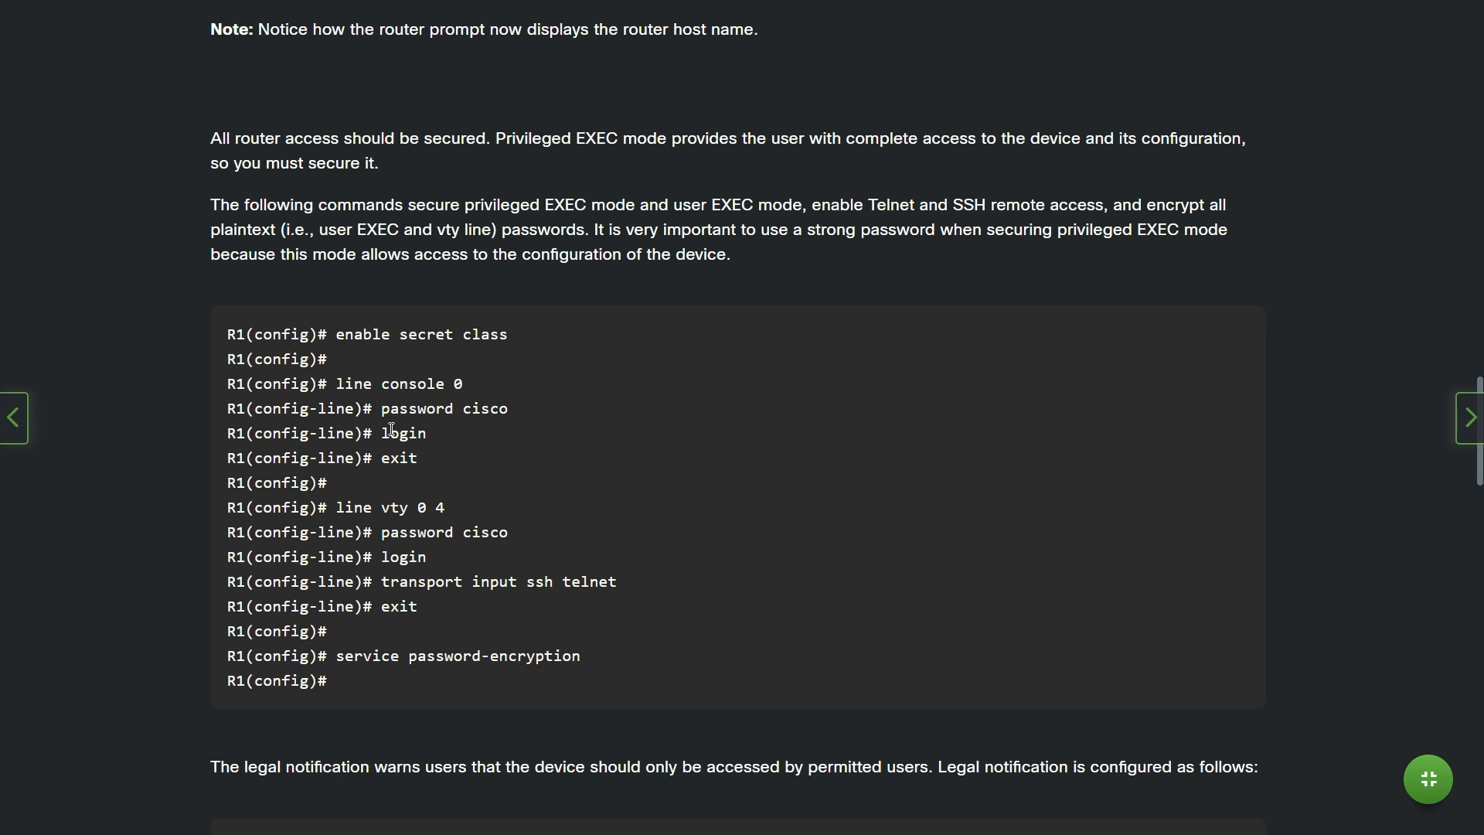
left_click_drag(381, 433, 425, 450)
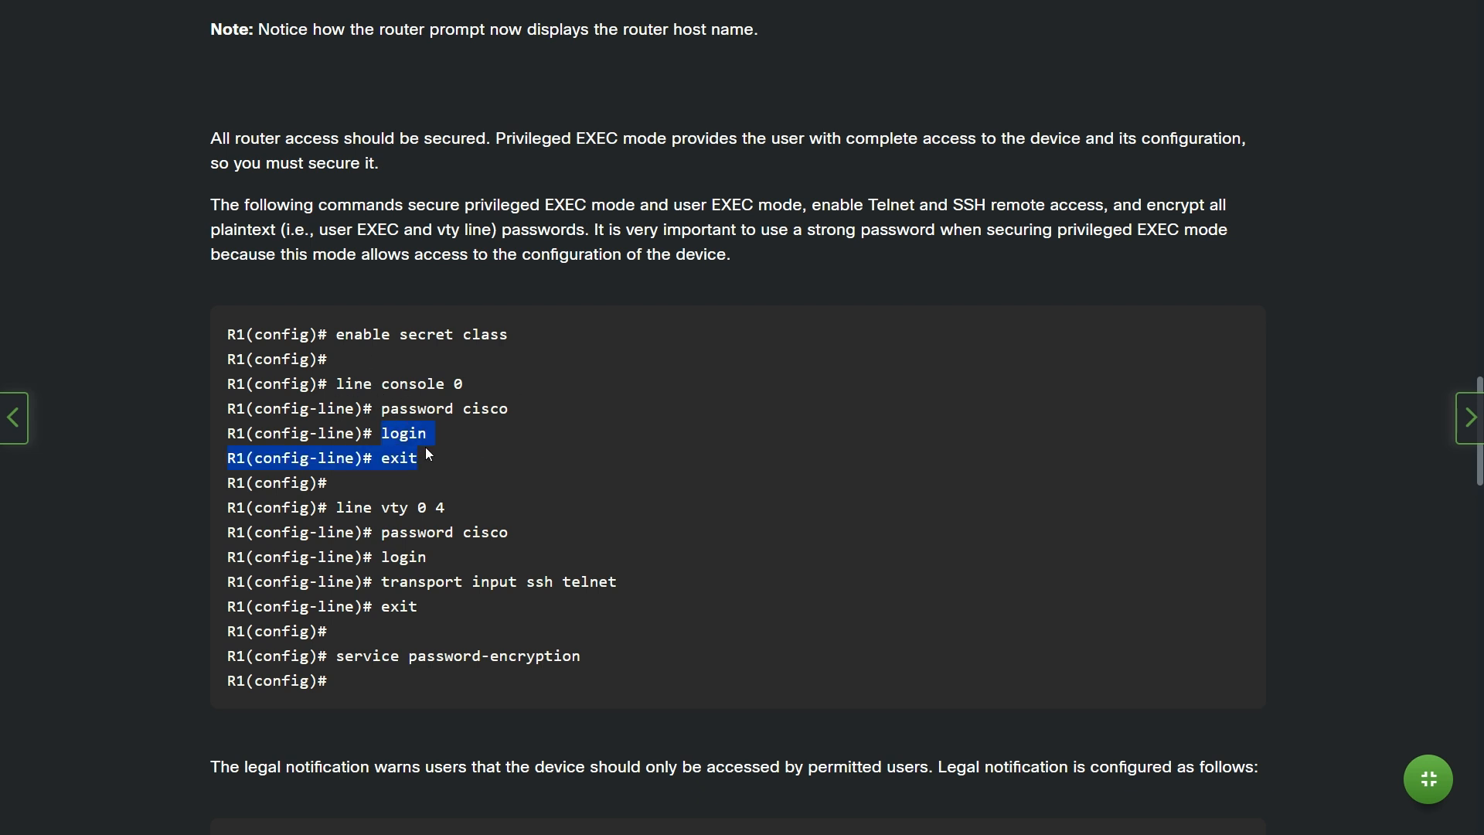
left_click(439, 431)
key("alt+Tab")
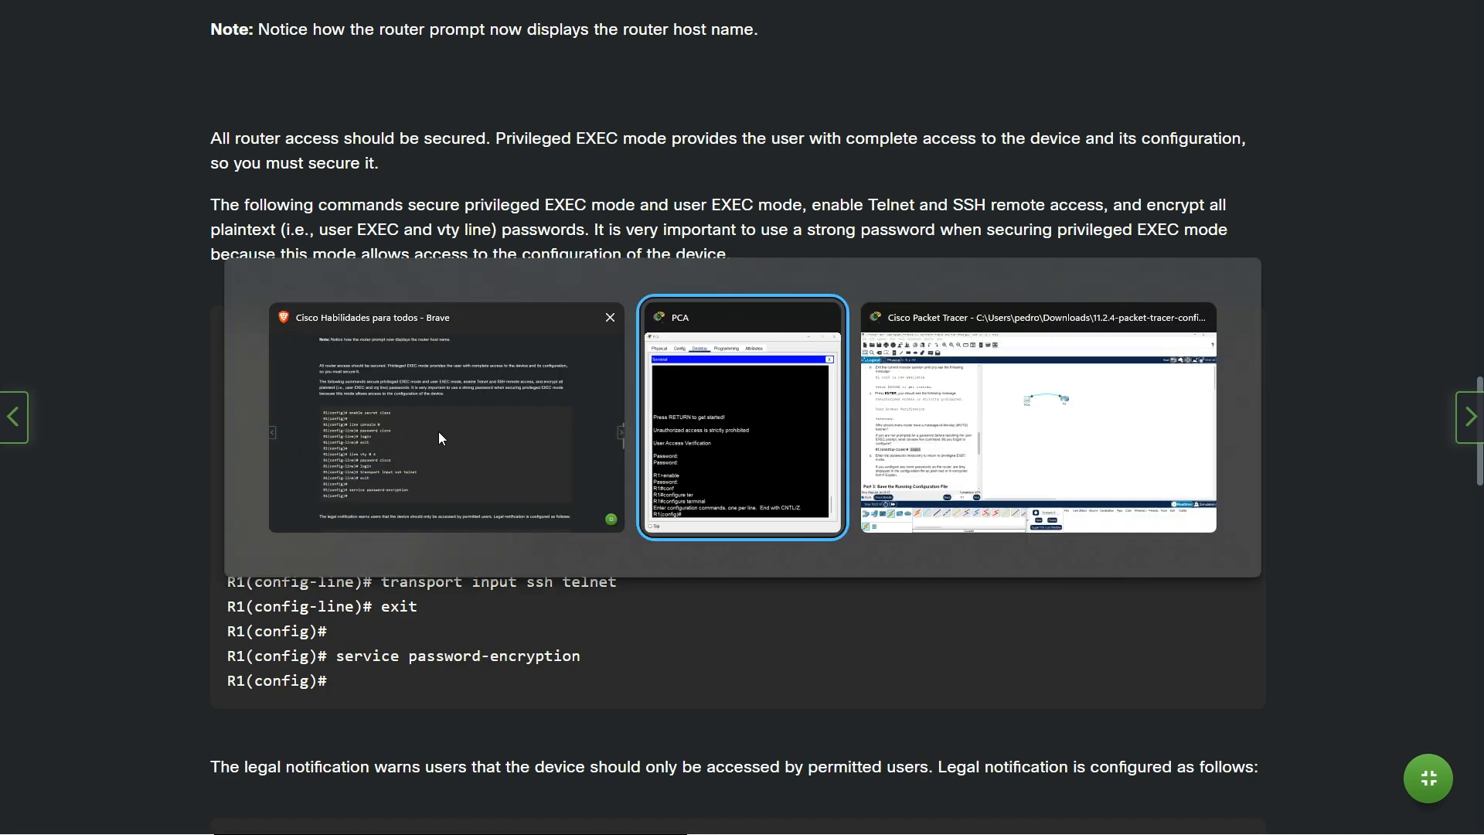
key("alt+Tab")
key("alt+Tab")
key("alt+Tab")
Scroll the lab instructions down to Part 3, Step 1: Save the configuration file to NVRAM
scroll(327, 539, "down", 2)
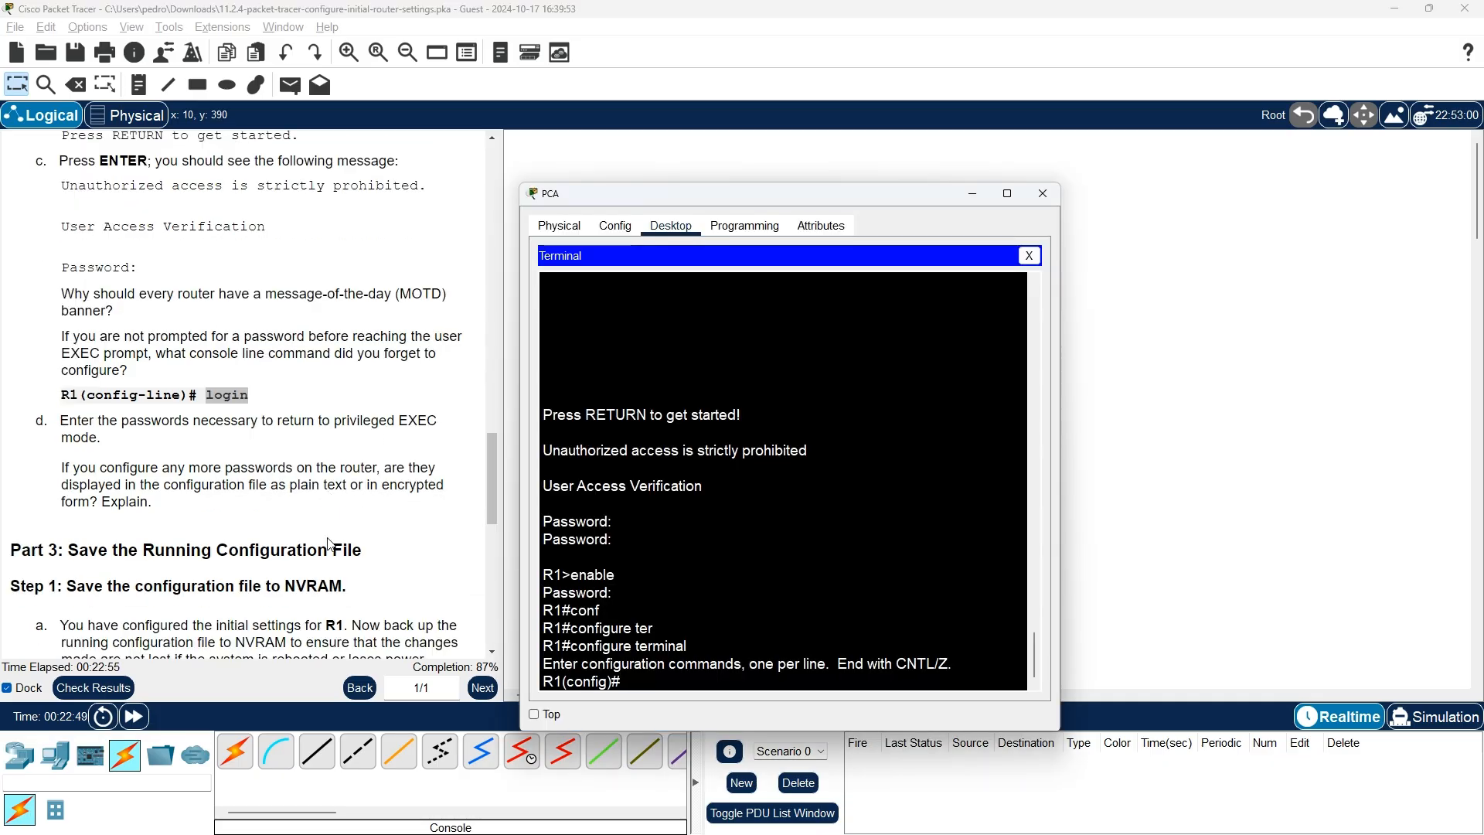
scroll(327, 541, "down", 2)
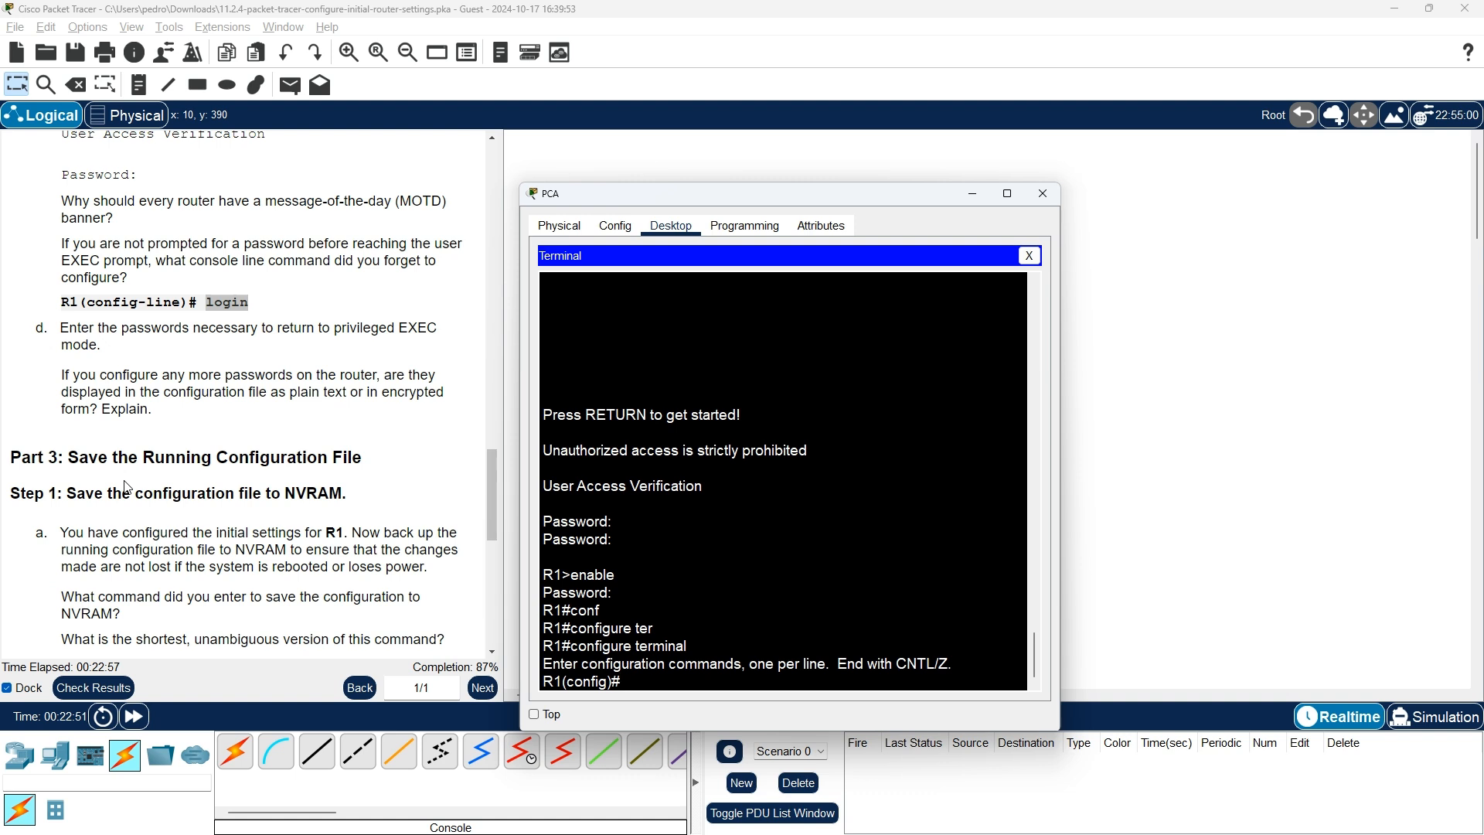
scroll(383, 481, "down", 1)
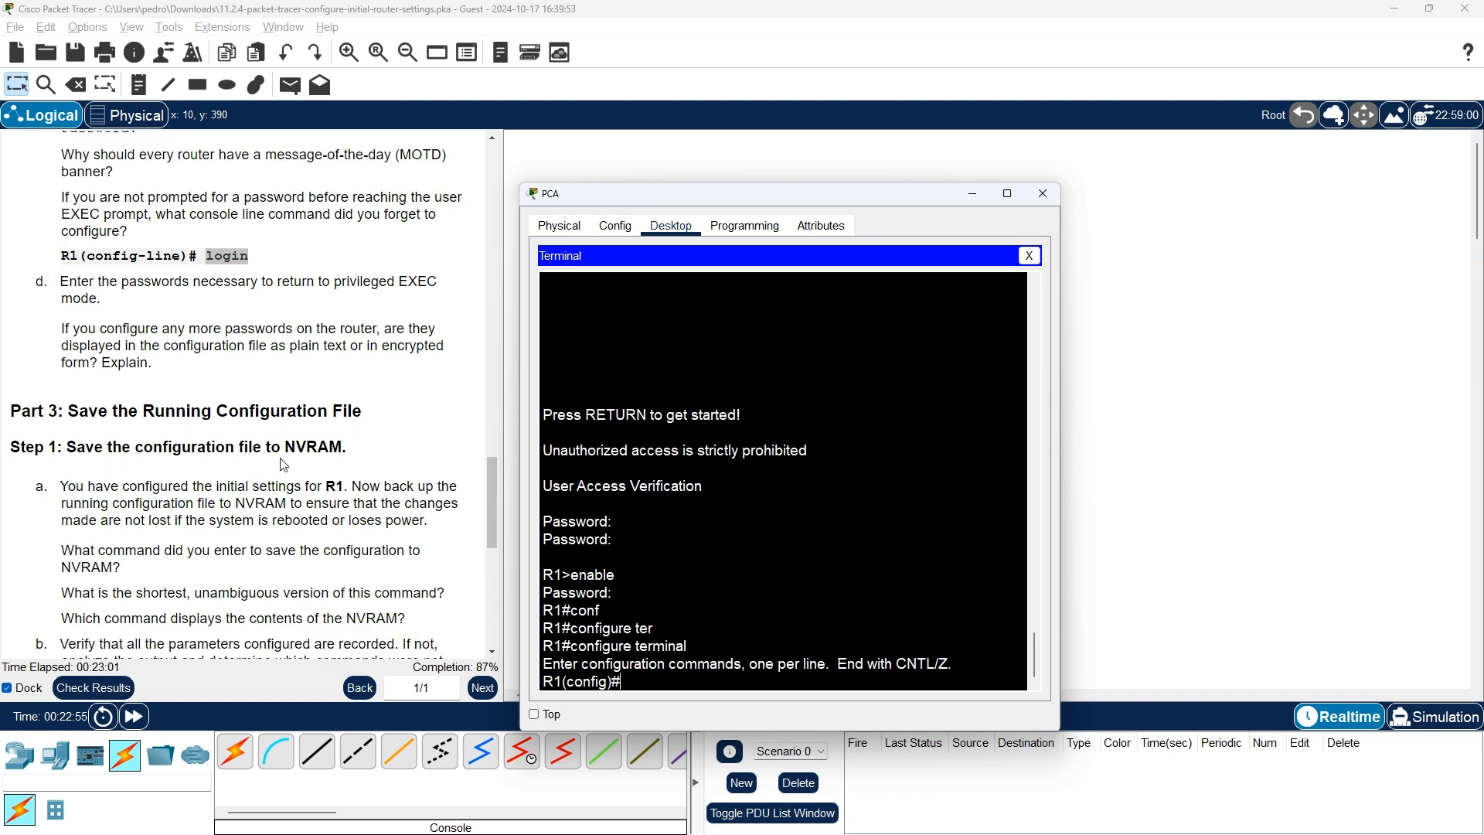
scroll(30, 503, "down", 1)
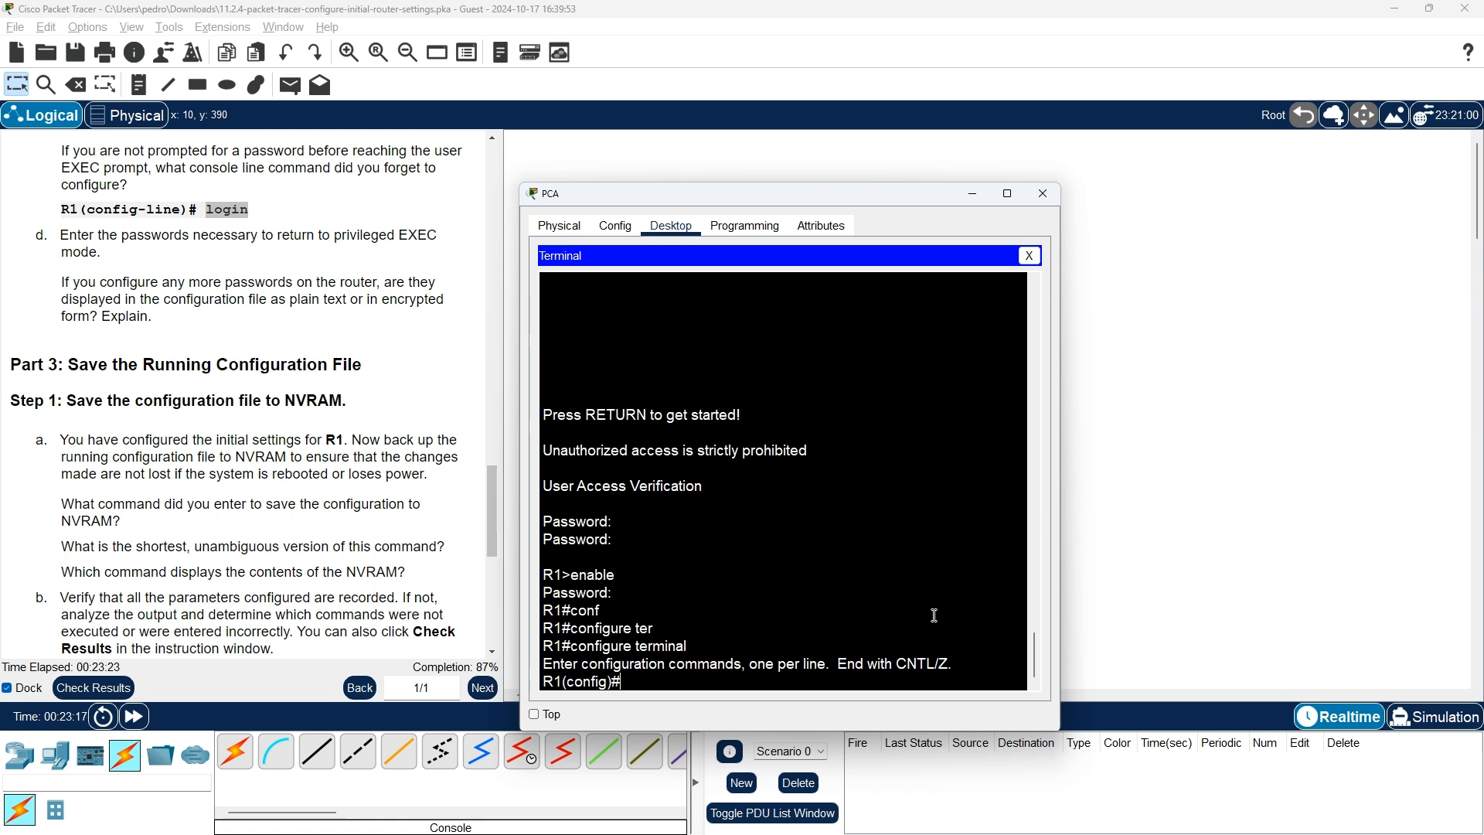
At R1(config)#, attempt 'copy run' with Tab completion, which fails to complete in configuration mode
type("confi")
key("BackSpace")
key("BackSpace")
key("BackSpace")
type("py")
key("Tab")
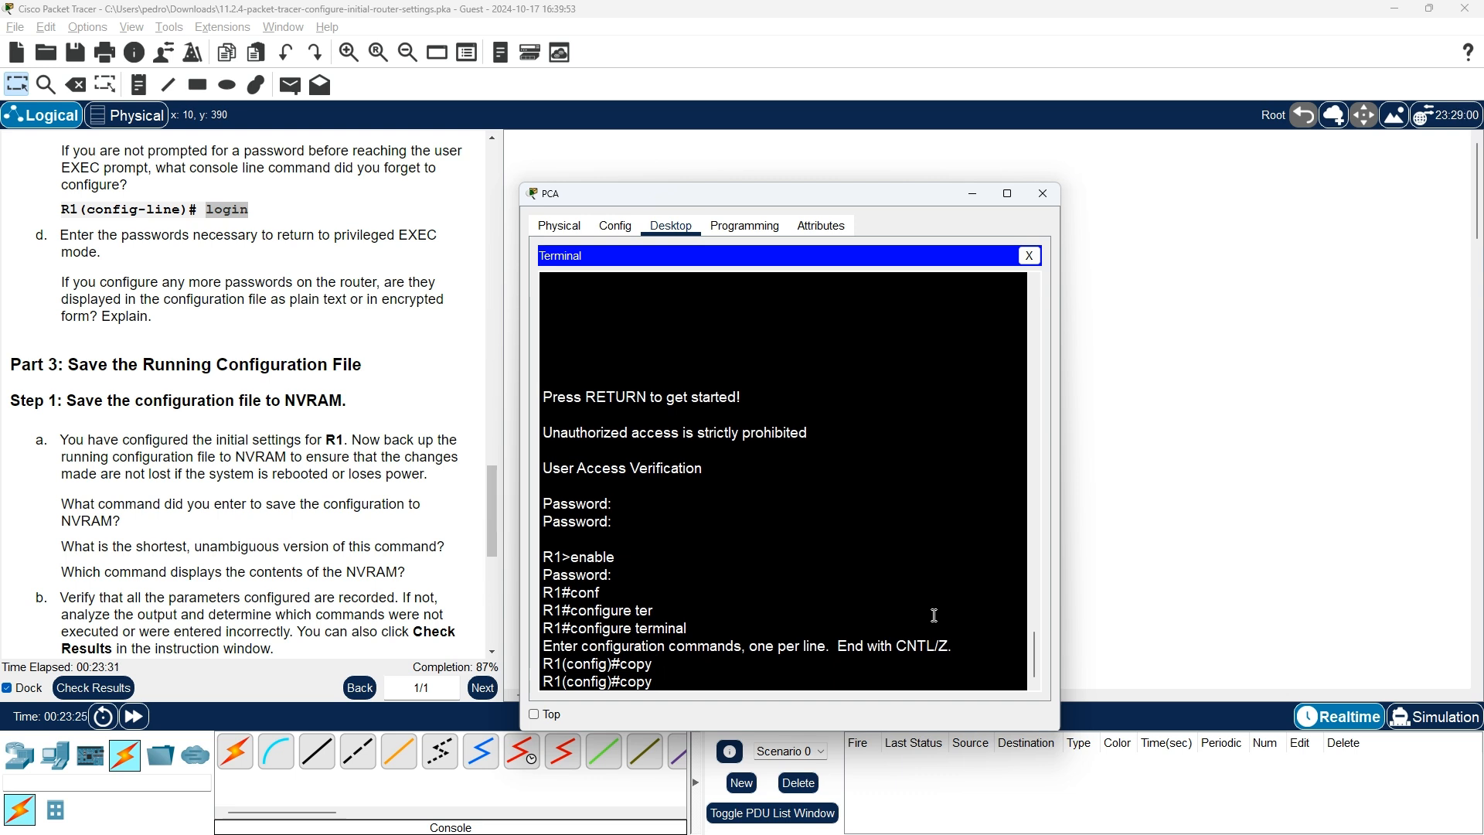
type("ru")
key("Tab")
type("n")
key("Tab")
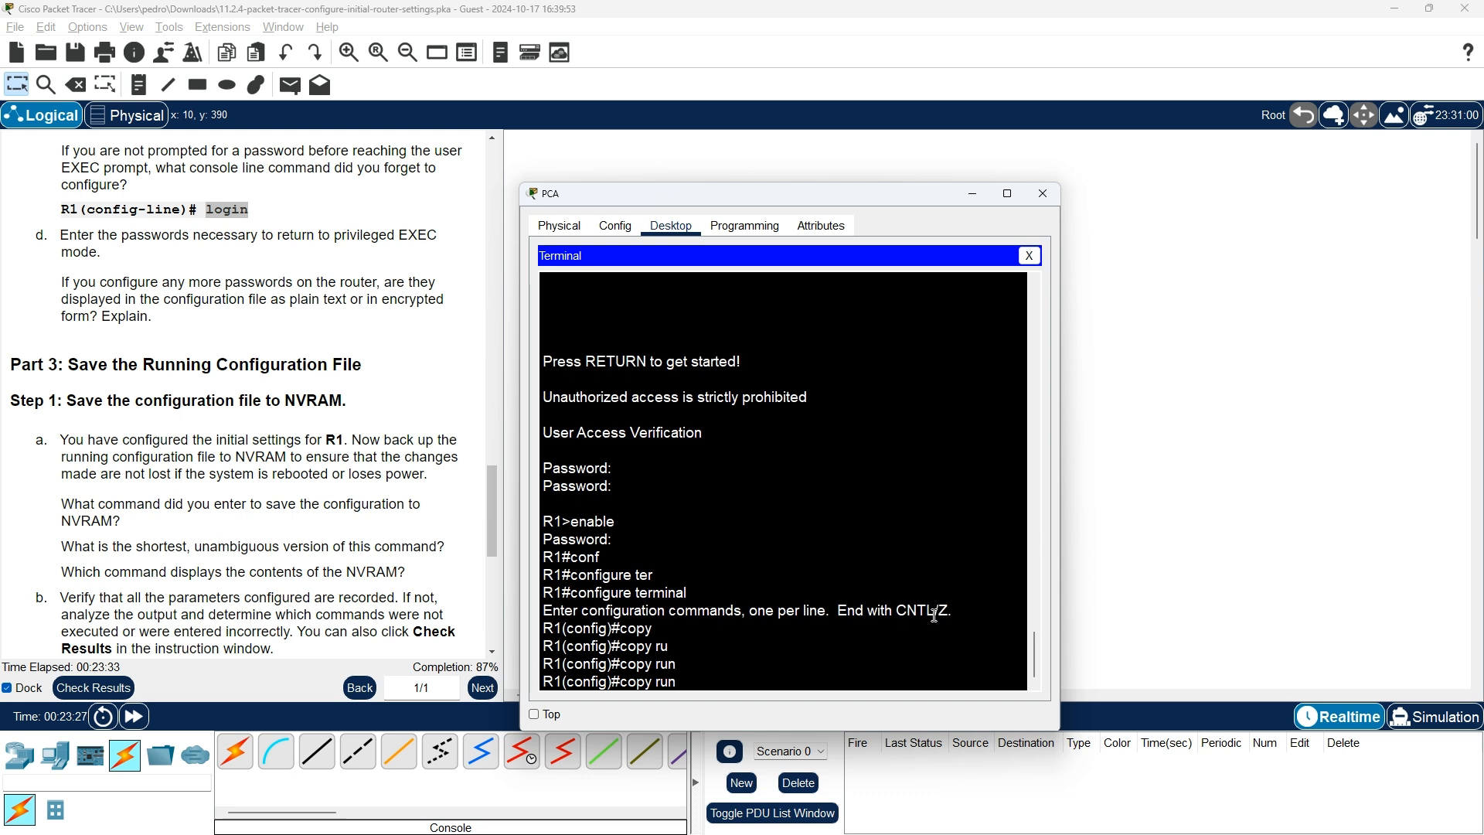
type("nu")
key("Tab")
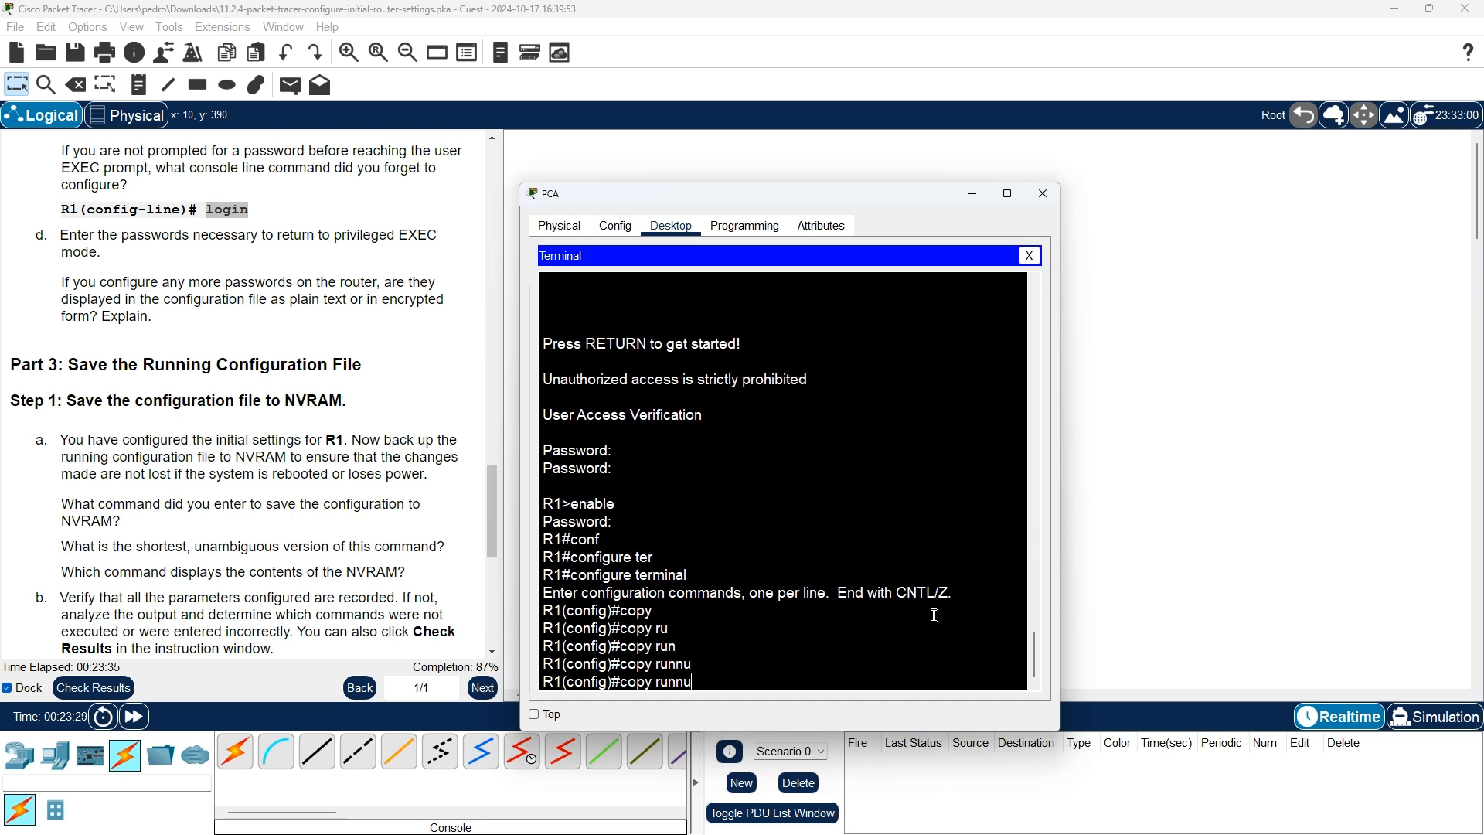
key("BackSpace")
type("i")
key("Tab")
Query 'copy ?' at the configuration prompt, which reports Unrecognized command
key("BackSpace")
key("BackSpace")
key("BackSpace")
key("BackSpace")
key("BackSpace")
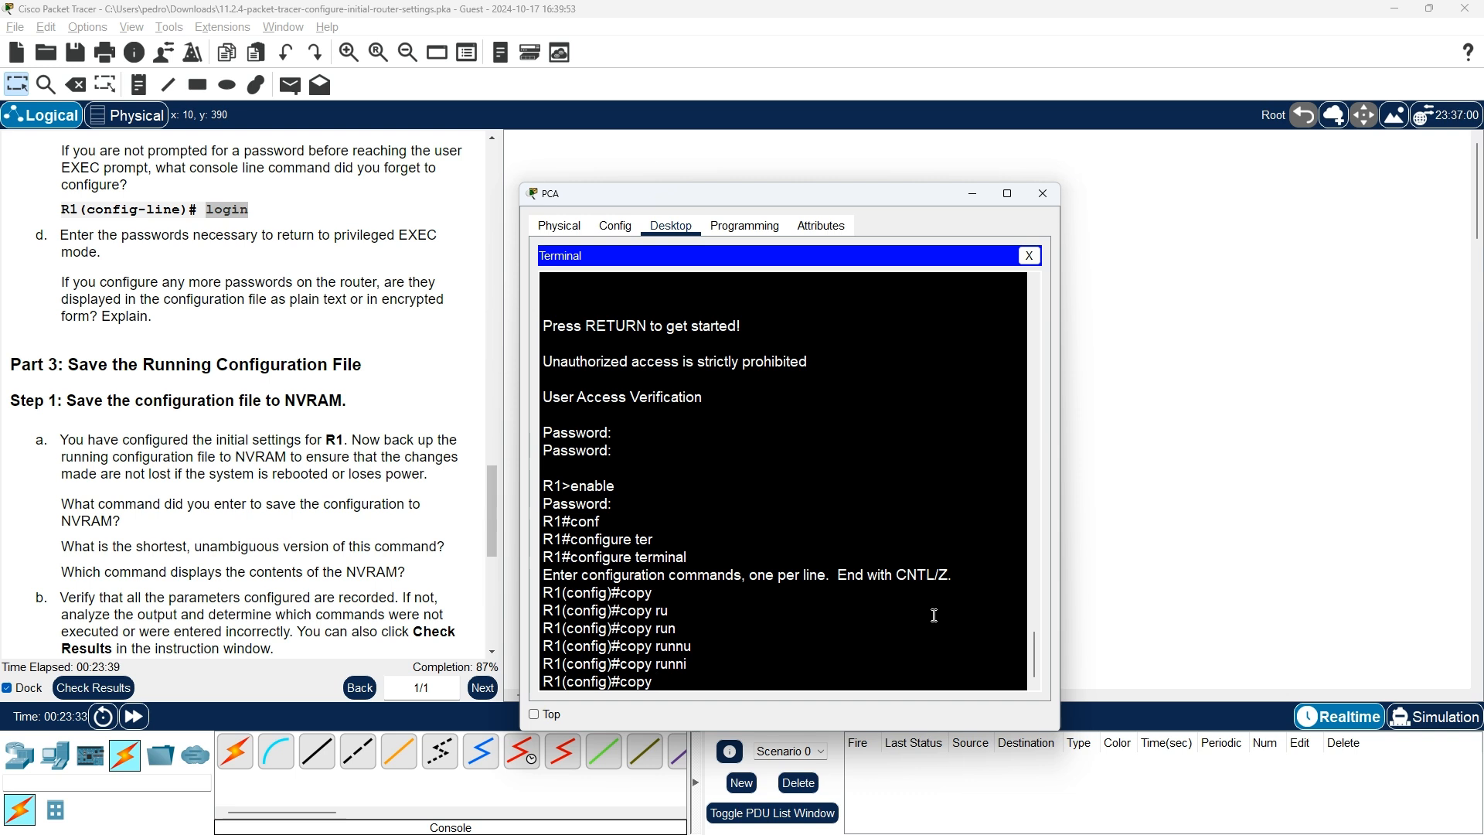
type("?")
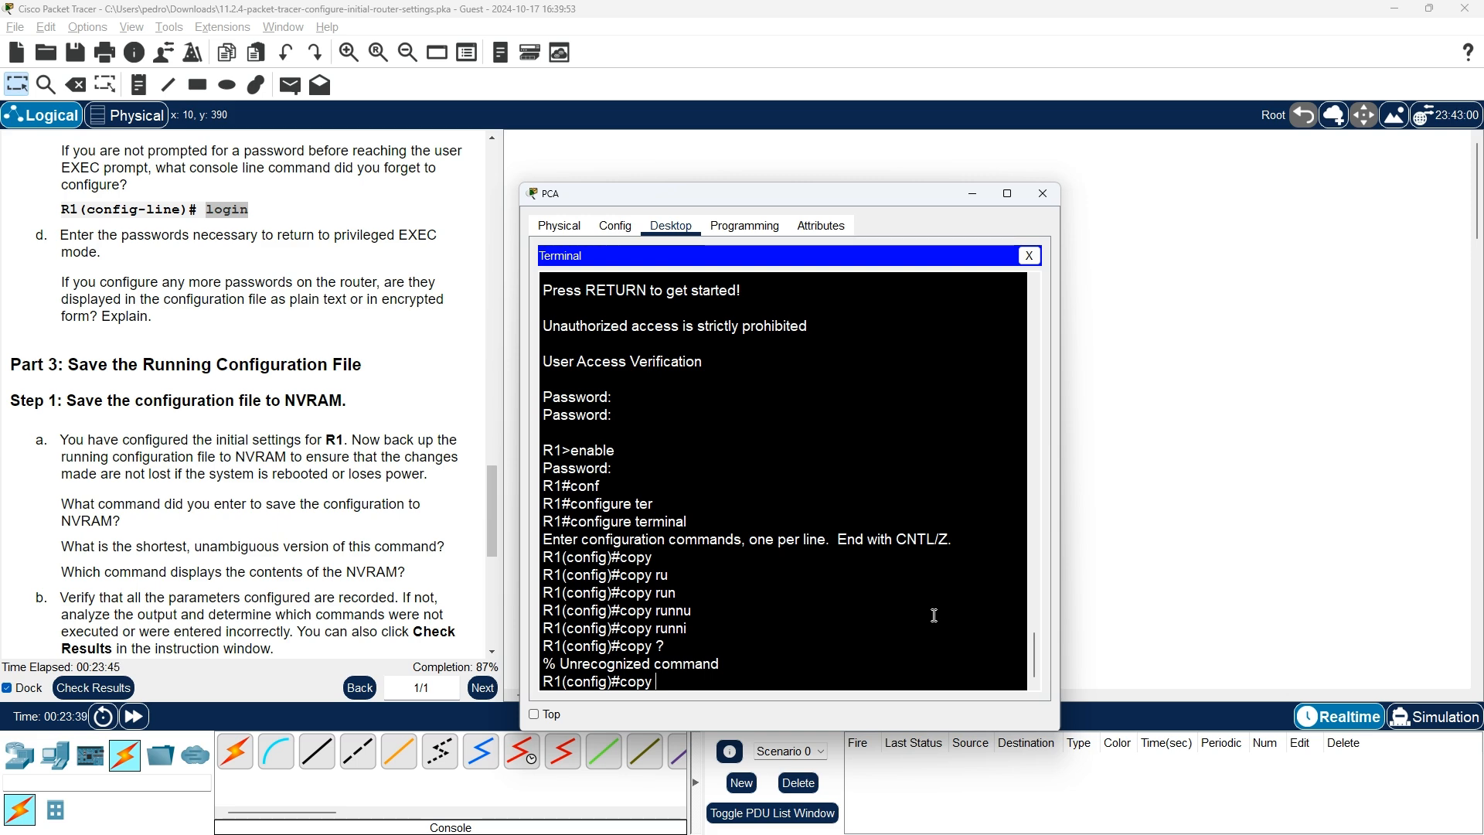
key("alt+Tab")
key("alt+Tab")
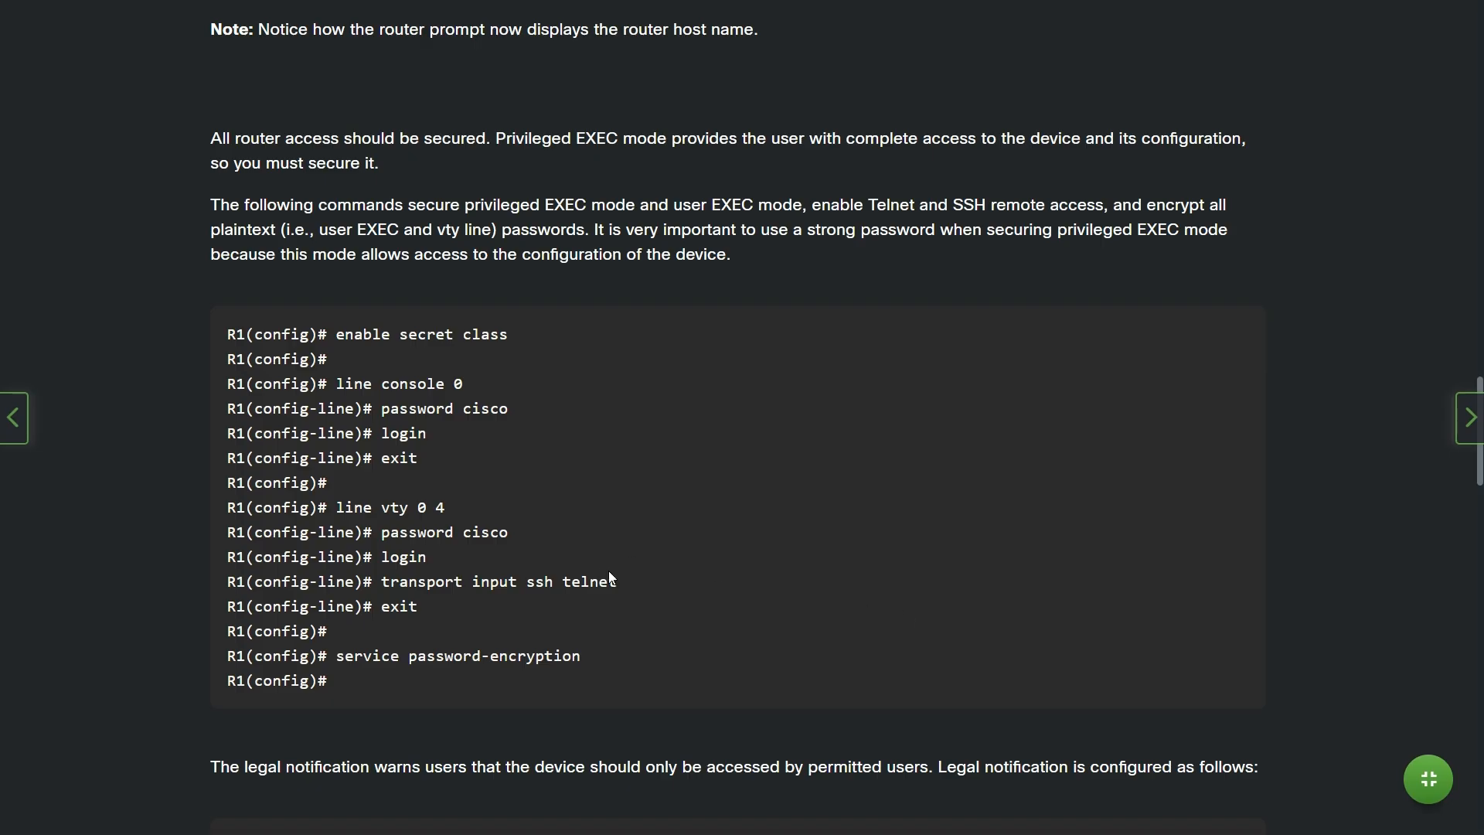
Find and copy the 'copy running-config startup-config' example in the course page's NVRAM section
scroll(610, 575, "down", 9)
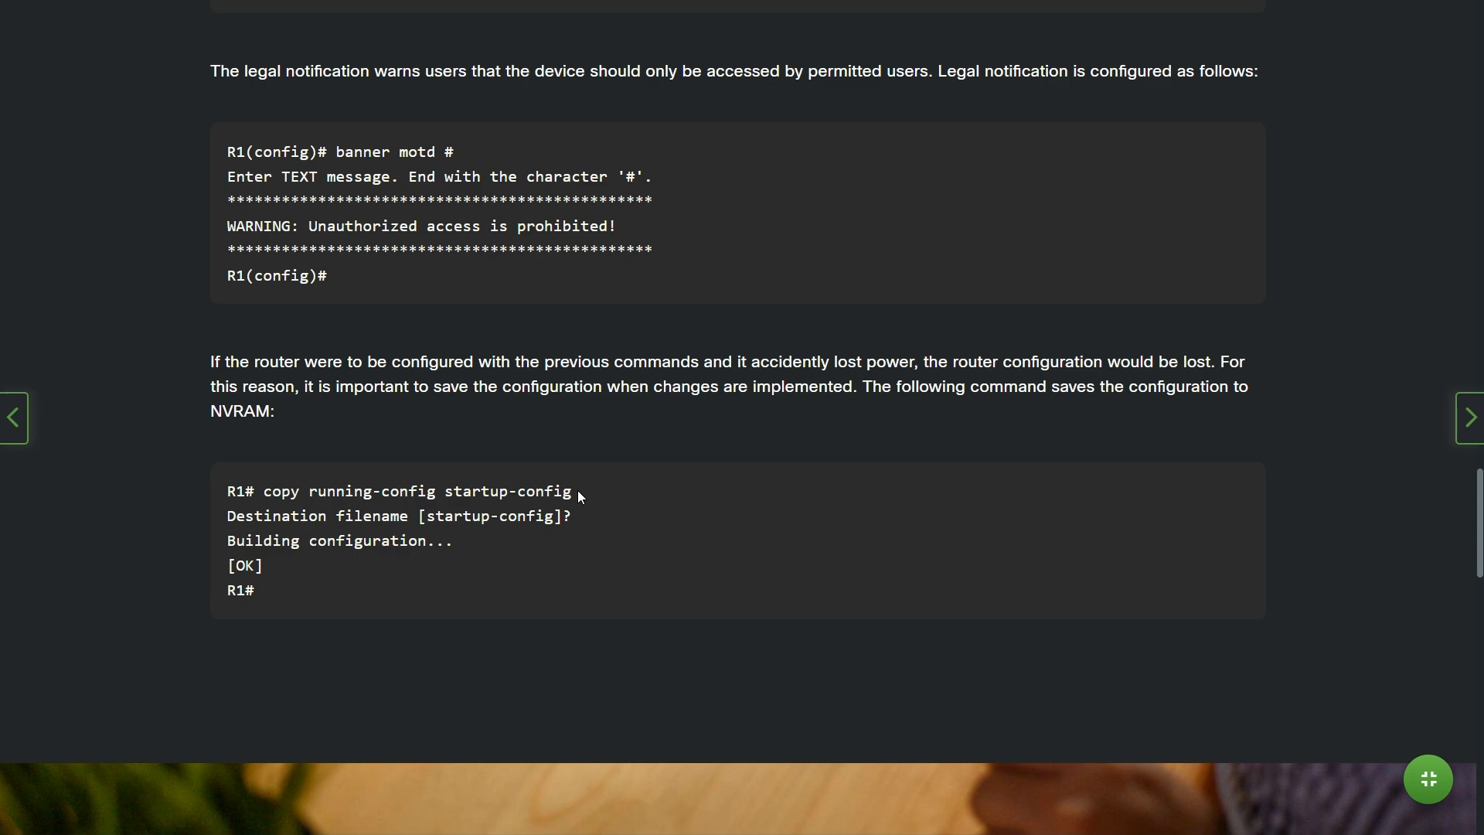
left_click_drag(573, 490, 292, 503)
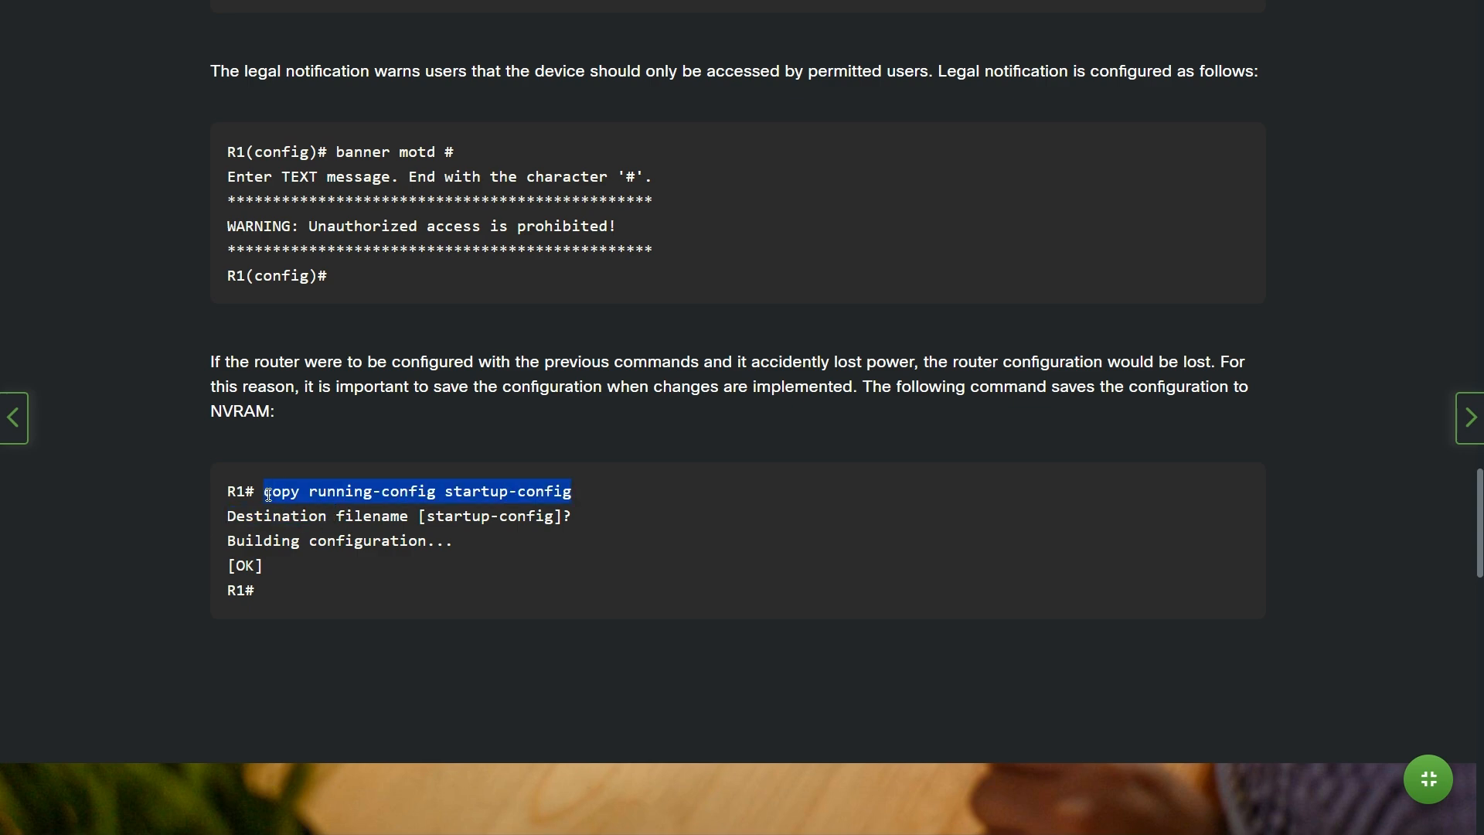
right_click(268, 496)
left_click(320, 507)
key("alt+Tab")
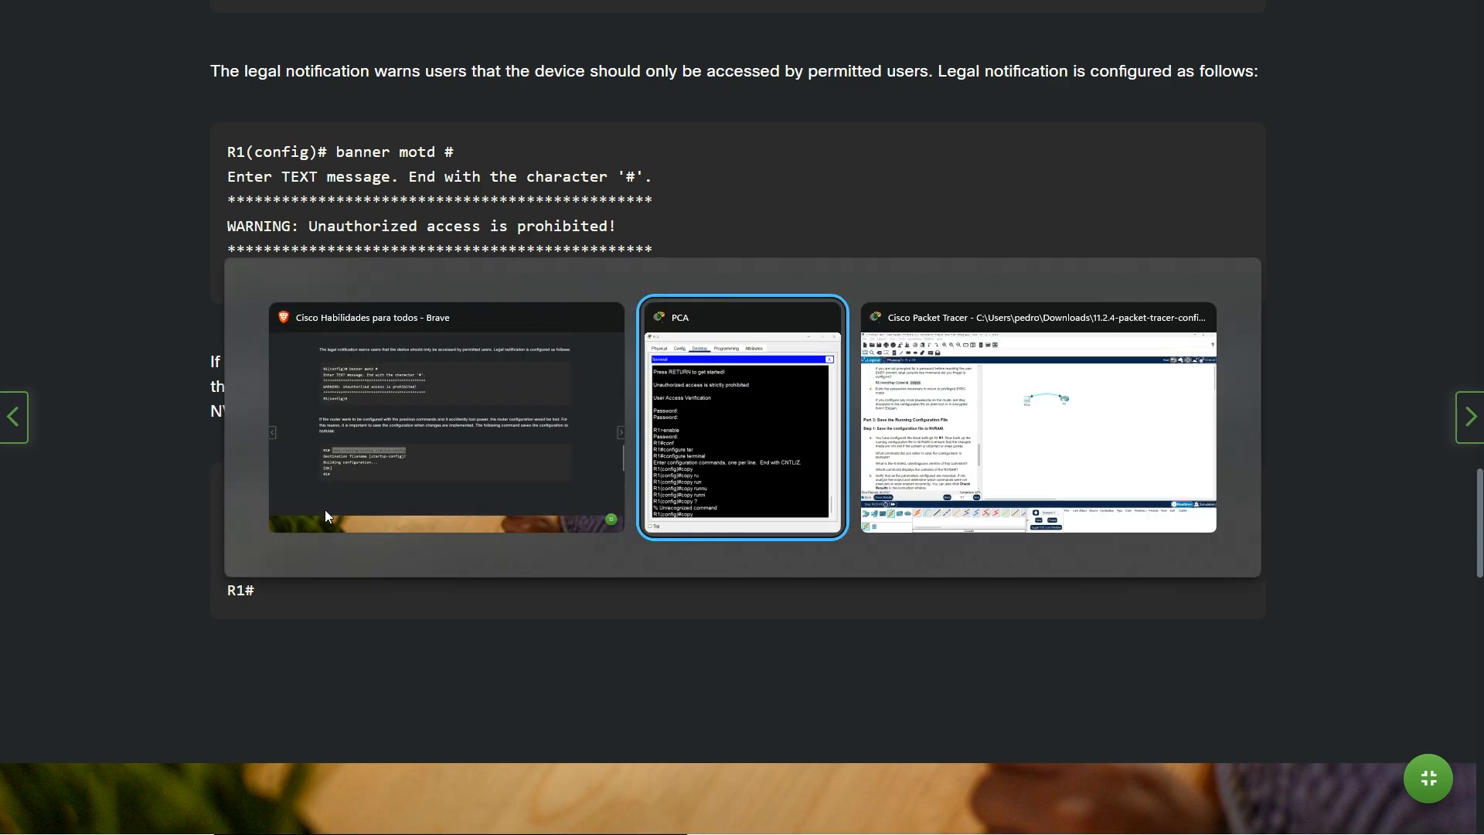
key("alt+Tab")
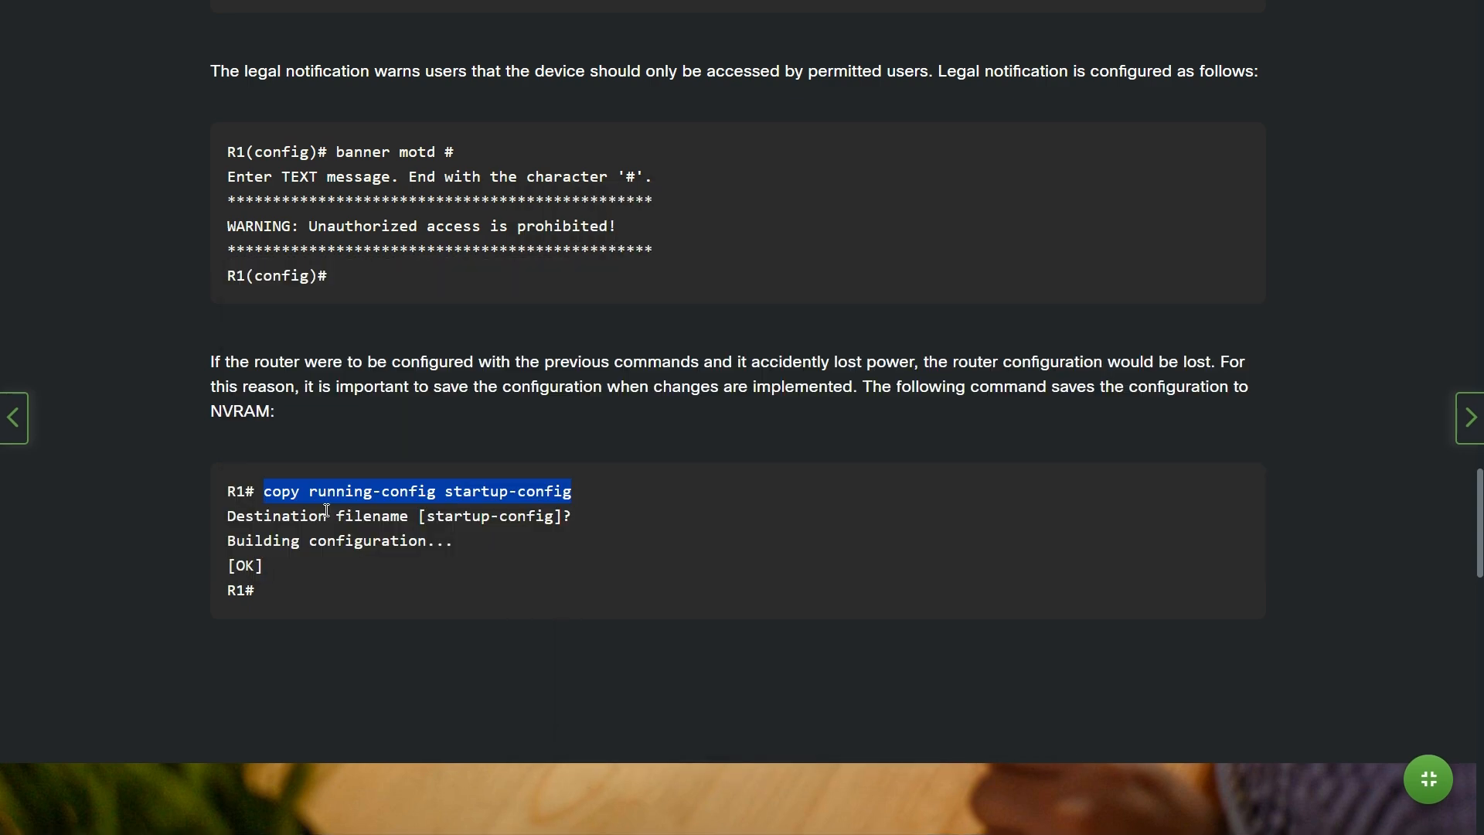
left_click(228, 491)
left_click_drag(228, 491, 255, 492)
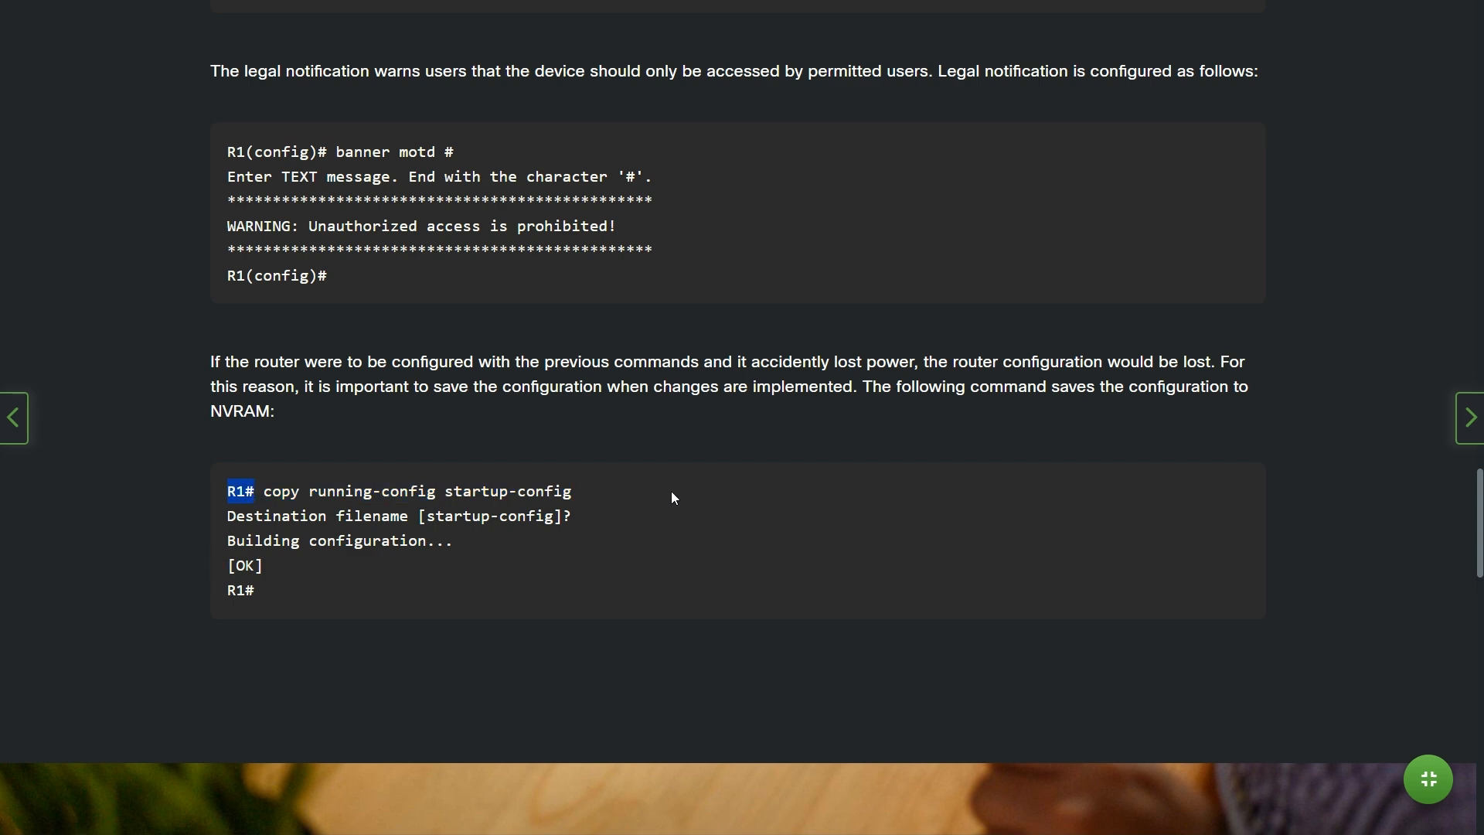
key("alt+Tab")
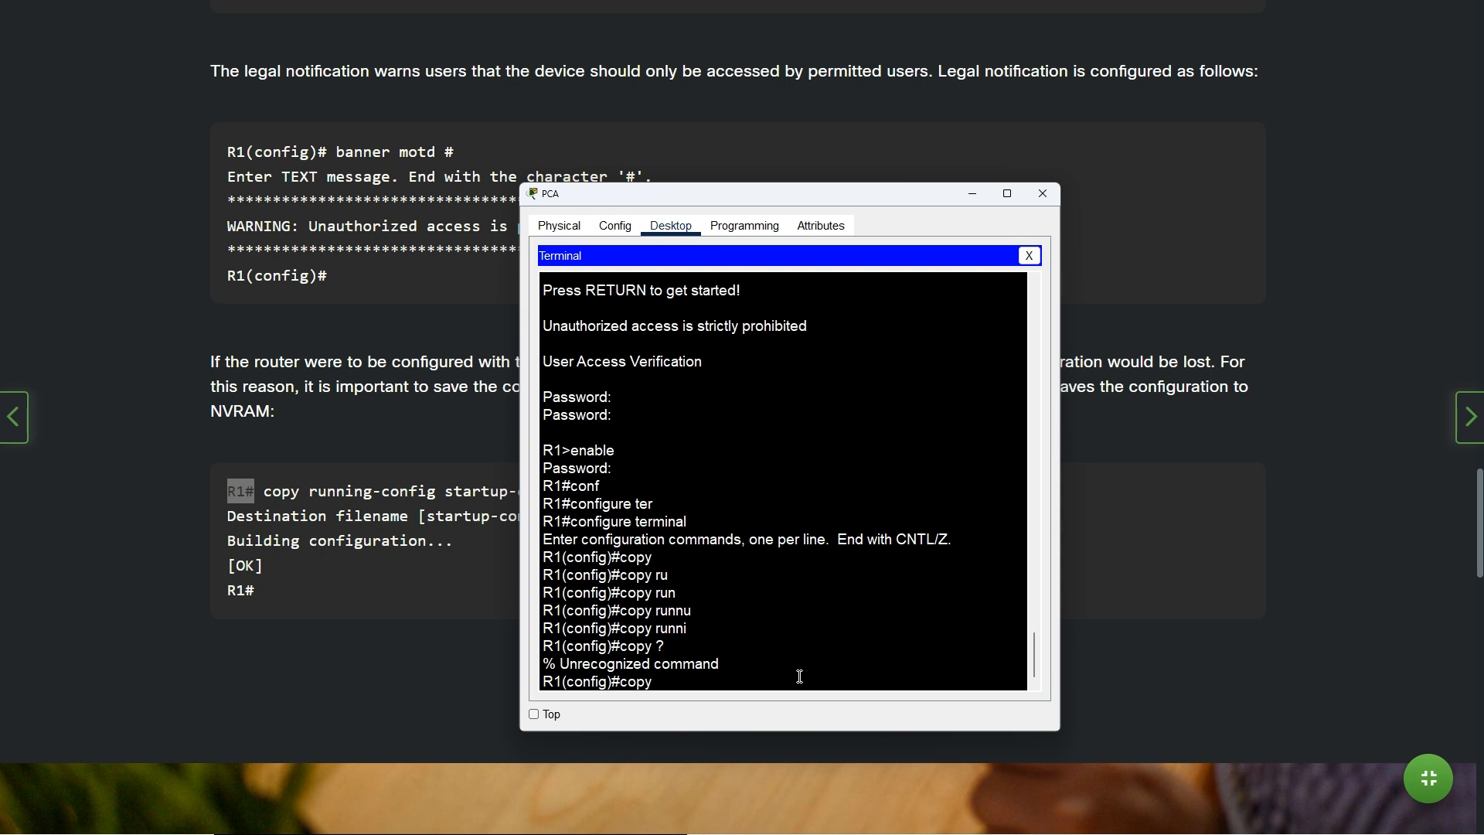
Exit configuration mode on R1 and run 'copy ?' to list sources like running-config and startup-config
key("BackSpace")
key("BackSpace")
type("exit")
key("Return")
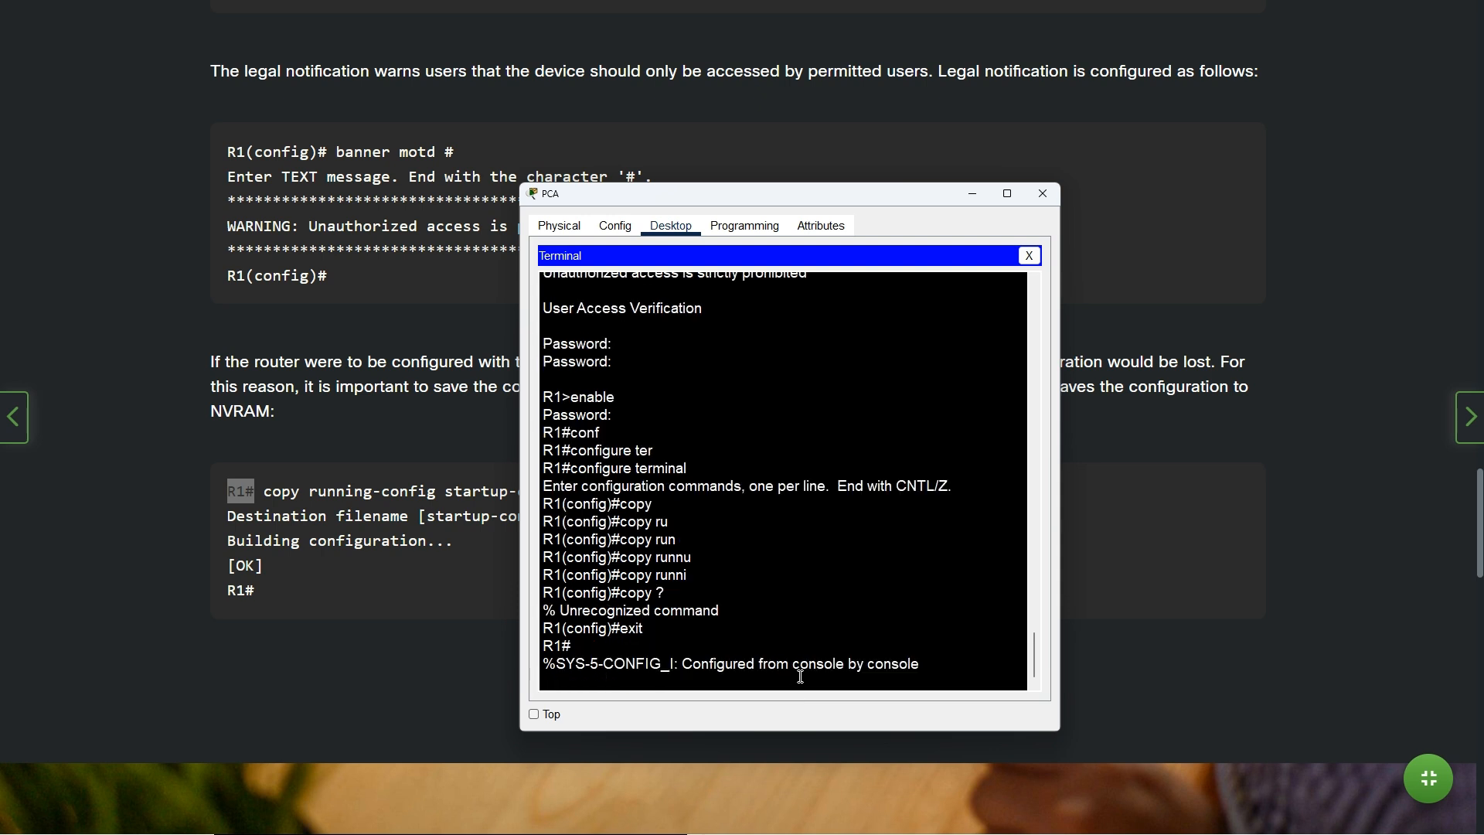
key("Return")
type("c")
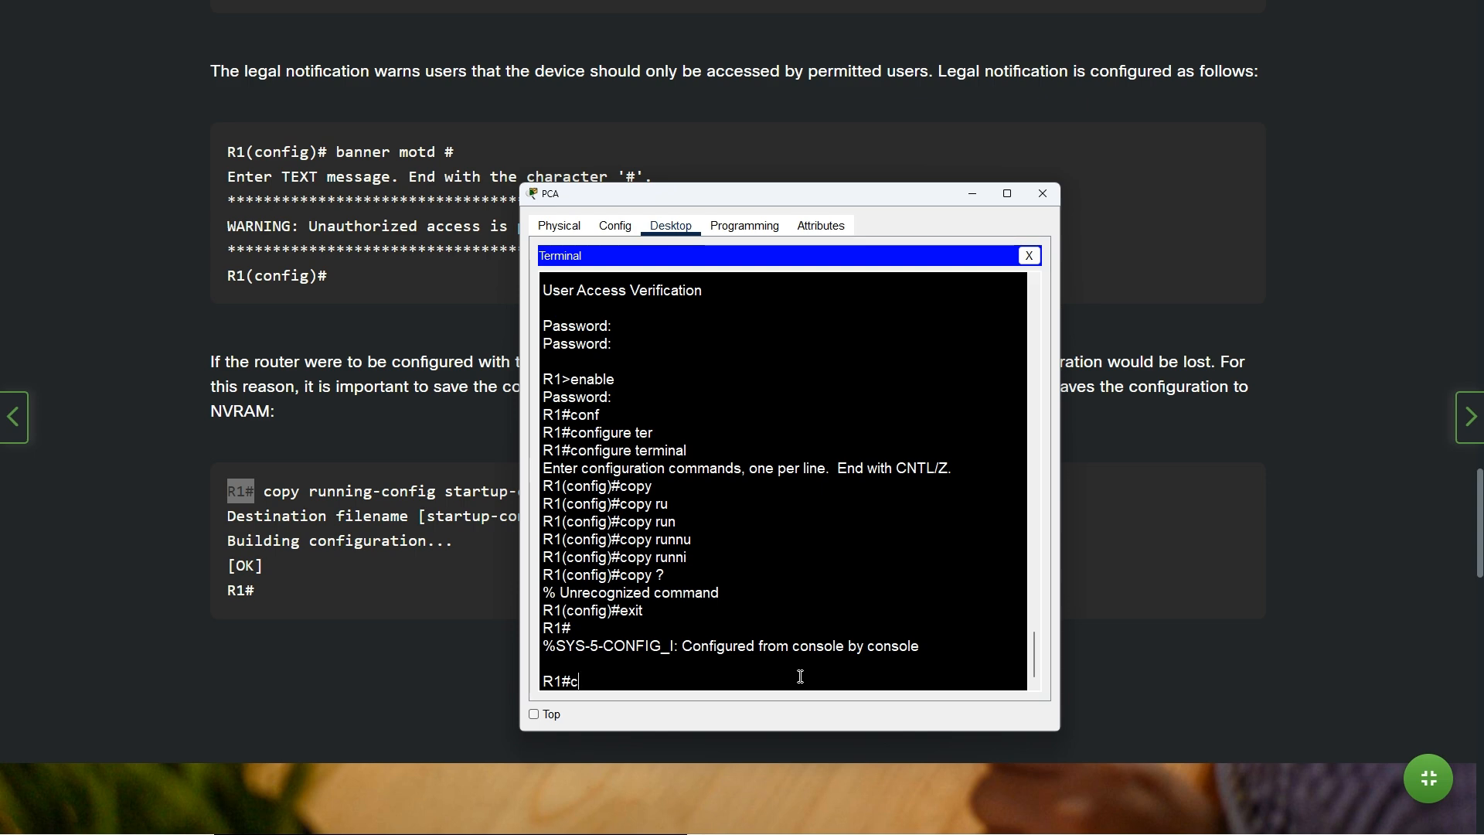
type("opy ?")
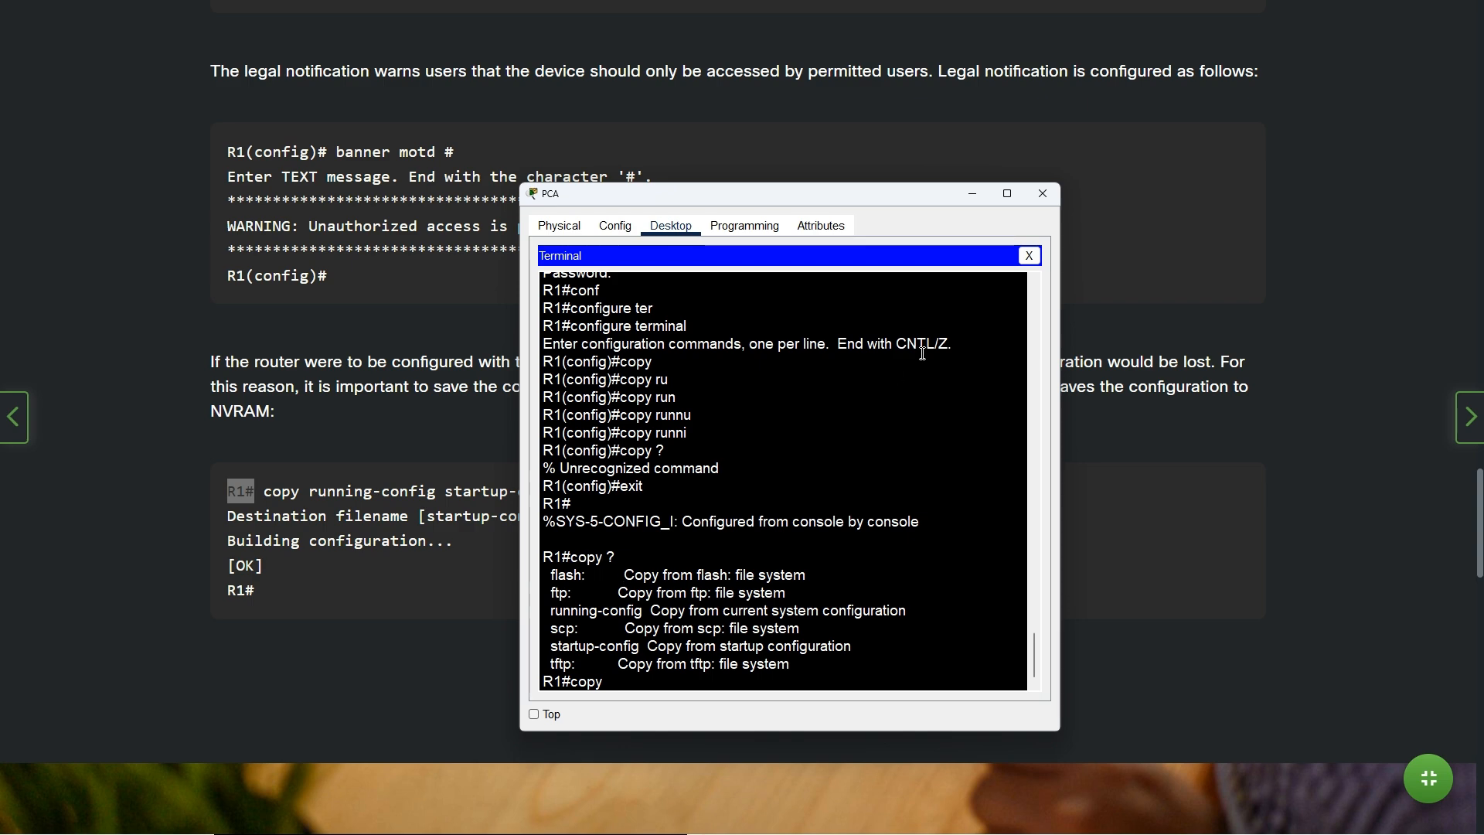
key("alt+Tab")
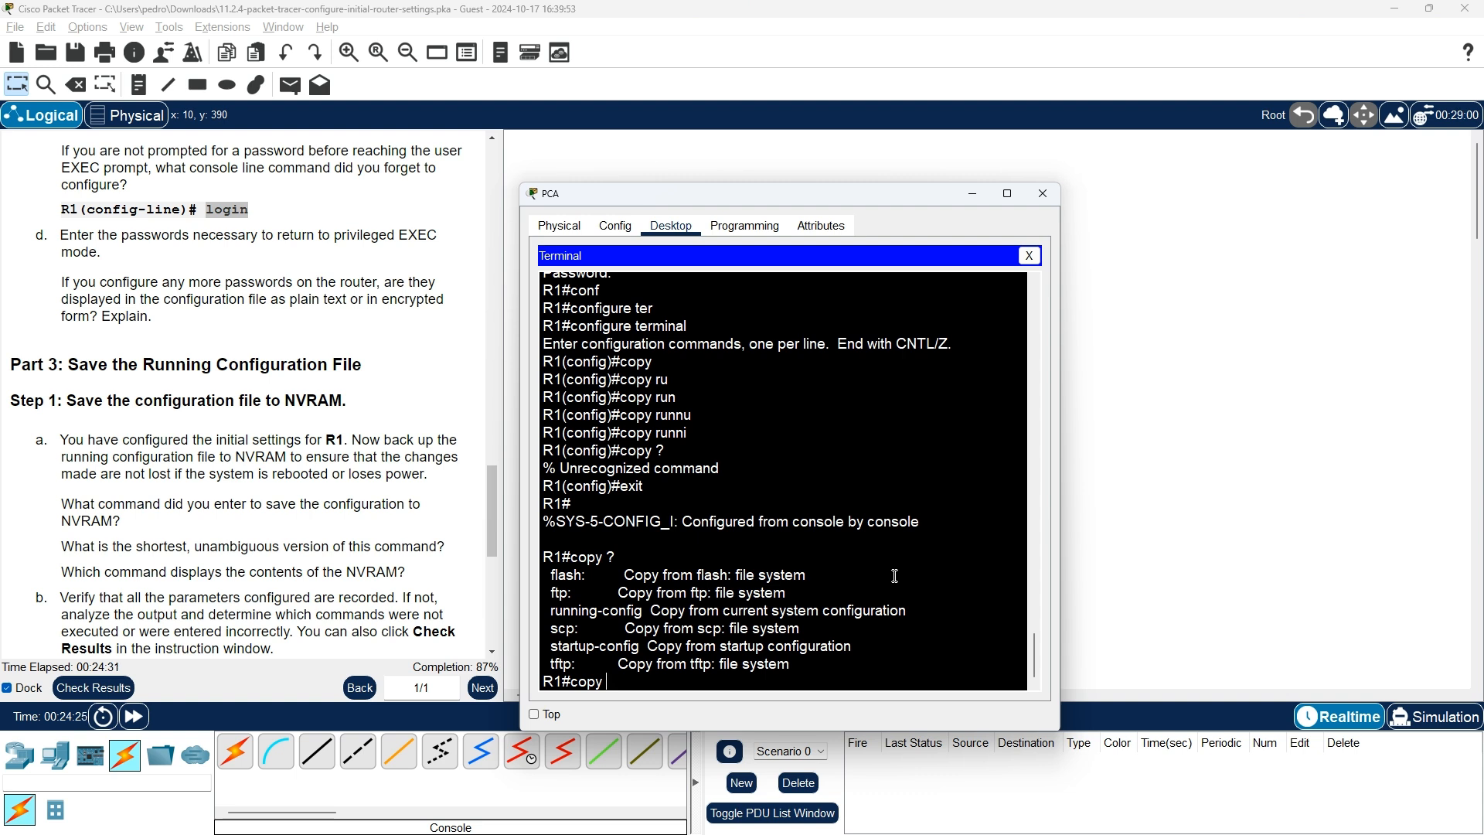
Run copy running-config startup-config on R1, accepting the default startup-config filename
key("Tab")
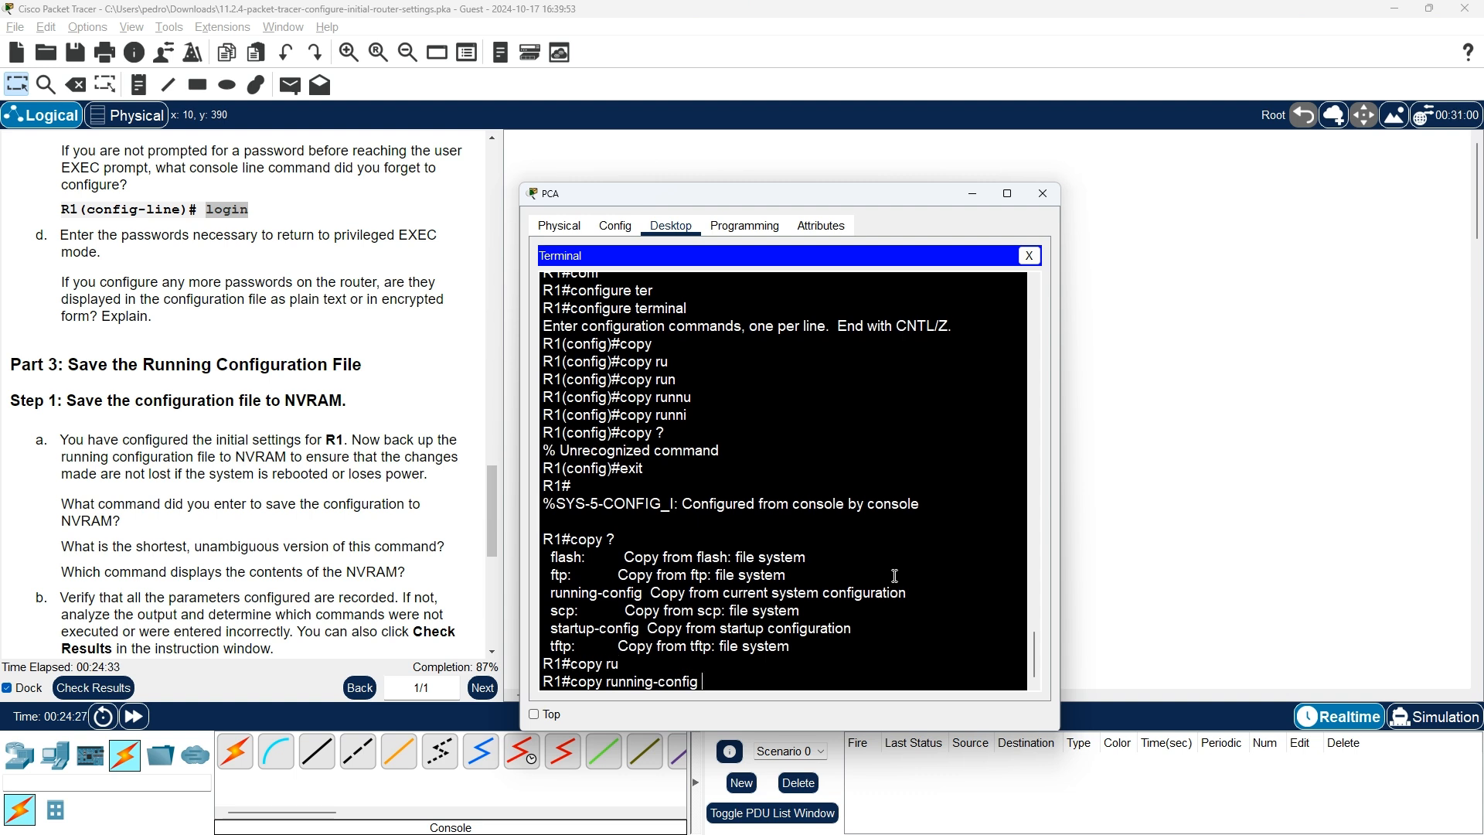
type("st")
key("Tab")
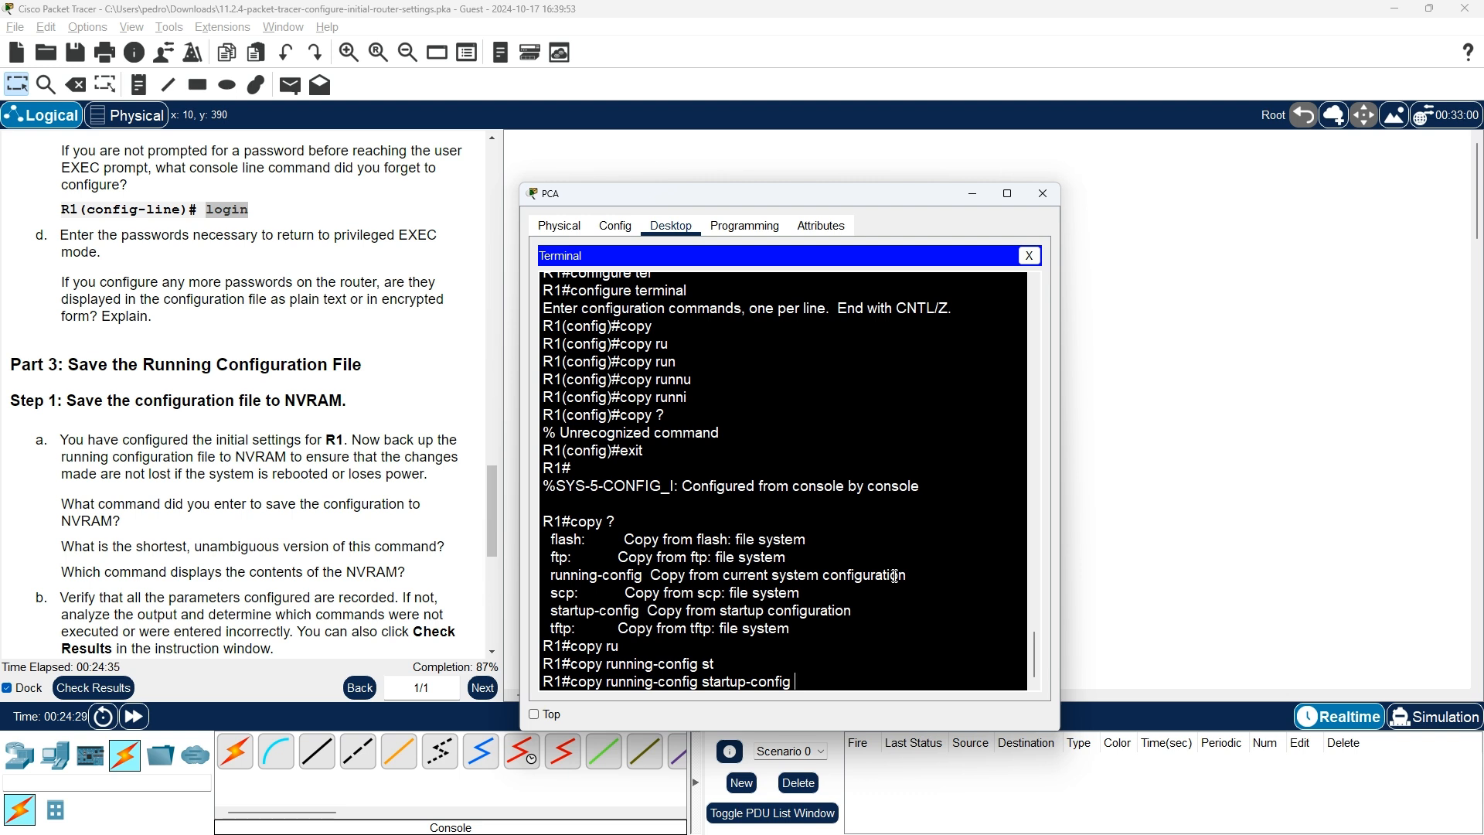
key("Return")
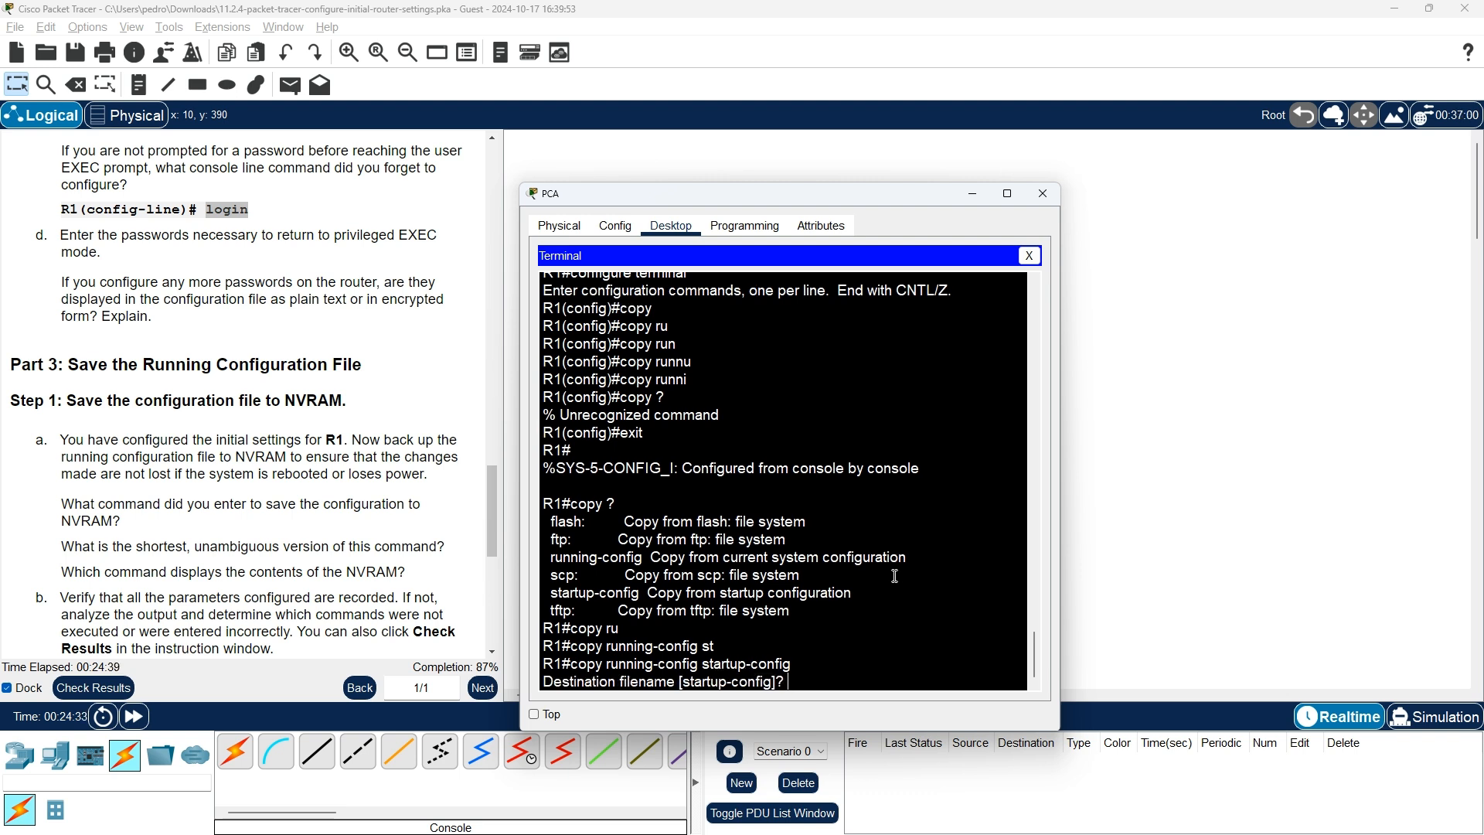
key("Return")
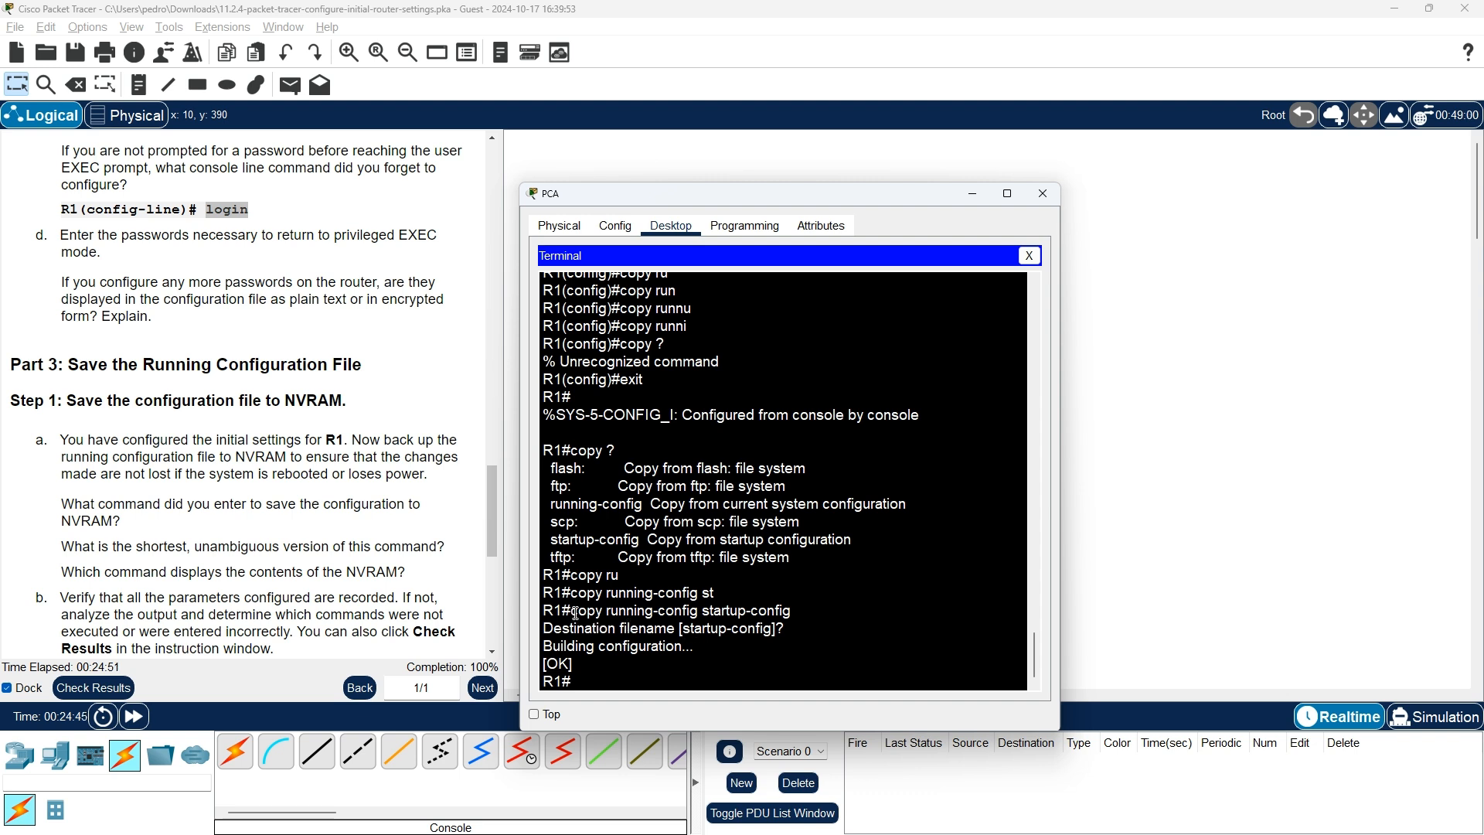
left_click_drag(572, 612, 796, 612)
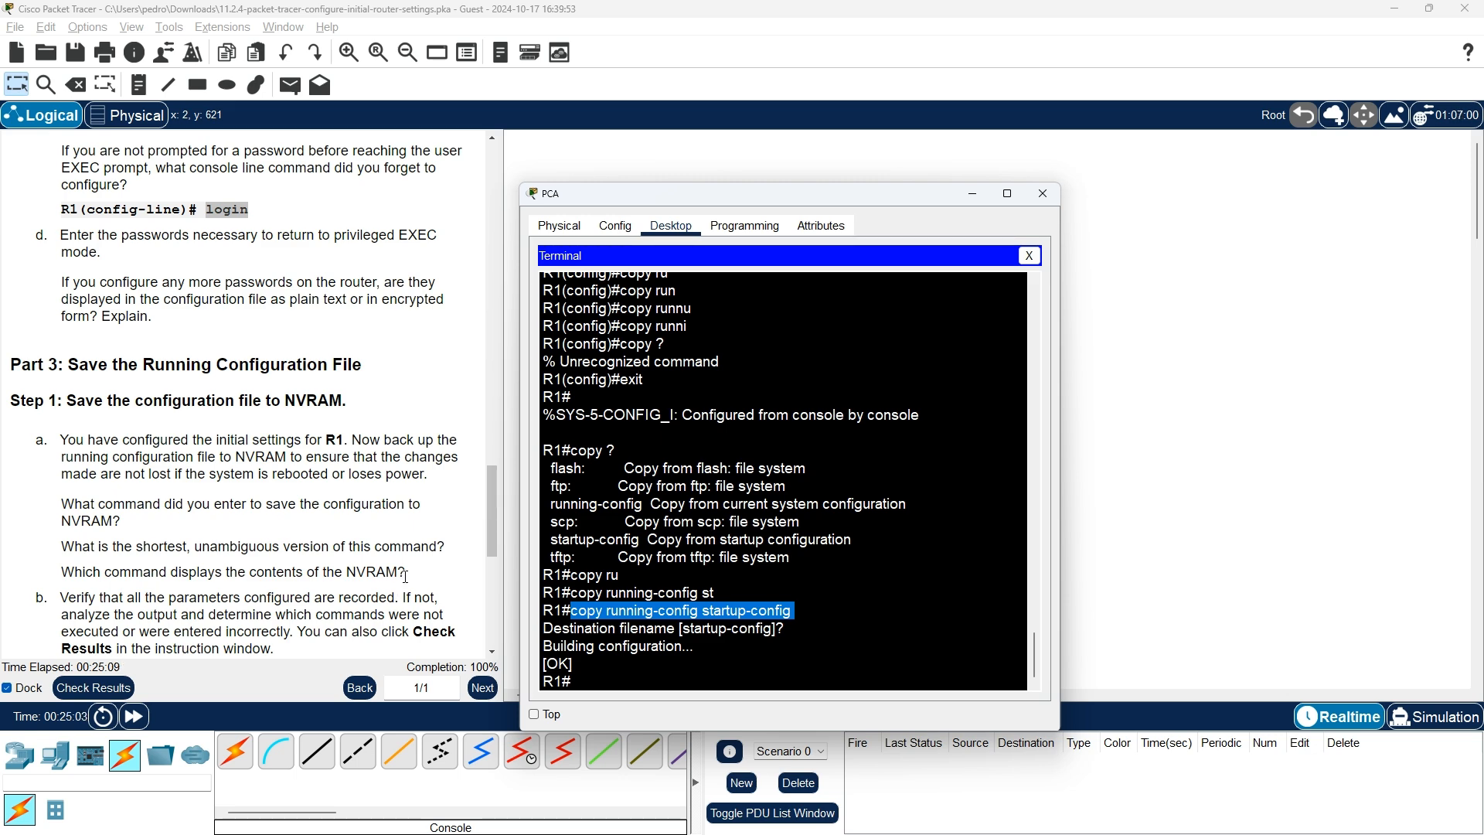
key("alt+Tab")
Scroll through the course page's Step 1–7 router setup command blocks, then return to Packet Tracer
scroll(587, 618, "down", 7)
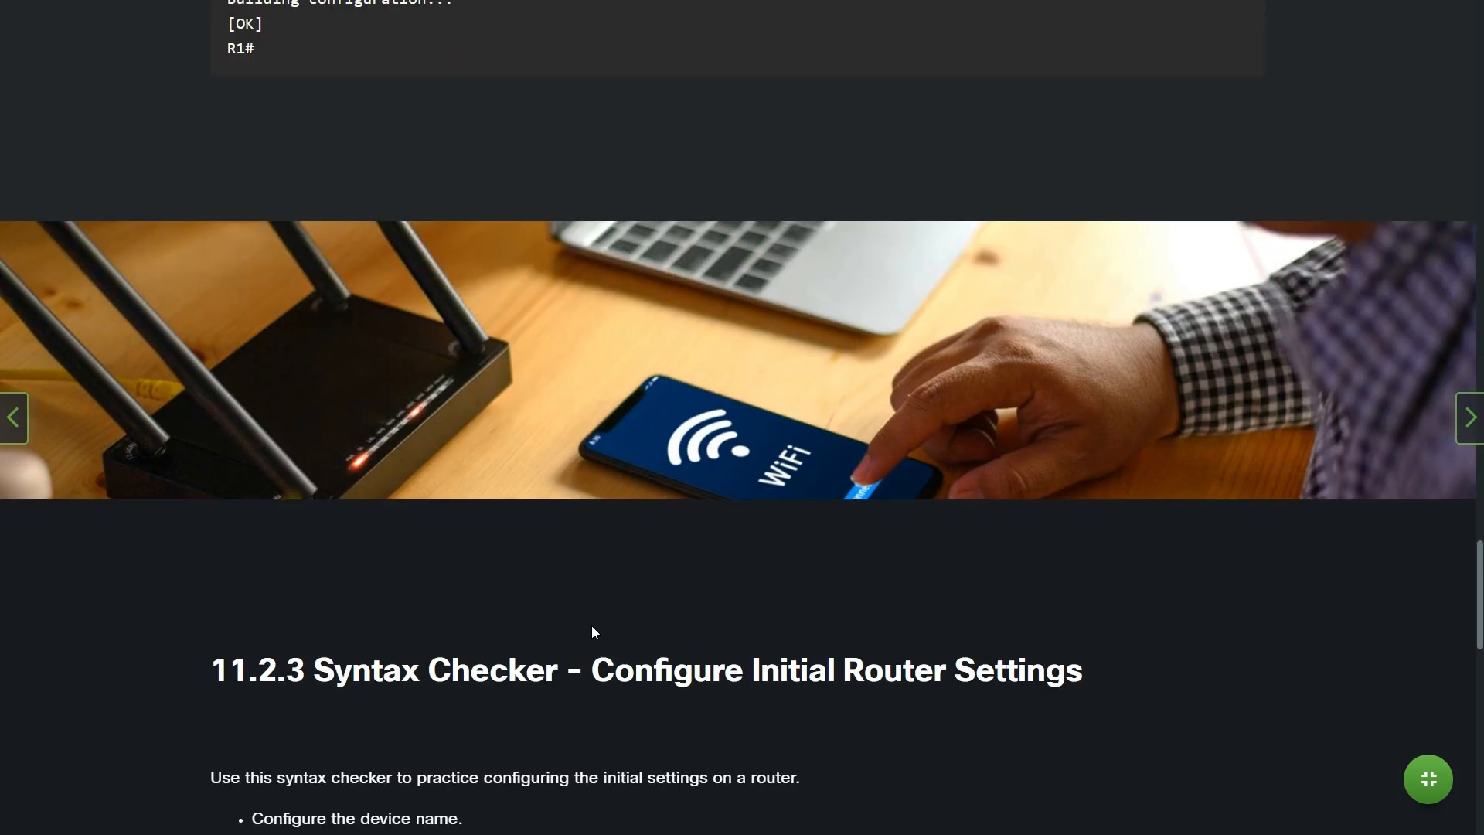
scroll(594, 632, "down", 5)
scroll(593, 623, "down", 5)
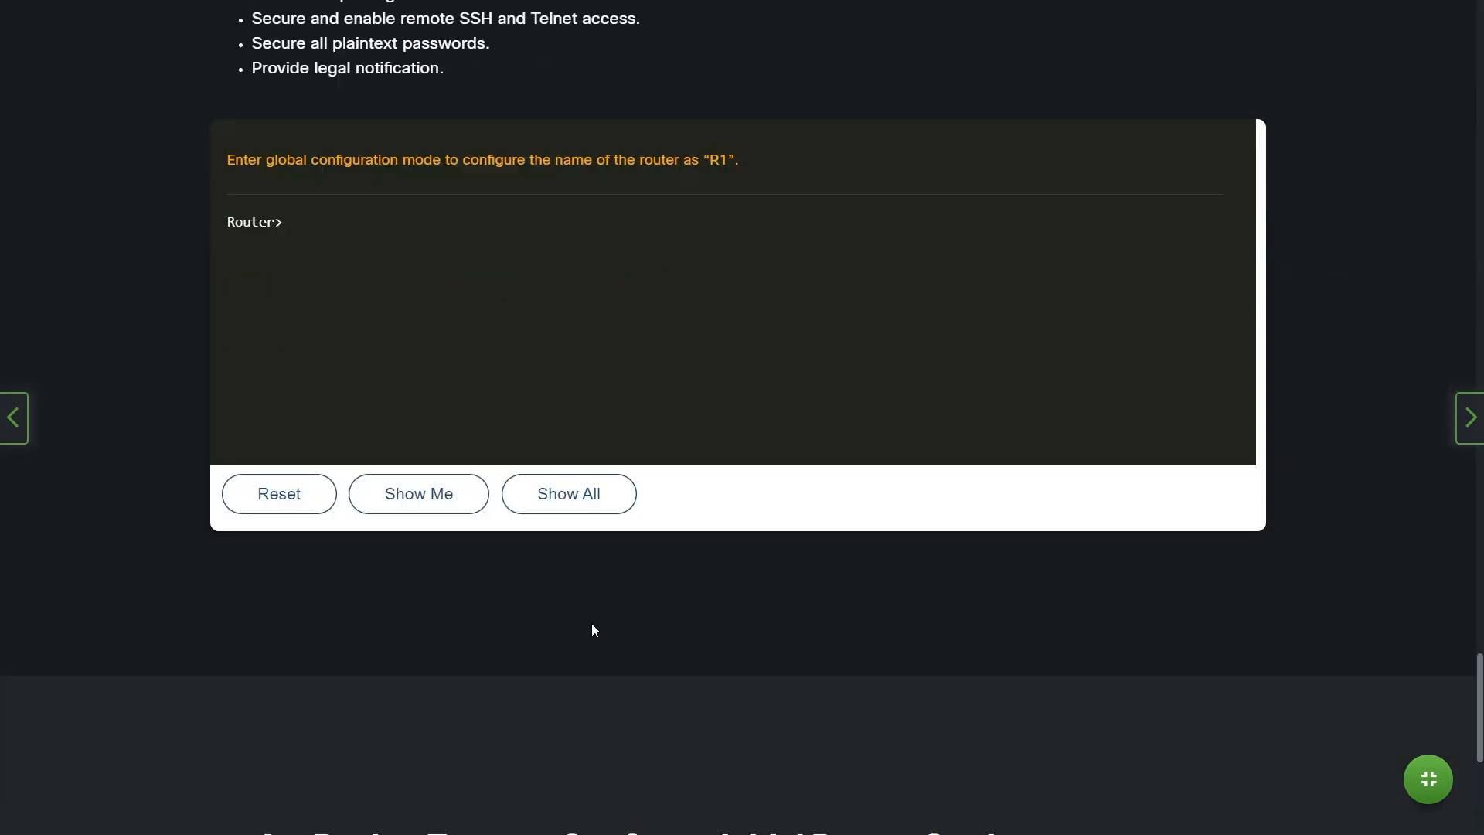
scroll(593, 623, "down", 5)
scroll(1190, 663, "up", 15)
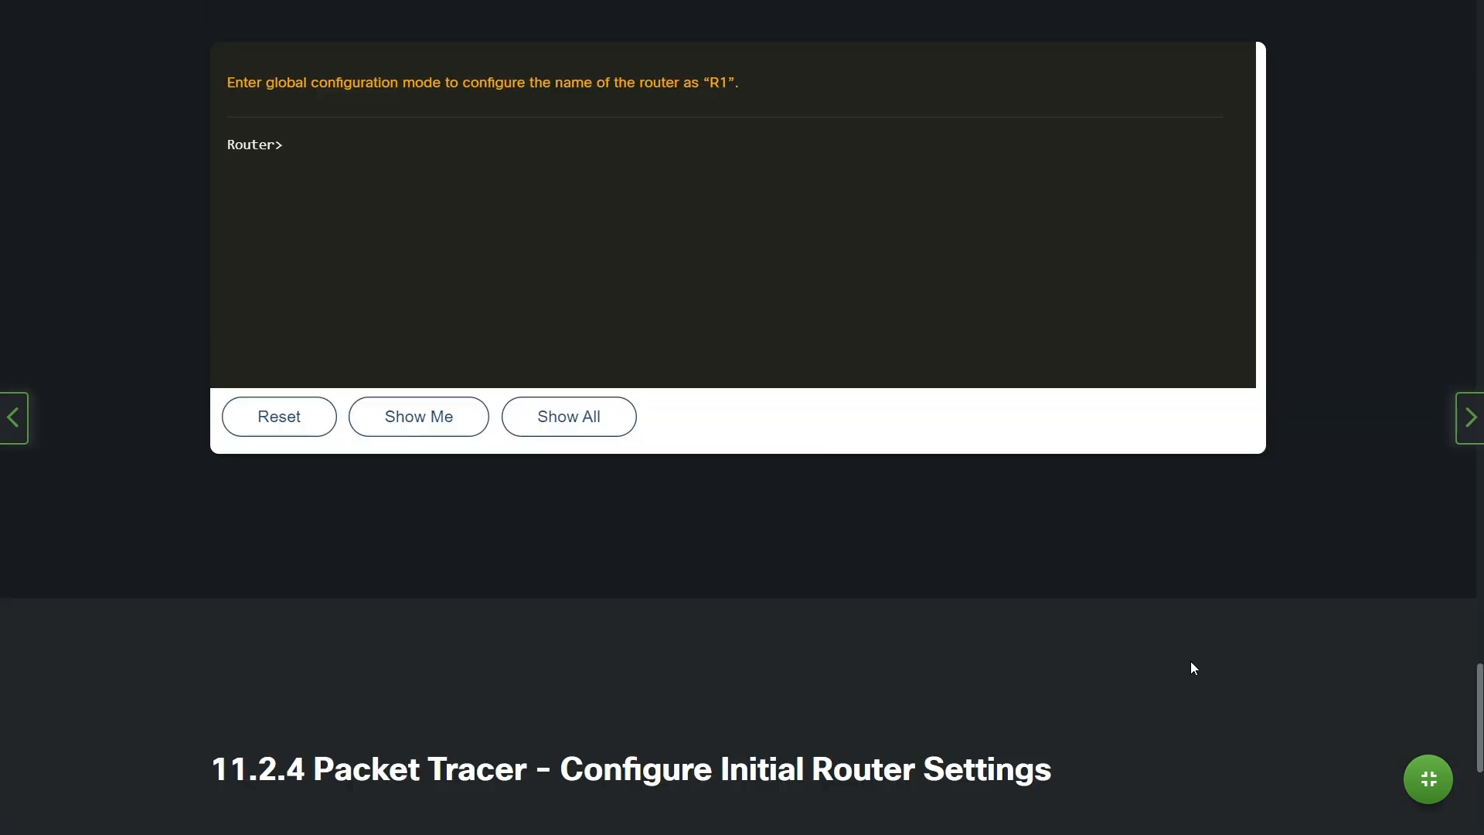
scroll(1188, 663, "up", 15)
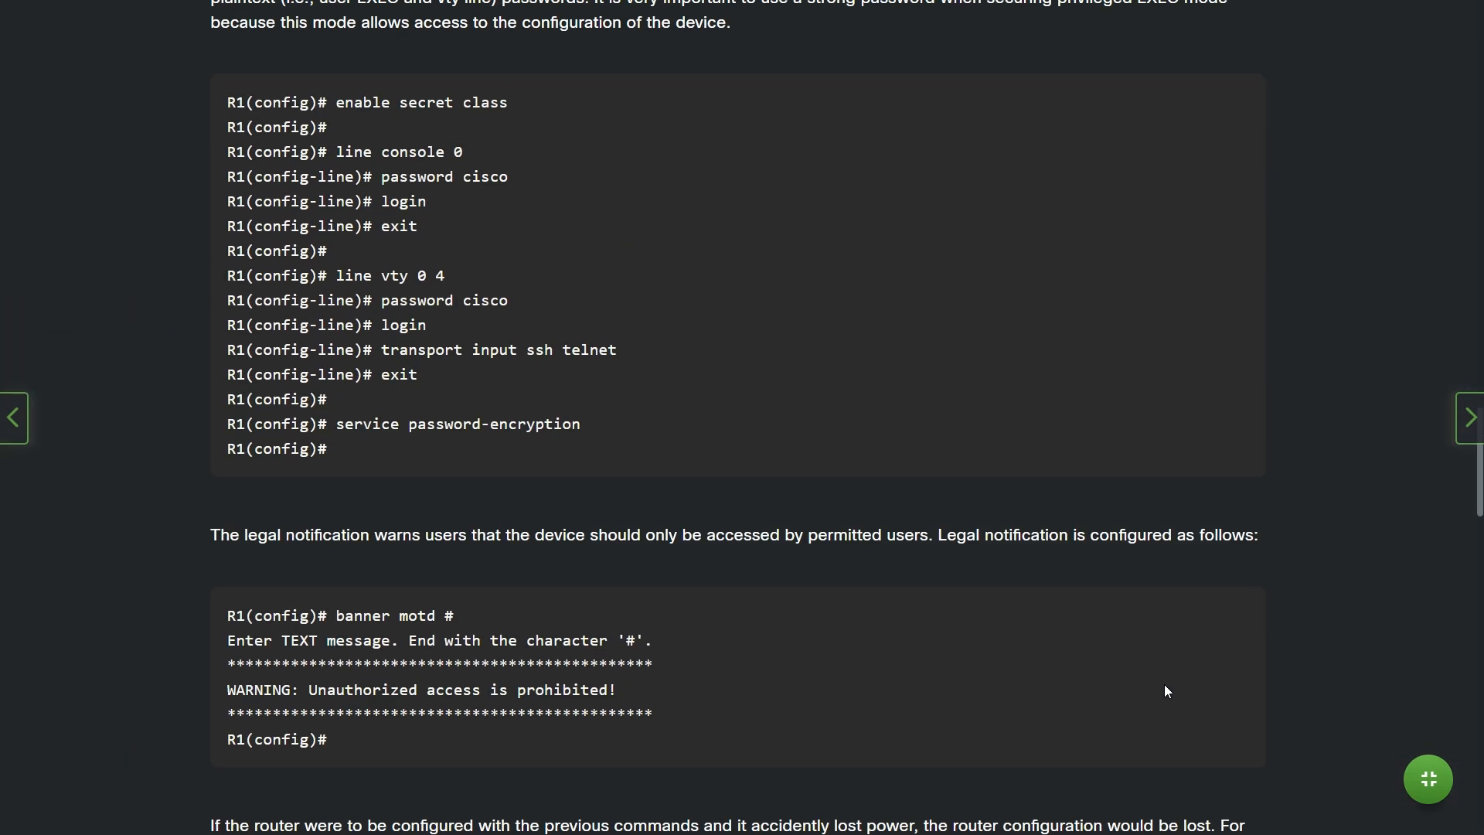
scroll(1165, 685, "up", 15)
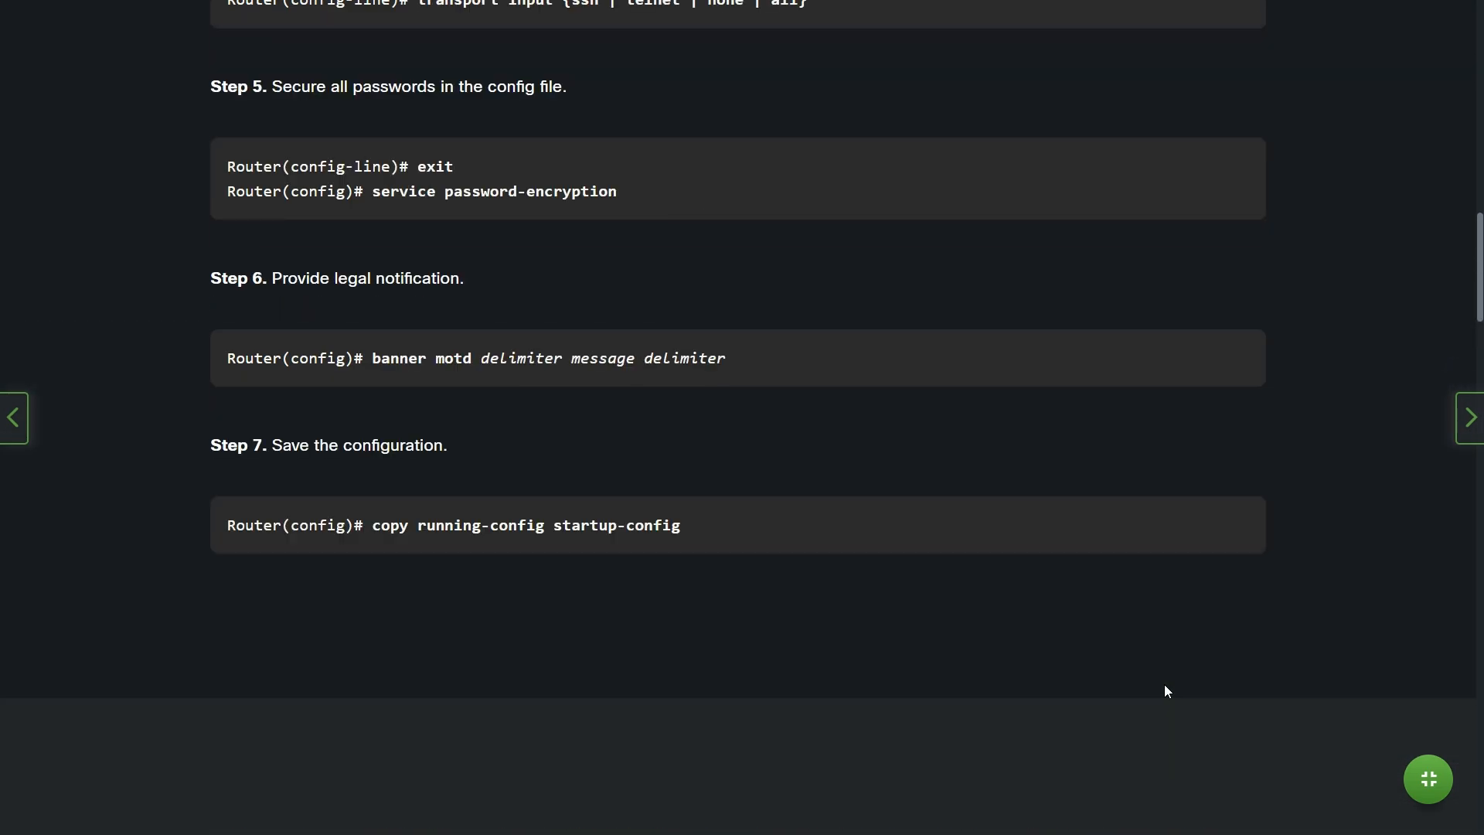
scroll(1164, 684, "up", 3)
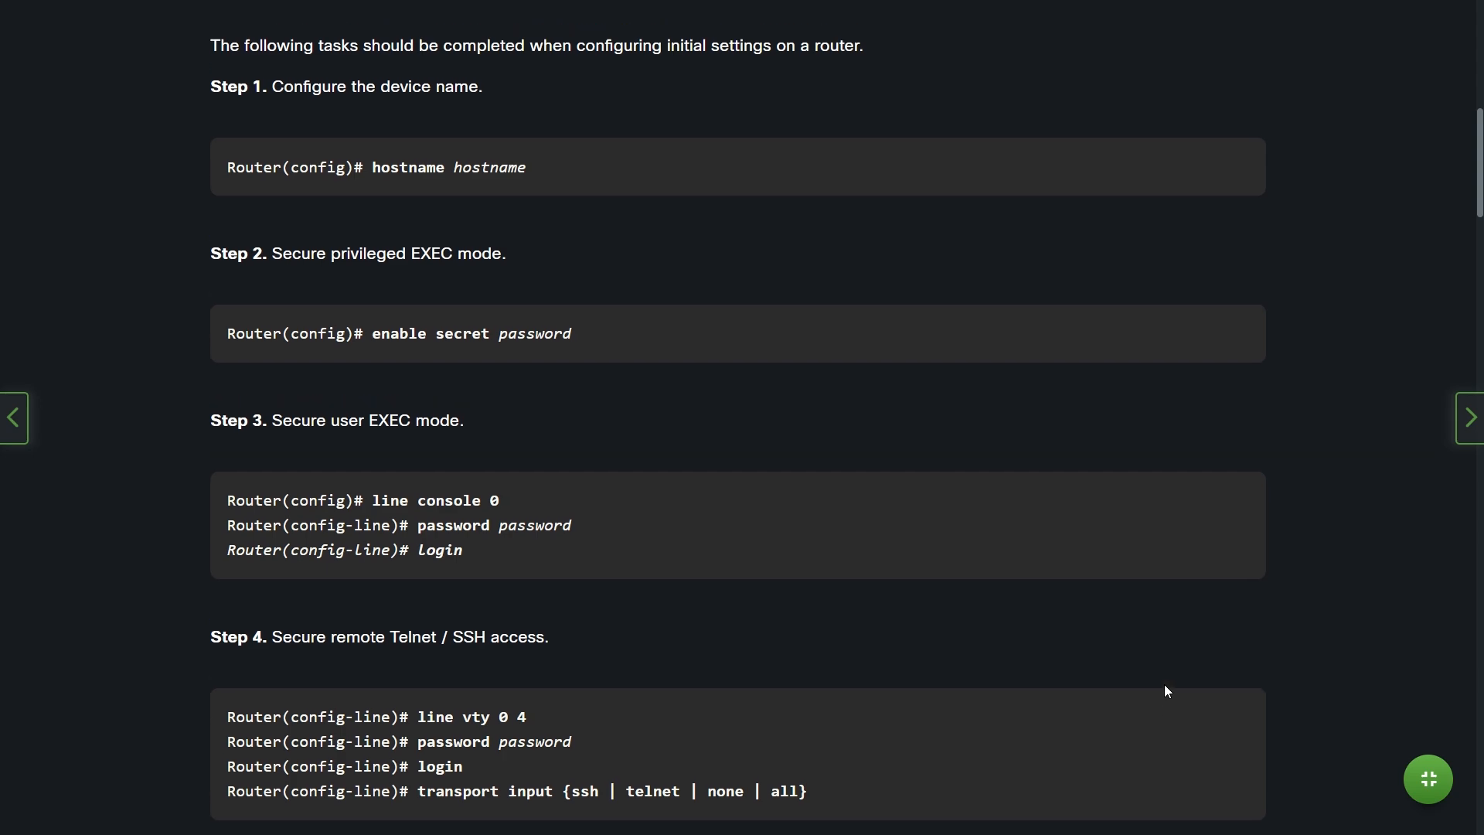
scroll(1160, 686, "down", 5)
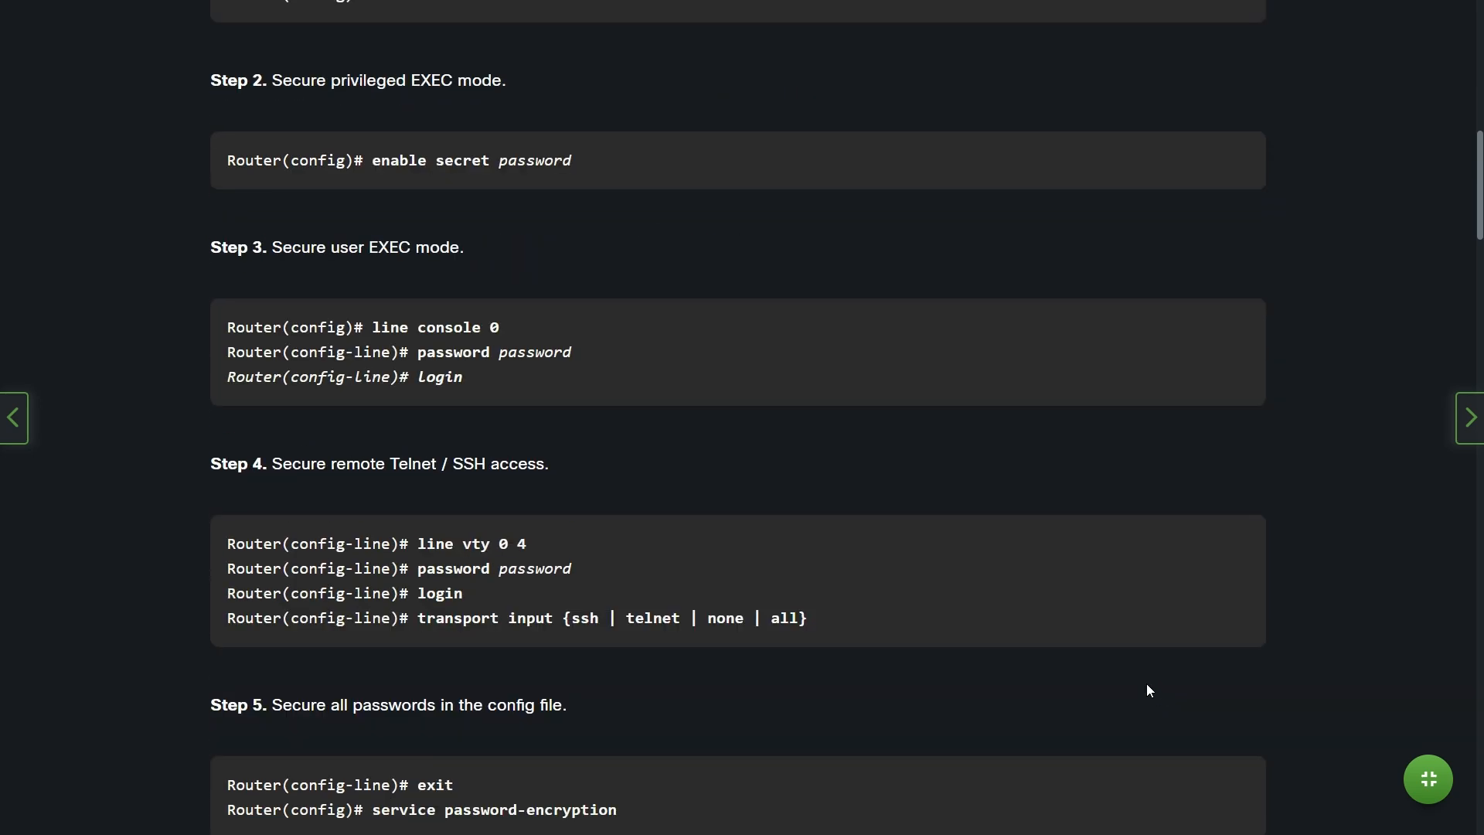
key("alt+Tab")
key("alt+Tab")
key("Tab")
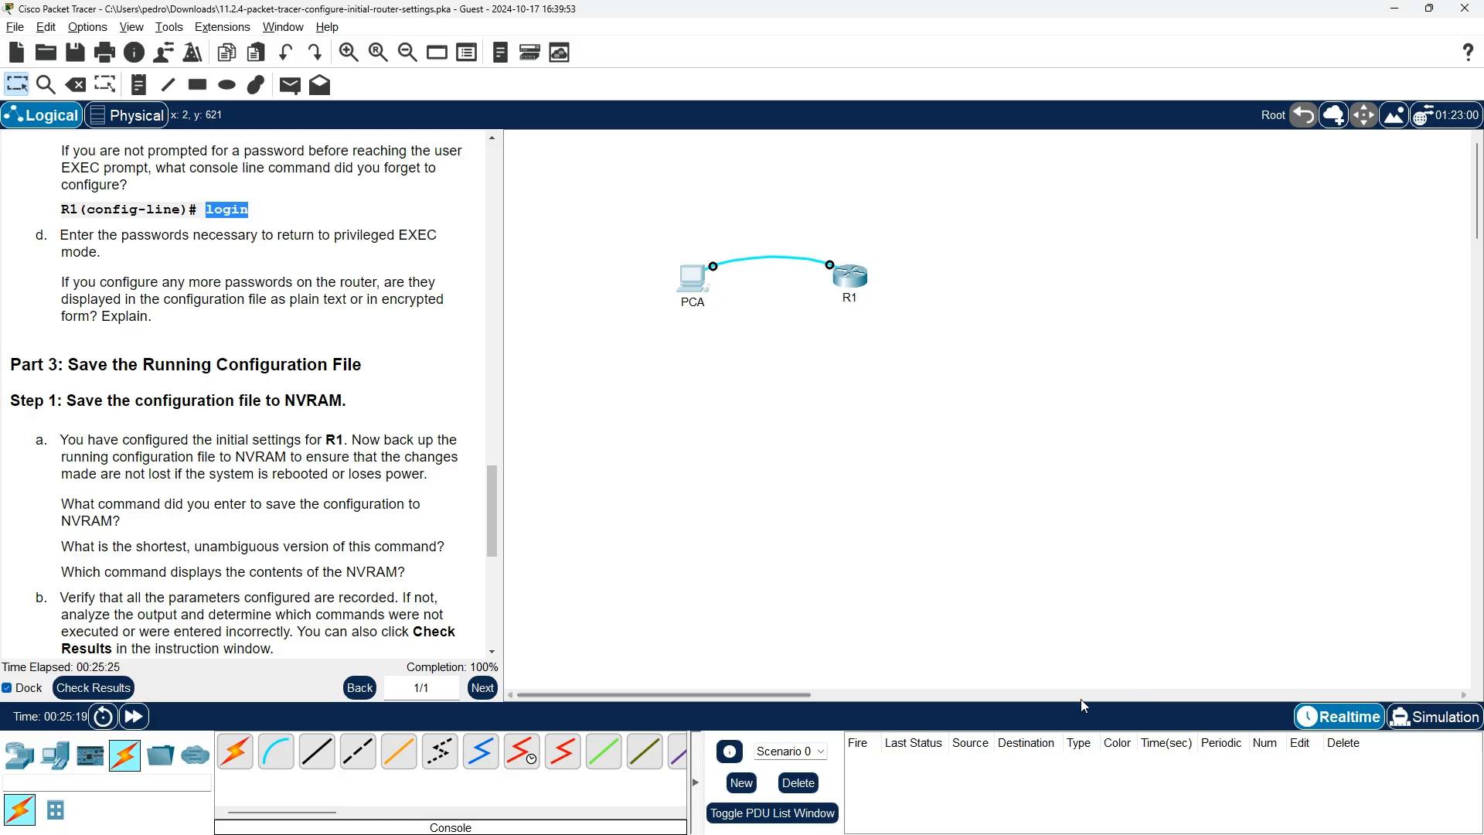
Scroll the instructions to Part 3 Step 2 on saving startup-config to flash, with R1's terminal in front
scroll(259, 406, "down", 1)
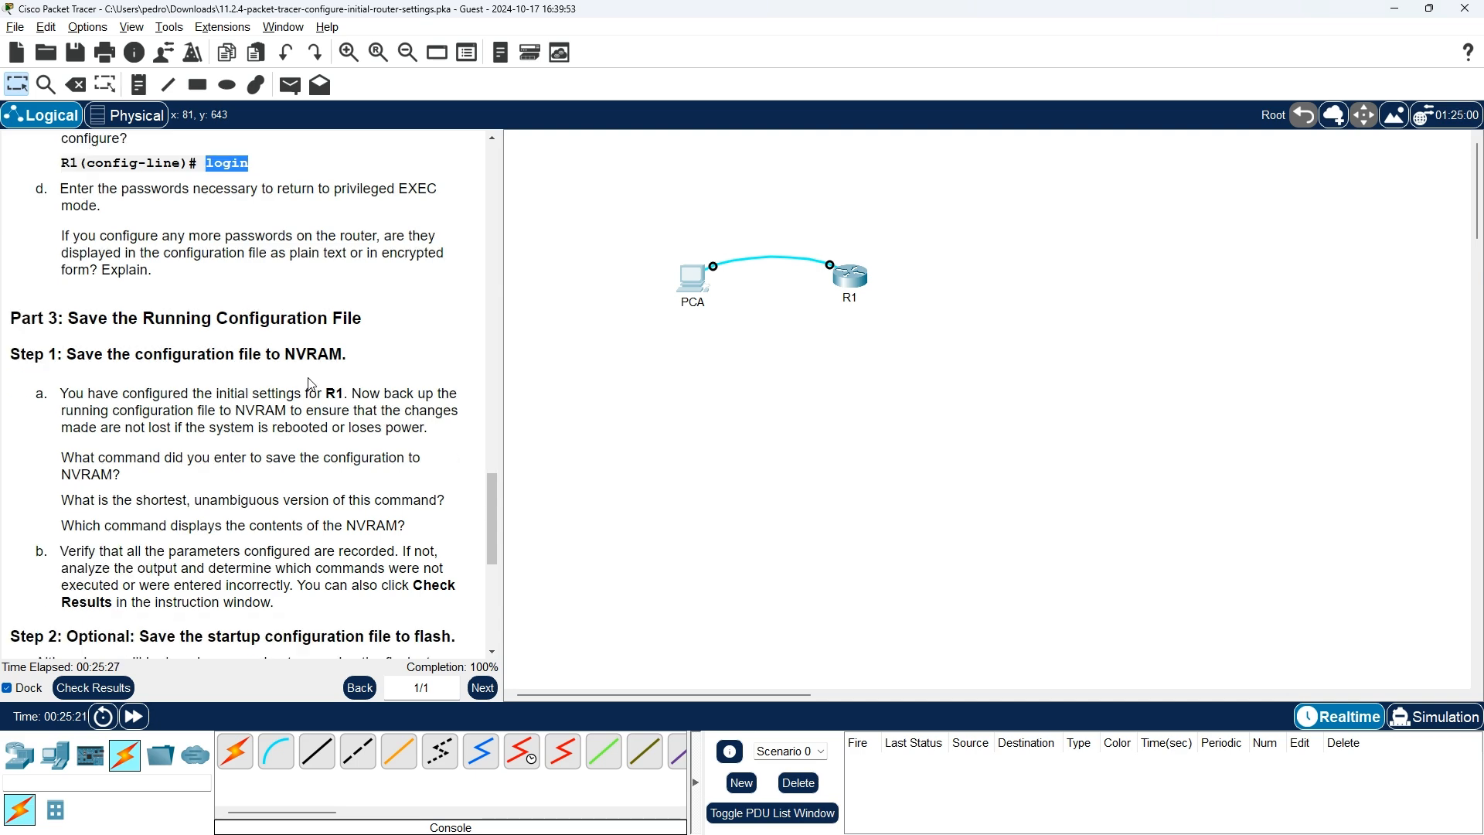
left_click_drag(493, 525, 476, 272)
scroll(476, 272, "down", 4)
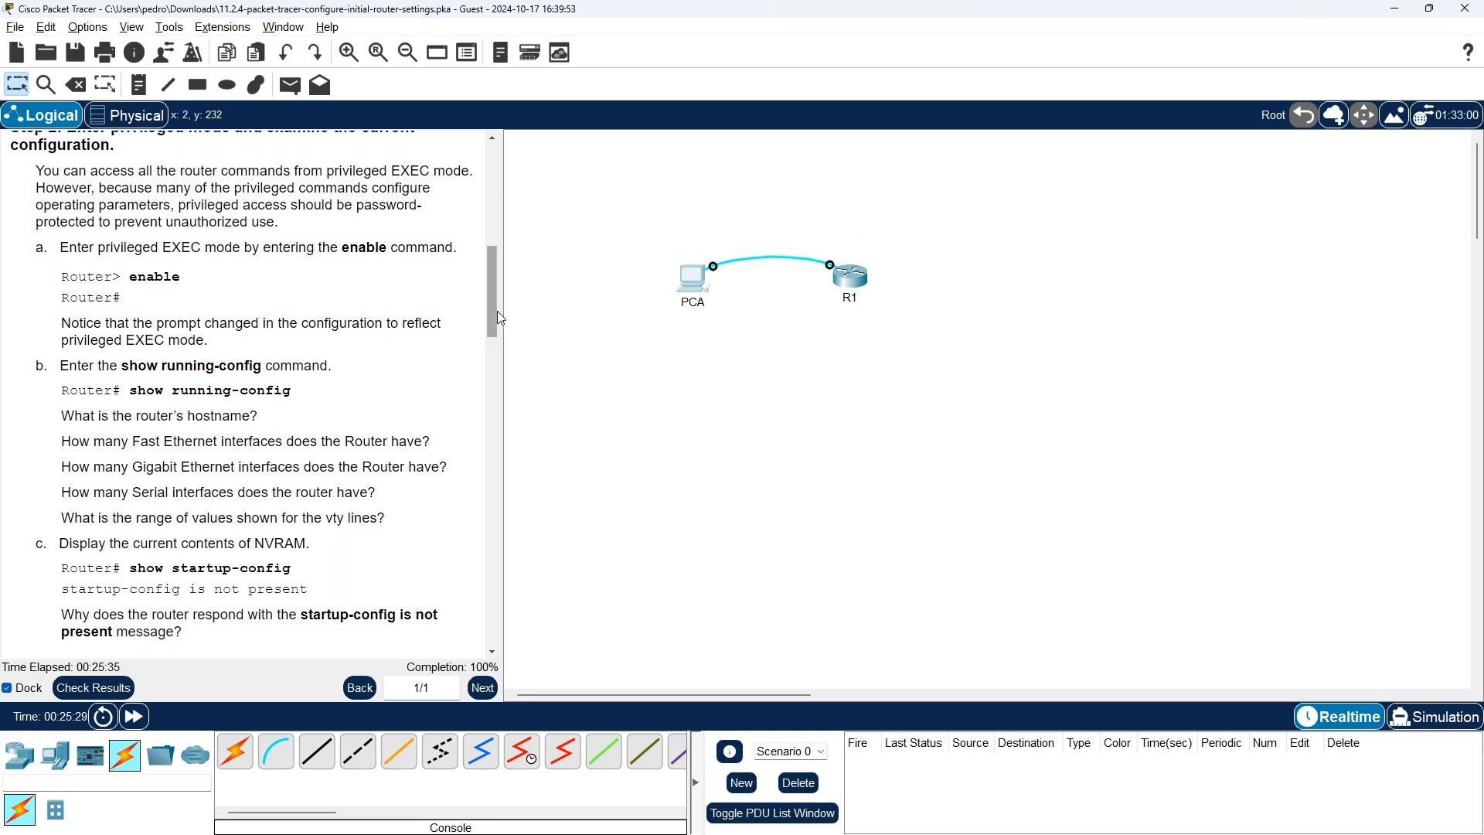
left_click_drag(495, 312, 485, 576)
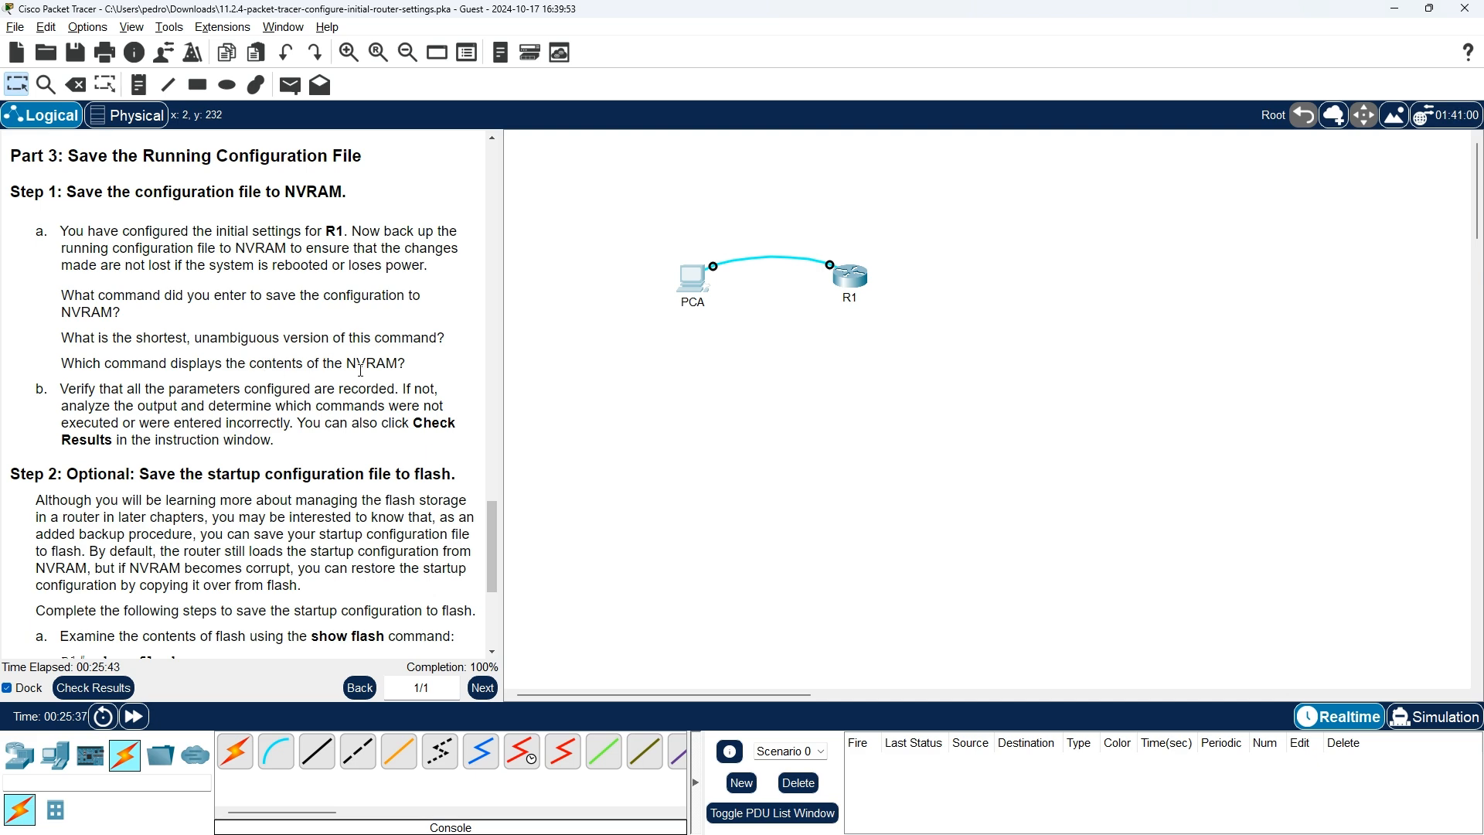
key("alt+Tab")
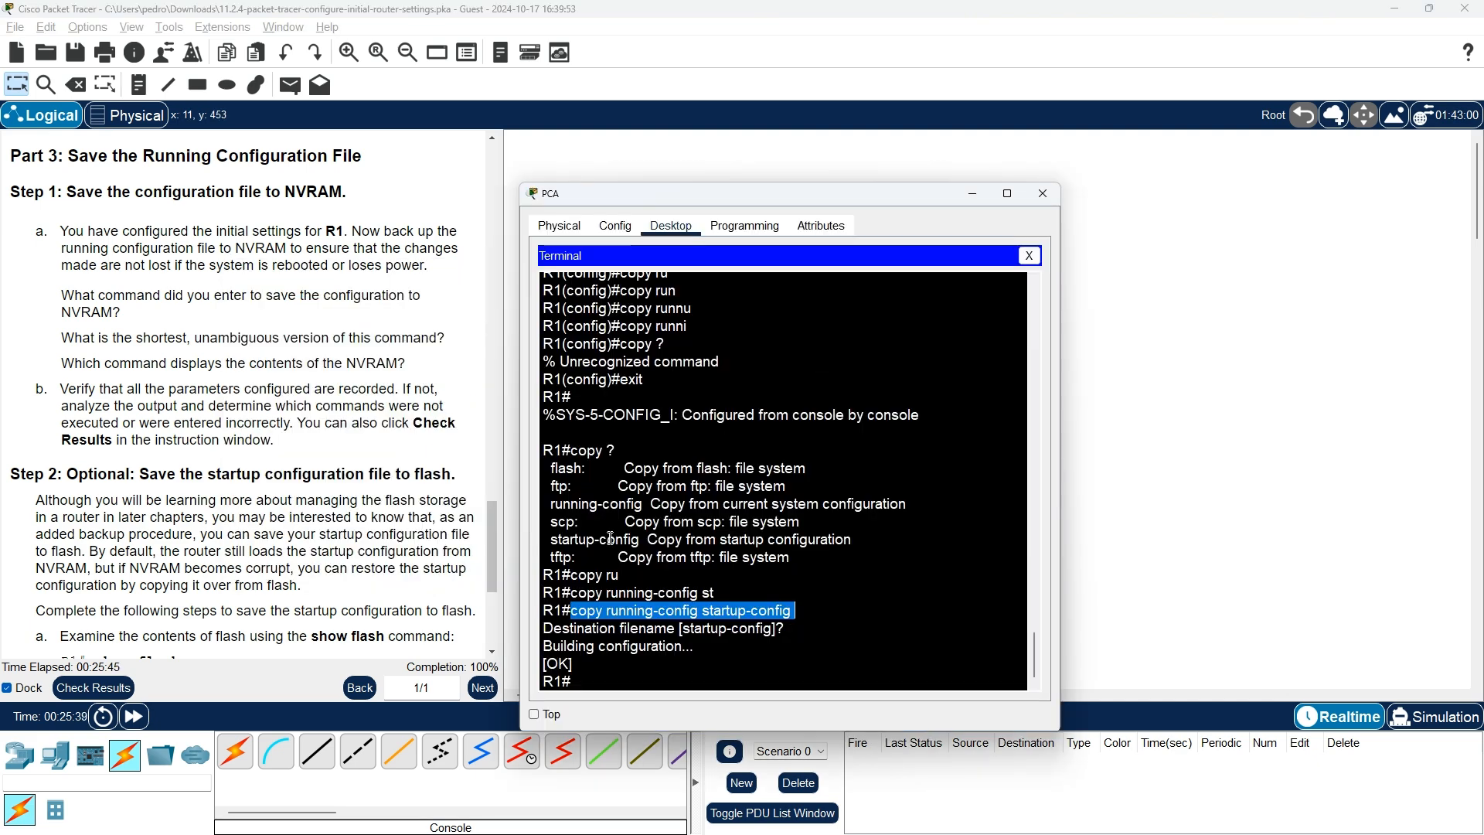
left_click(677, 664)
key("Return")
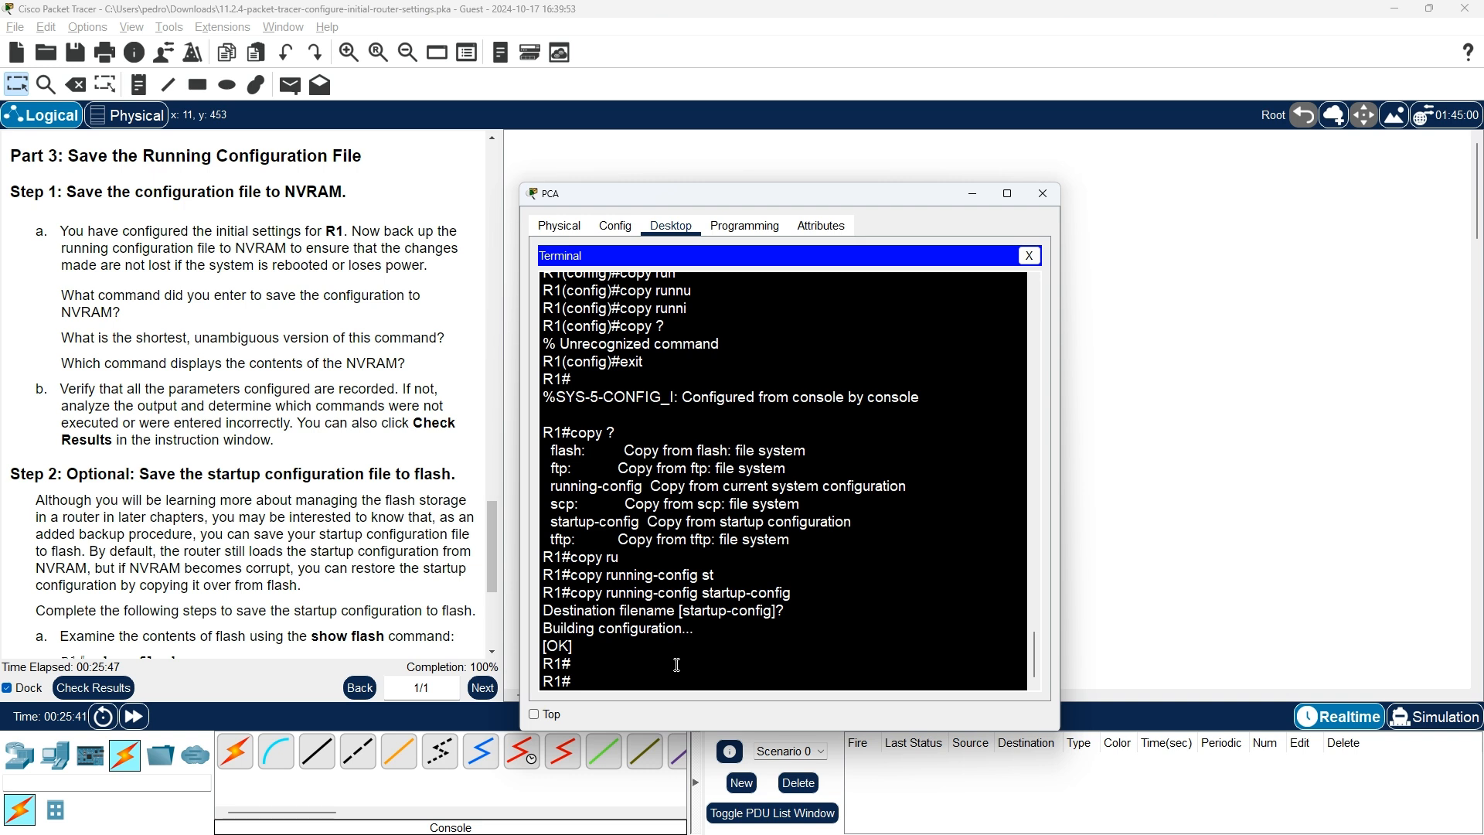
type("show")
type(" s")
type("u")
key("Tab")
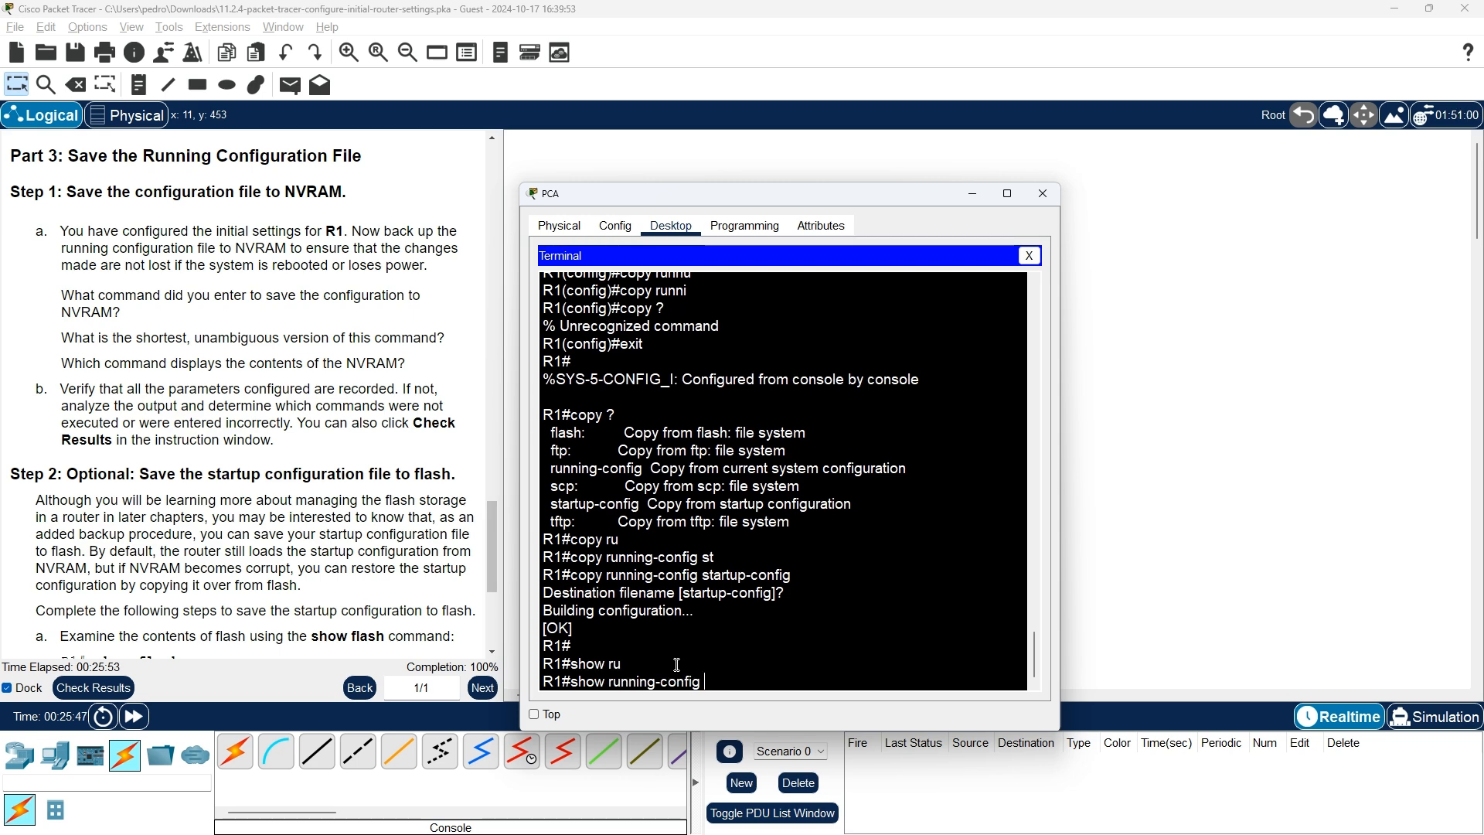
key("Return")
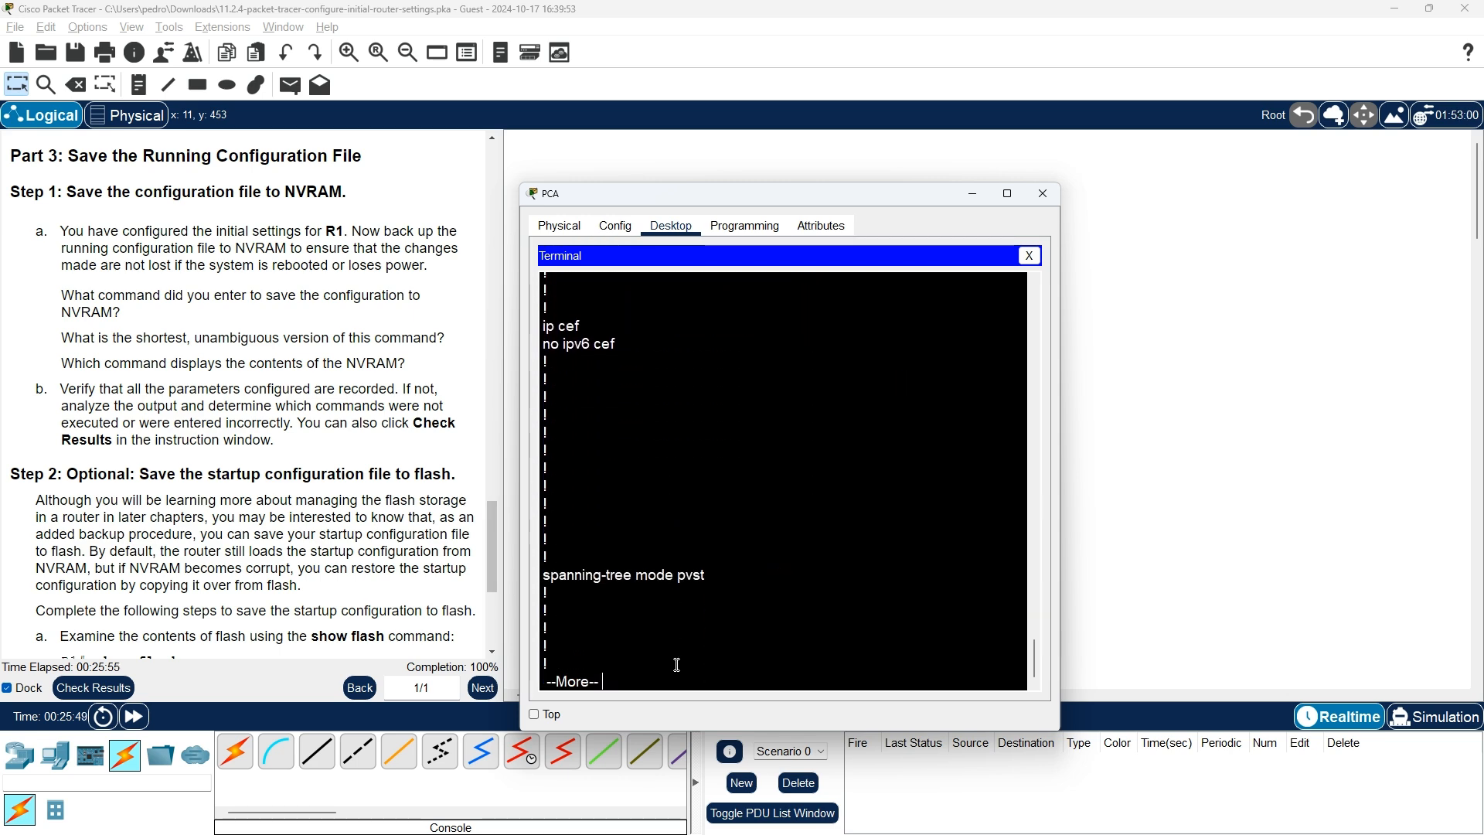
key("space")
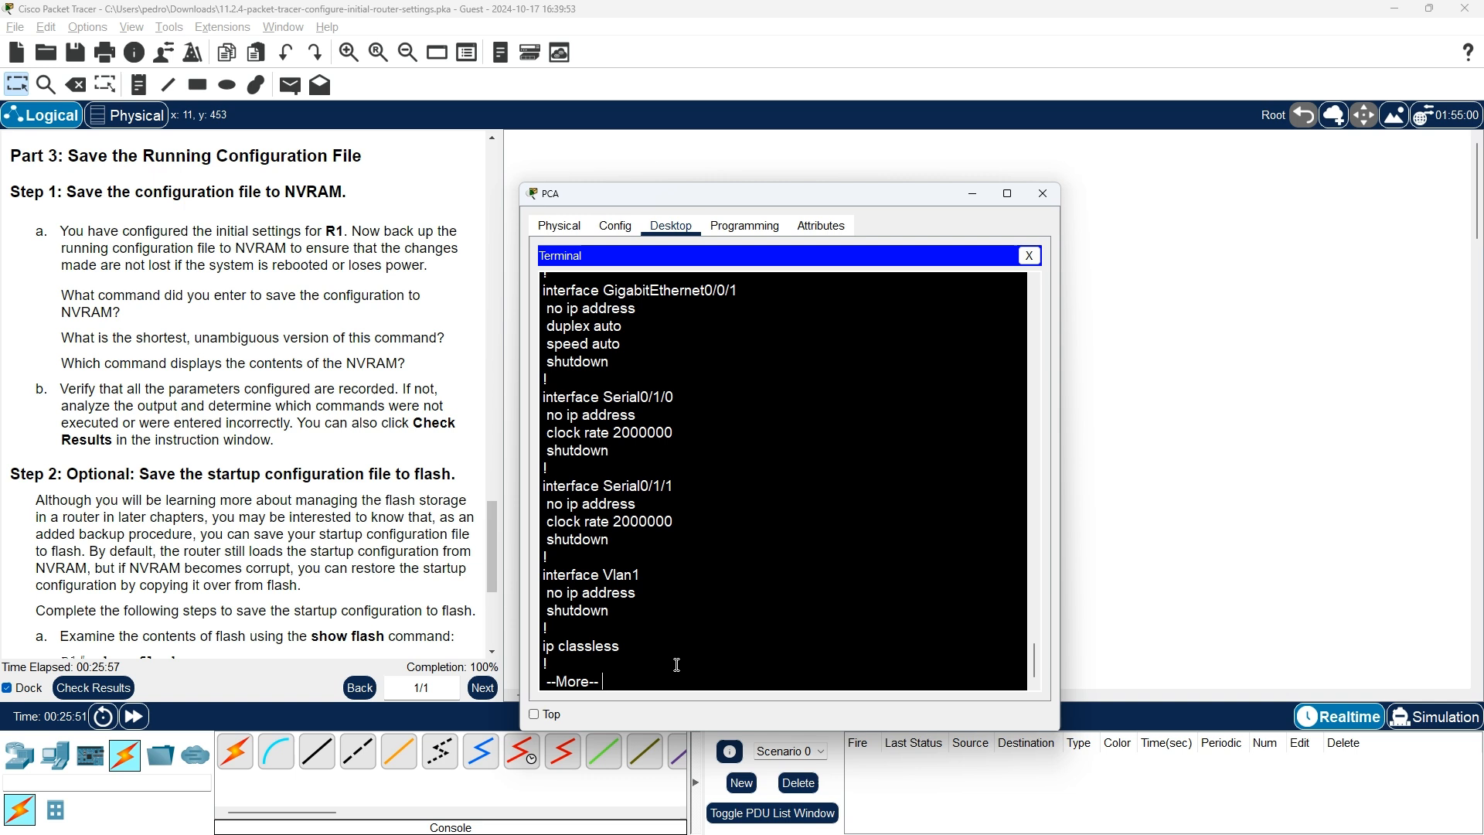
key("space")
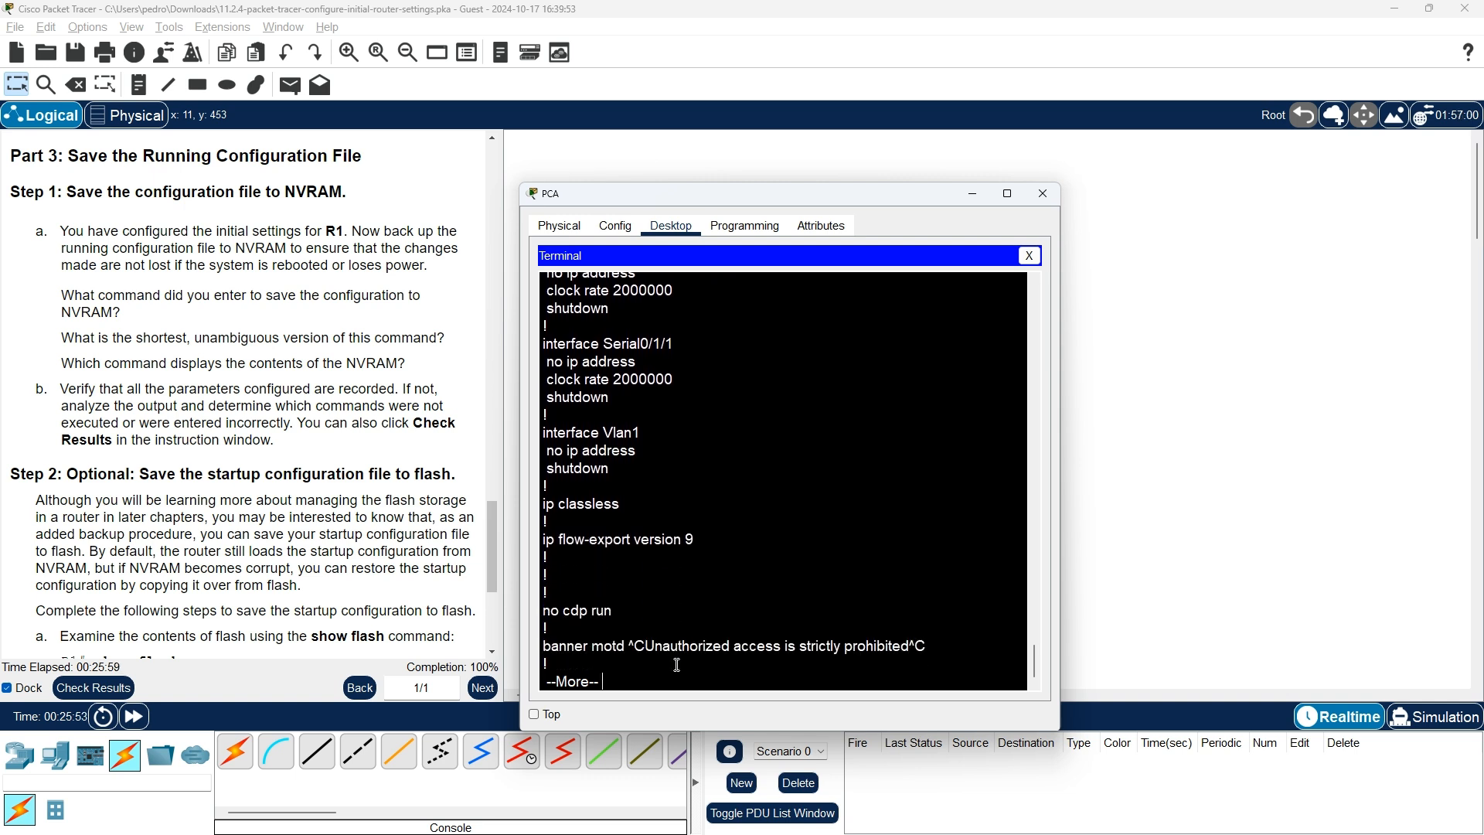
key("space")
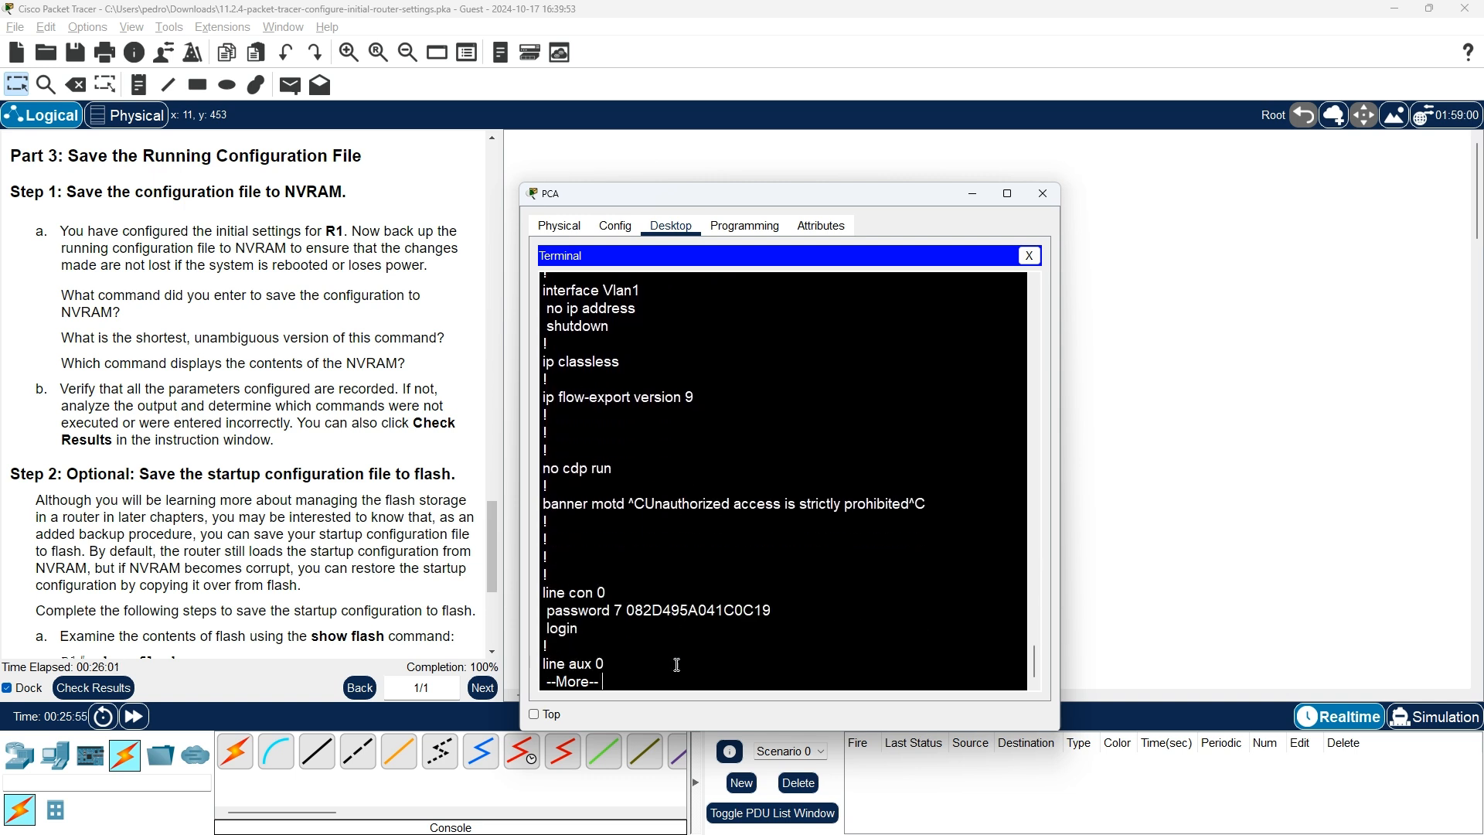
key("space")
key("Return")
key("Return")
key("Return")
key("Return")
key("Return")
key("Return")
key("Return")
key("Return")
key("Return")
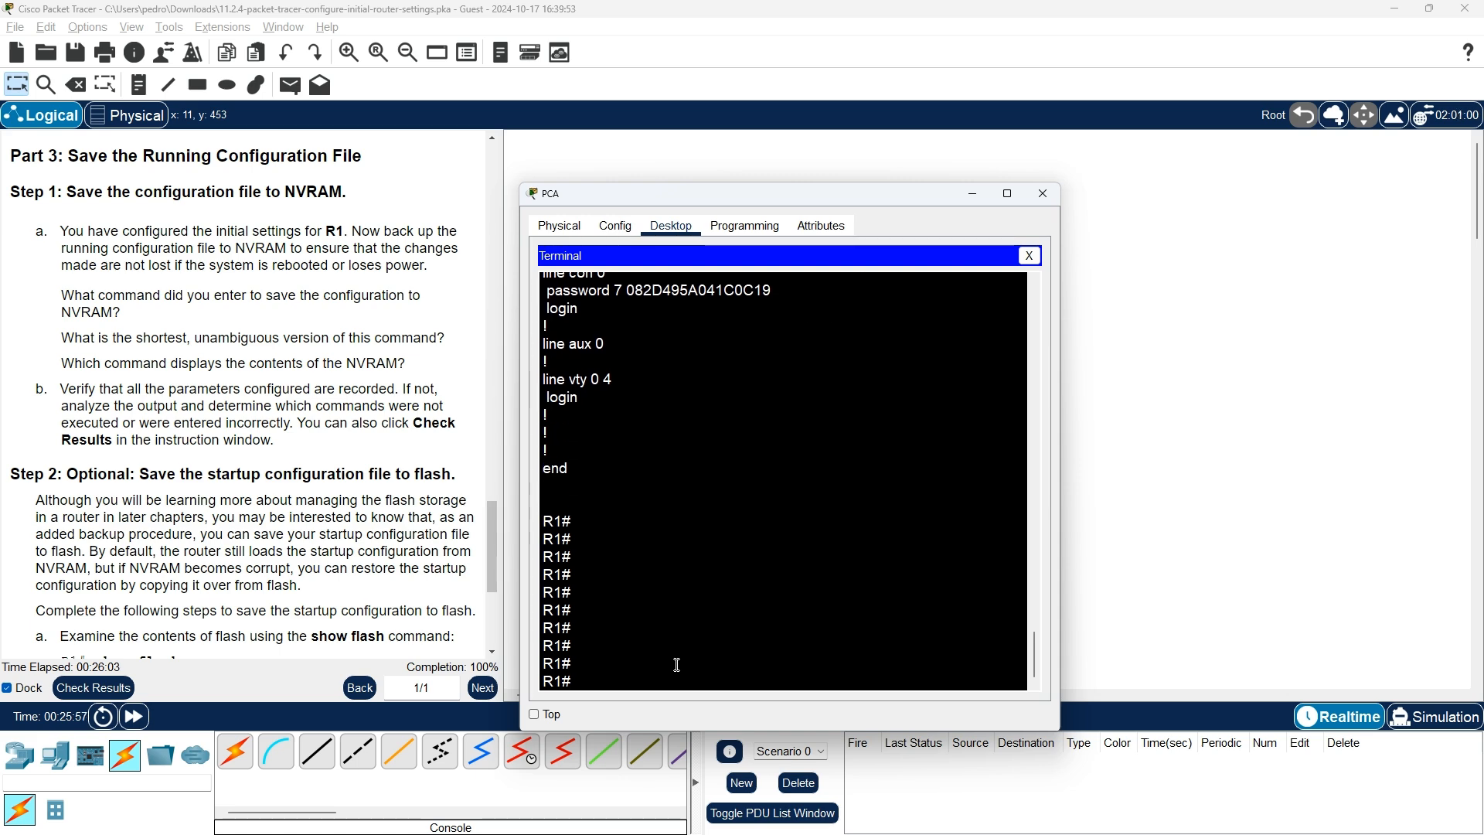
scroll(807, 568, "up", 15)
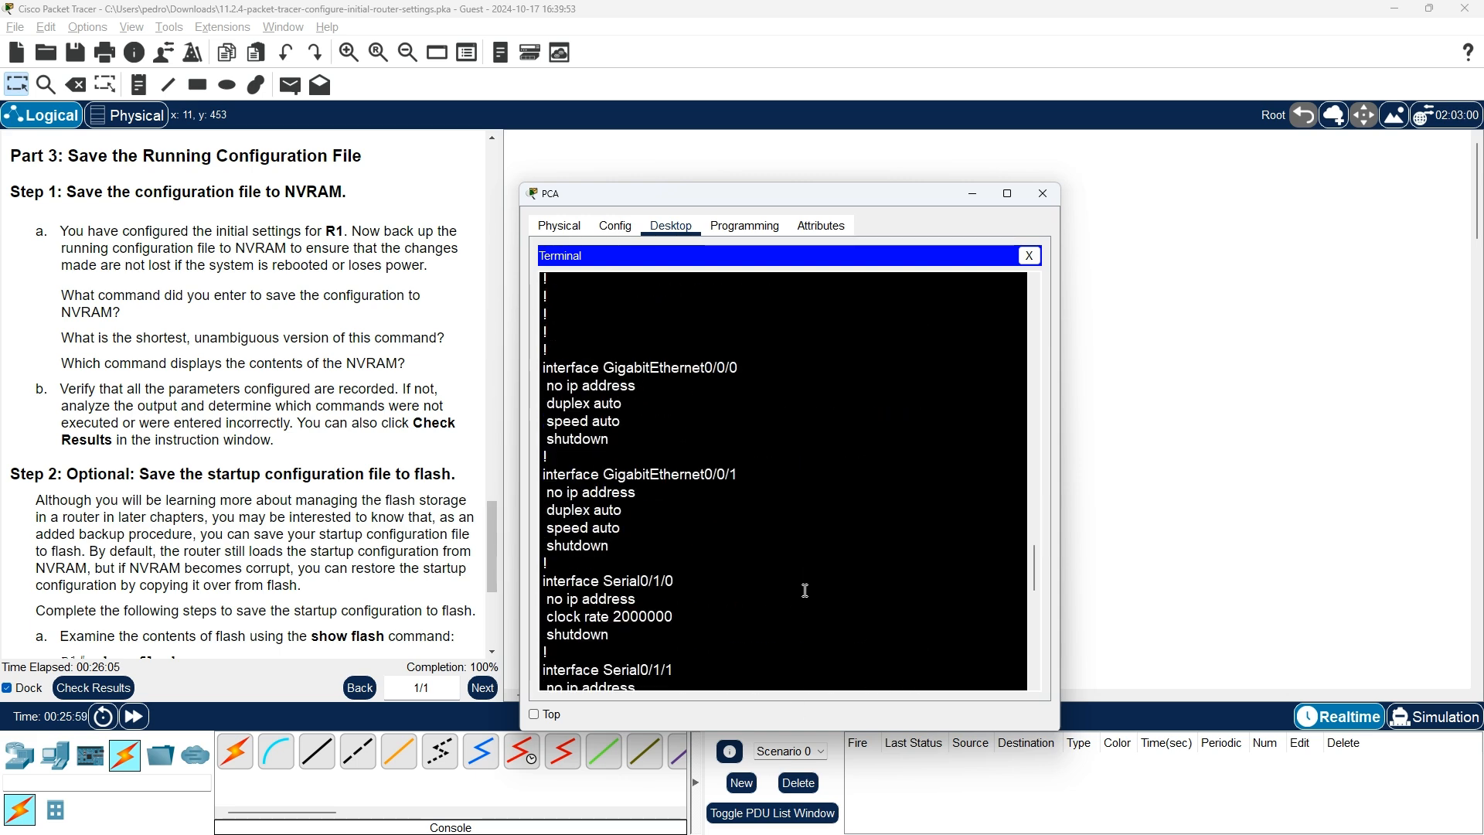
scroll(805, 590, "up", 12)
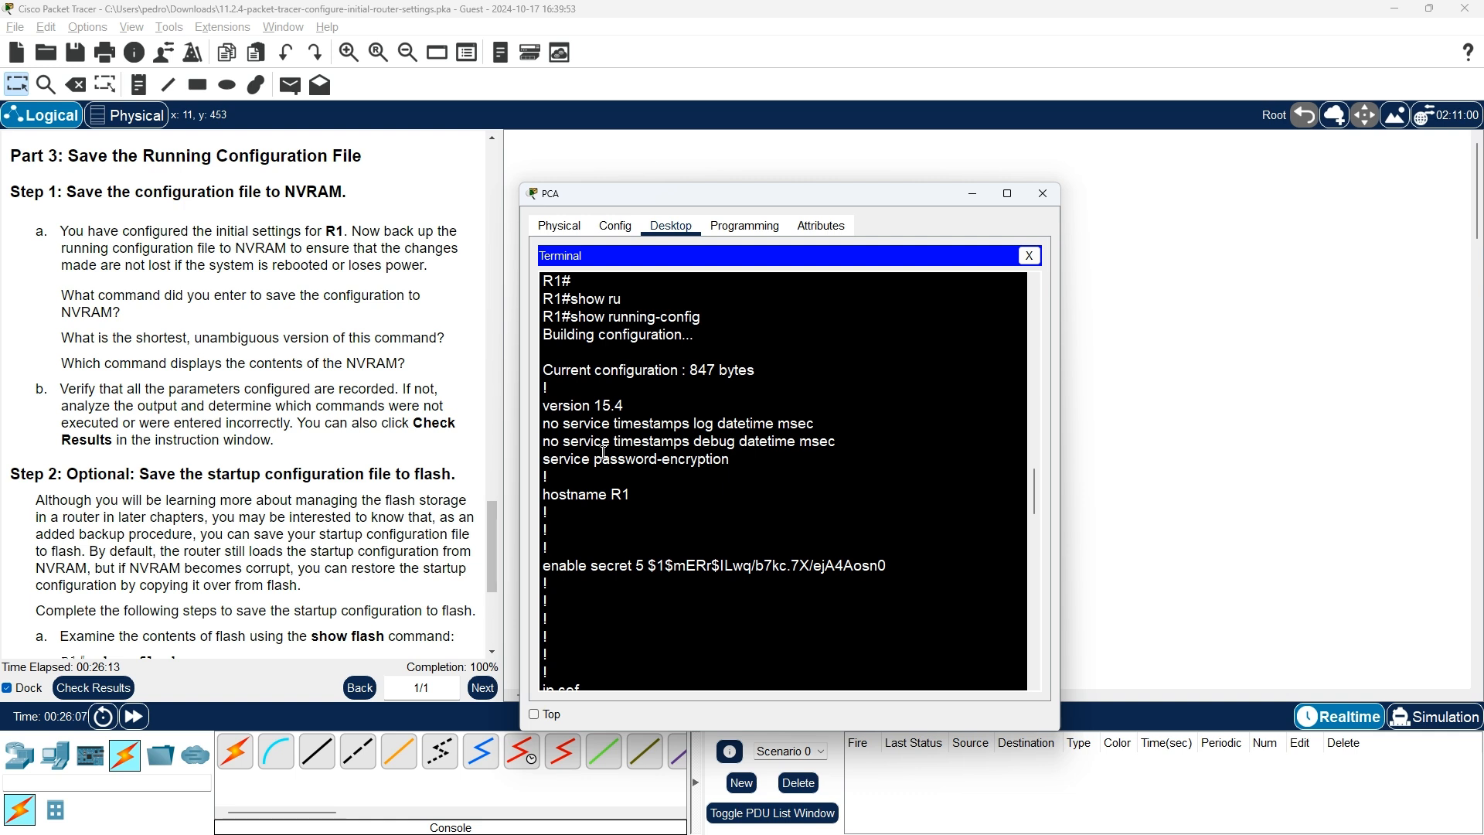
scroll(604, 451, "down", 2)
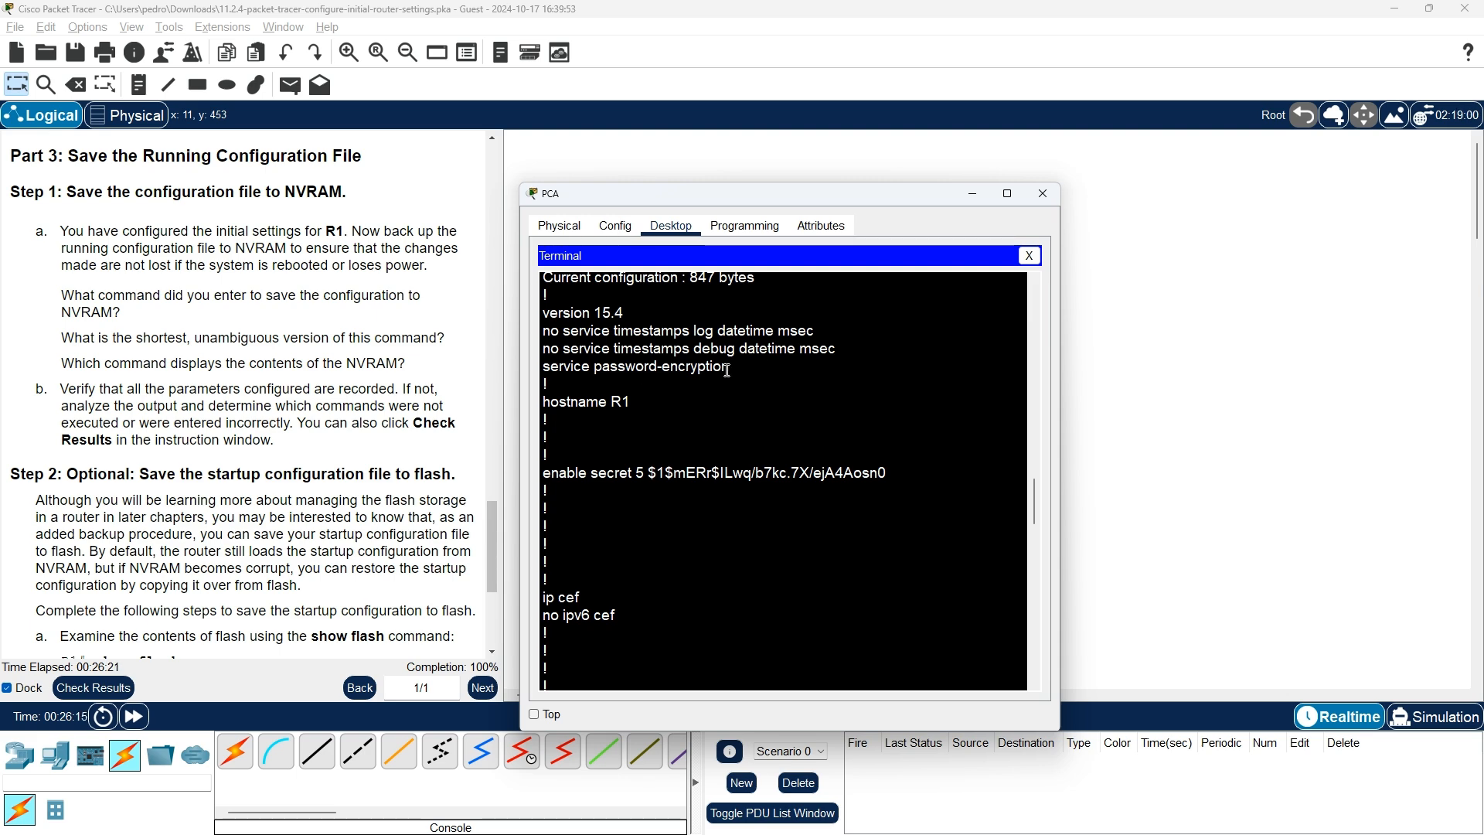
scroll(727, 371, "up", 1)
scroll(727, 371, "up", 1)
scroll(728, 371, "down", 11)
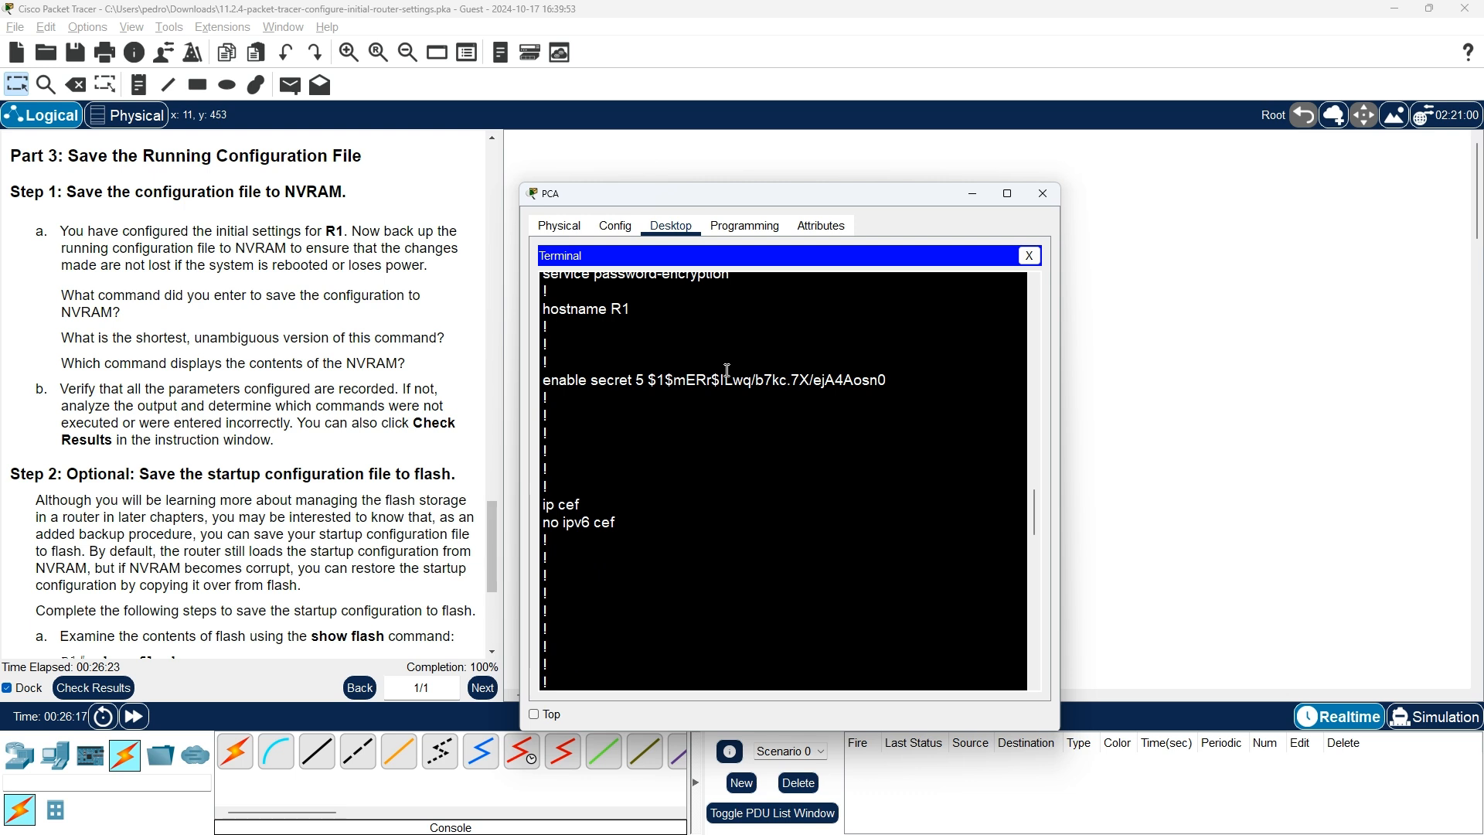
scroll(730, 378, "down", 10)
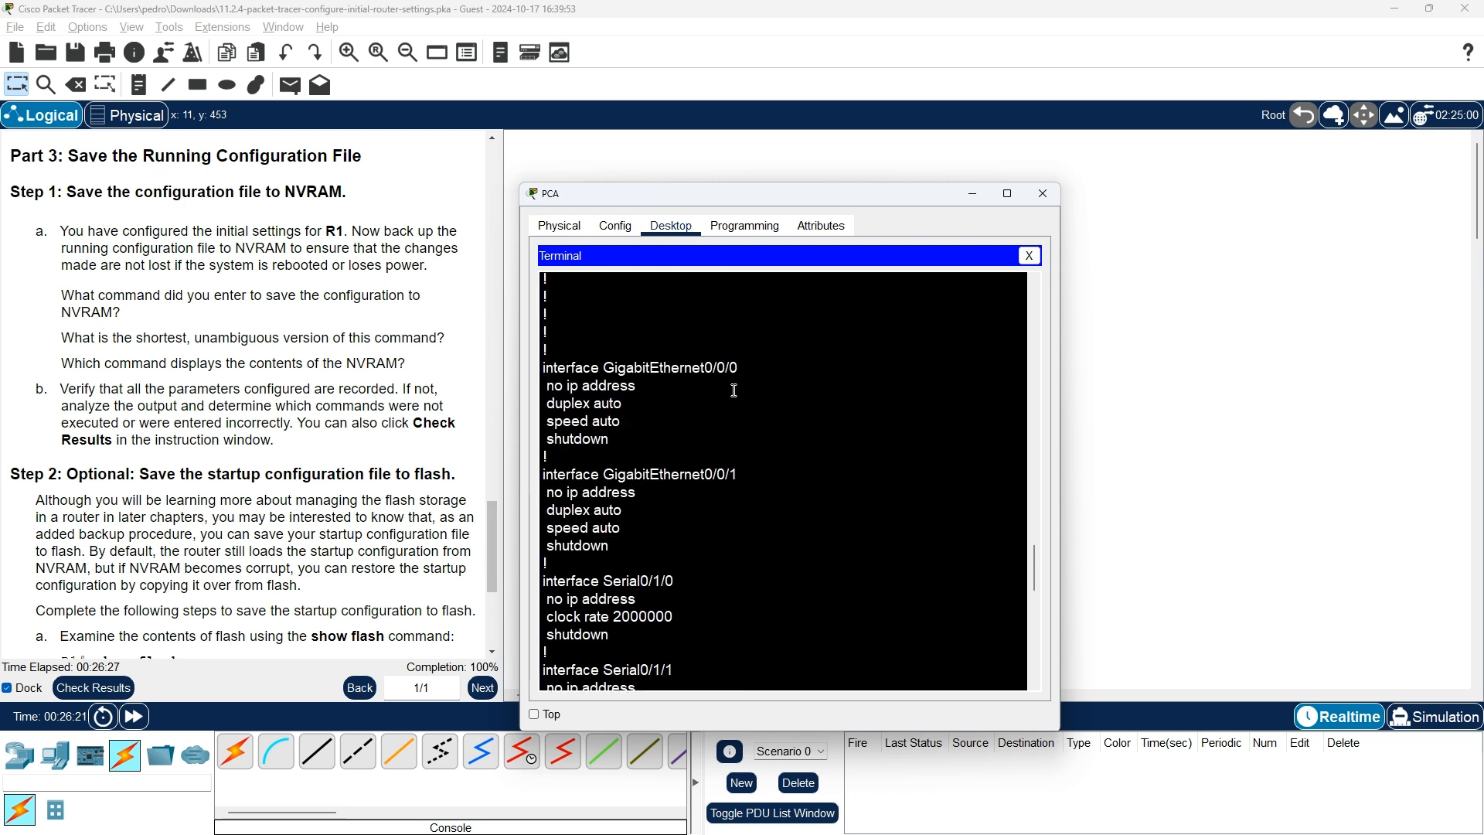
scroll(734, 390, "down", 7)
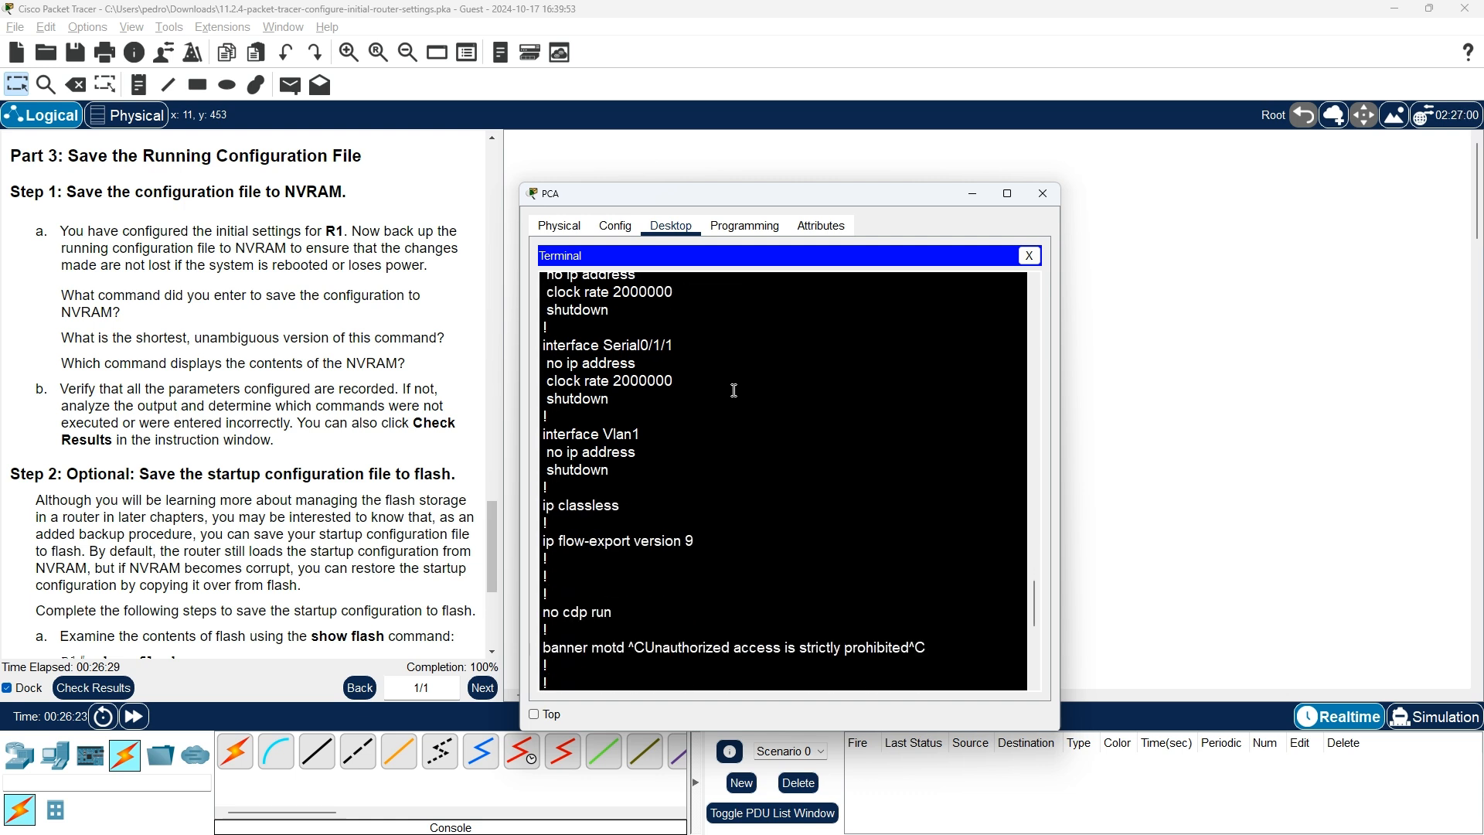
scroll(734, 391, "down", 1)
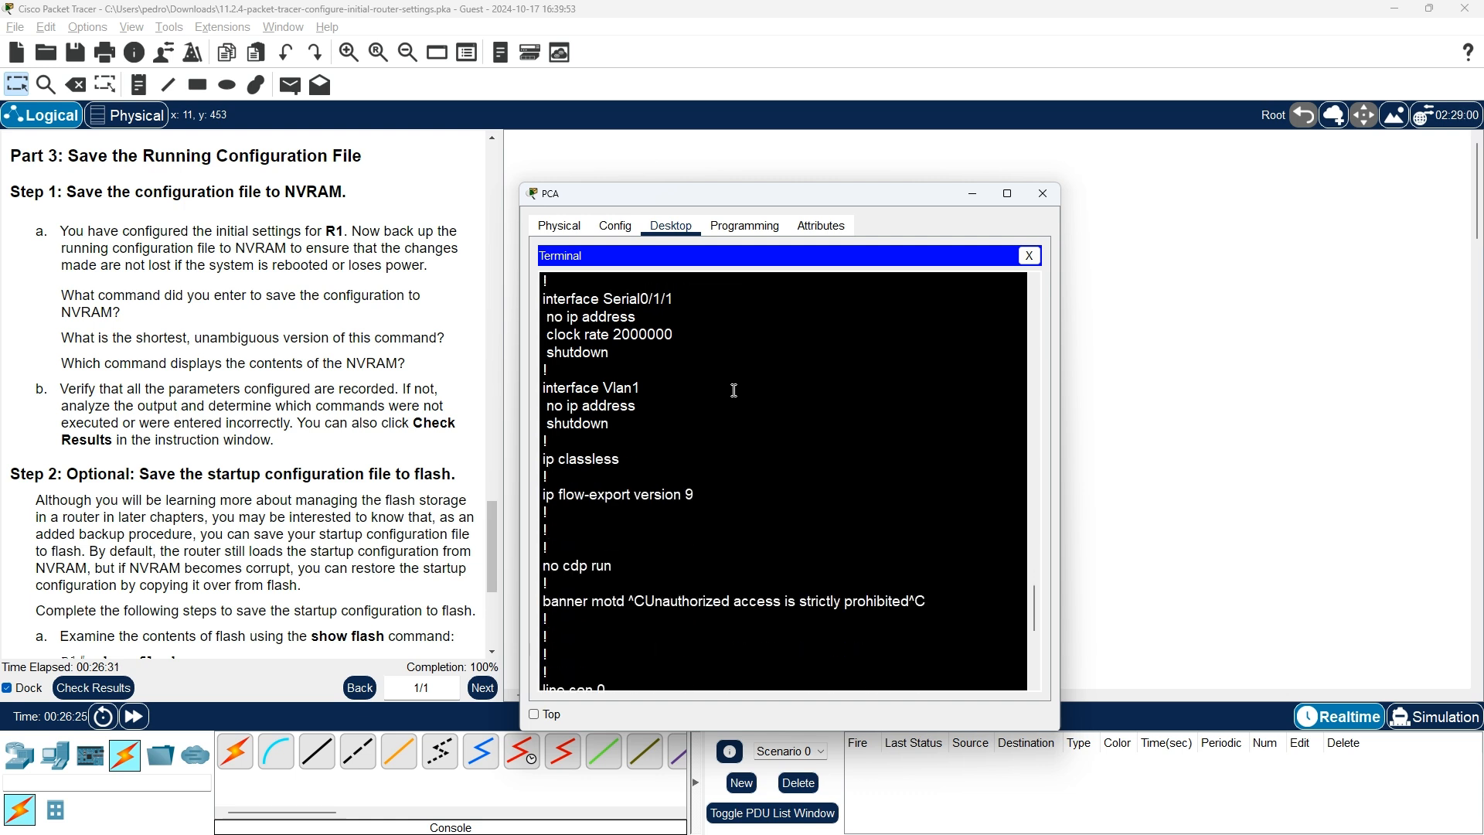
scroll(734, 390, "down", 3)
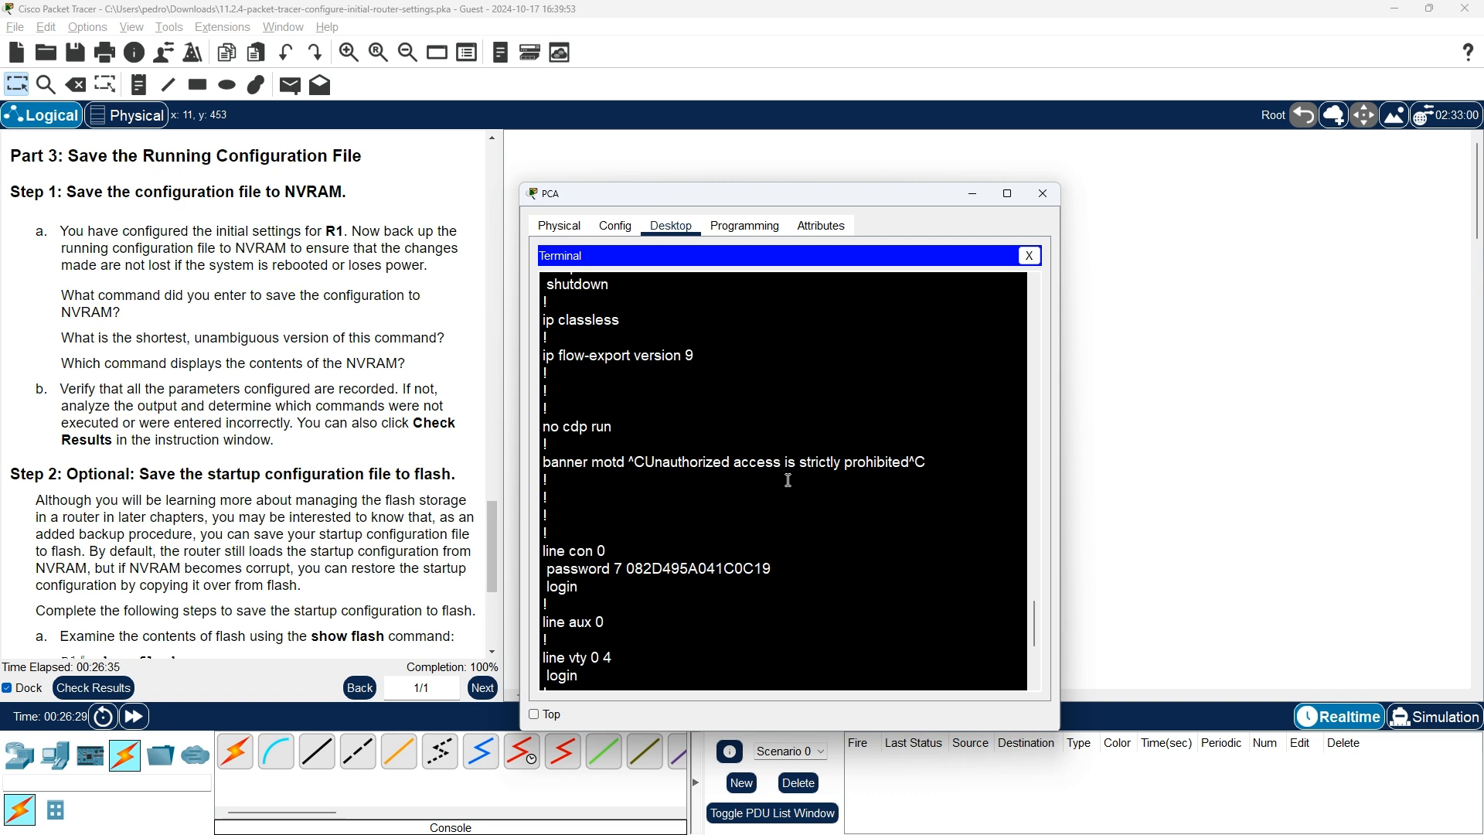
scroll(717, 516, "down", 2)
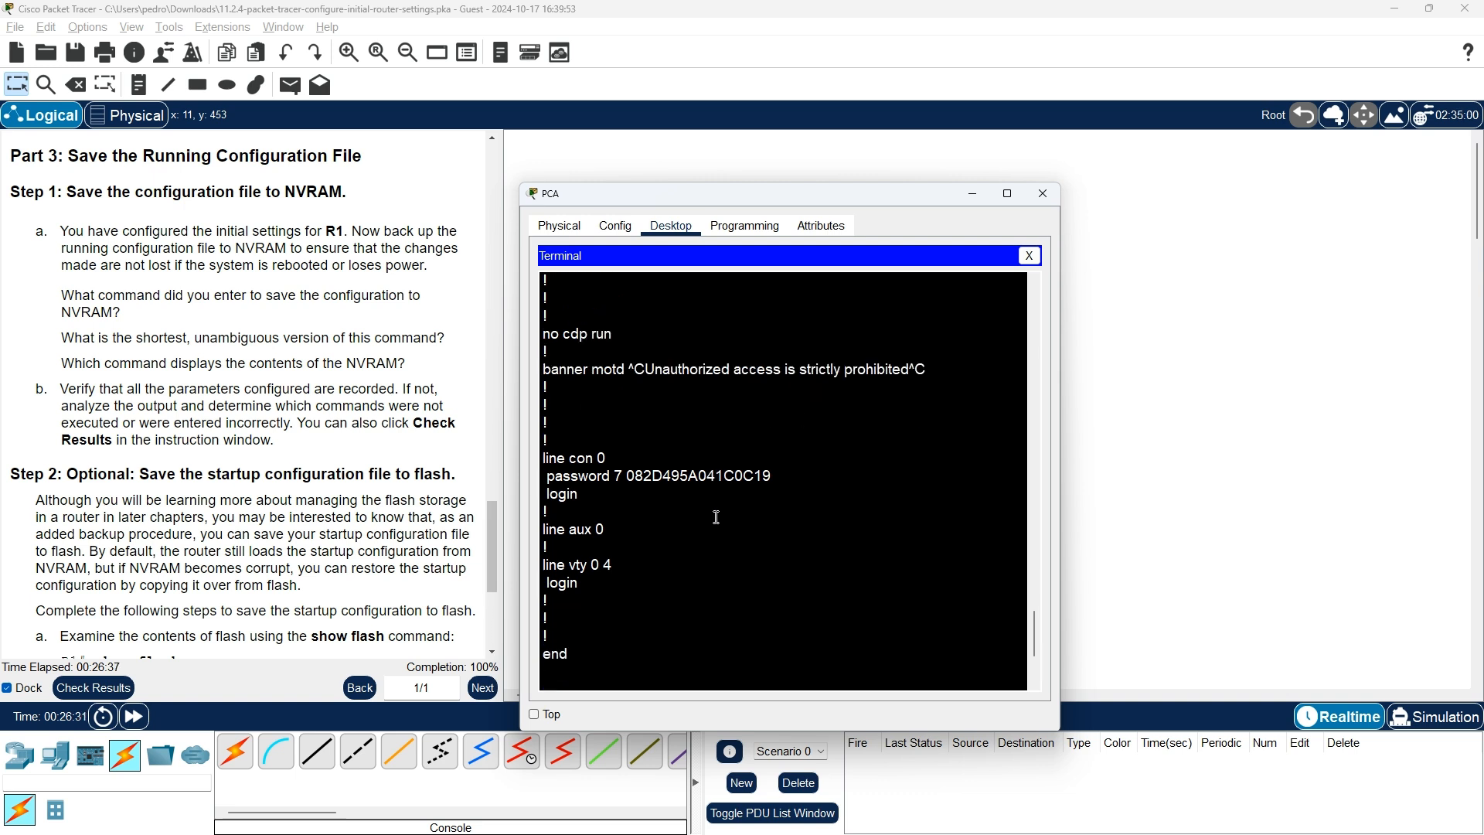
scroll(605, 493, "down", 3)
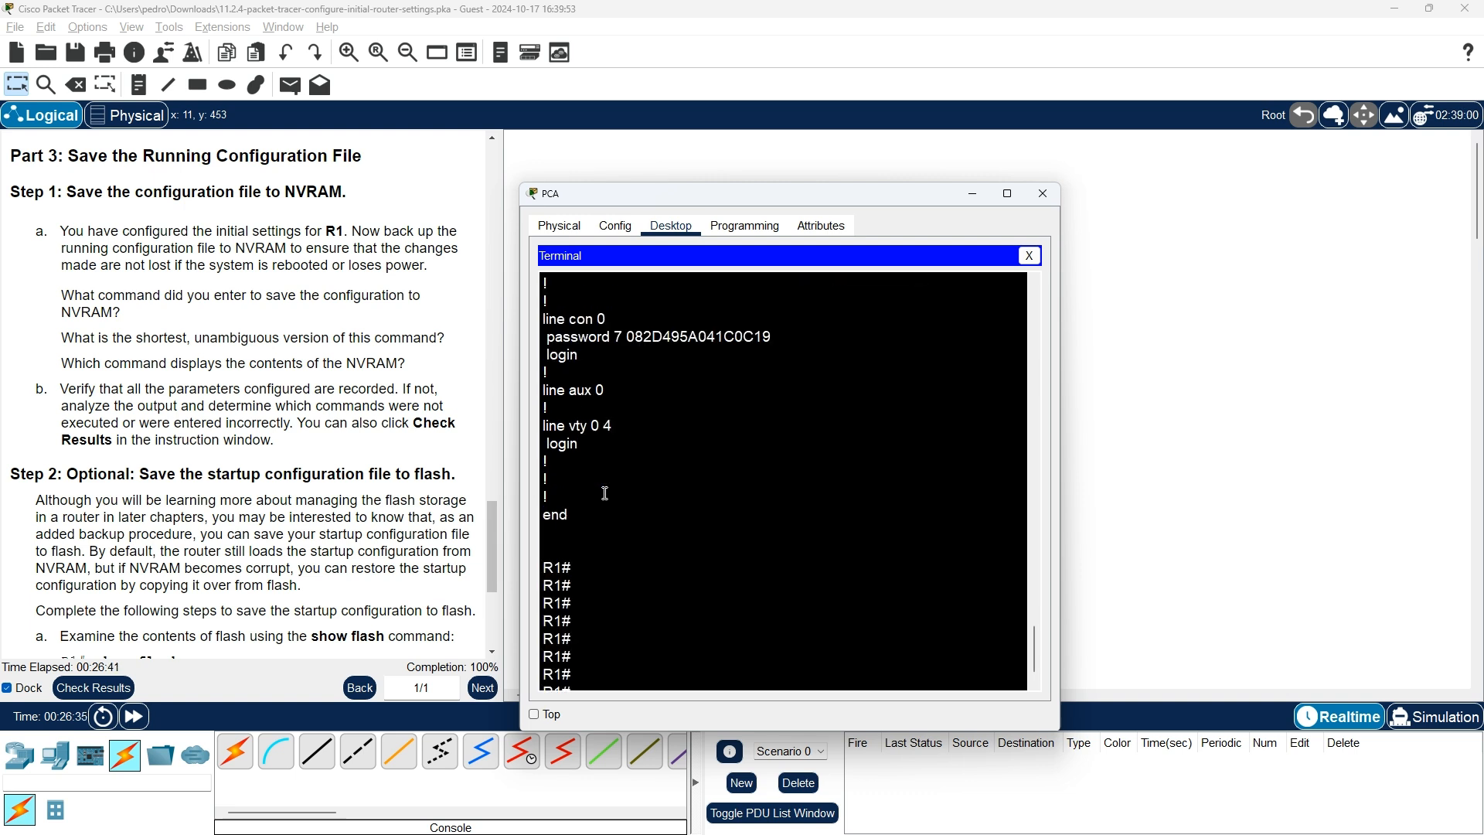
scroll(605, 493, "up", 1)
scroll(605, 493, "up", 1)
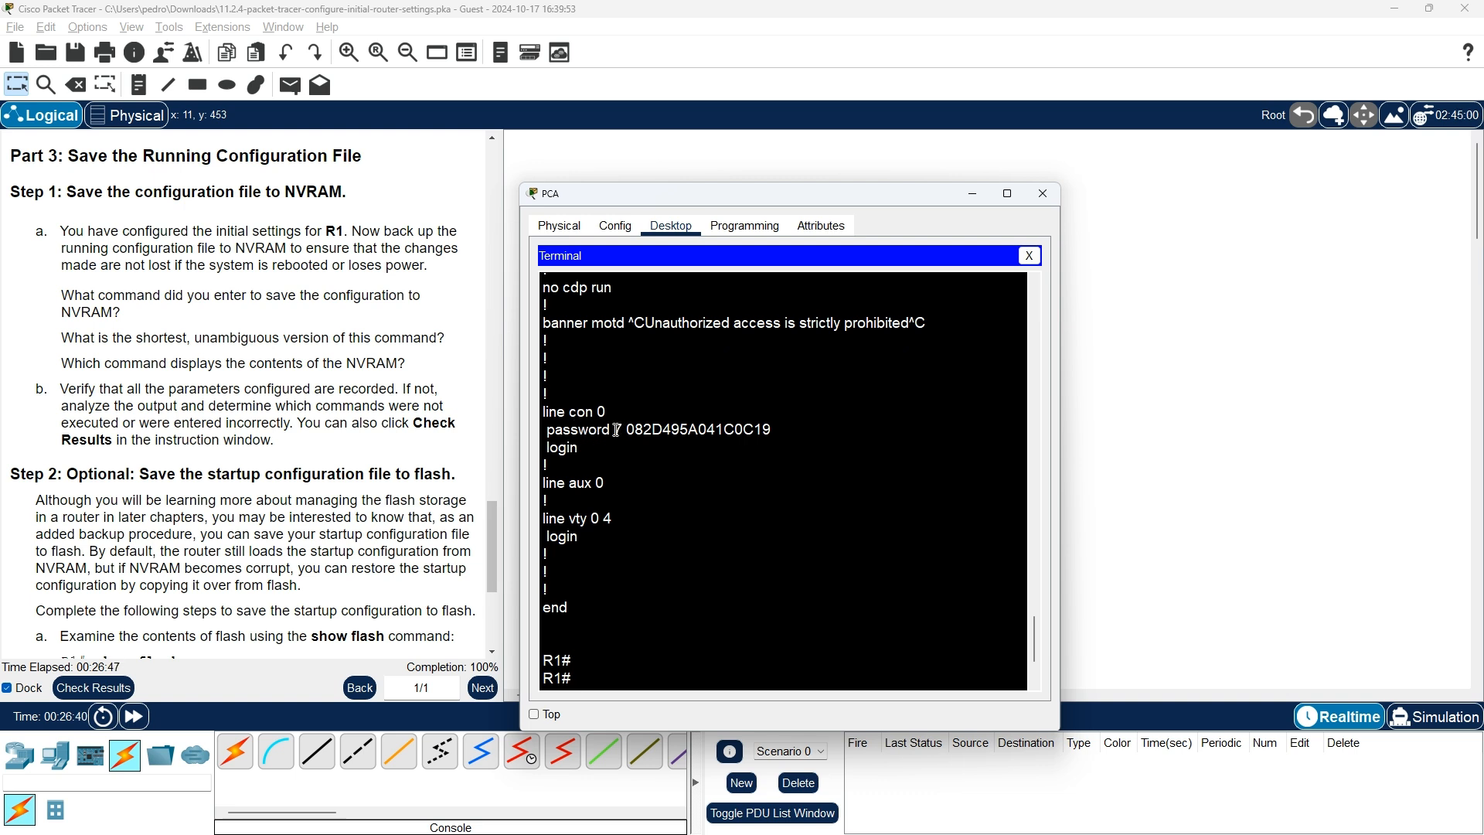
left_click_drag(616, 430, 771, 431)
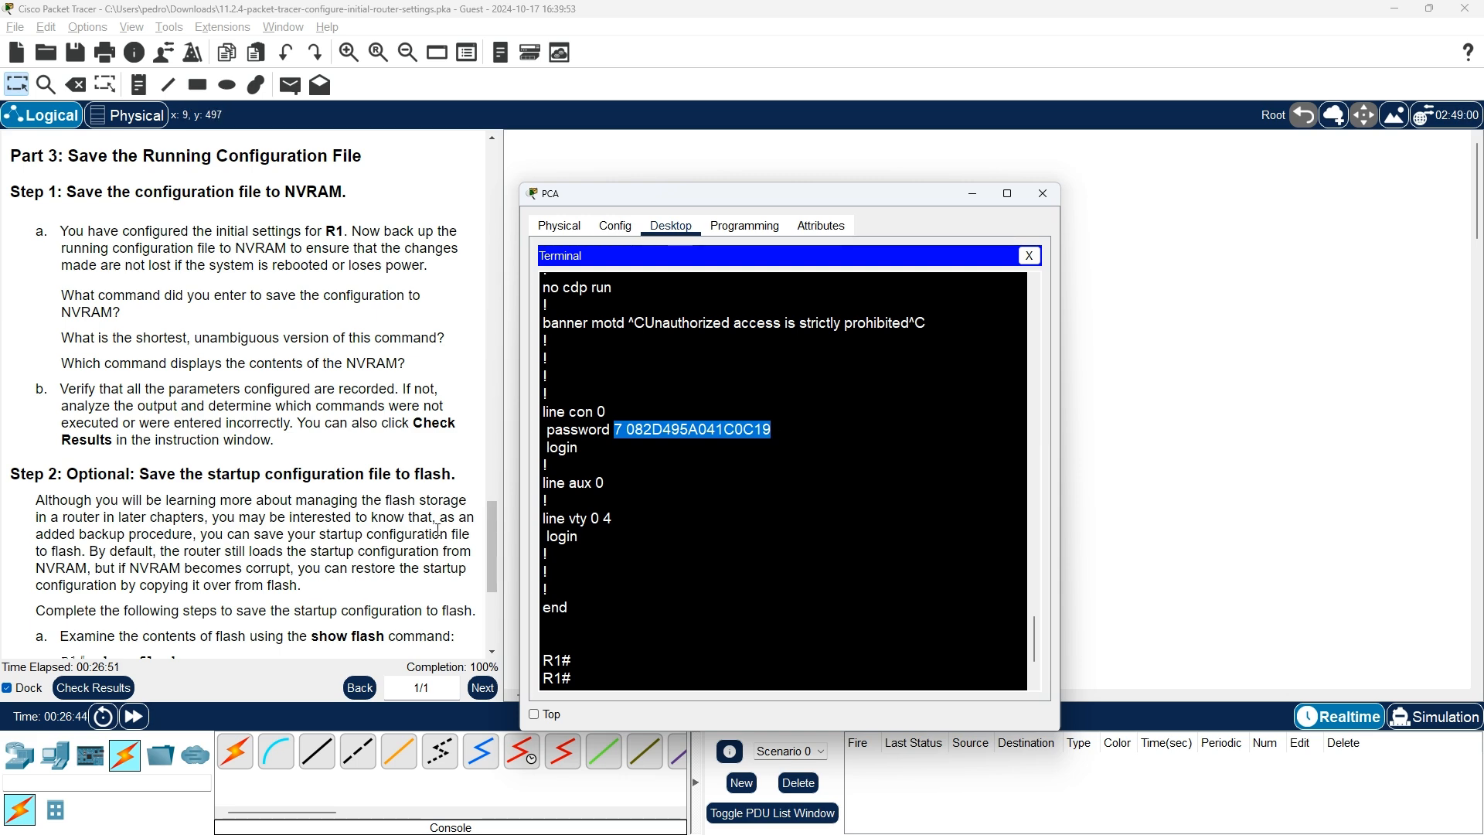
scroll(383, 526, "down", 3)
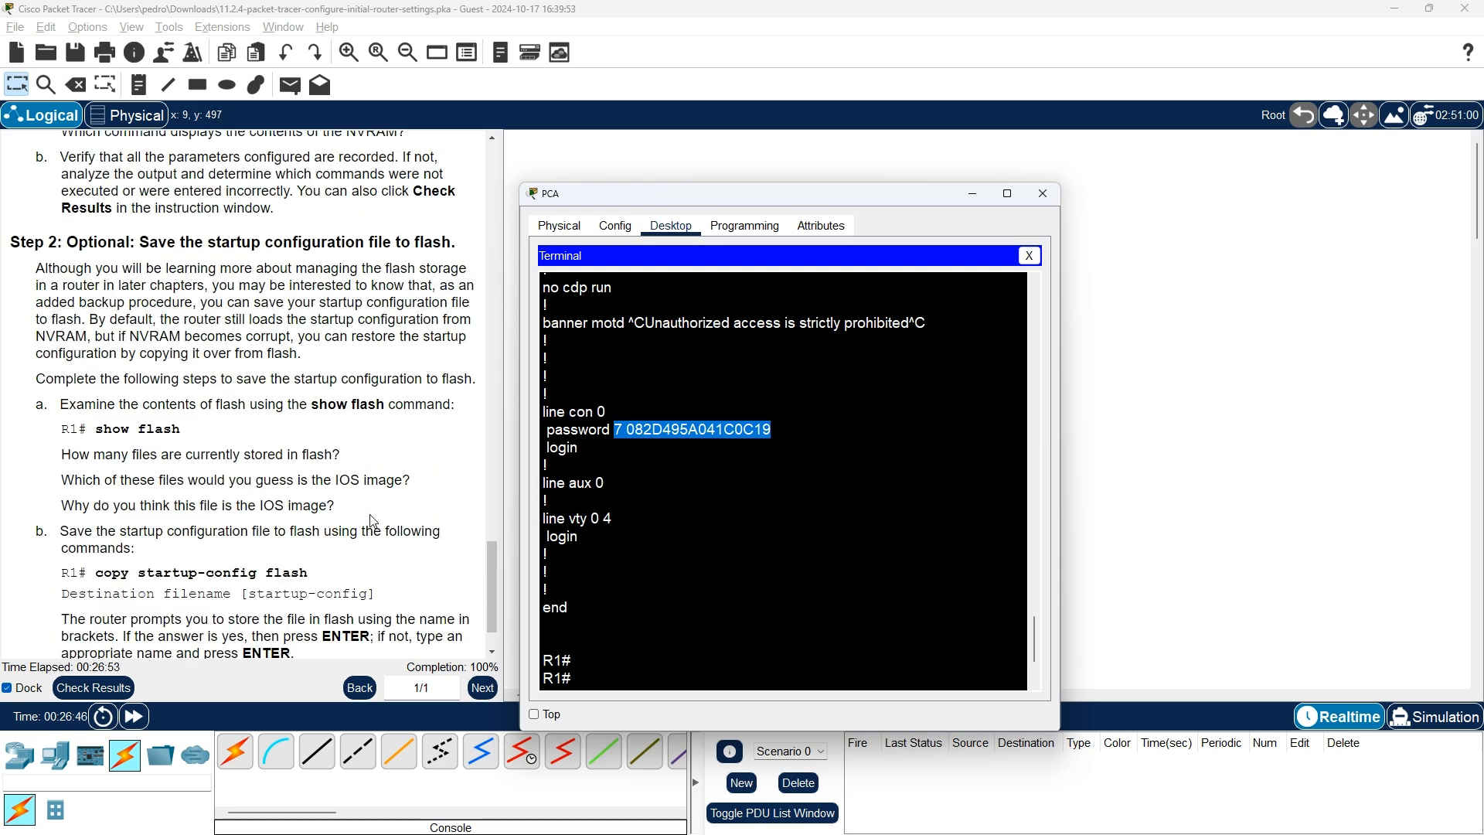
scroll(374, 524, "up", 3)
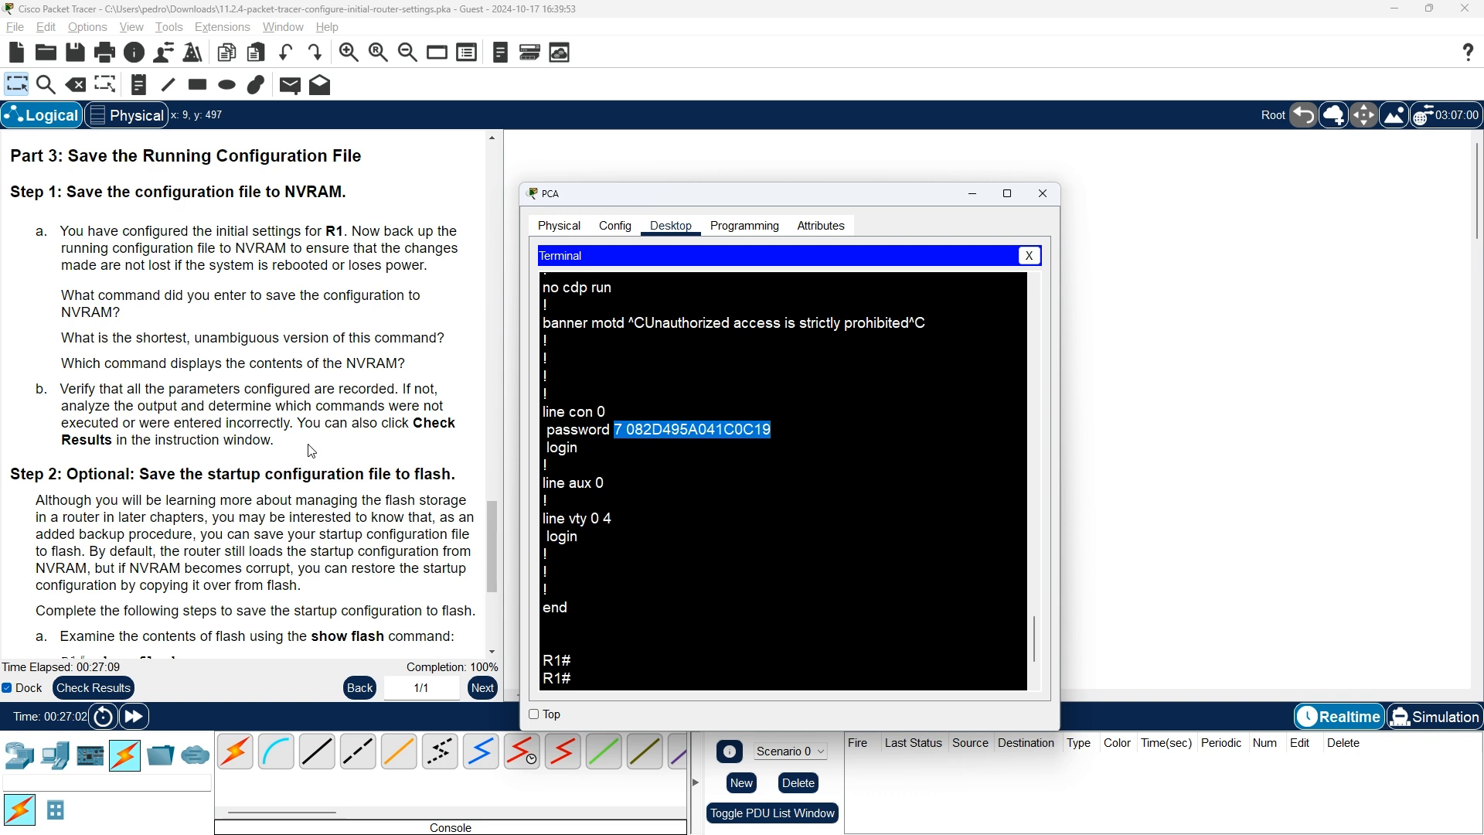
scroll(311, 450, "down", 1)
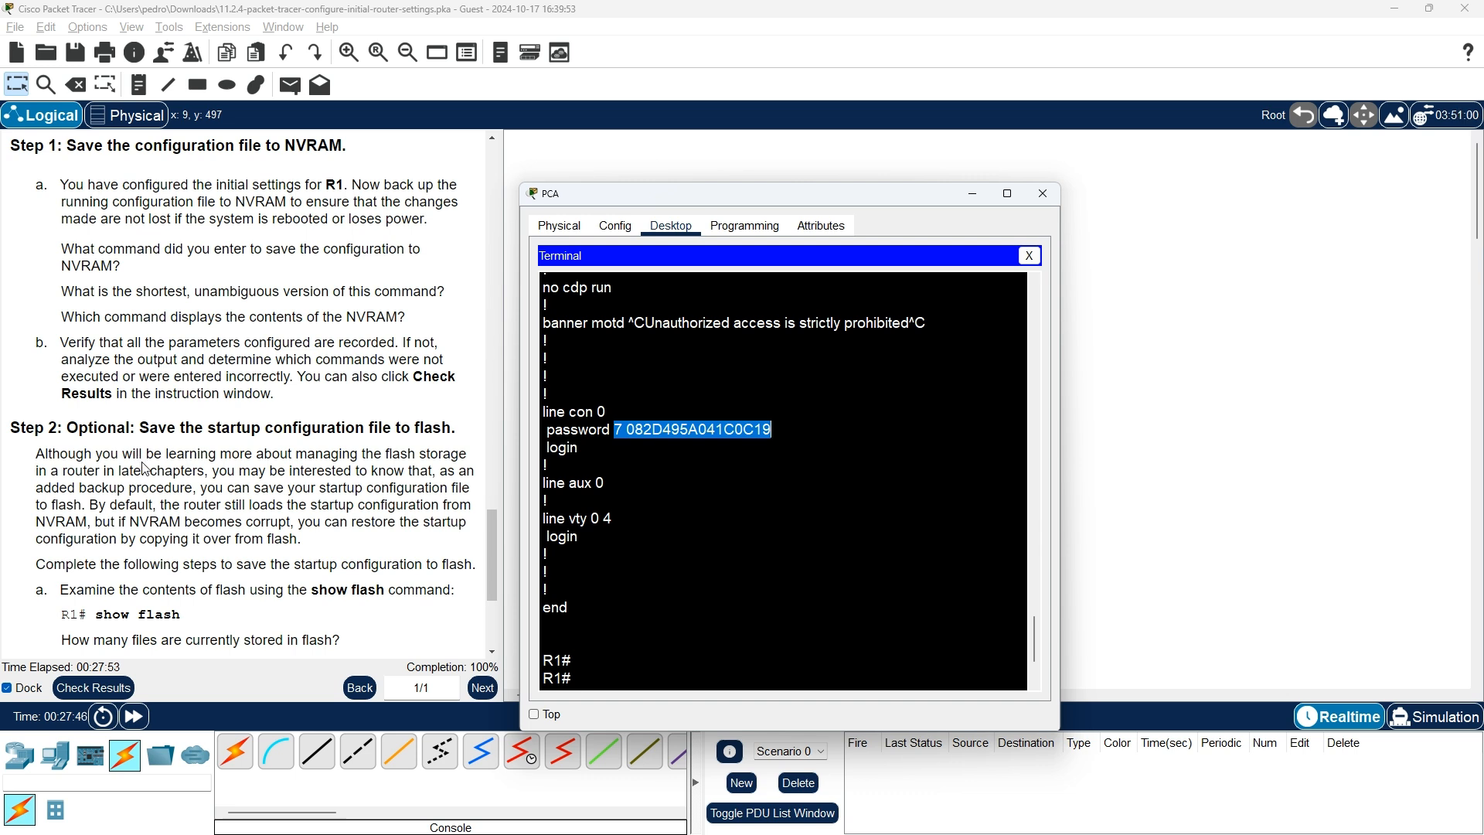
scroll(146, 469, "down", 1)
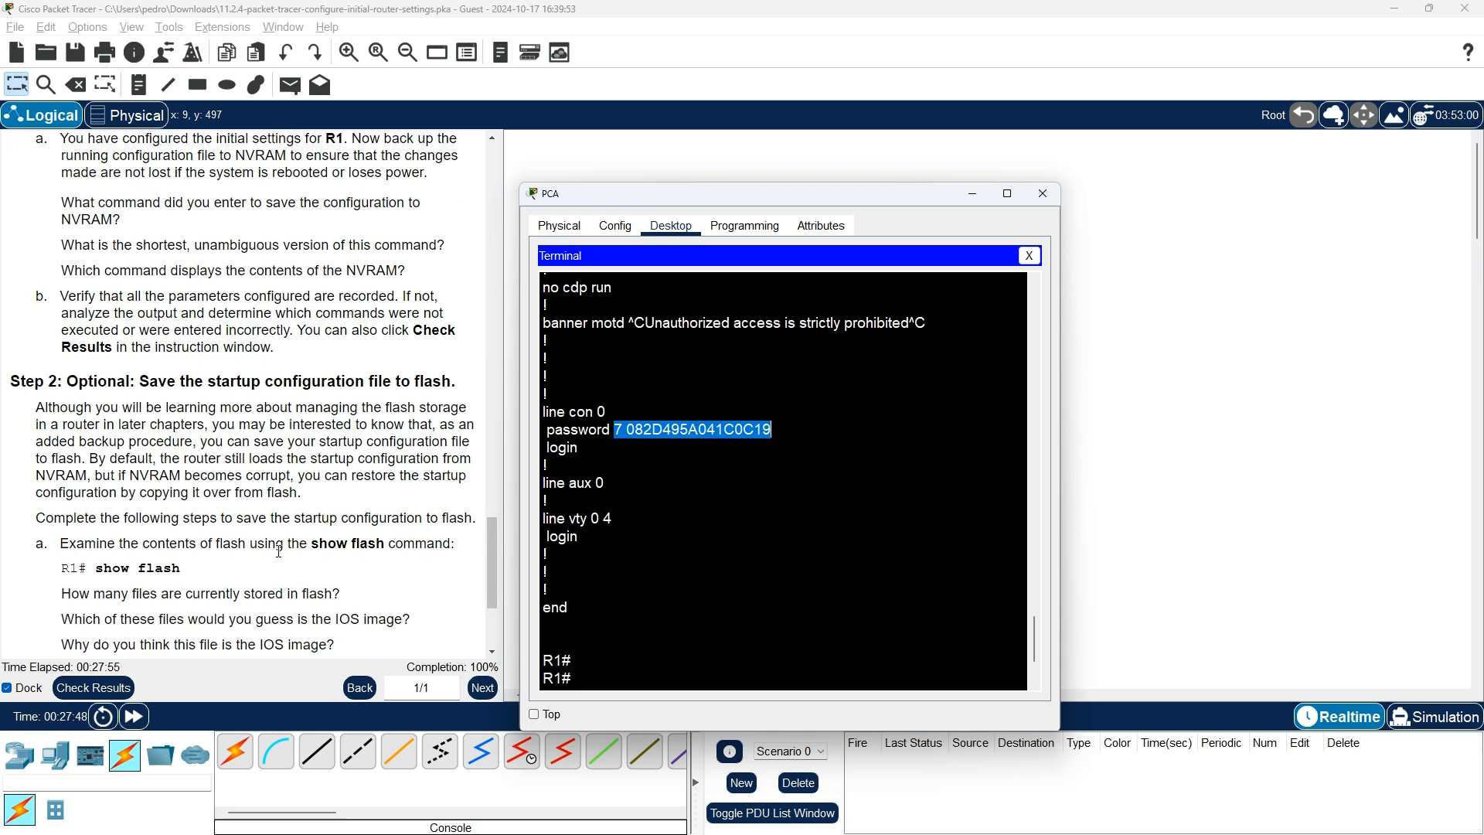
scroll(442, 568, "down", 1)
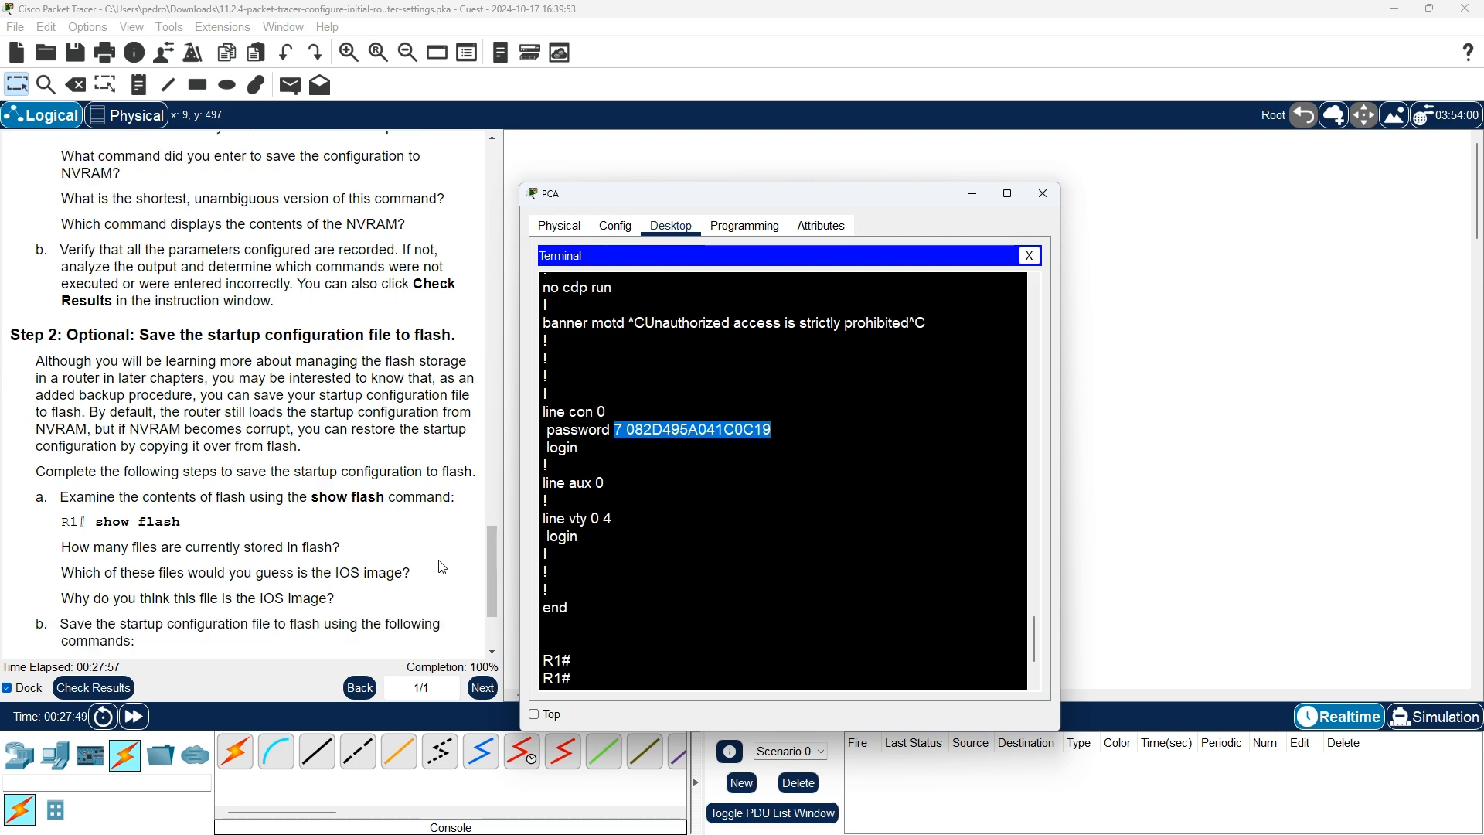
Run show flash on R1 to list the isr4300-universalk9 IOS image and two sigdef files
left_click(695, 585)
key("Return")
key("Return")
key("Return")
key("Return")
key("Return")
key("Return")
key("Return")
key("Return")
key("Return")
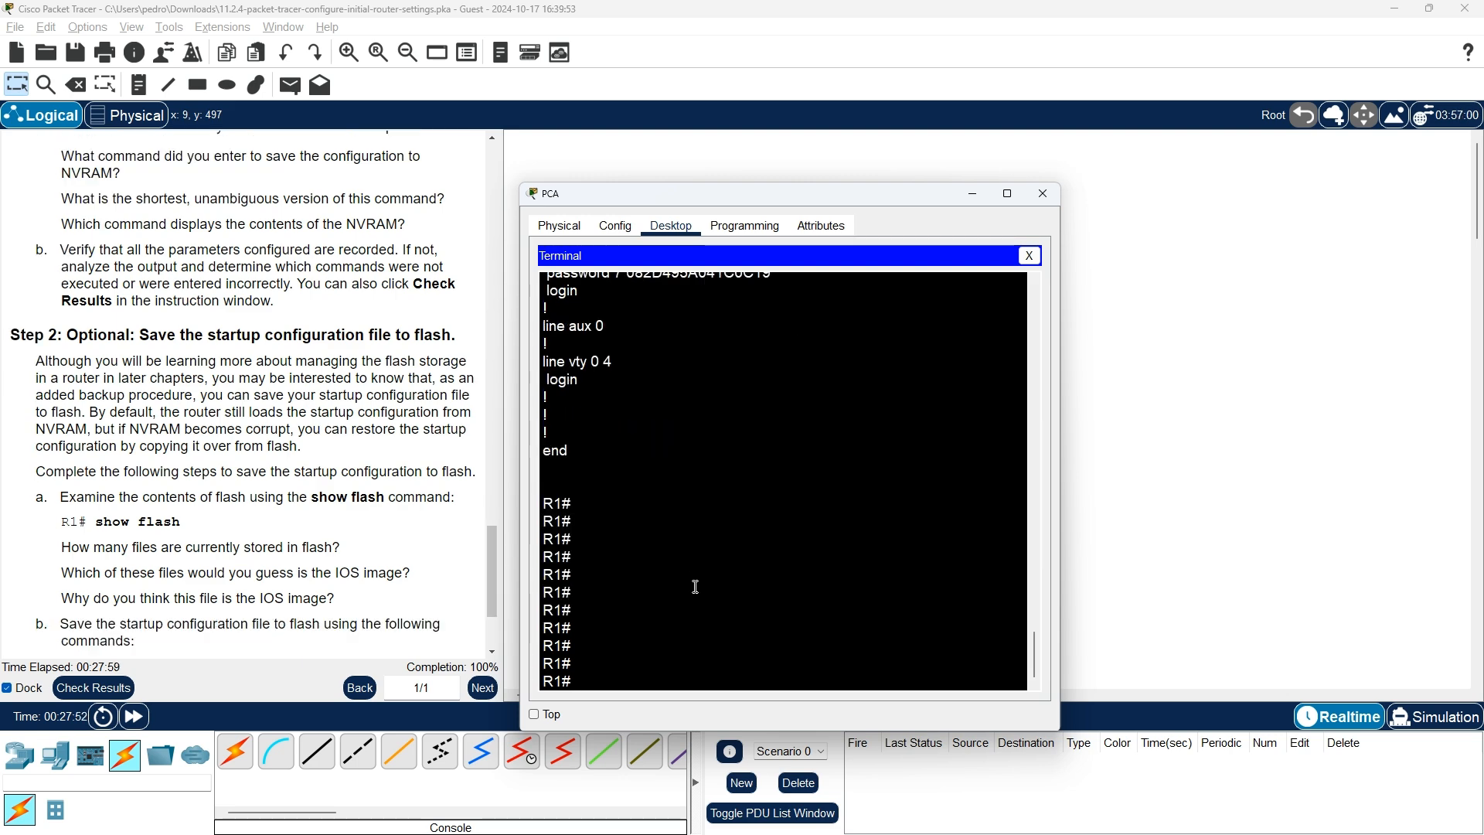
type("show")
key("Tab")
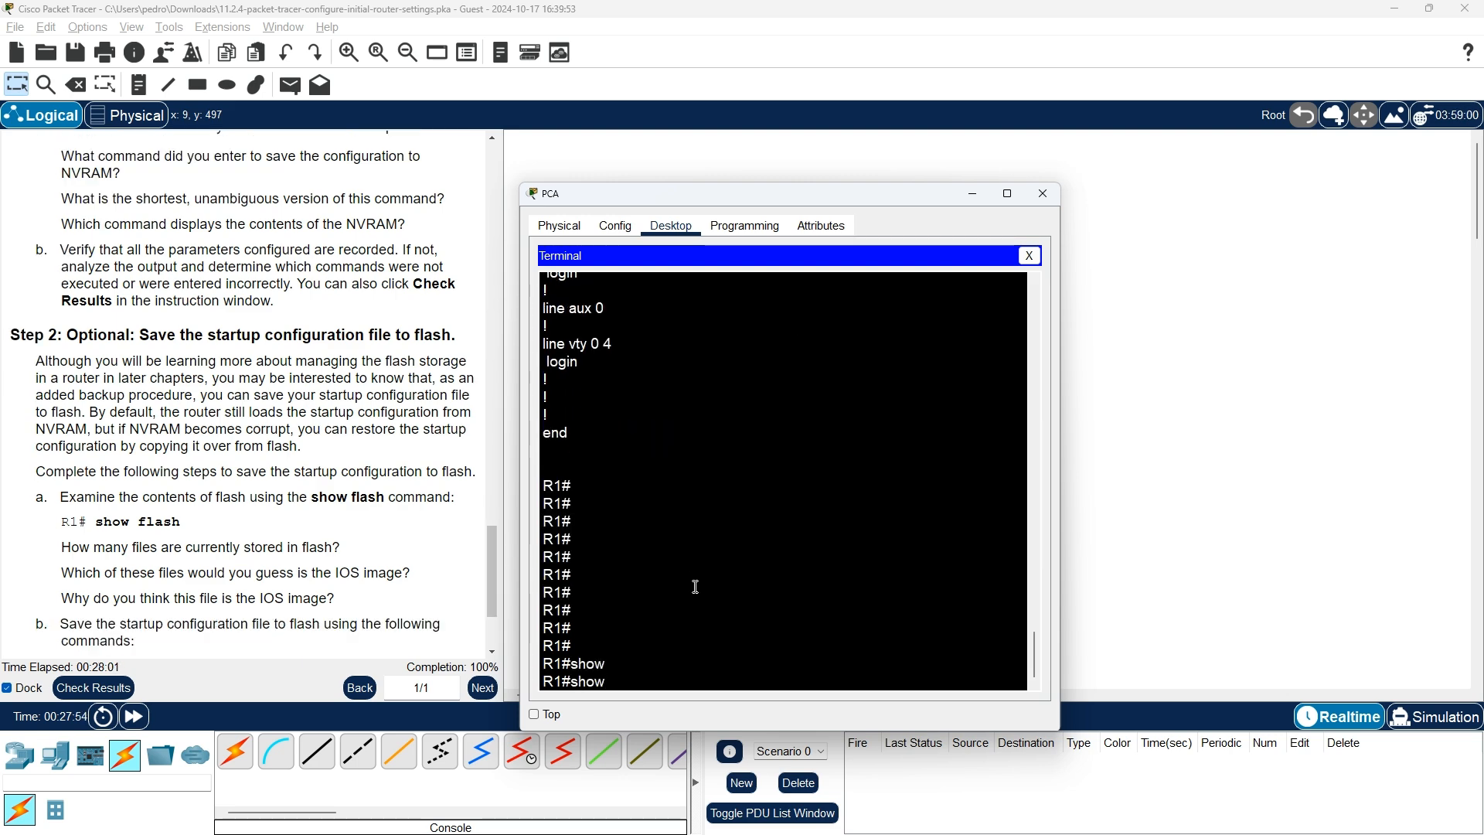
type("flasg")
key("BackSpace")
type("h")
key("Return")
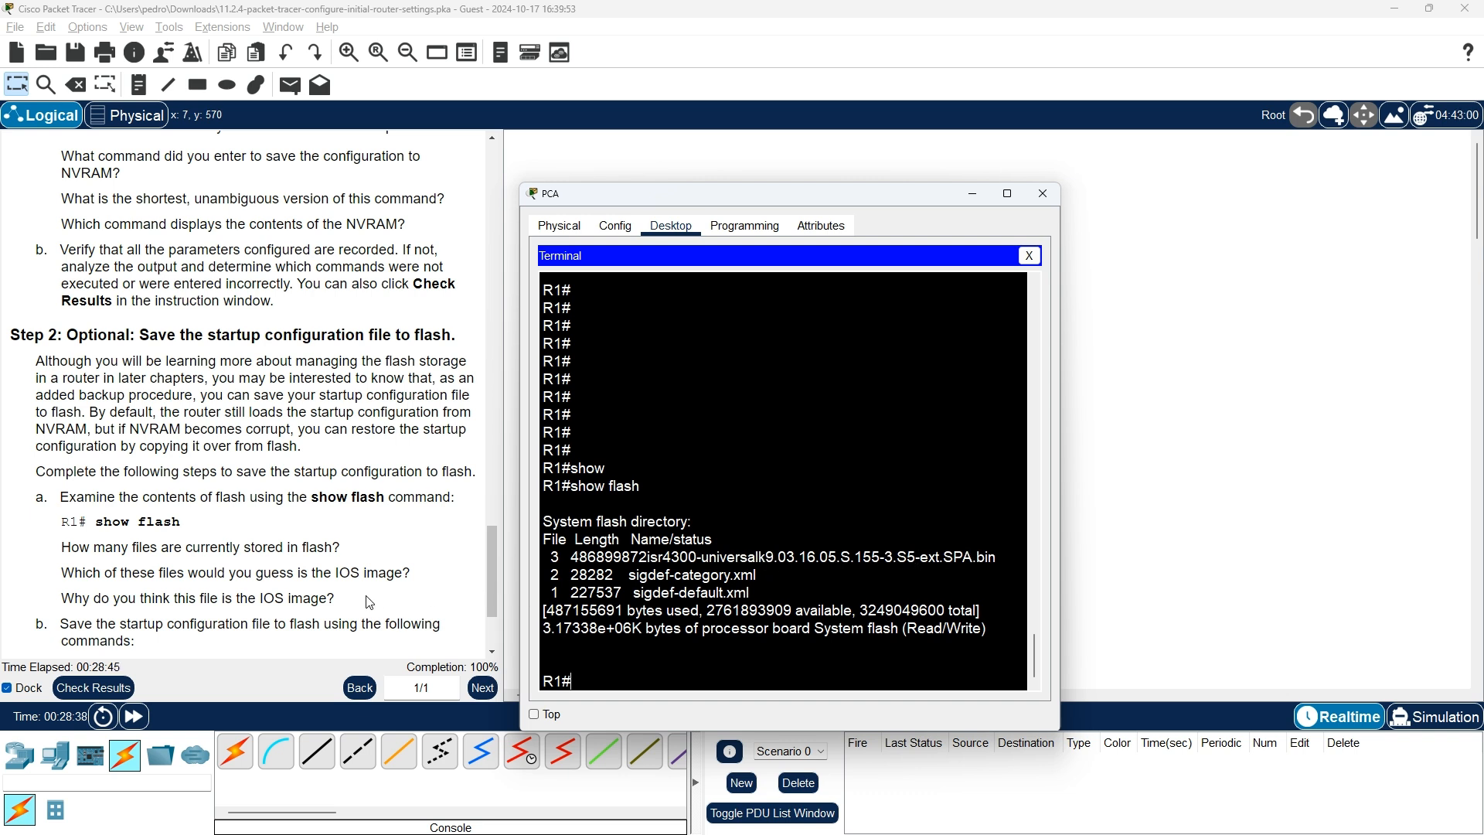
scroll(370, 601, "down", 1)
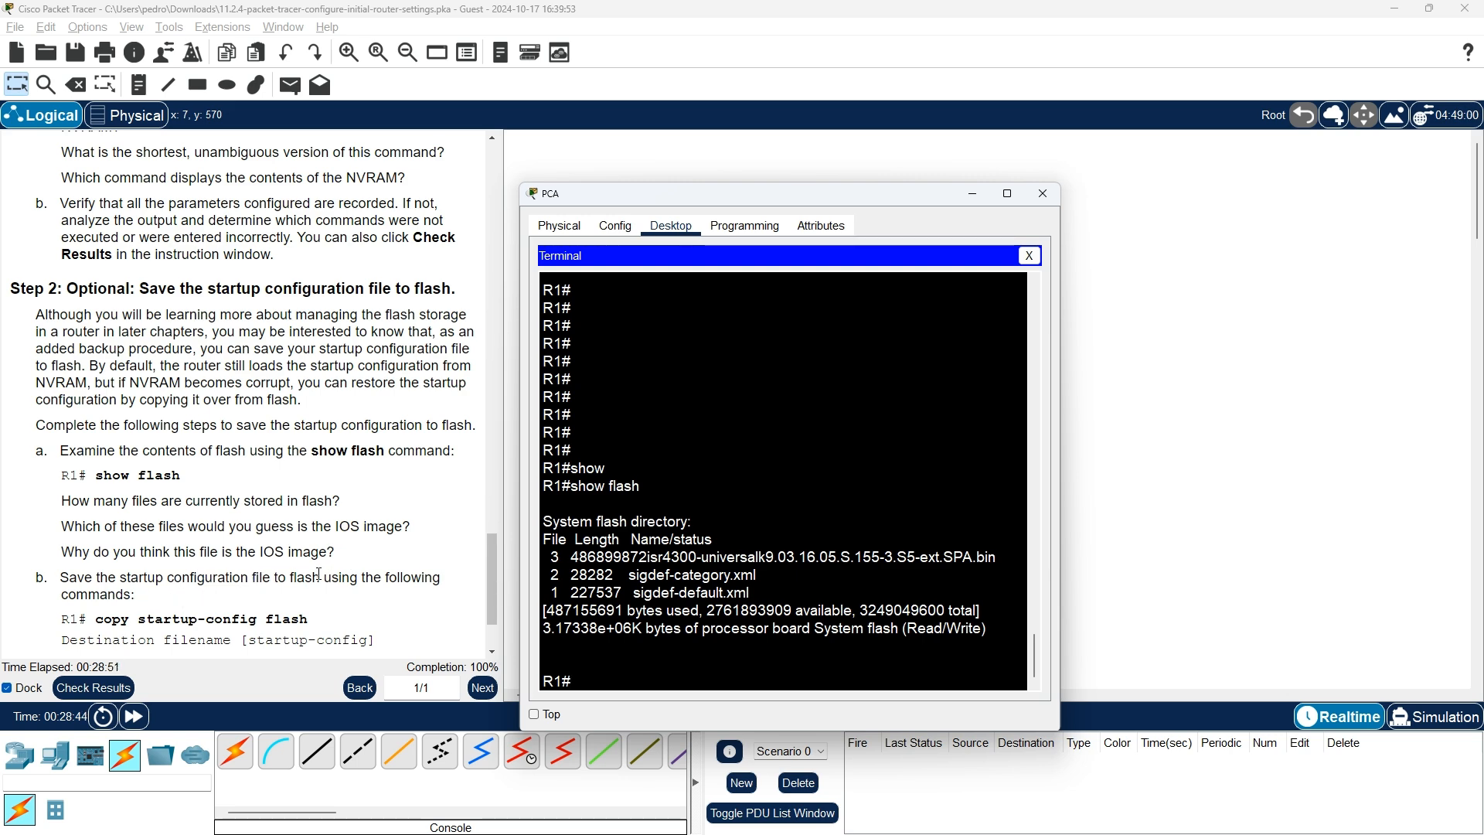
scroll(309, 580, "down", 1)
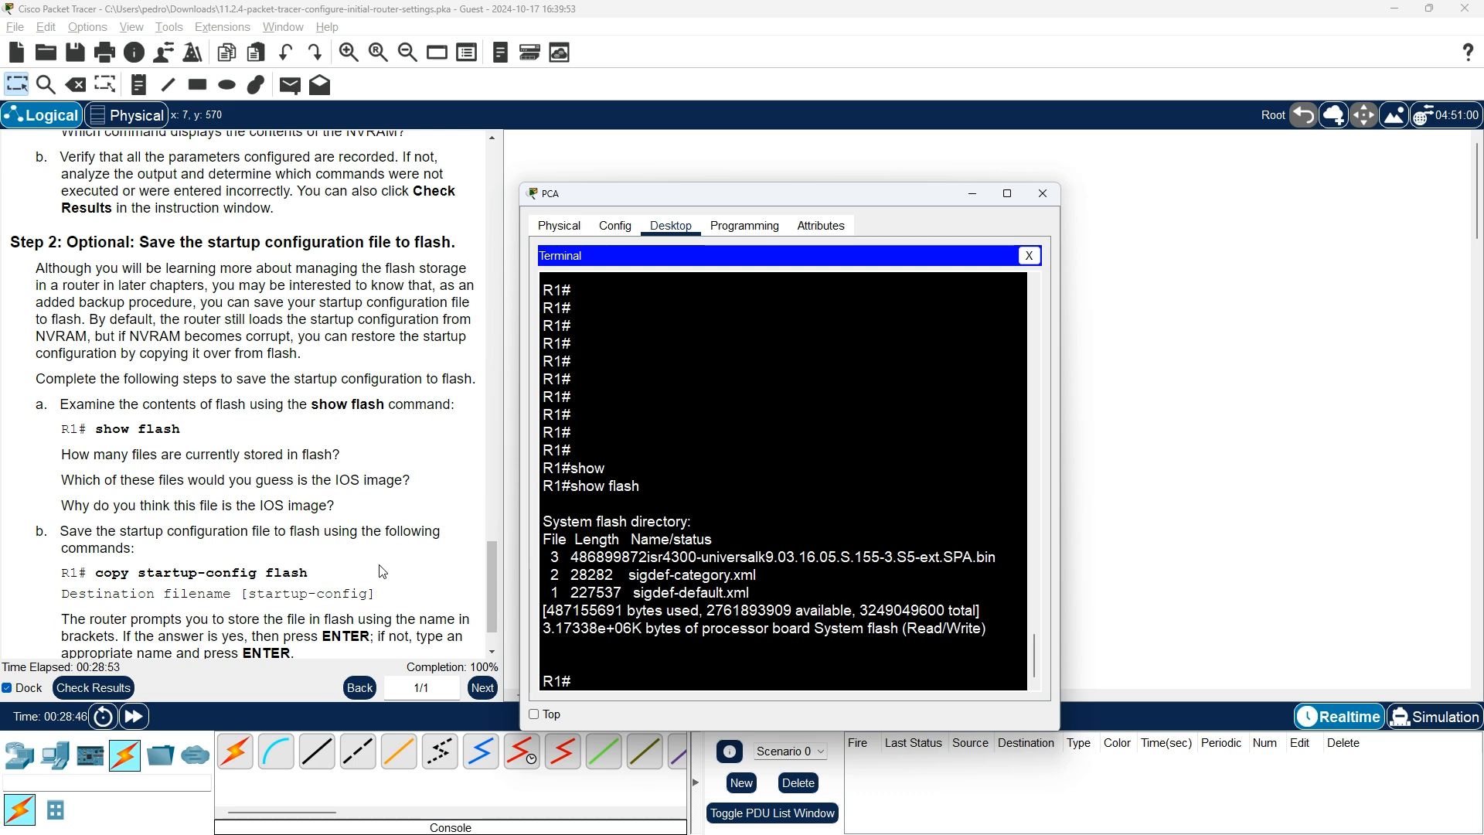
scroll(382, 571, "down", 1)
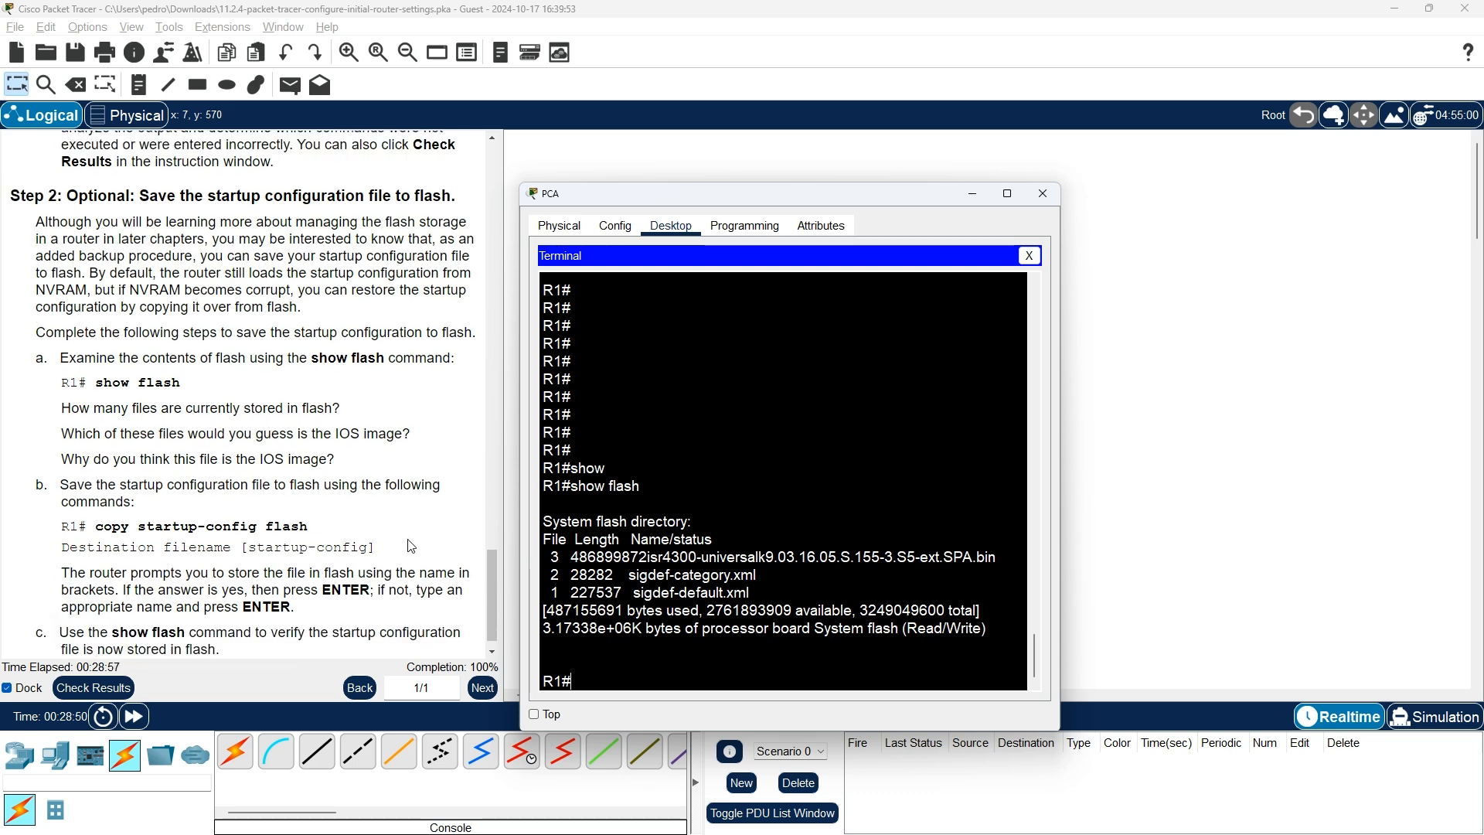
Run copy startup-config flash on R1, keeping the default destination filename startup-config
type("copy")
key("BackSpace")
key("BackSpace")
key("BackSpace")
key("BackSpace")
type("copy")
key("Tab")
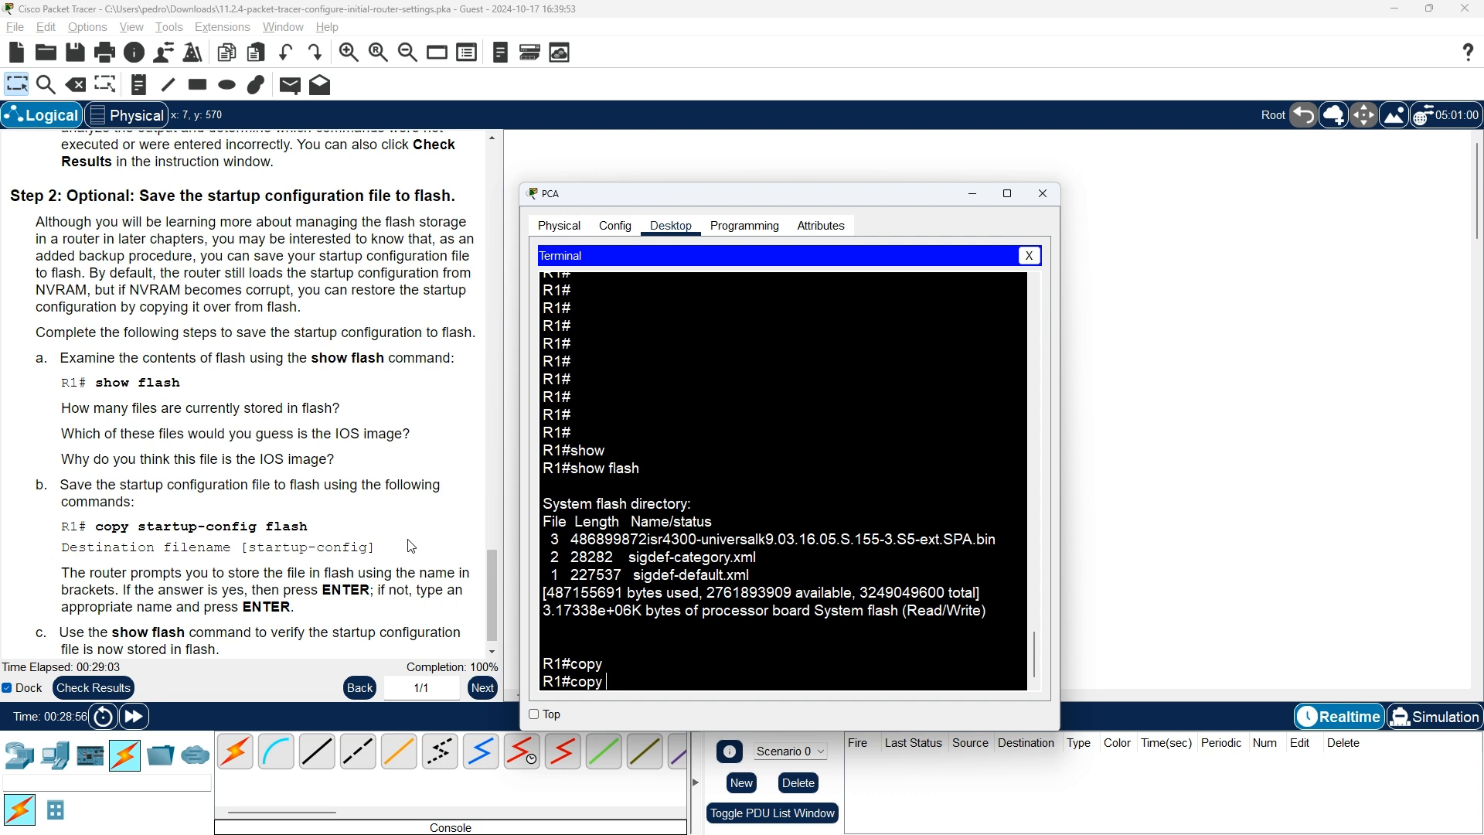
type("s")
key("Tab")
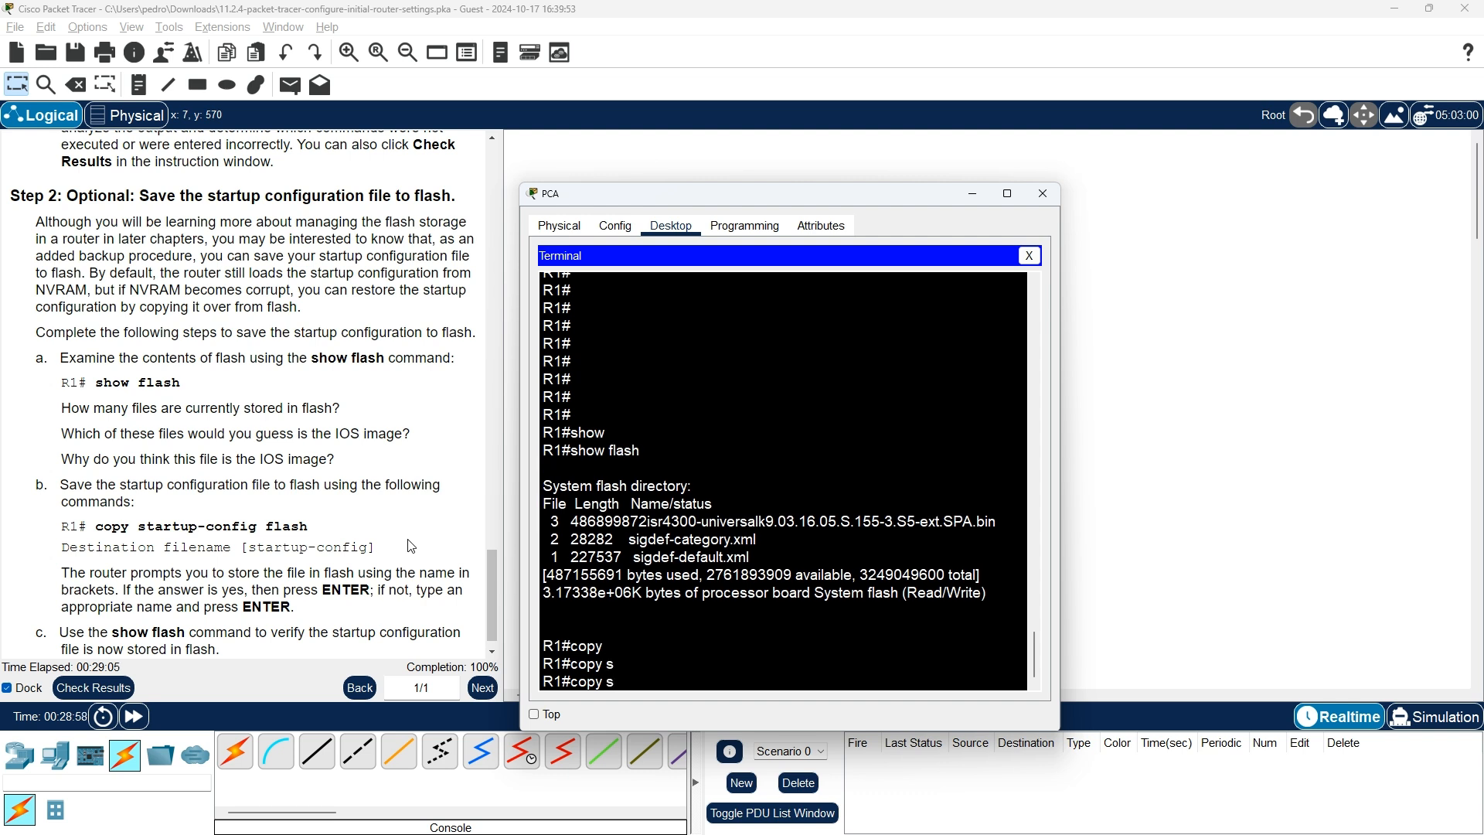
type("ta")
key("Tab")
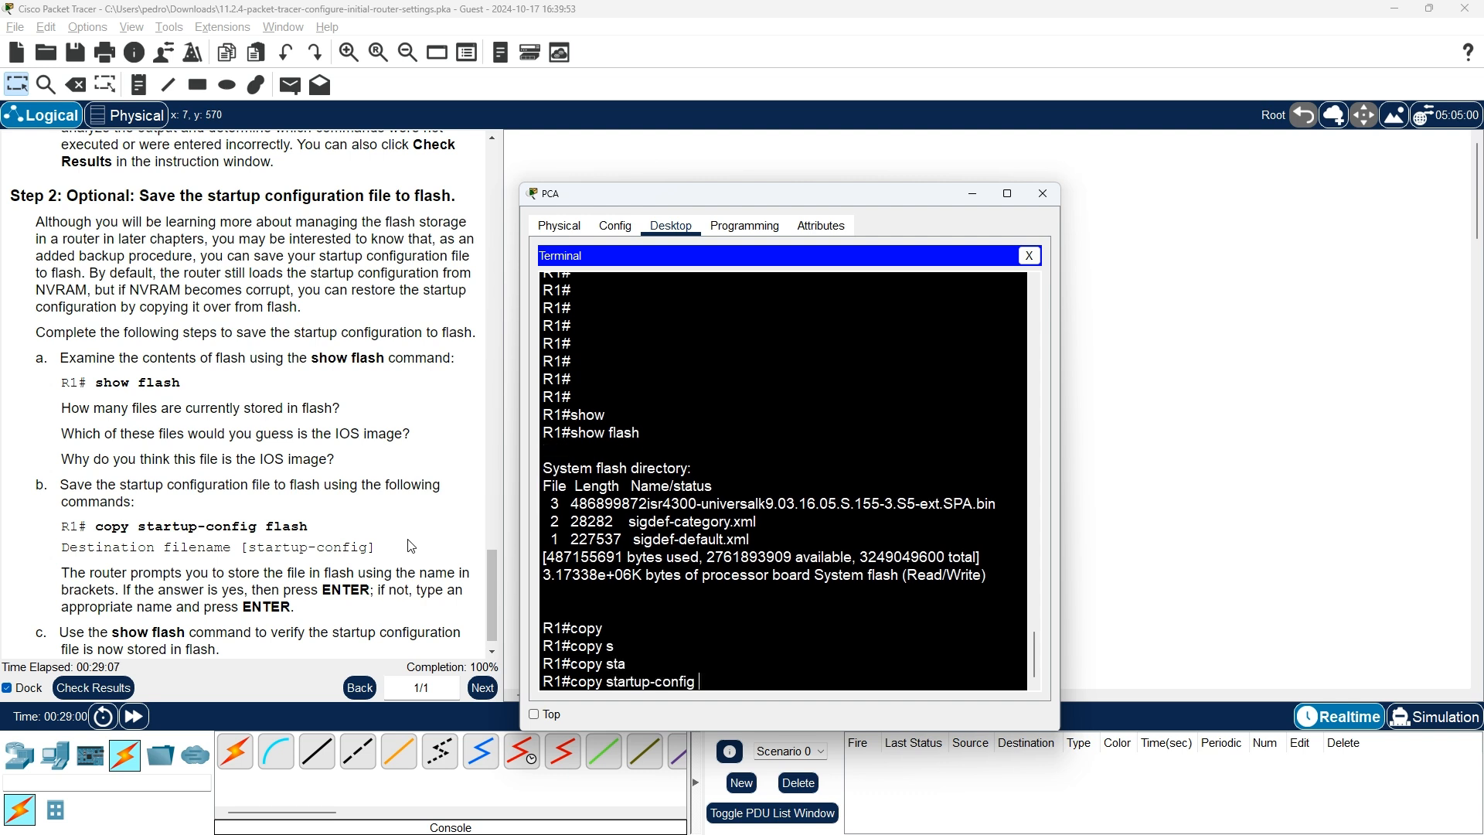
type("f")
key("Tab")
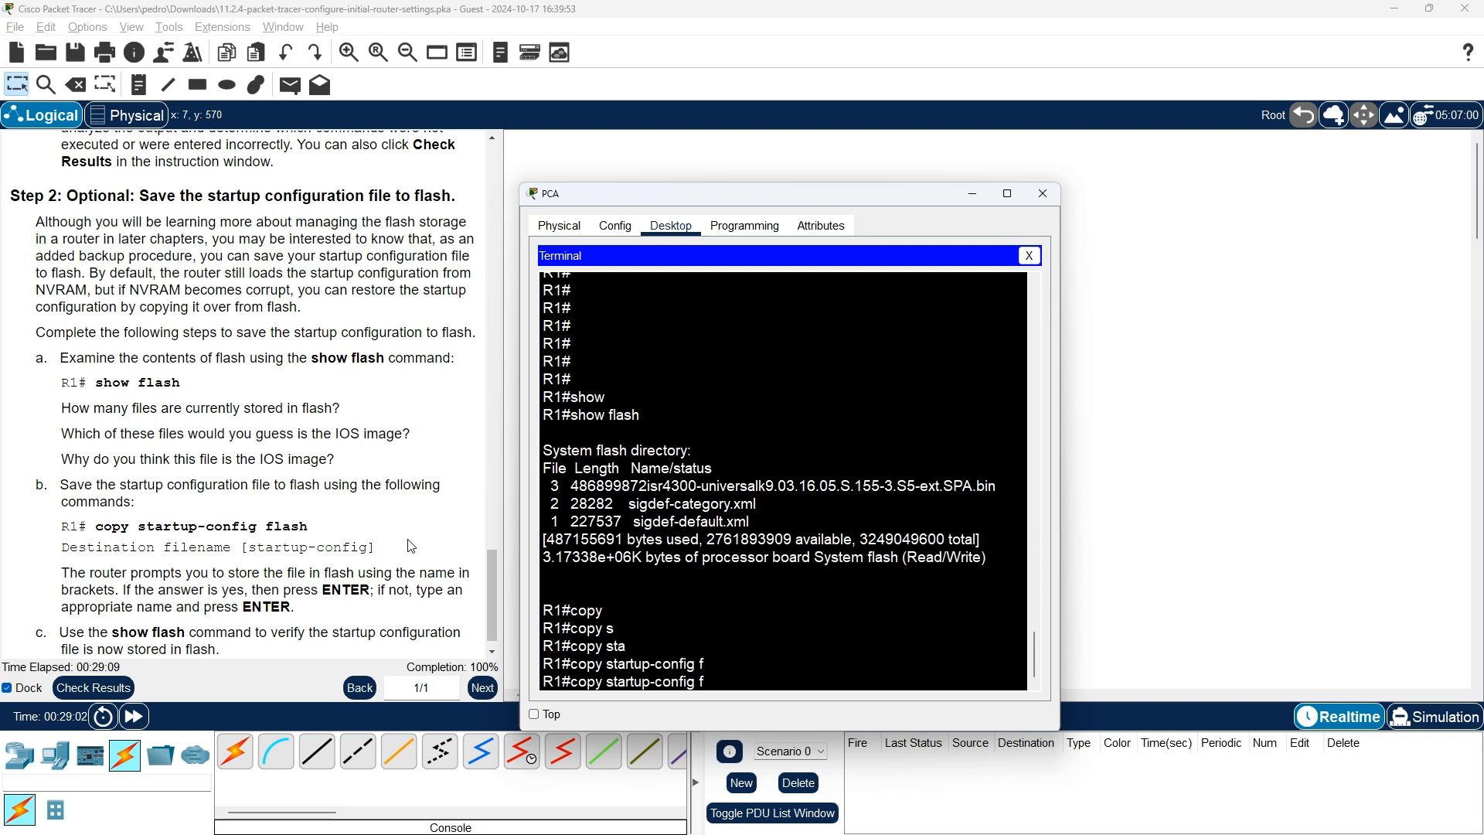
type("l")
key("Tab")
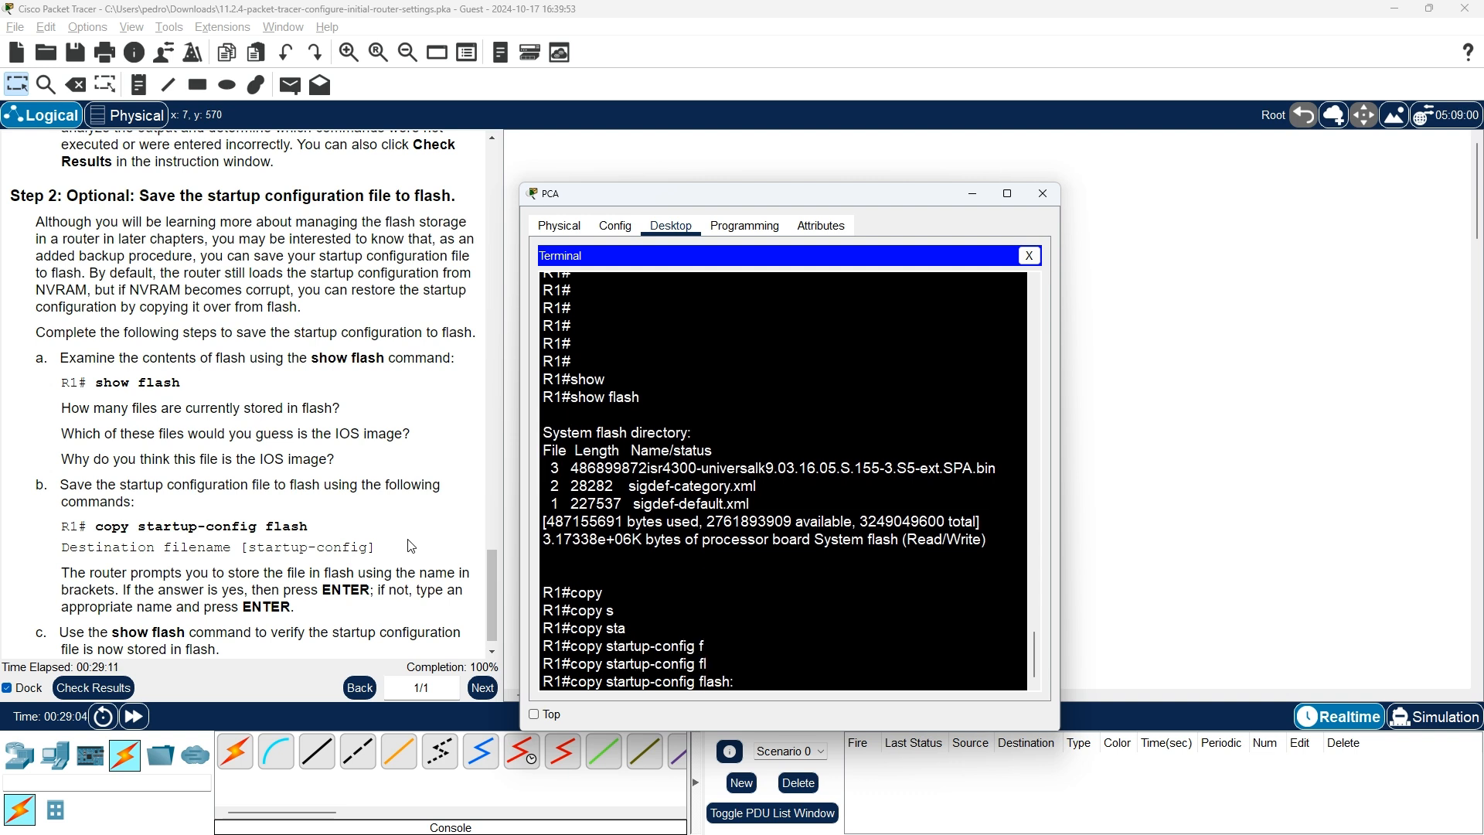
key("BackSpace")
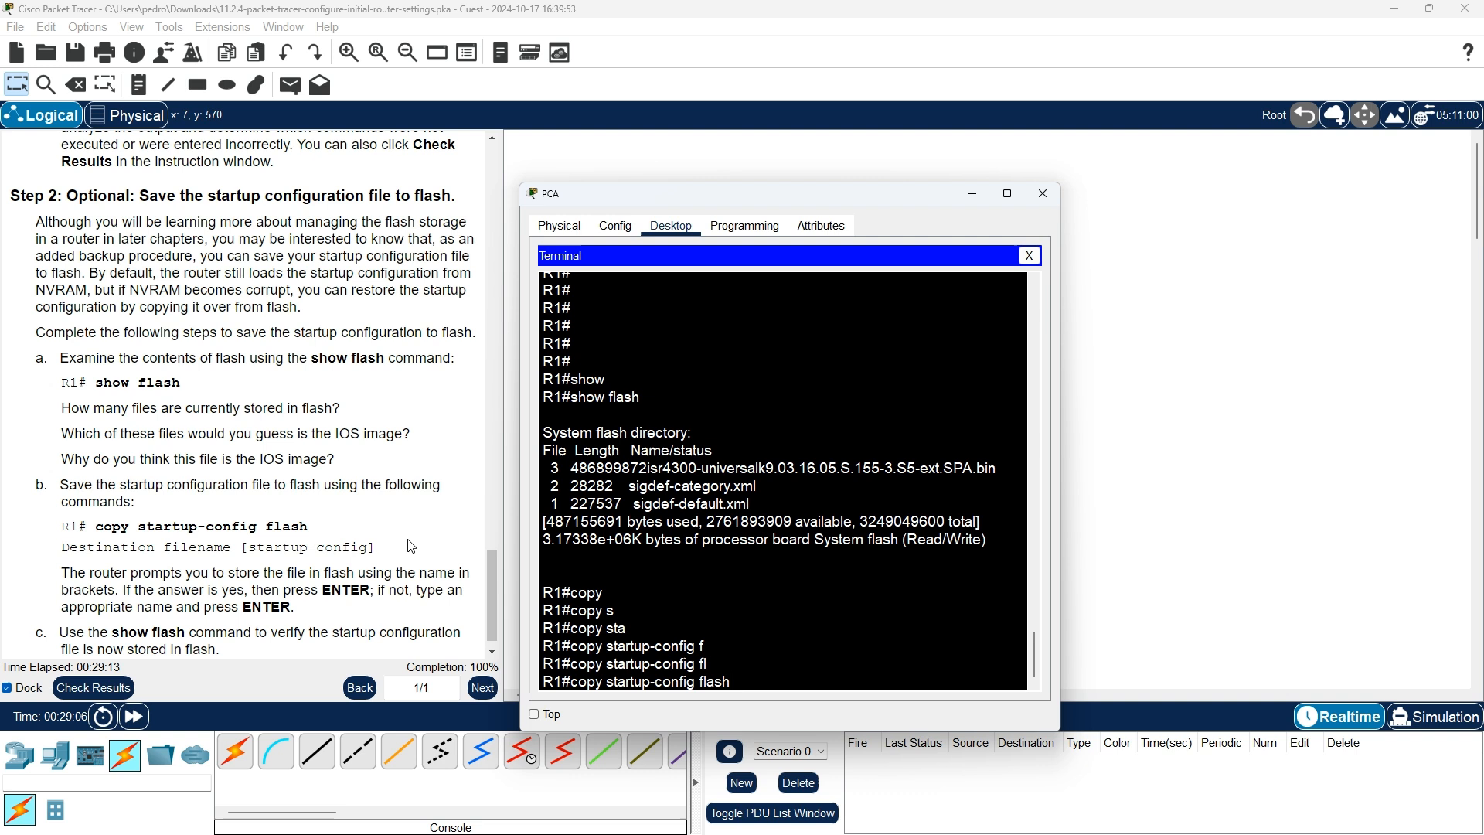
key("Return")
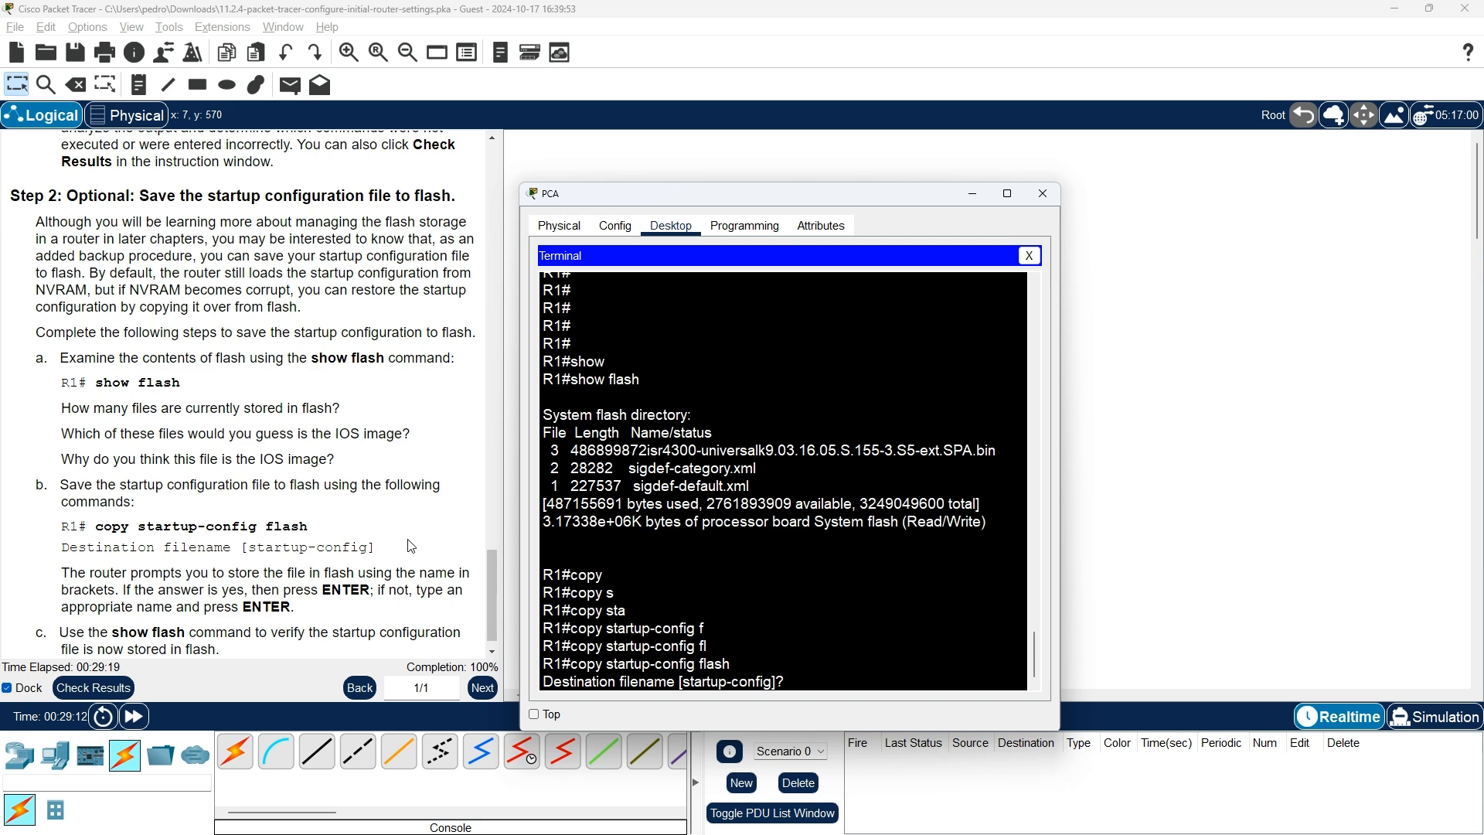
key("Return")
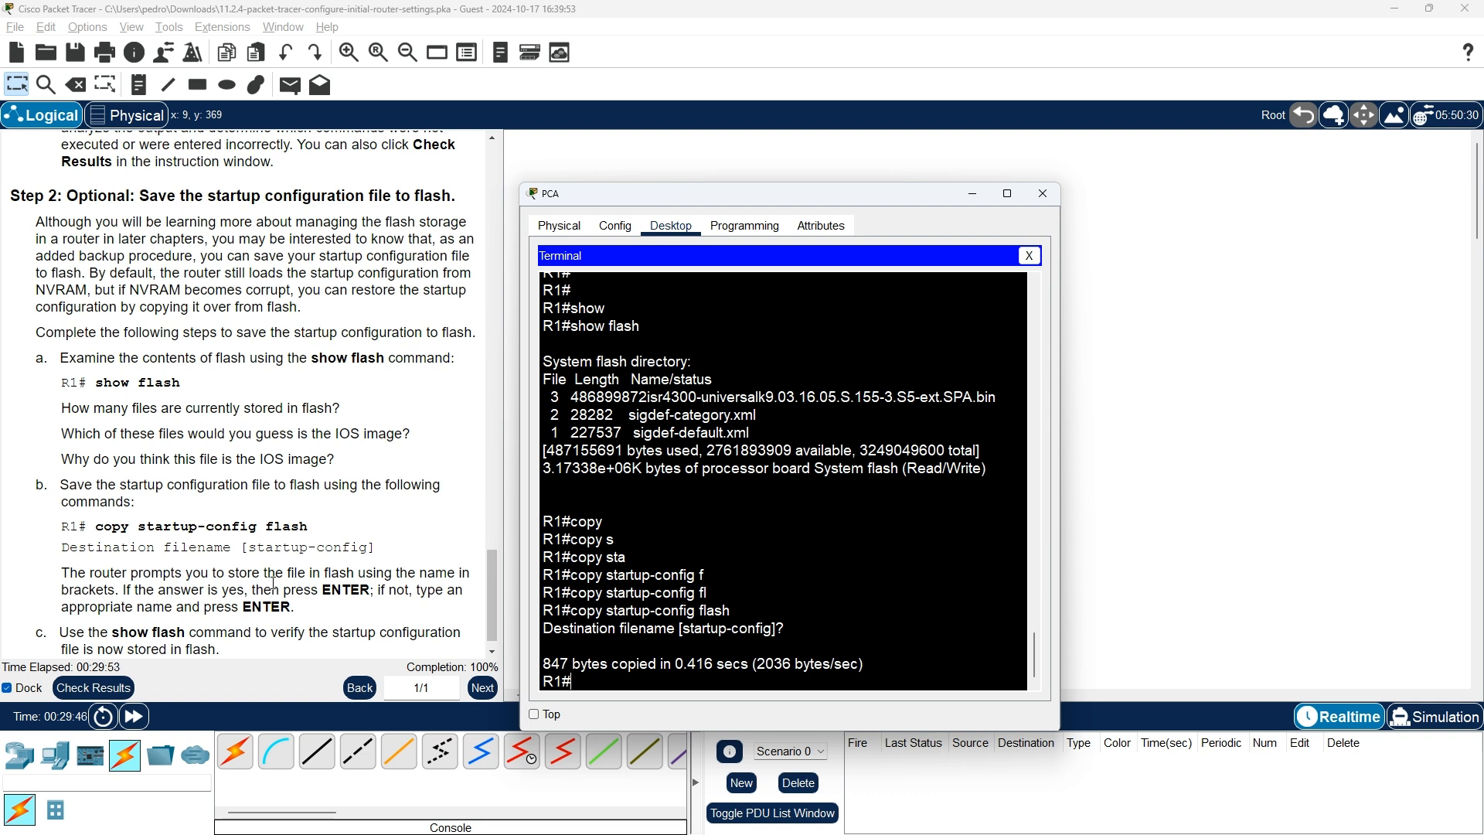
Rerun show flash to confirm startup-config (847 bytes) is now stored in flash
scroll(274, 581, "down", 1)
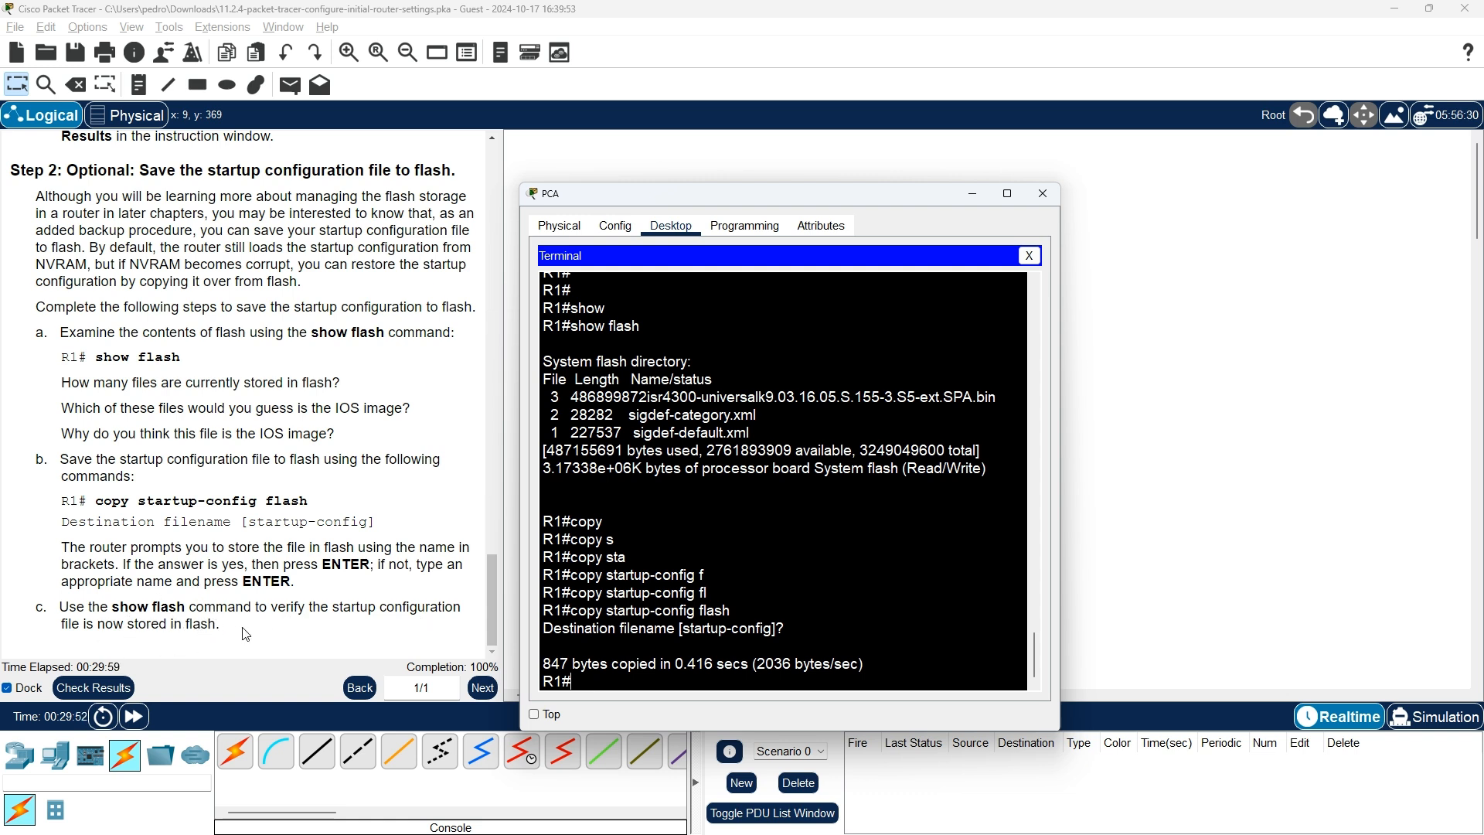
key("Up")
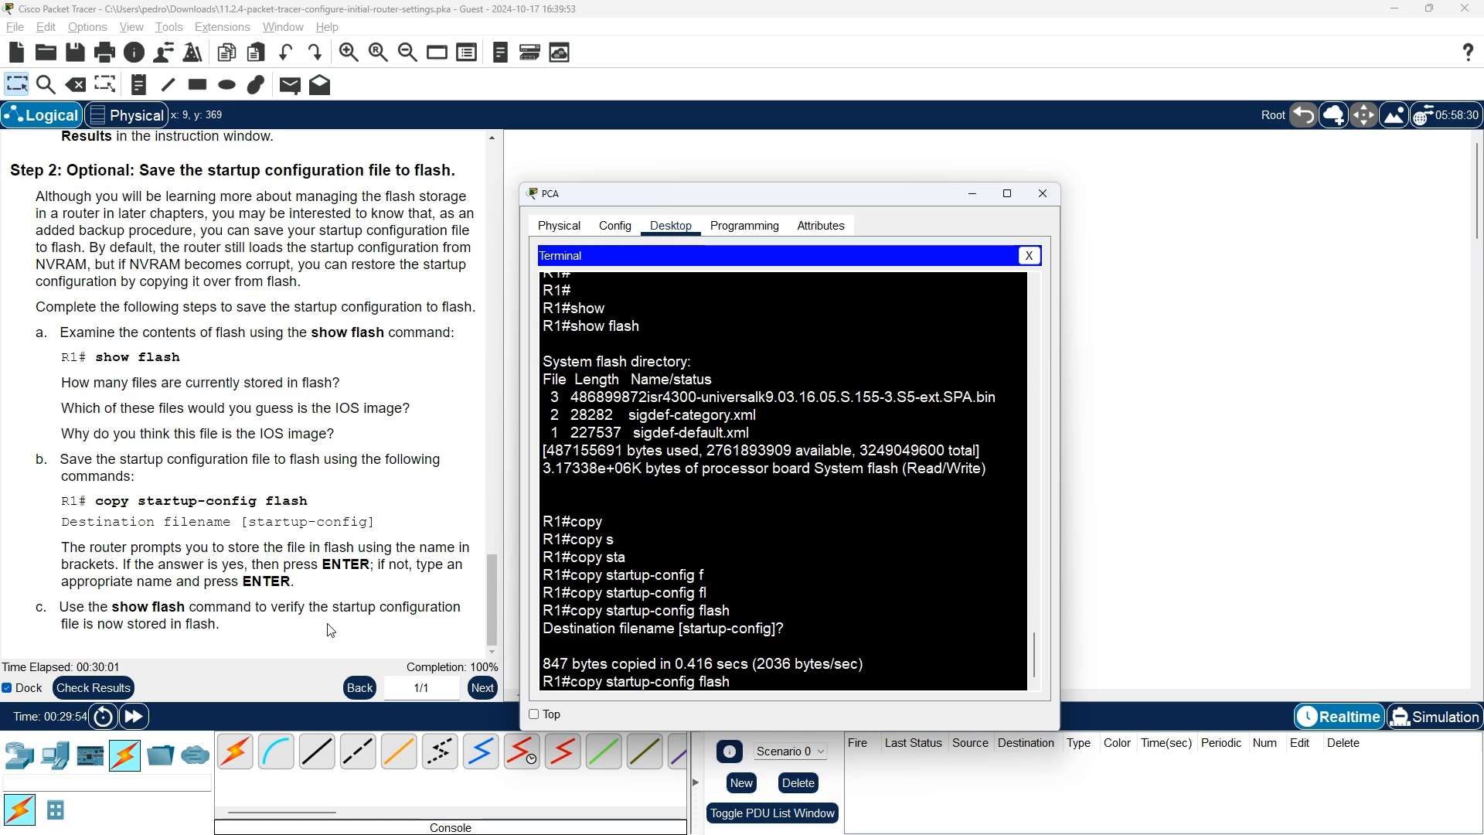
key("Up")
key("Return")
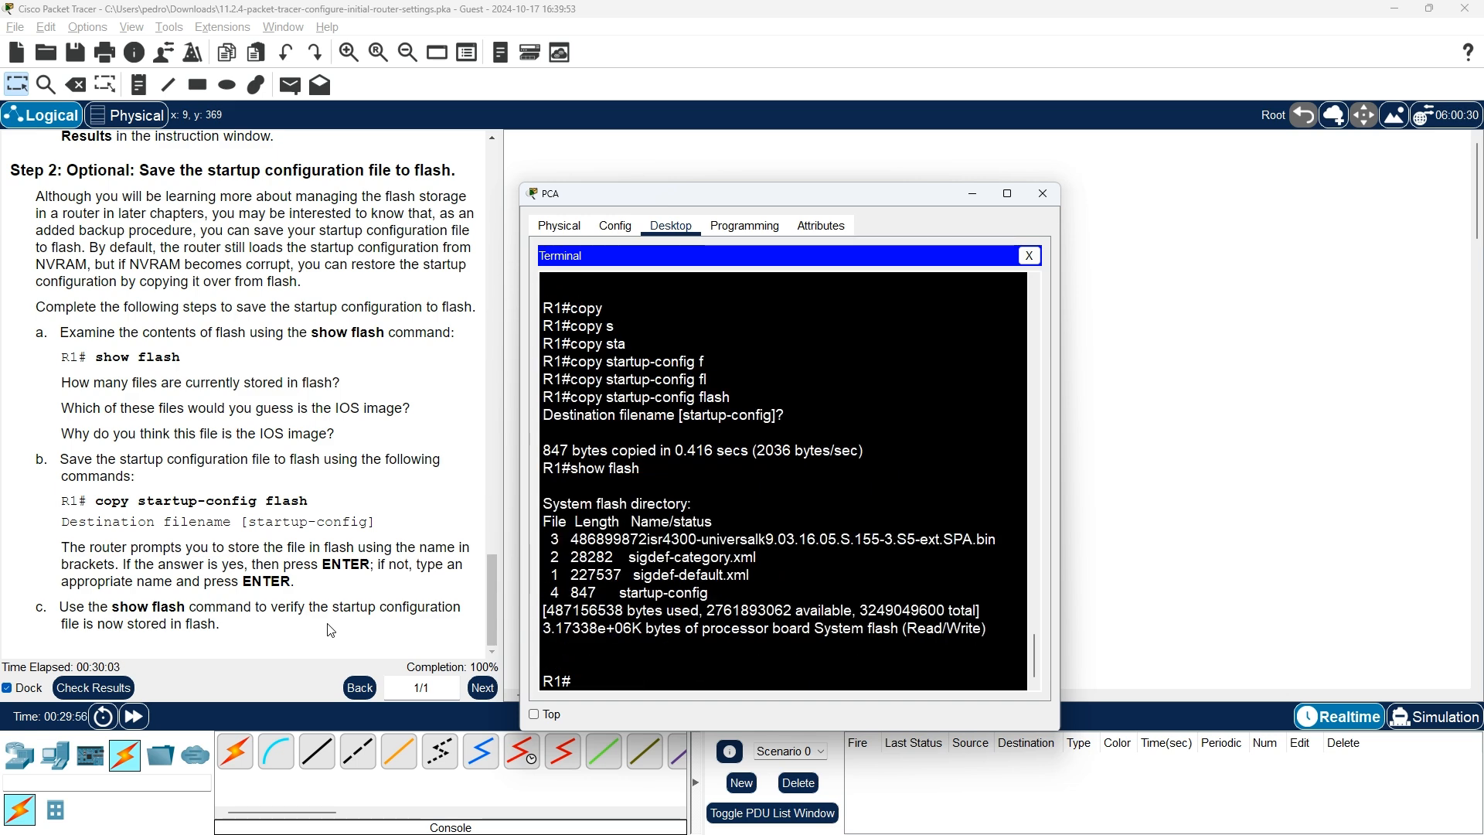